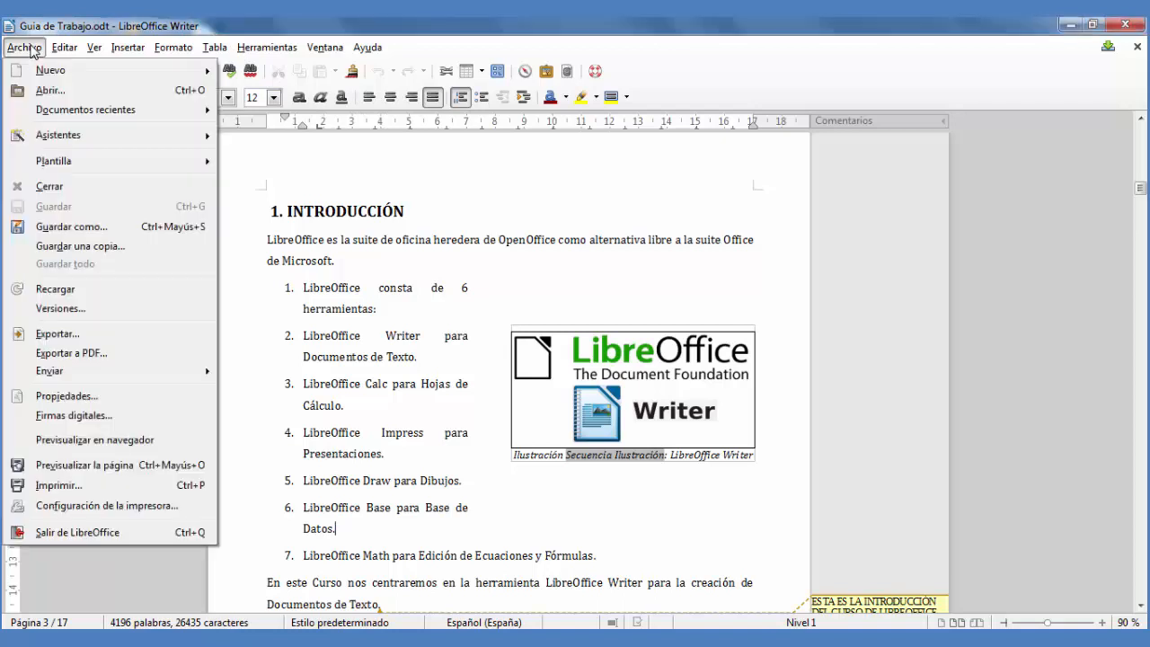
Preview the document's page layout from the introduction through the Bloque 7 heading, and close the preview
{"action": "left_click", "coordinate": [95, 467]}
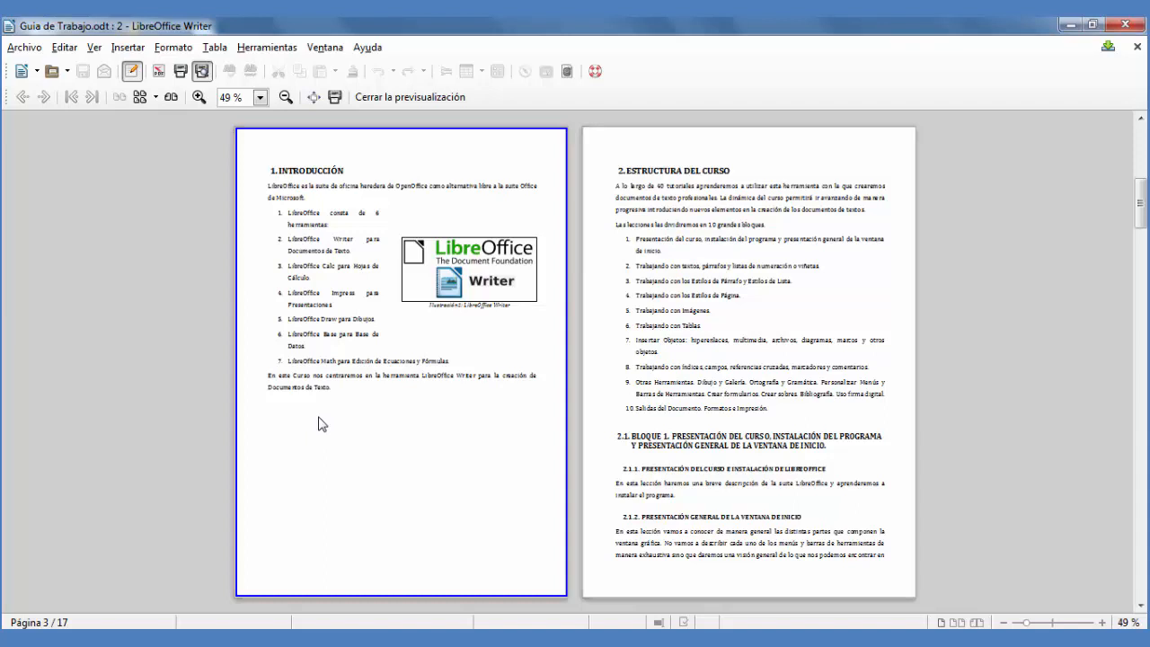
{"action": "scroll", "coordinate": [916, 419], "scroll_direction": "down", "scroll_amount": 1}
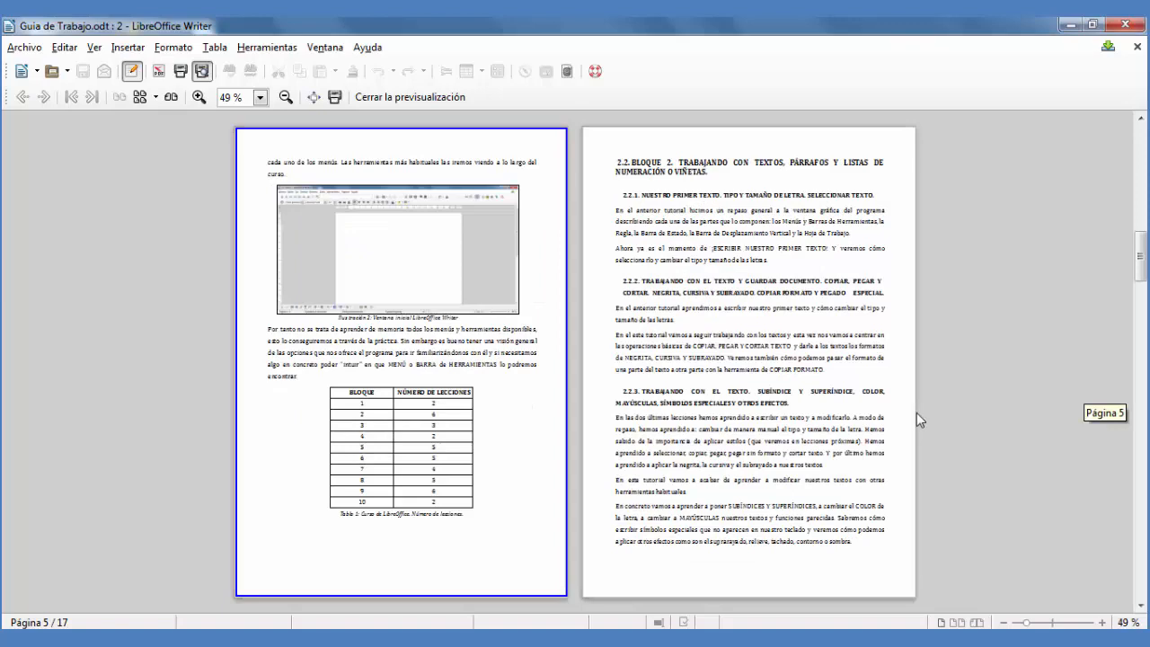
{"action": "scroll", "coordinate": [916, 412], "scroll_direction": "down", "scroll_amount": 1}
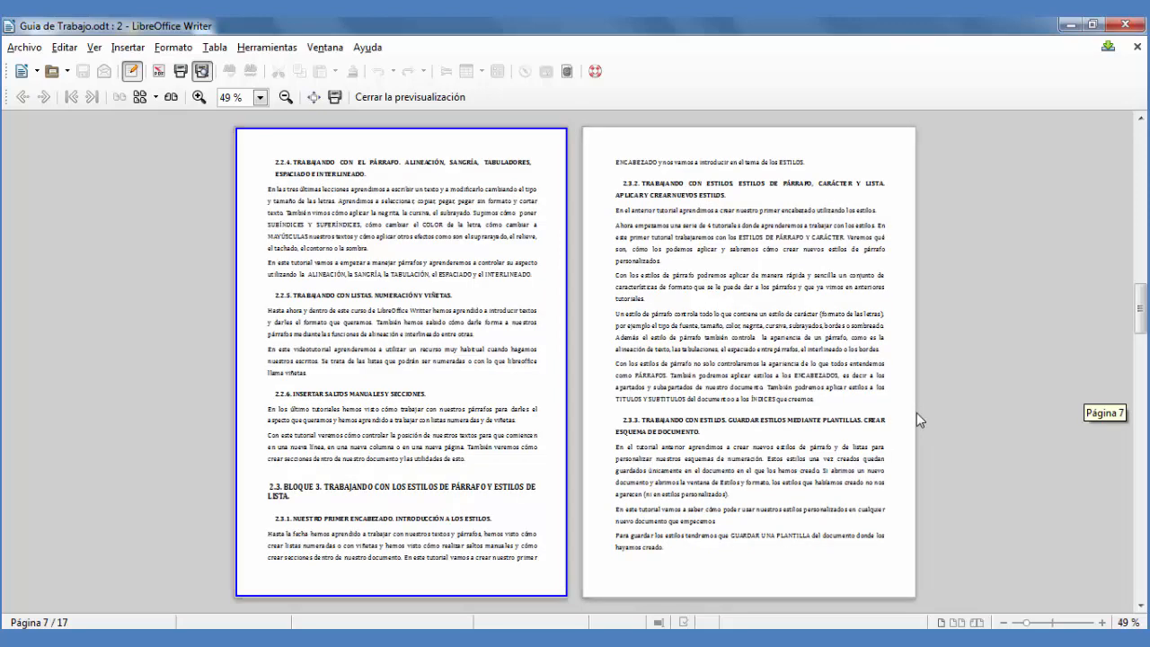
{"action": "scroll", "coordinate": [916, 412], "scroll_direction": "down", "scroll_amount": 2}
{"action": "scroll", "coordinate": [916, 412], "scroll_direction": "down", "scroll_amount": 1}
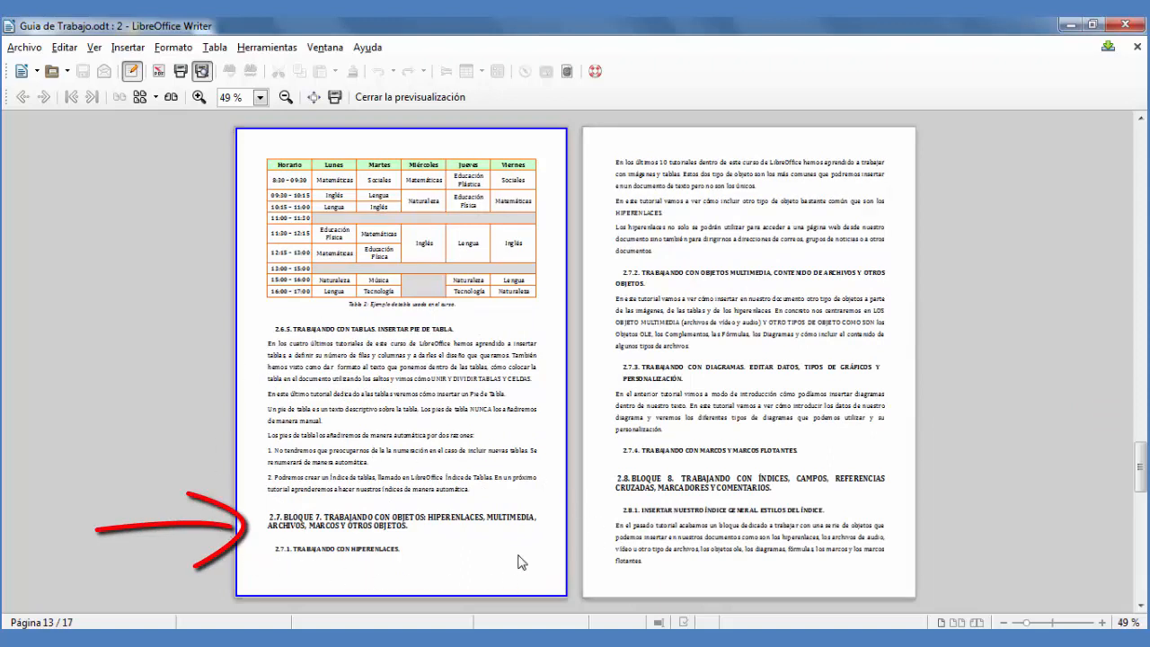
{"action": "left_click", "coordinate": [202, 70]}
Follow the index link to the 2.7 Bloque 7 heading and insert a manual page break before it
{"action": "scroll", "coordinate": [367, 296], "scroll_direction": "up", "scroll_amount": 1}
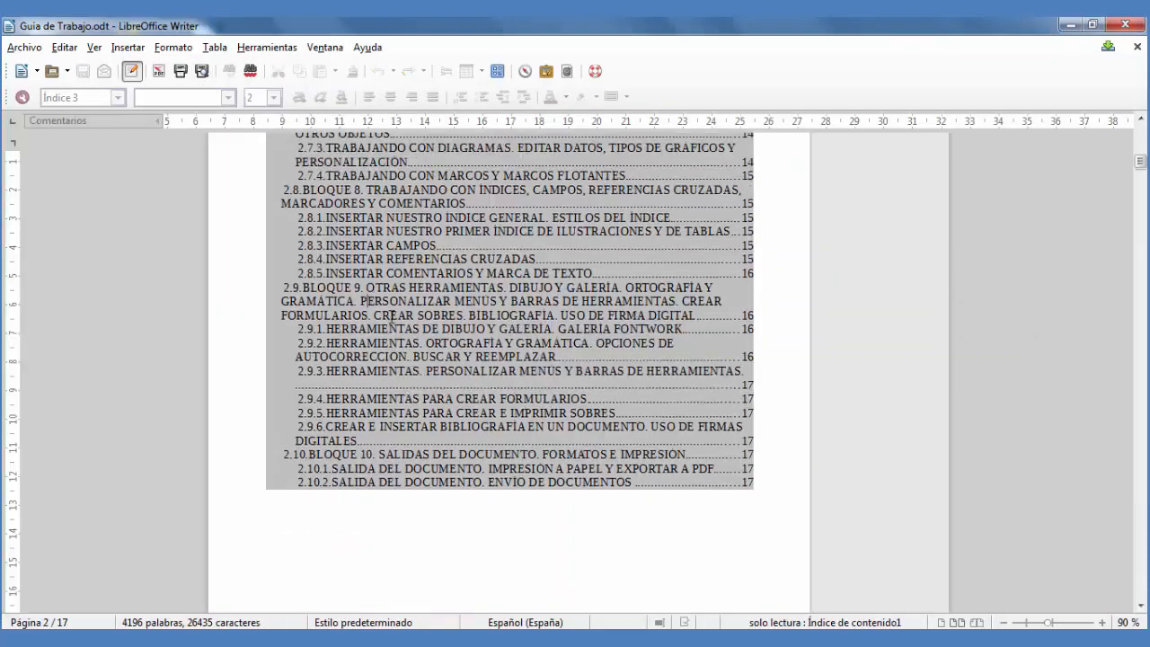
{"action": "scroll", "coordinate": [391, 316], "scroll_direction": "up", "scroll_amount": 20}
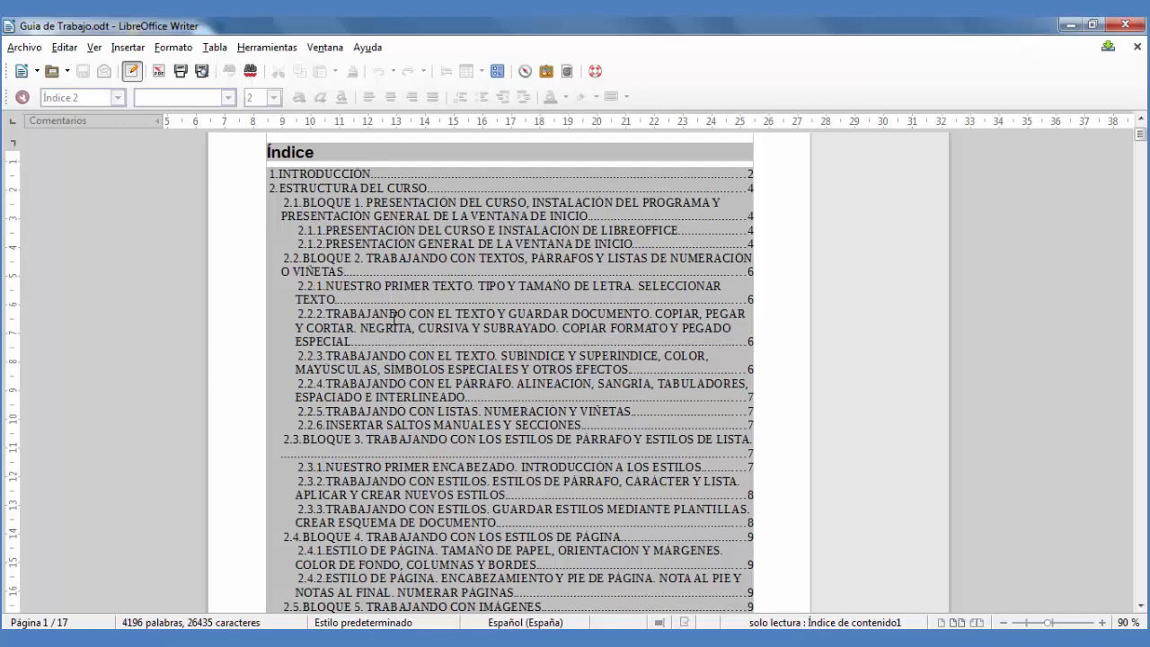
{"action": "scroll", "coordinate": [392, 316], "scroll_direction": "down", "scroll_amount": 15}
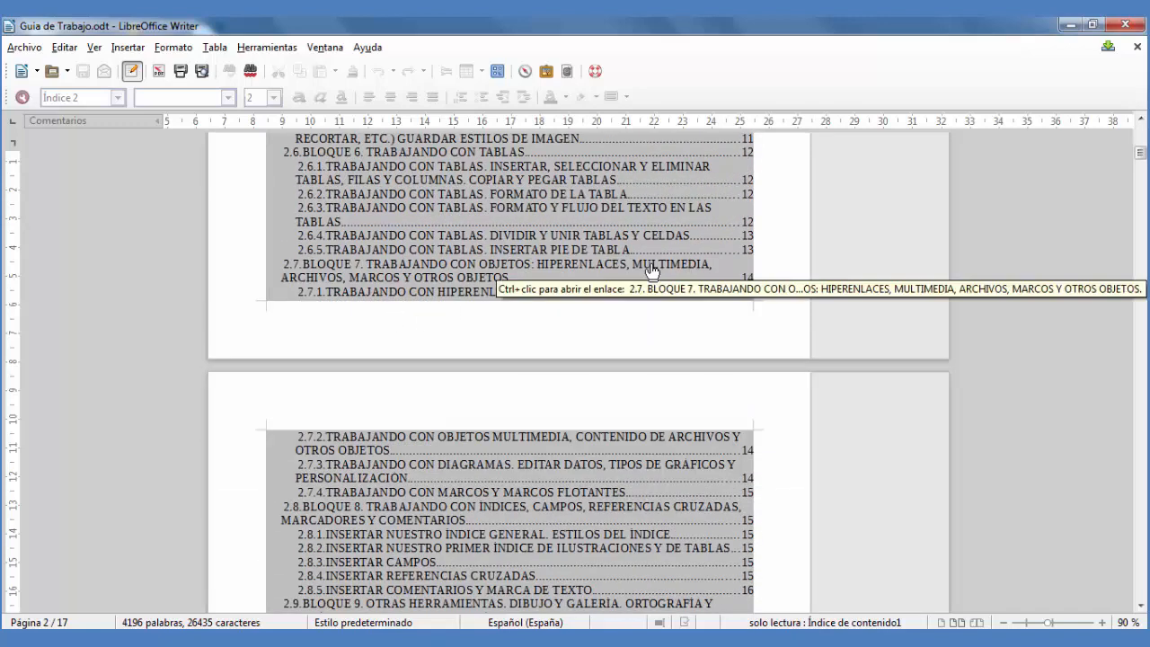
{"action": "left_click", "coordinate": [651, 271], "text": "ctrl"}
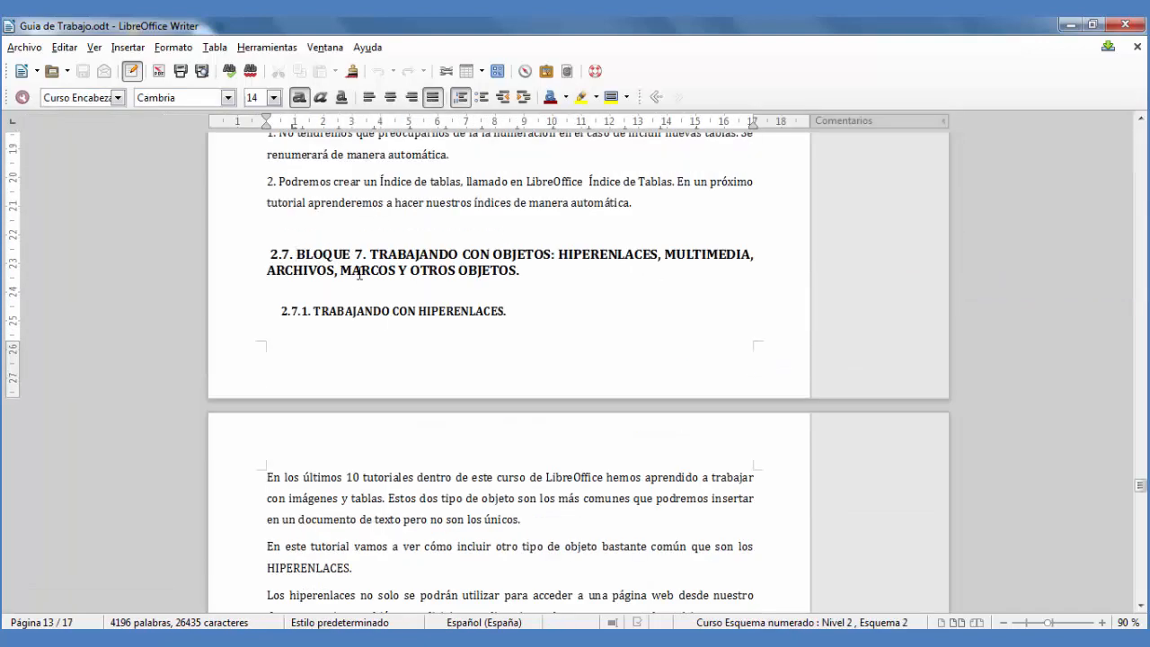
{"action": "left_click", "coordinate": [127, 47]}
{"action": "left_click", "coordinate": [151, 73]}
{"action": "left_click", "coordinate": [804, 398]}
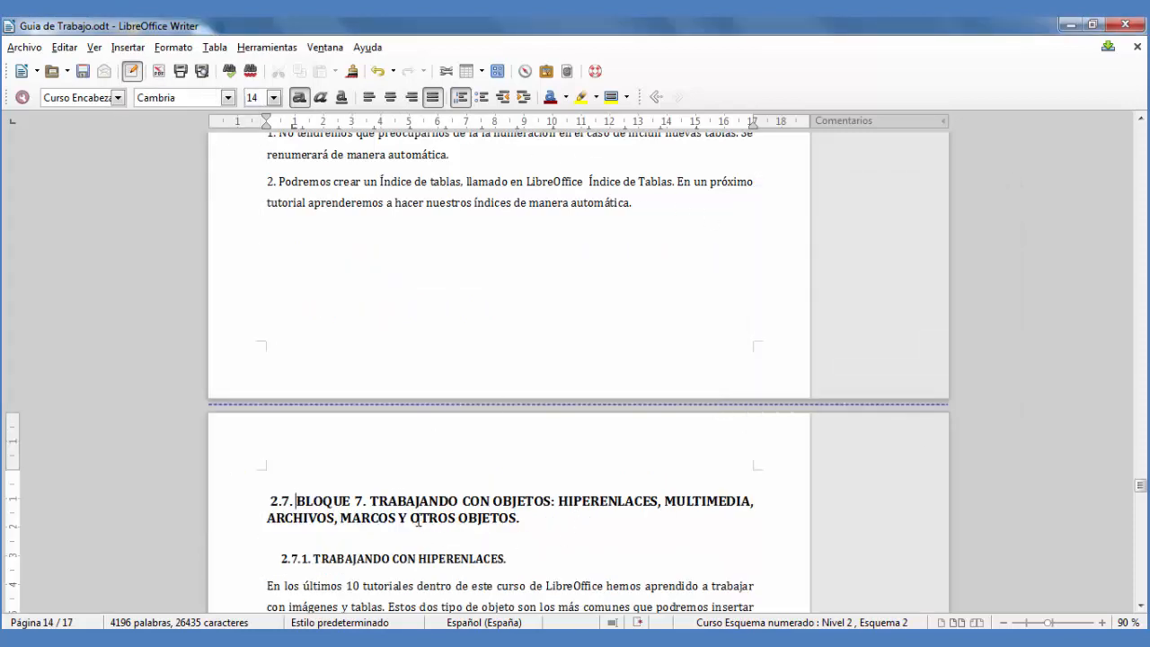
Check the text layout from Bloque 7 through the end of the document
{"action": "scroll", "coordinate": [413, 516], "scroll_direction": "down", "scroll_amount": 18}
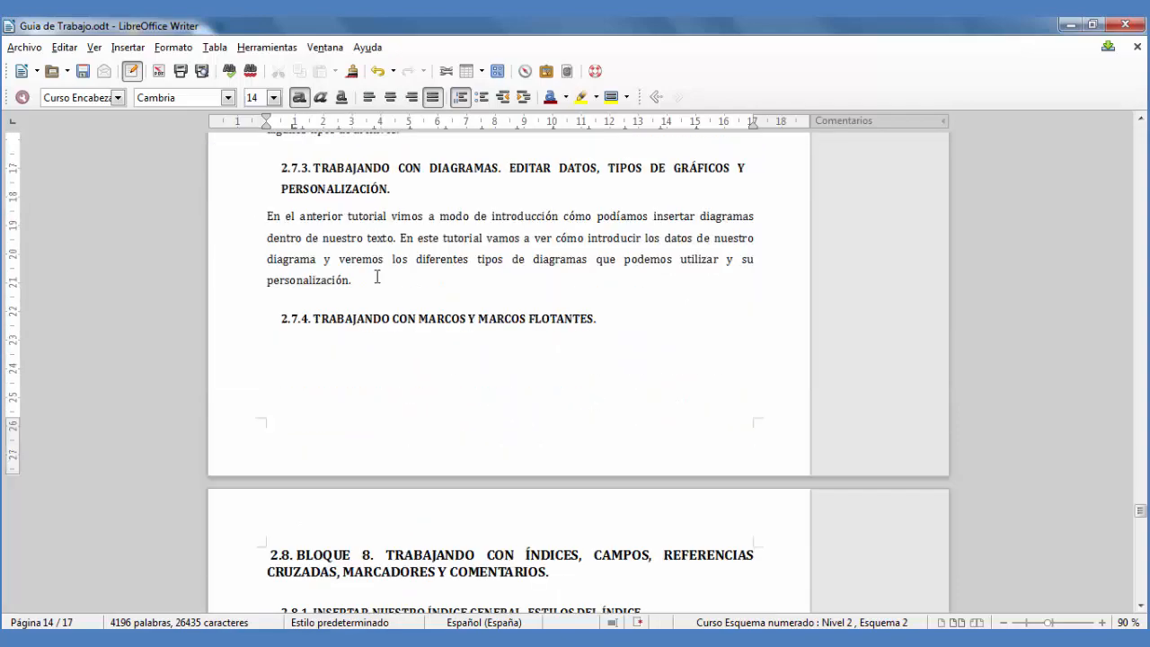
{"action": "scroll", "coordinate": [377, 331], "scroll_direction": "down", "scroll_amount": 15}
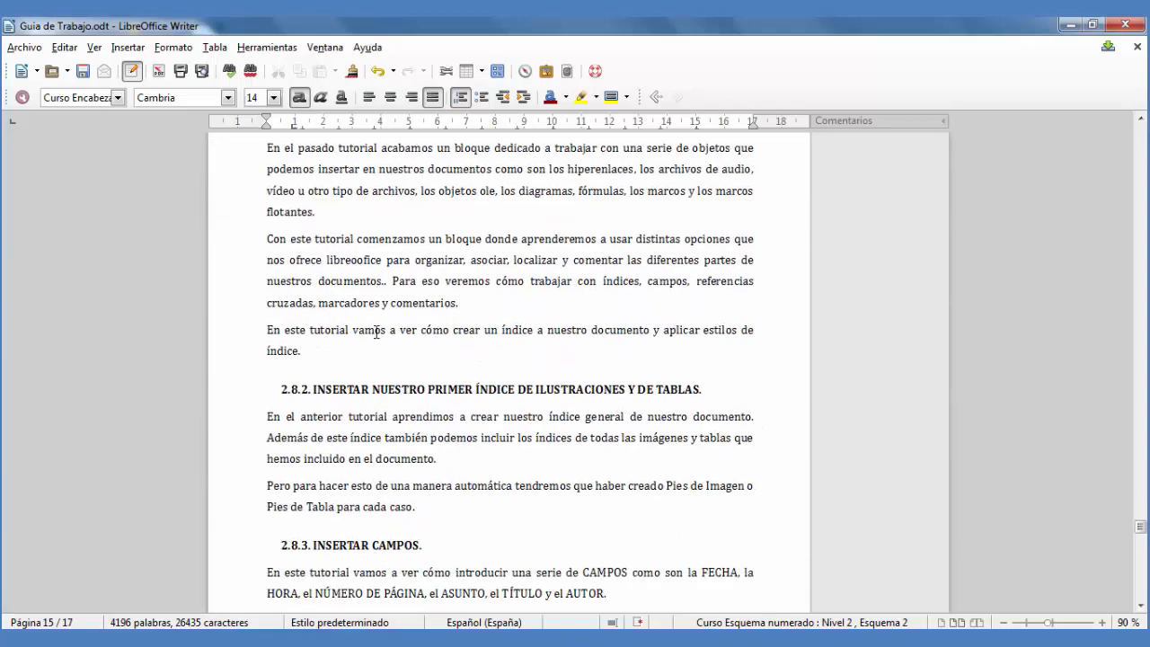
{"action": "scroll", "coordinate": [377, 332], "scroll_direction": "down", "scroll_amount": 20}
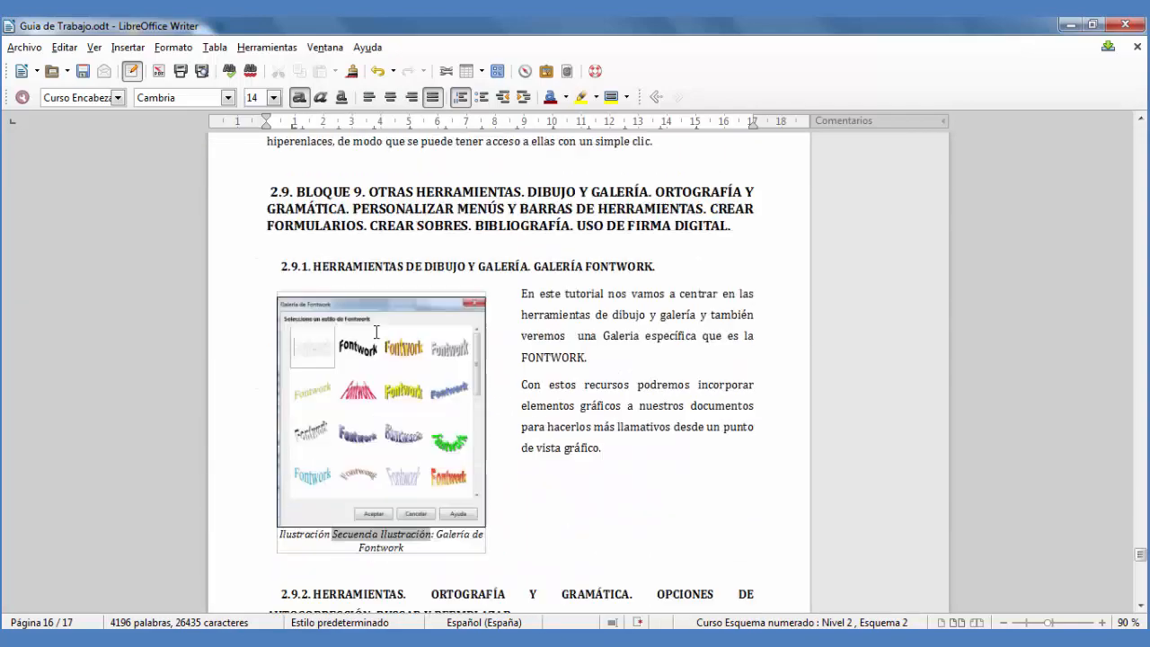
{"action": "scroll", "coordinate": [376, 332], "scroll_direction": "down", "scroll_amount": 18}
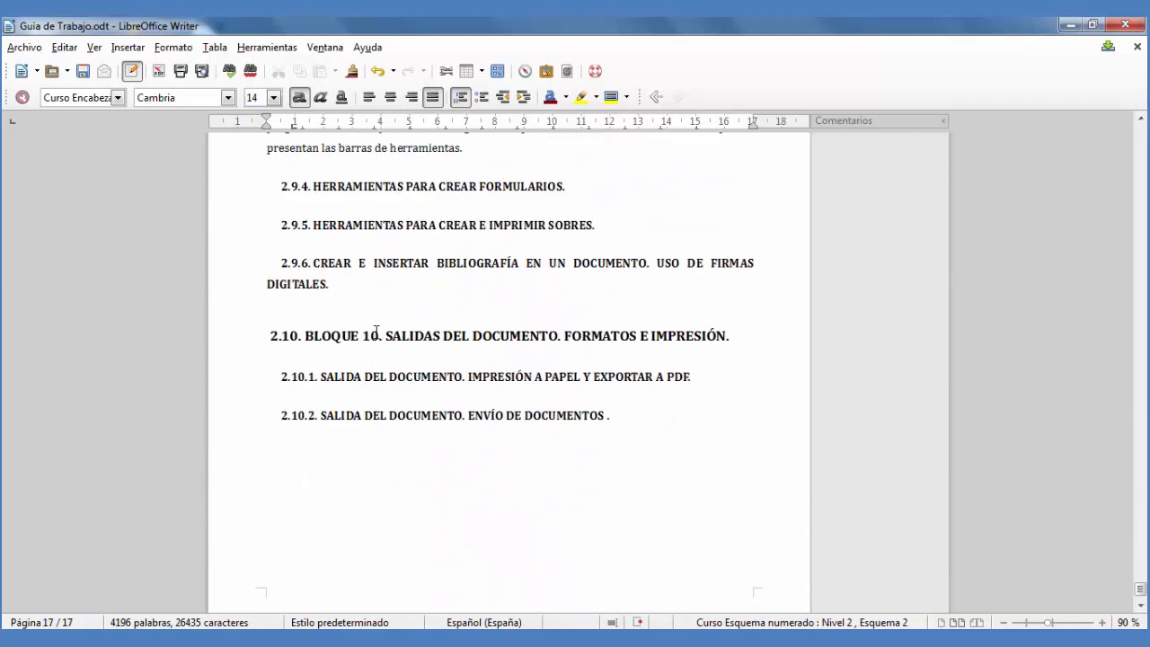
{"action": "scroll", "coordinate": [377, 332], "scroll_direction": "up", "scroll_amount": 8}
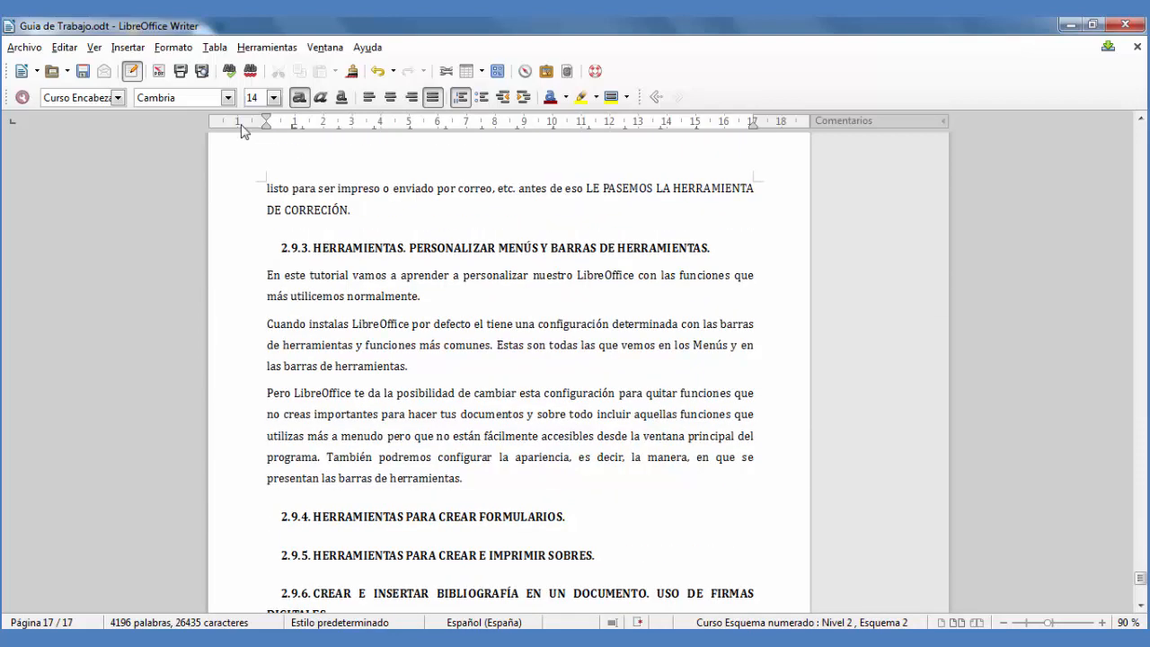
Review all pages in the page preview once more, close it and return to the Bloque 7 entries in the index
{"action": "left_click", "coordinate": [201, 72]}
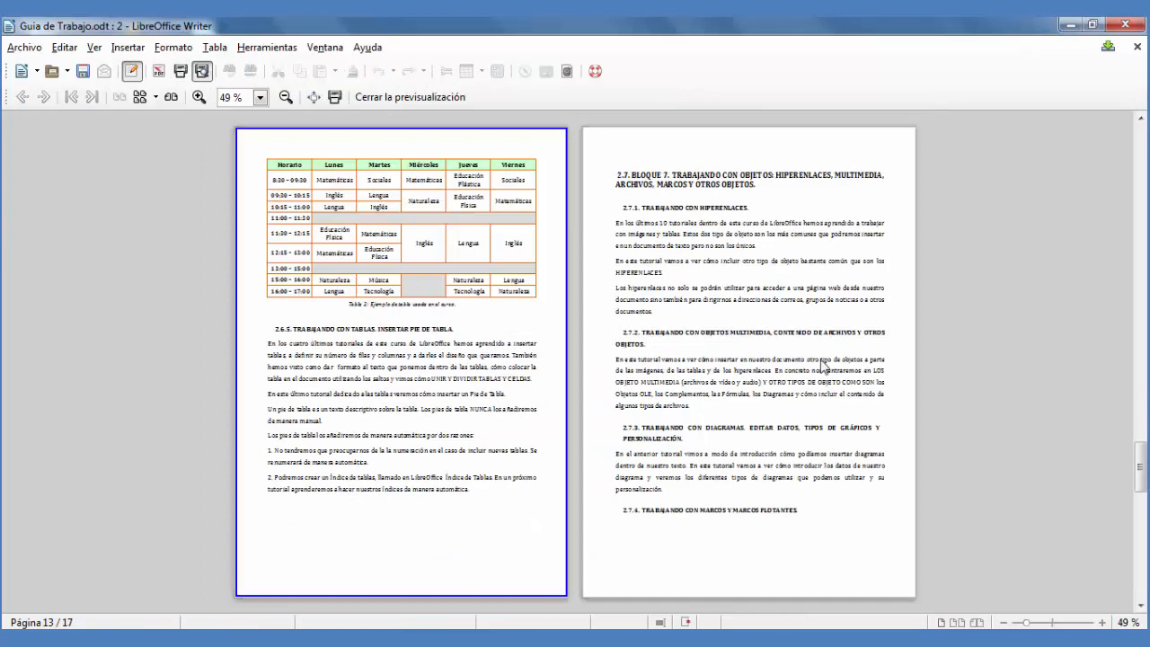
{"action": "scroll", "coordinate": [814, 308], "scroll_direction": "down", "scroll_amount": 1}
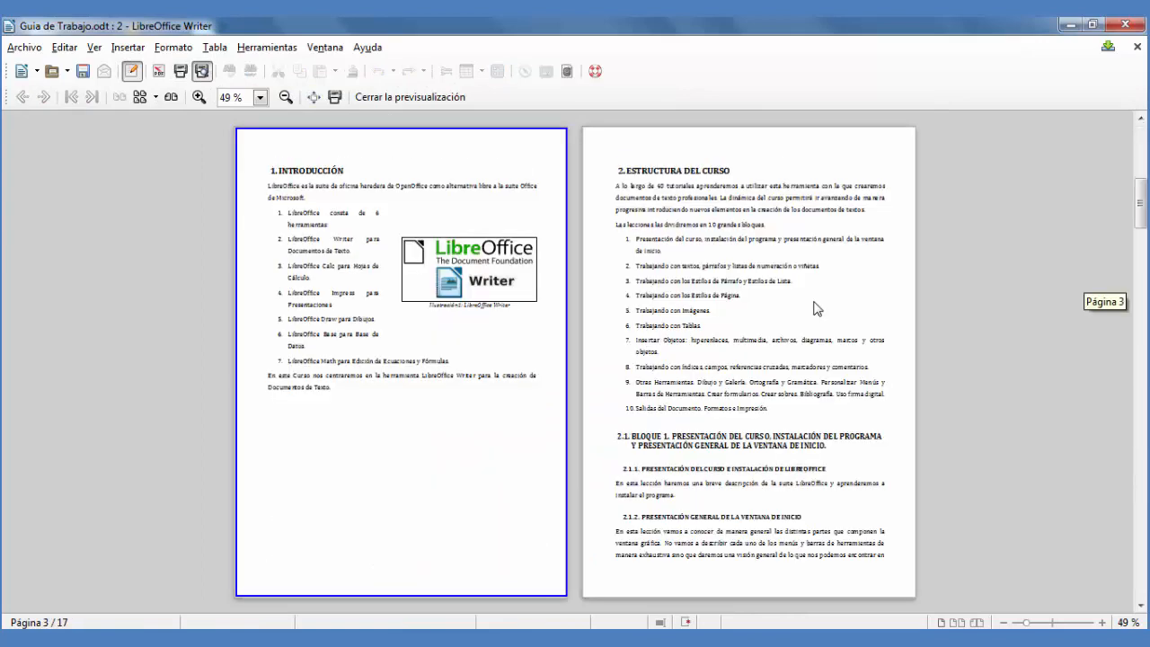
{"action": "scroll", "coordinate": [814, 308], "scroll_direction": "down", "scroll_amount": 1}
{"action": "scroll", "coordinate": [813, 308], "scroll_direction": "down", "scroll_amount": 4}
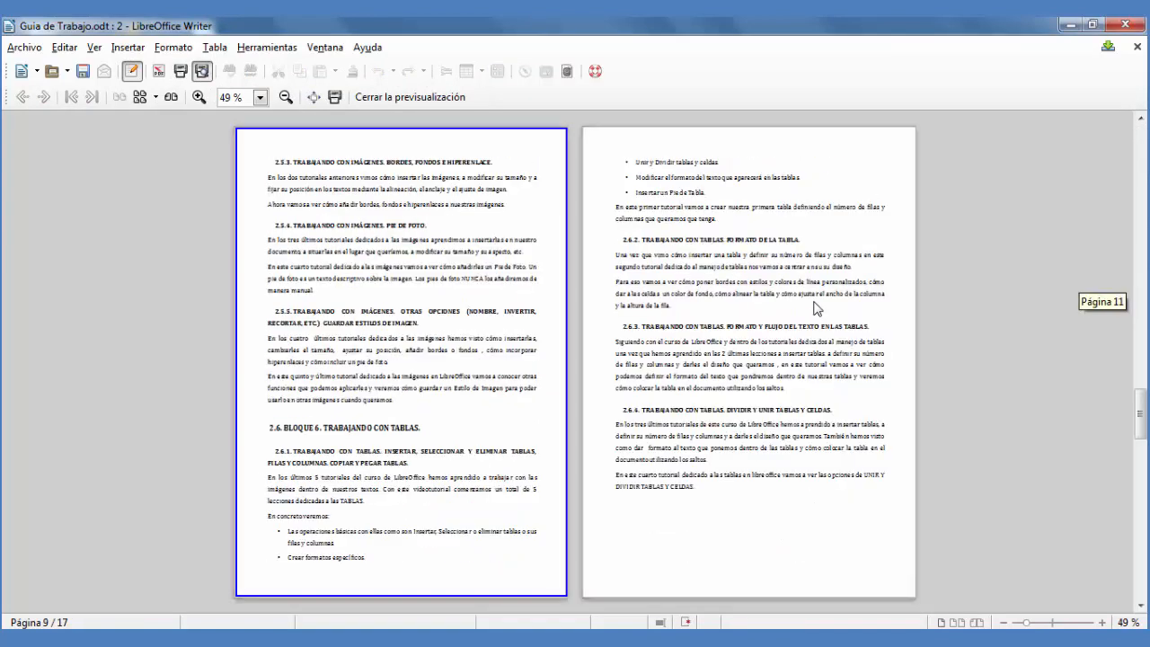
{"action": "scroll", "coordinate": [816, 308], "scroll_direction": "down", "scroll_amount": 1}
{"action": "scroll", "coordinate": [816, 308], "scroll_direction": "up", "scroll_amount": 1}
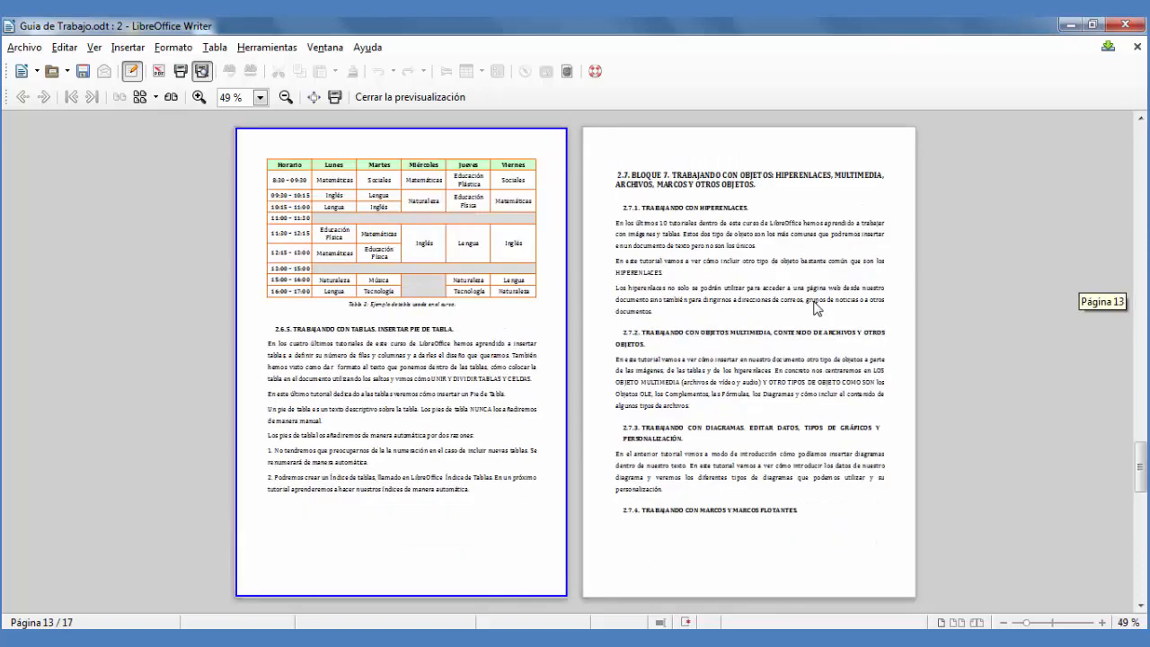
{"action": "scroll", "coordinate": [816, 308], "scroll_direction": "down", "scroll_amount": 1}
{"action": "scroll", "coordinate": [814, 308], "scroll_direction": "down", "scroll_amount": 1}
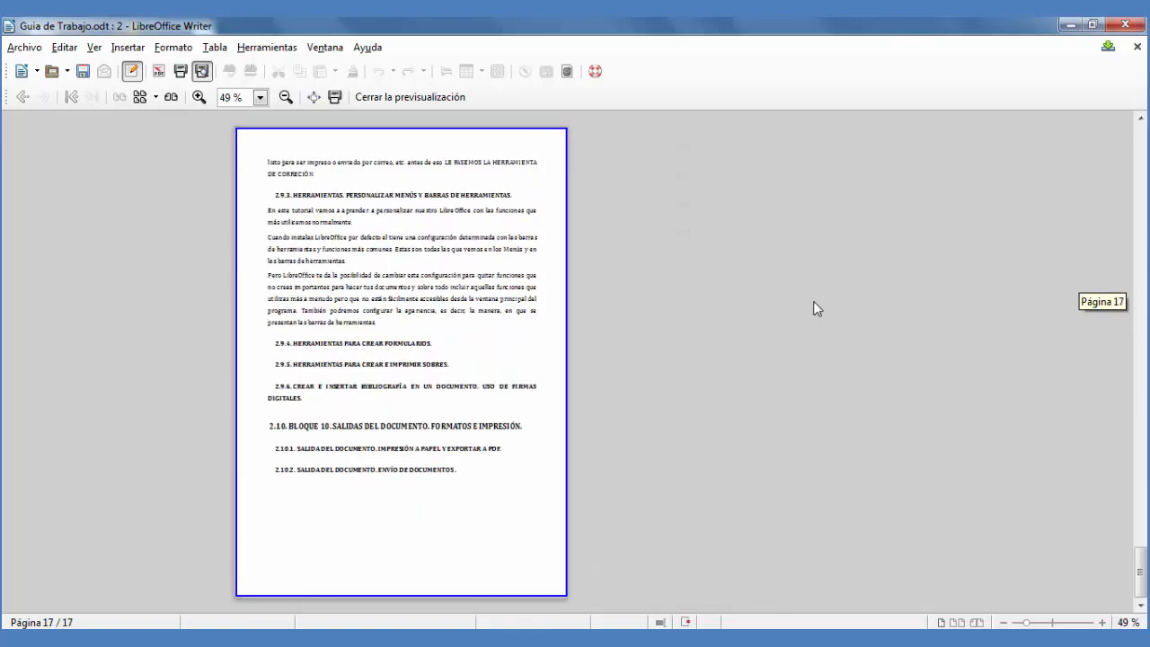
{"action": "left_click", "coordinate": [202, 73]}
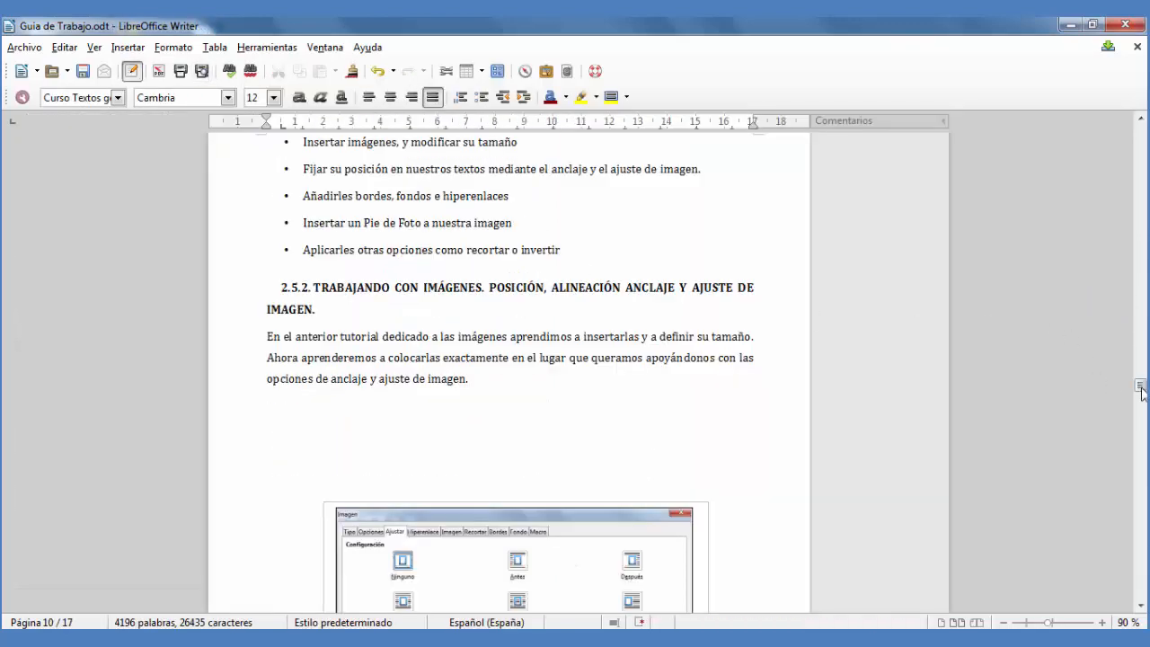
{"action": "left_click_drag", "start_coordinate": [1140, 389], "coordinate": [1133, 144]}
{"action": "scroll", "coordinate": [652, 244], "scroll_direction": "down", "scroll_amount": 20}
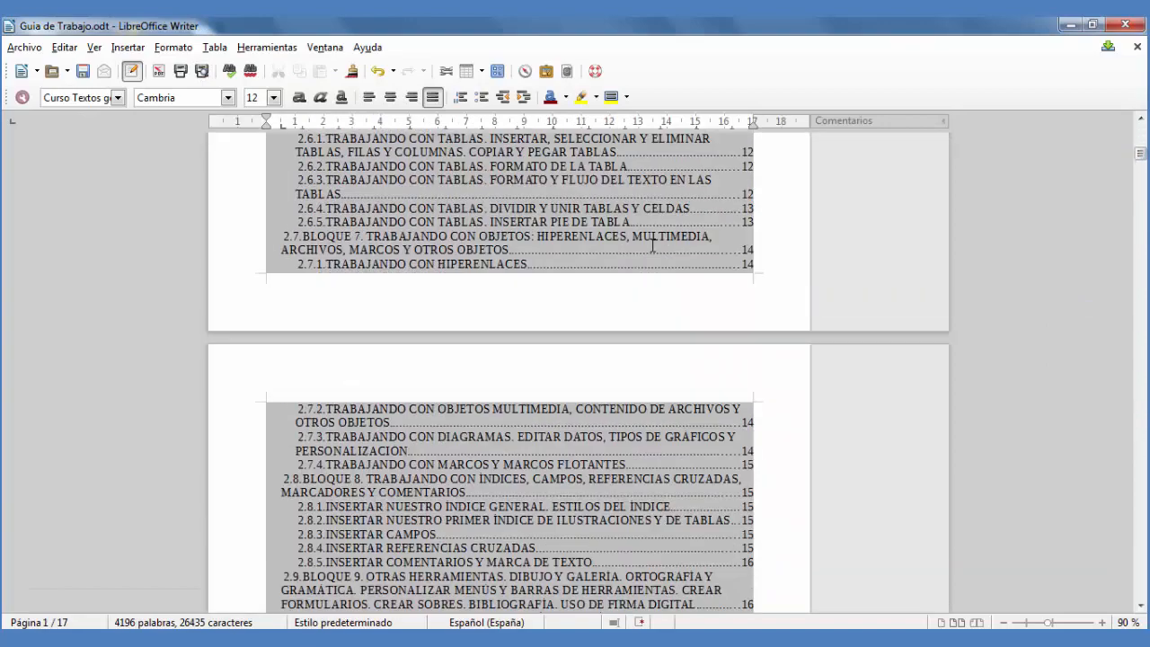
{"action": "scroll", "coordinate": [900, 349], "scroll_direction": "up", "scroll_amount": 12}
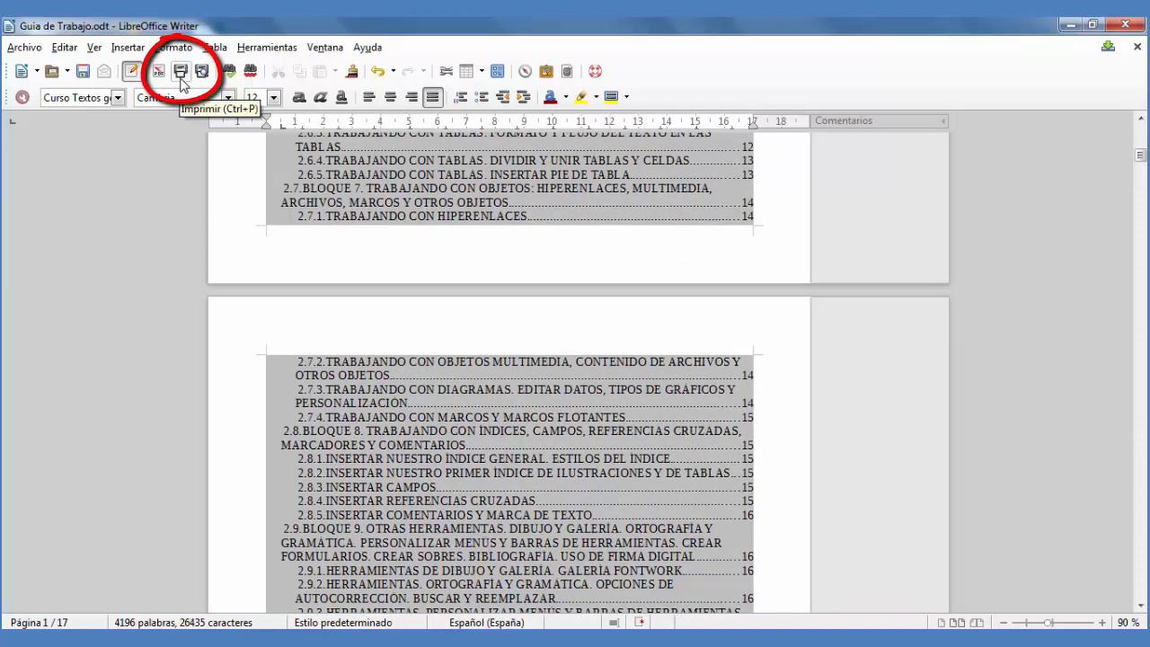
Open the print dialog for the document with its general settings showing
{"action": "left_click", "coordinate": [27, 48]}
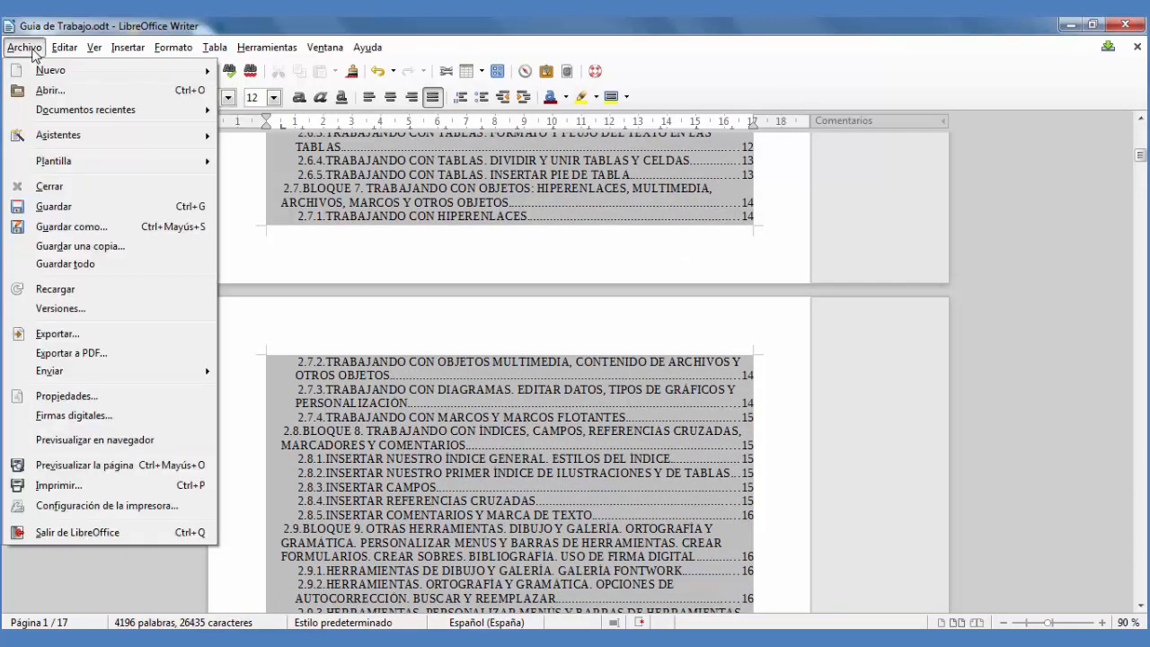
{"action": "left_click", "coordinate": [72, 485]}
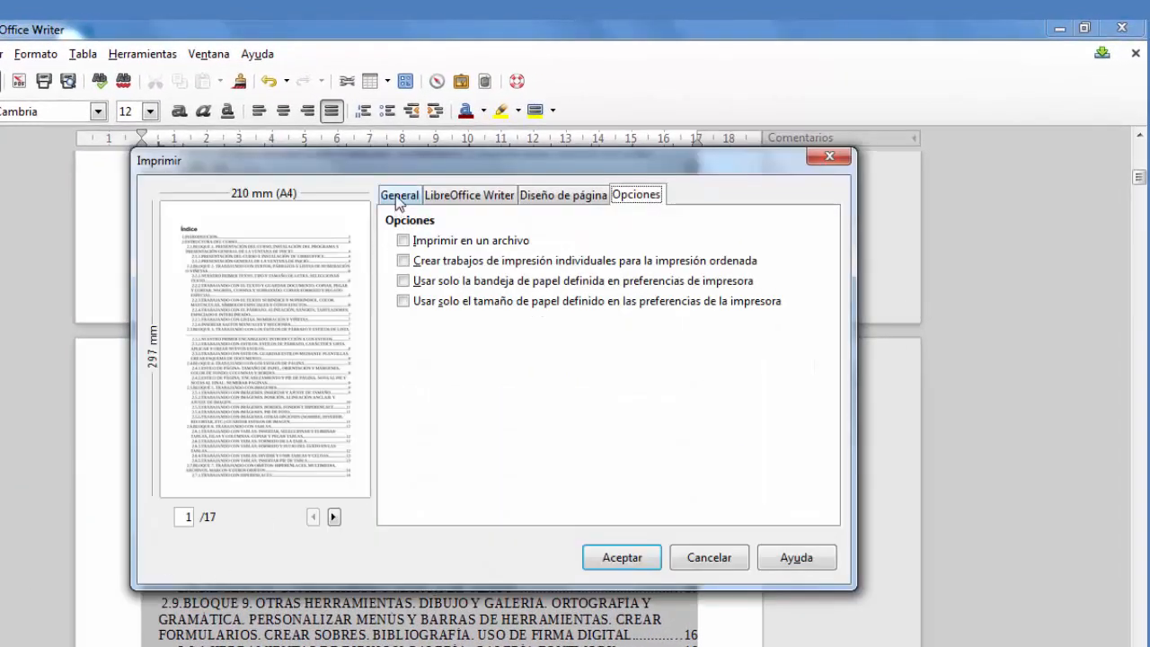
{"action": "left_click", "coordinate": [396, 196]}
{"action": "left_click_drag", "start_coordinate": [367, 158], "coordinate": [359, 156]}
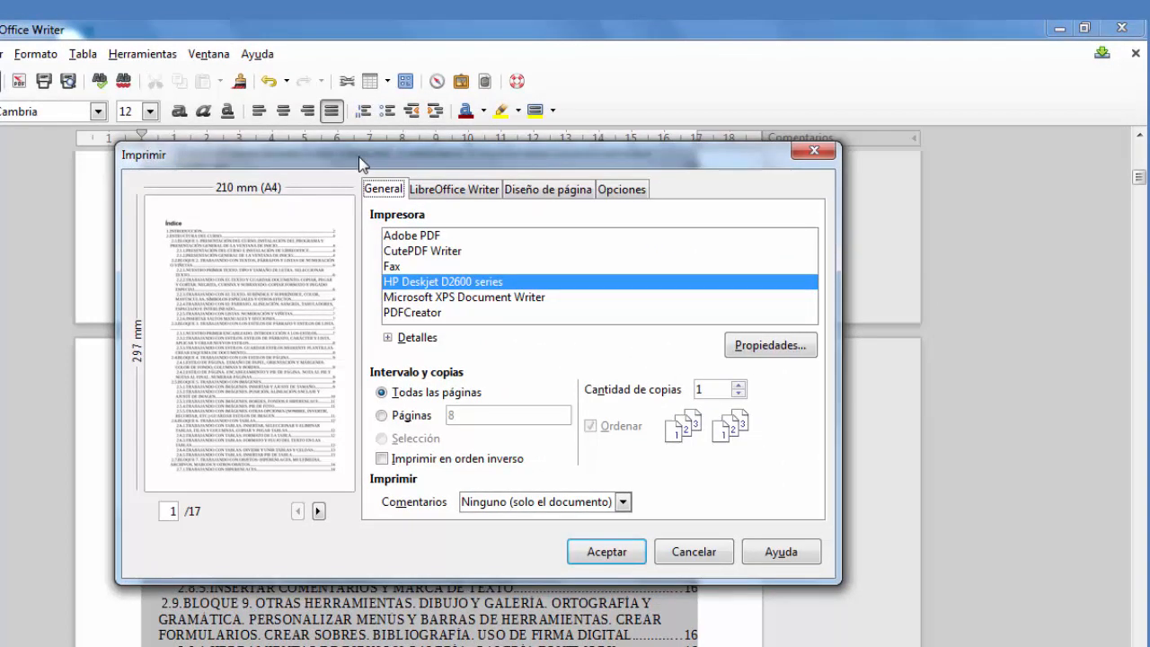
Examine the Writer content, page layout and additional print options, and return to the general print settings
{"action": "left_click", "coordinate": [467, 193]}
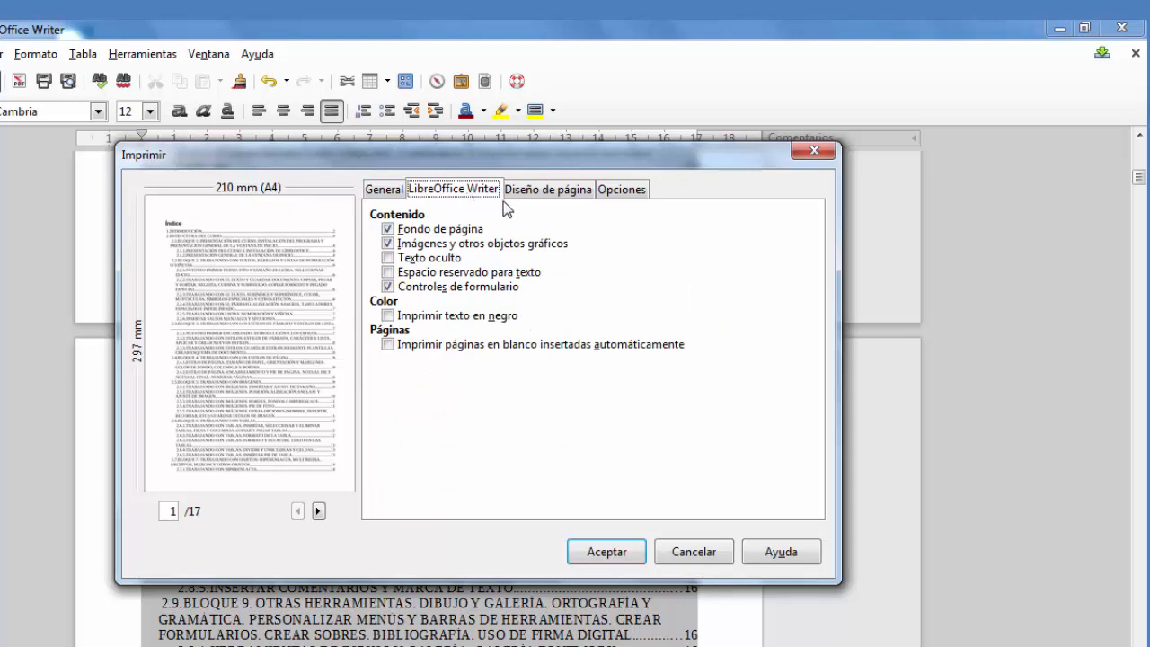
{"action": "left_click", "coordinate": [550, 193]}
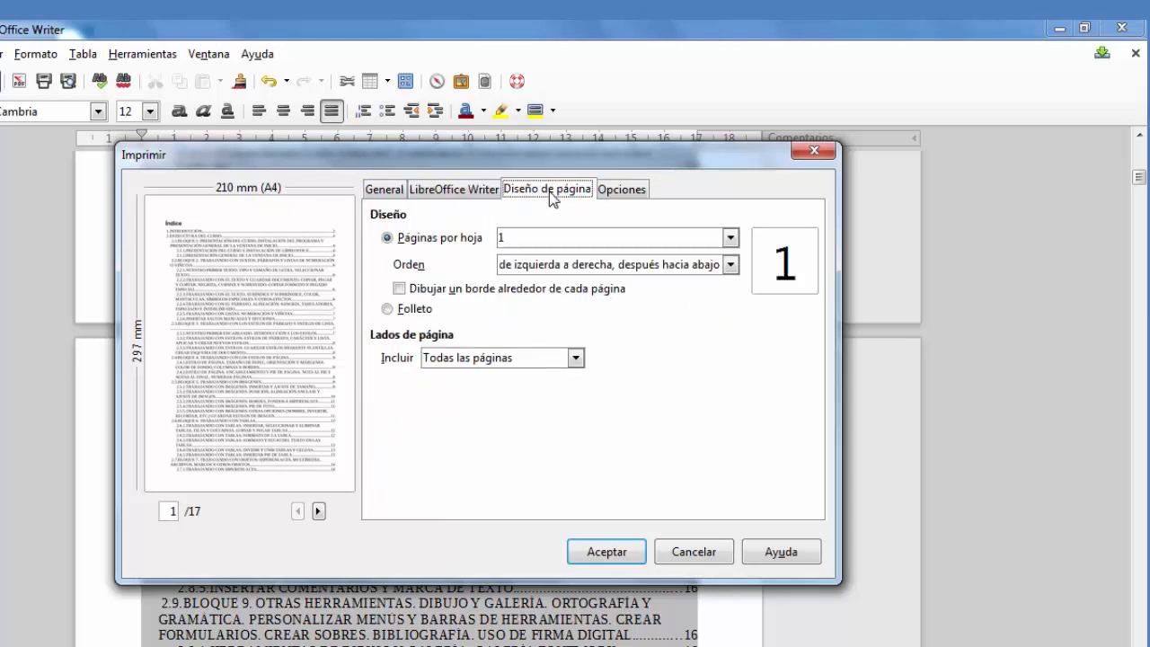
{"action": "left_click", "coordinate": [629, 195]}
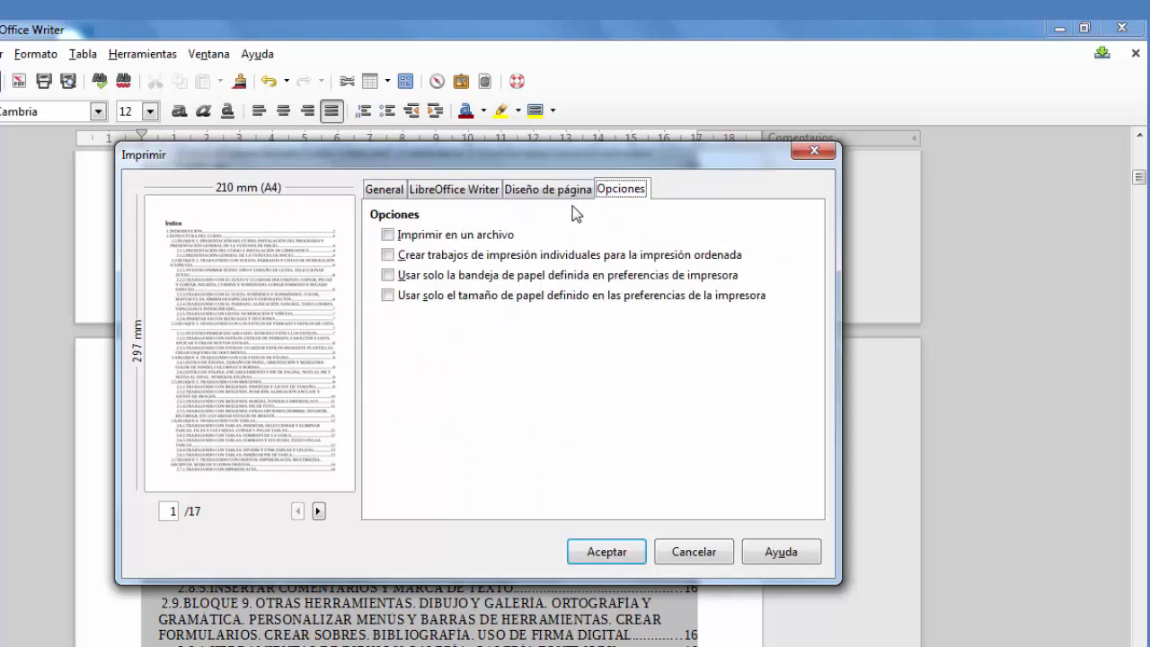
{"action": "left_click", "coordinate": [381, 192]}
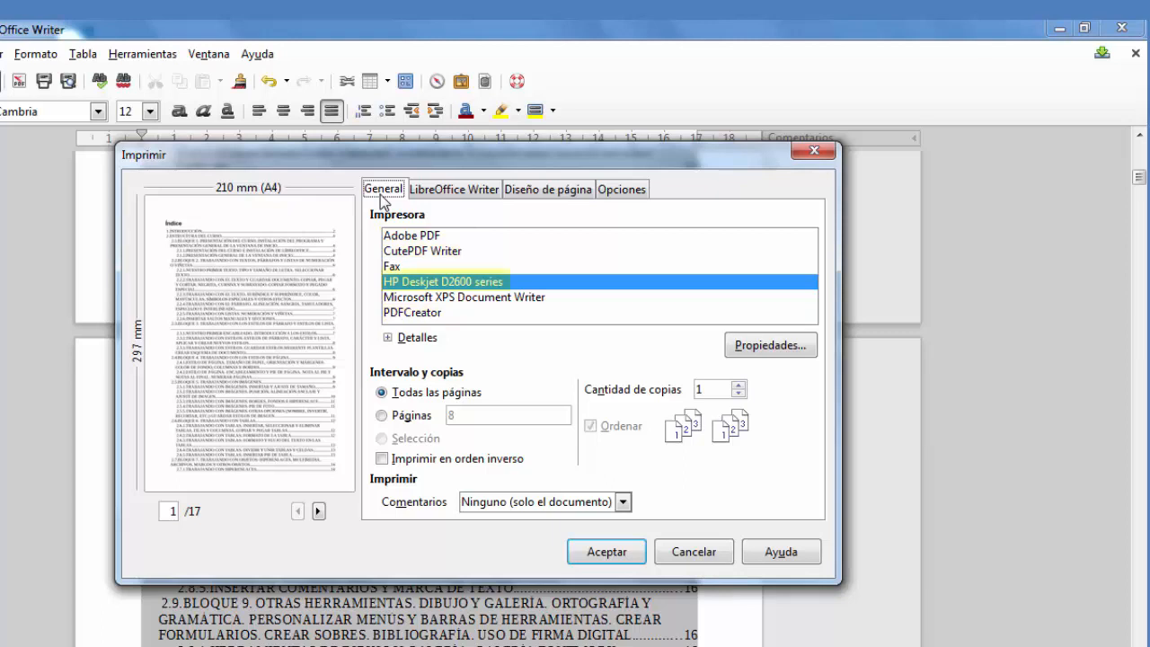
Choose the HP Deskjet D2600 series printer and inspect its details
{"action": "left_click", "coordinate": [406, 235]}
{"action": "left_click", "coordinate": [432, 284]}
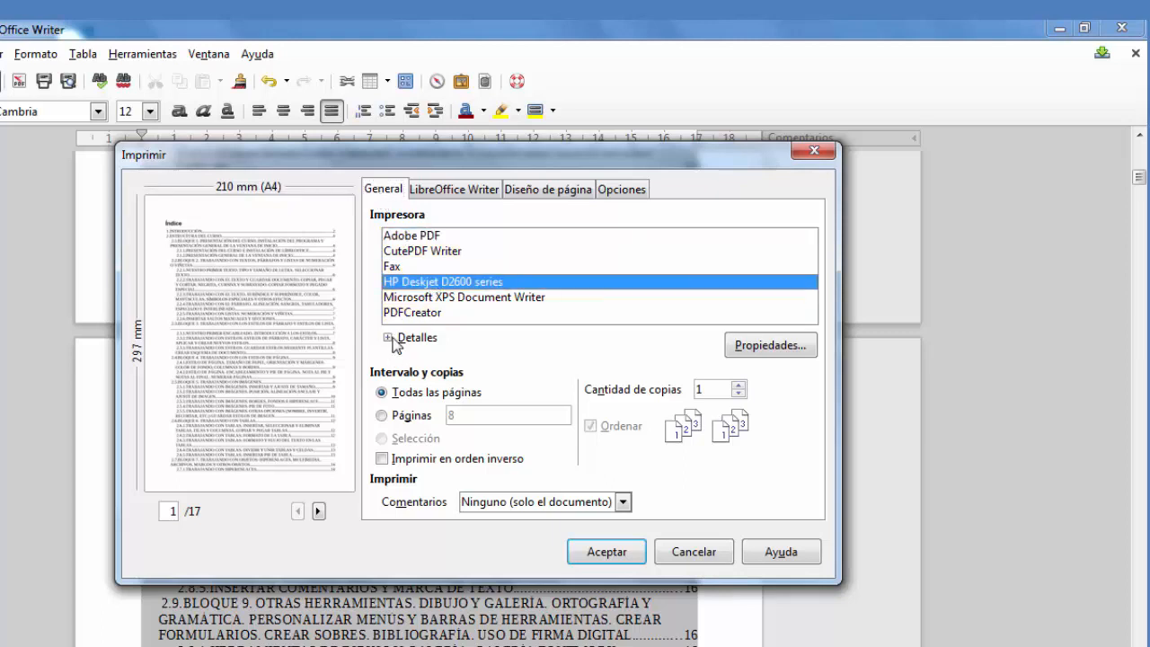
{"action": "left_click", "coordinate": [388, 336]}
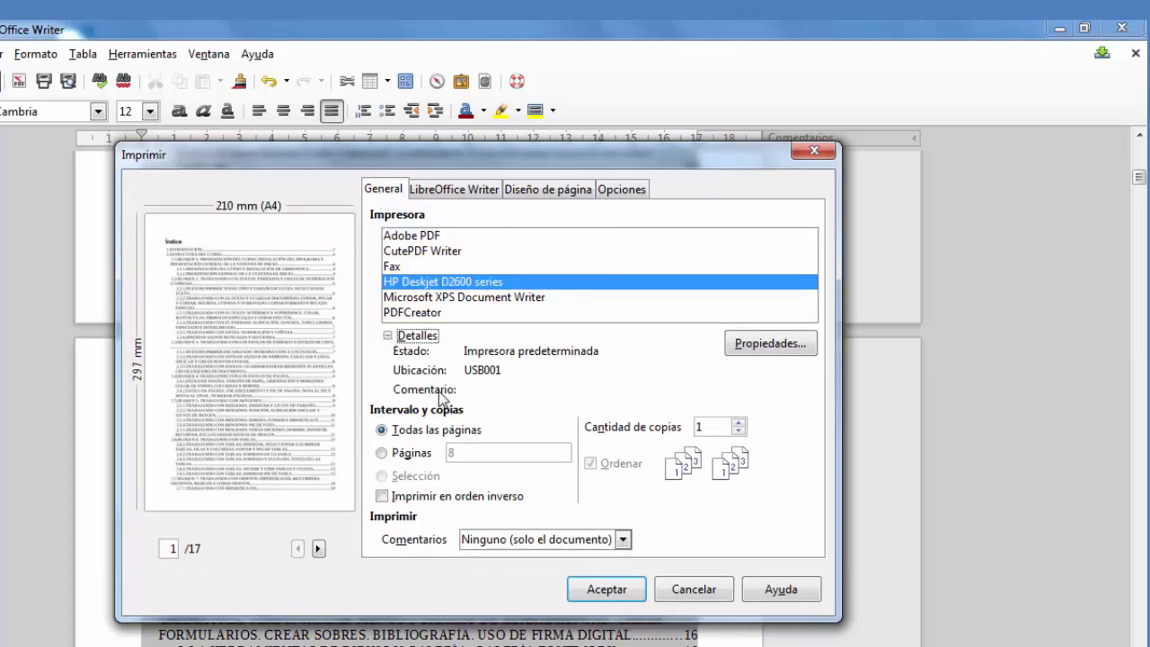
{"action": "left_click", "coordinate": [388, 337]}
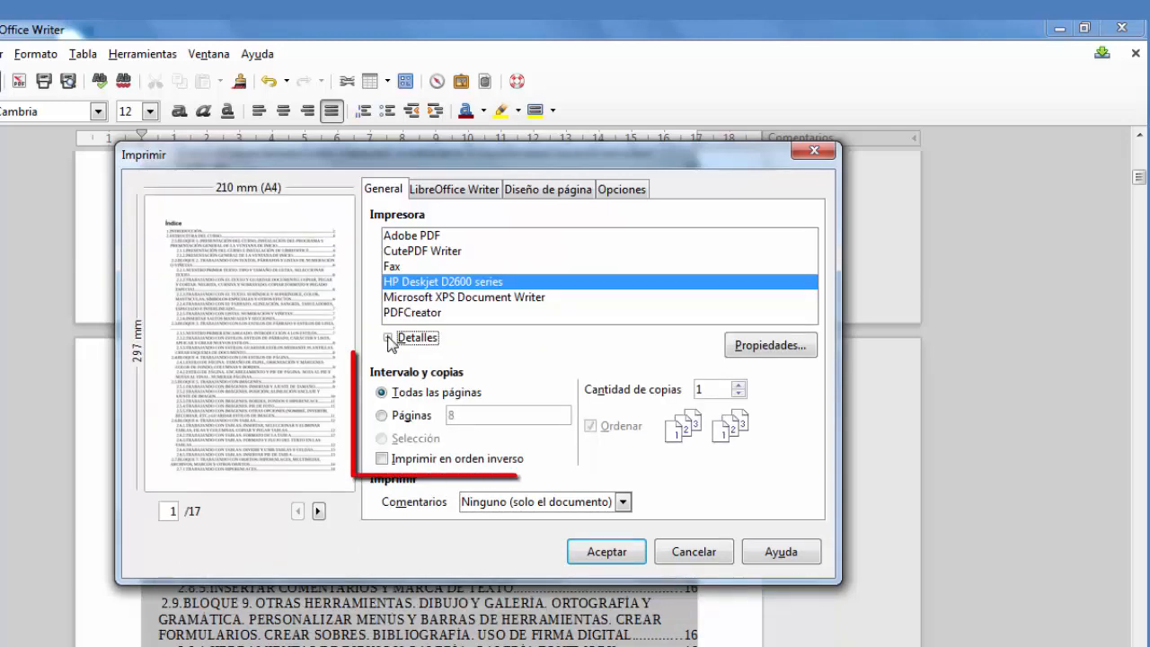
Restrict printing to the page range 3-8,14;18,10-12
{"action": "left_click", "coordinate": [382, 416]}
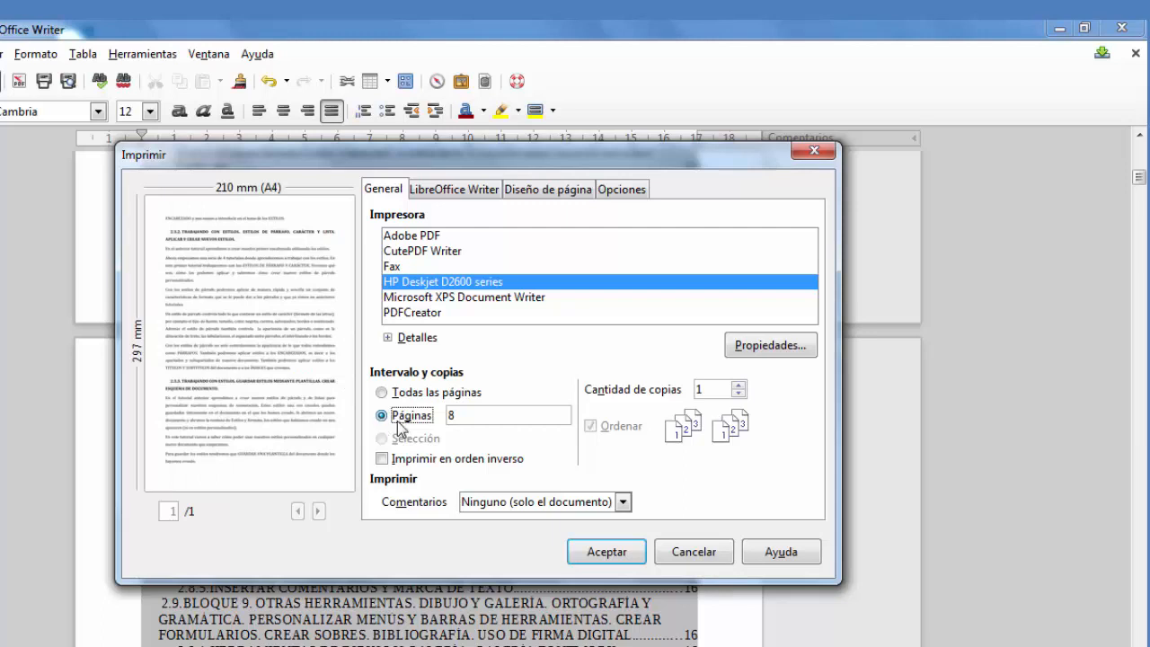
{"action": "double_click", "coordinate": [458, 414]}
{"action": "type", "text": "3-8"}
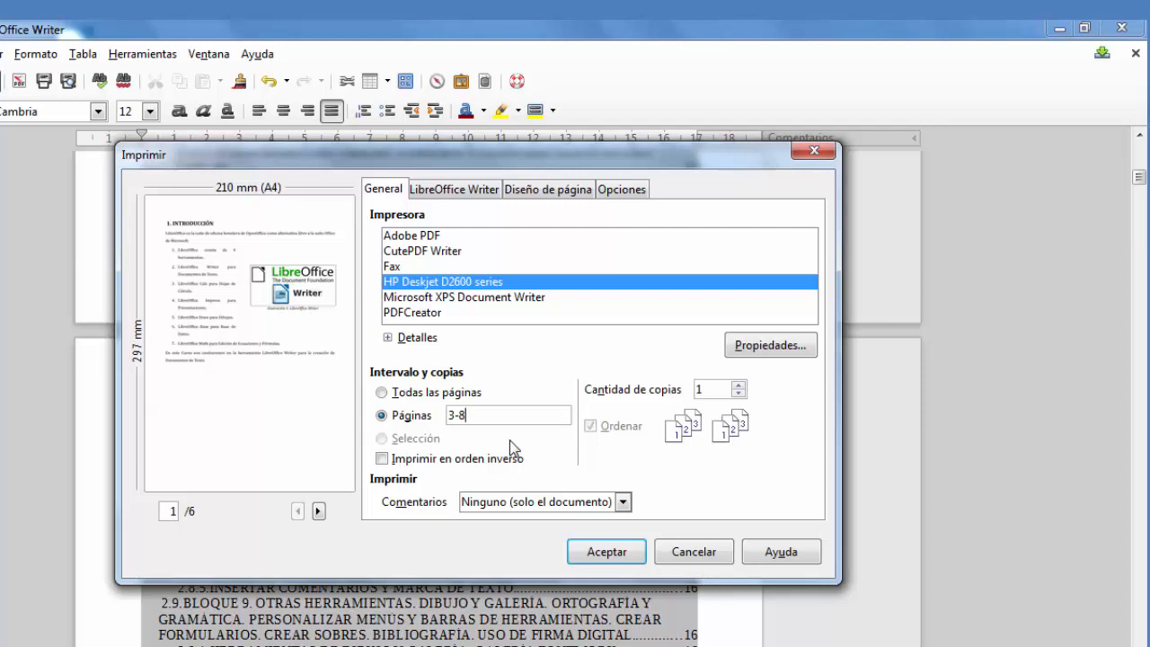
{"action": "type", "text": ",14;18,10-12"}
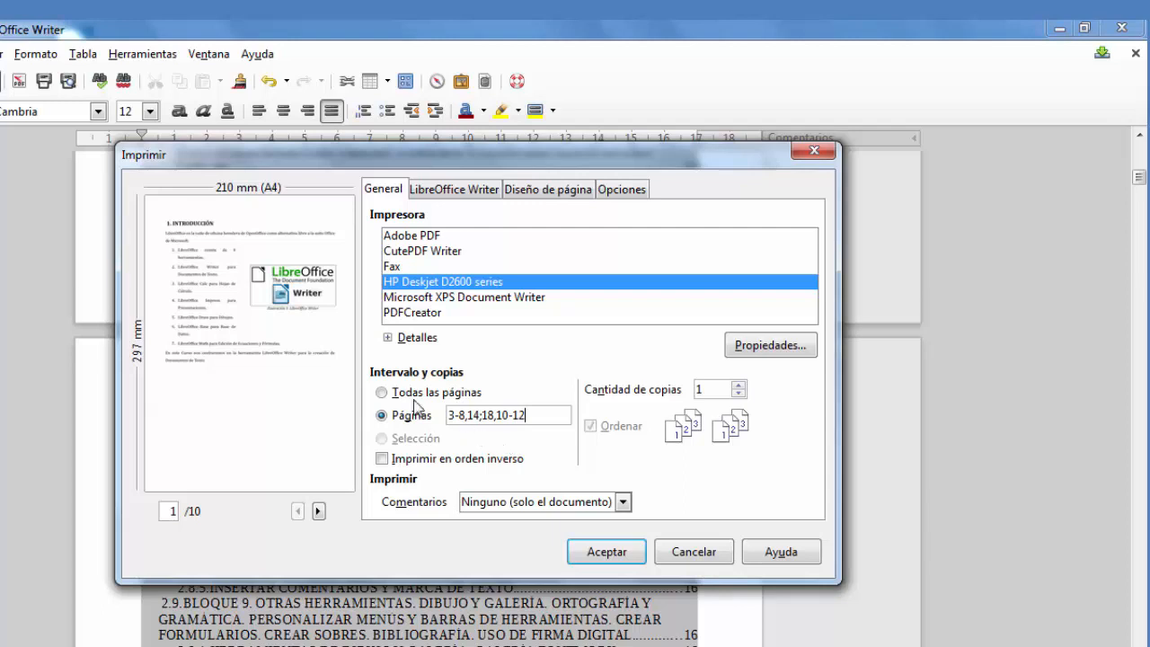
Set the print job to all pages in reverse order with 2 copies
{"action": "left_click", "coordinate": [382, 393]}
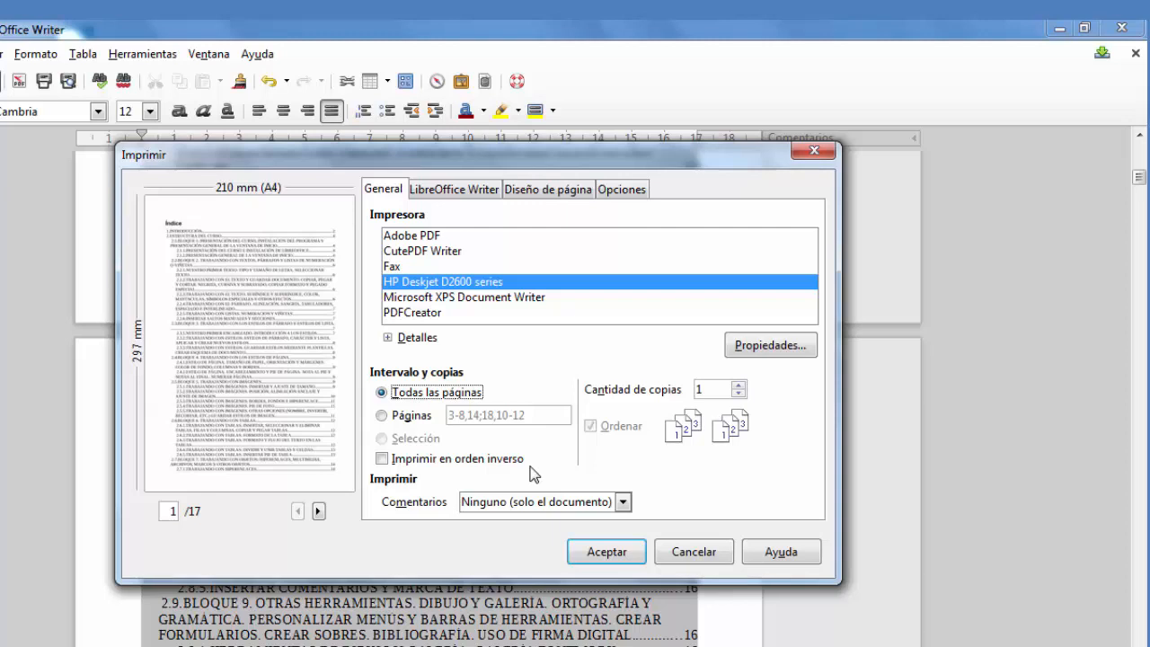
{"action": "left_click", "coordinate": [382, 459]}
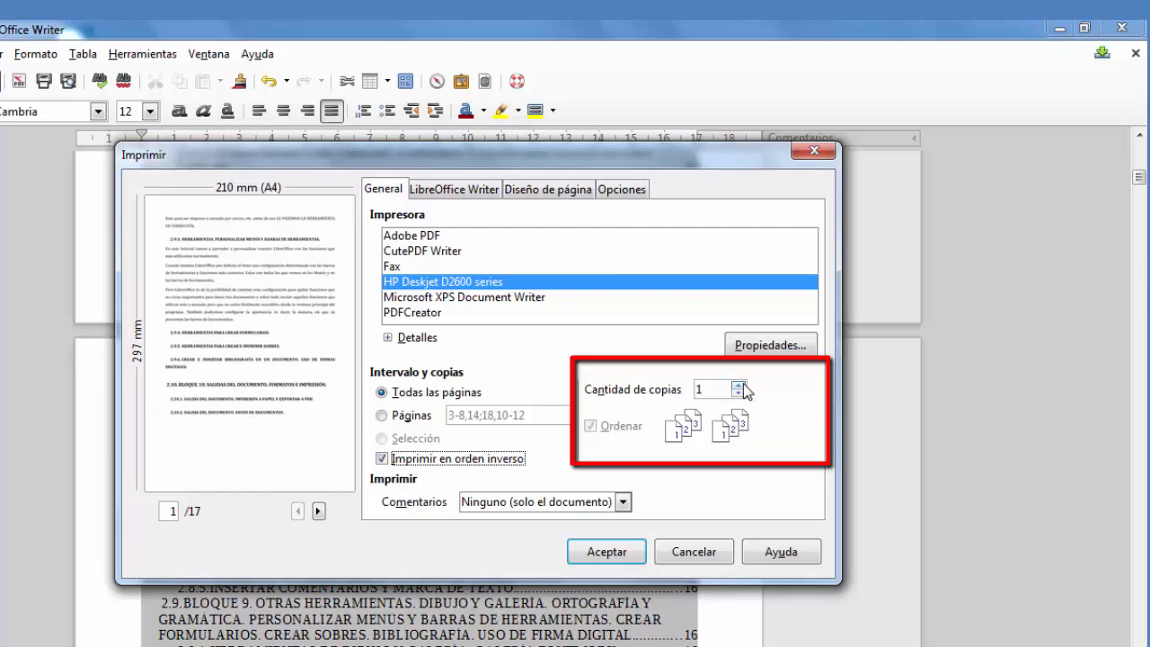
{"action": "left_click", "coordinate": [740, 386]}
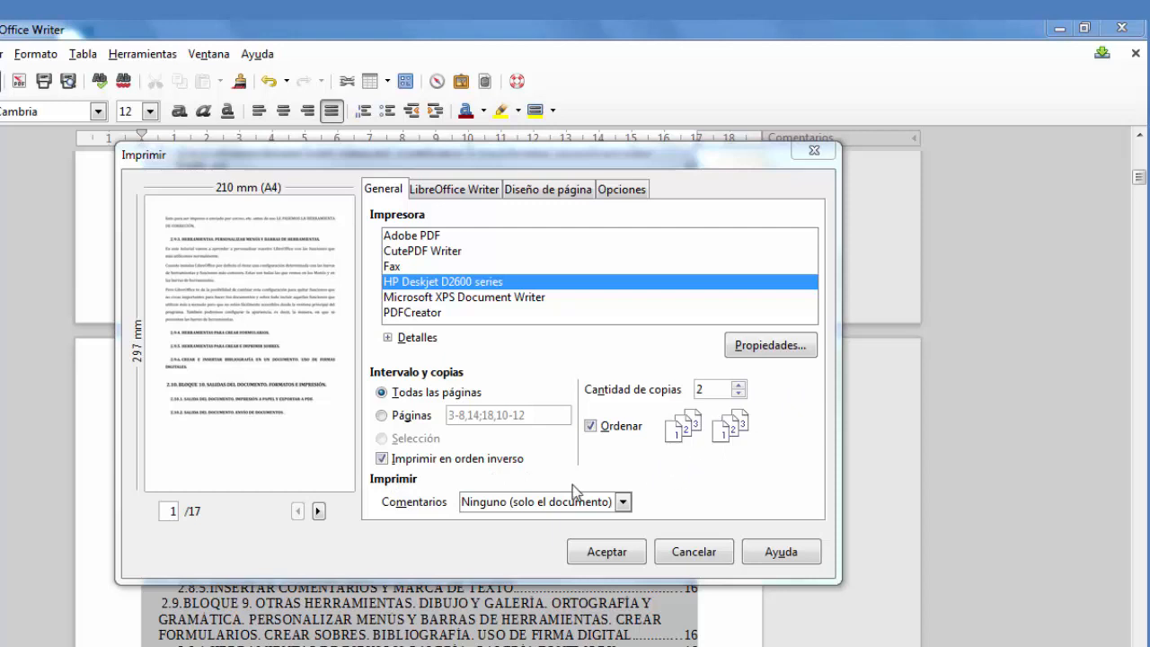
Switch off collation and reverse-order printing, and turn collation back on for the two copies
{"action": "left_click", "coordinate": [590, 427]}
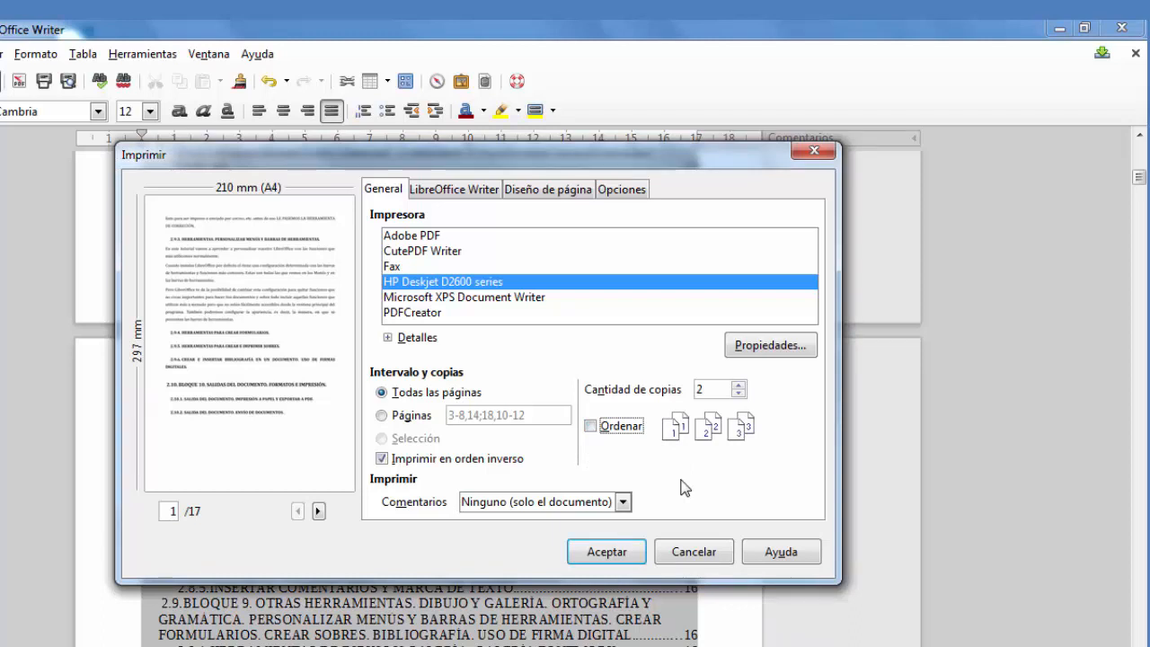
{"action": "left_click", "coordinate": [394, 461]}
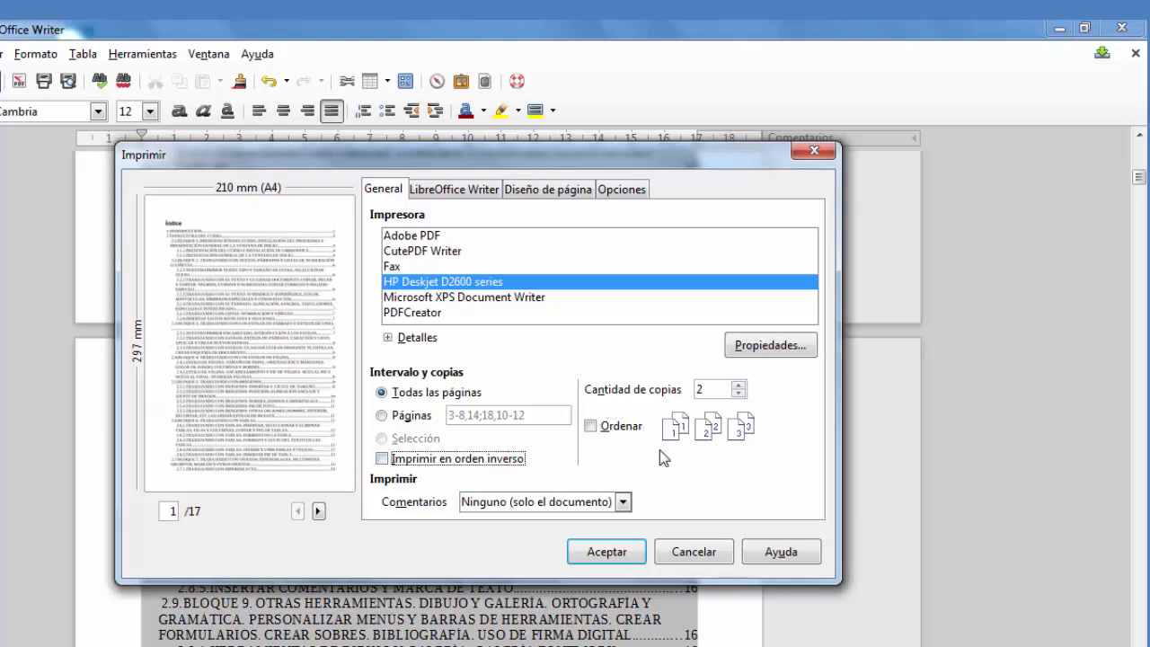
{"action": "left_click", "coordinate": [590, 426]}
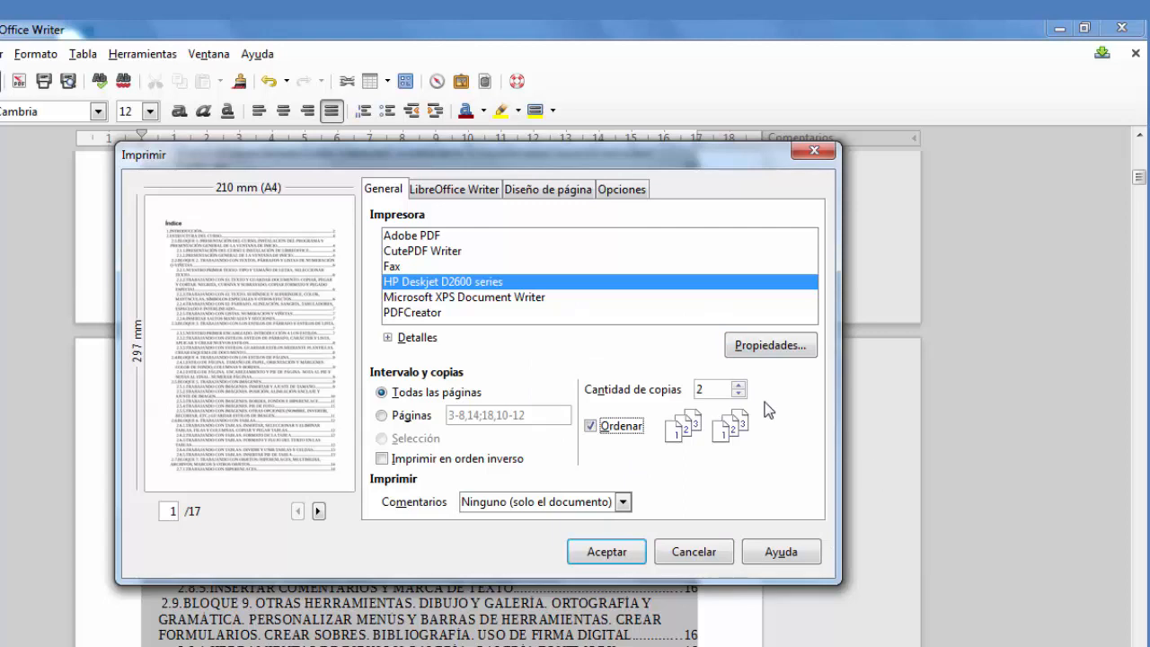
Try printing the document to a file from the additional print options, and cancel at the PRN save dialog
{"action": "left_click", "coordinate": [640, 192]}
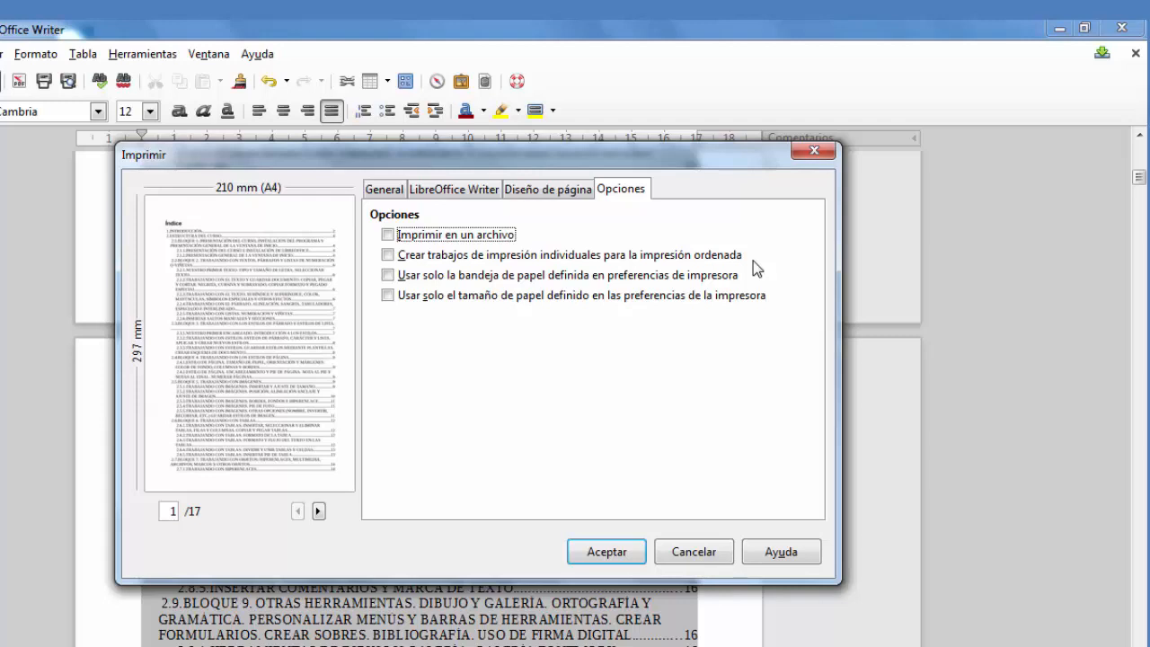
{"action": "left_click", "coordinate": [388, 236]}
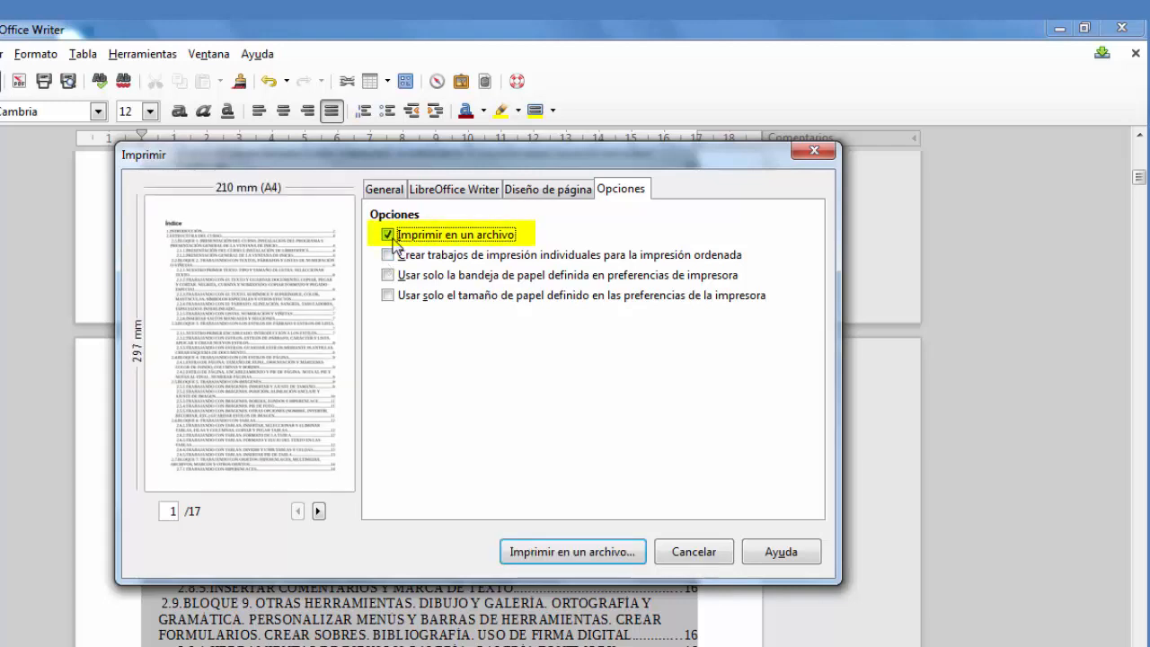
{"action": "left_click", "coordinate": [599, 553]}
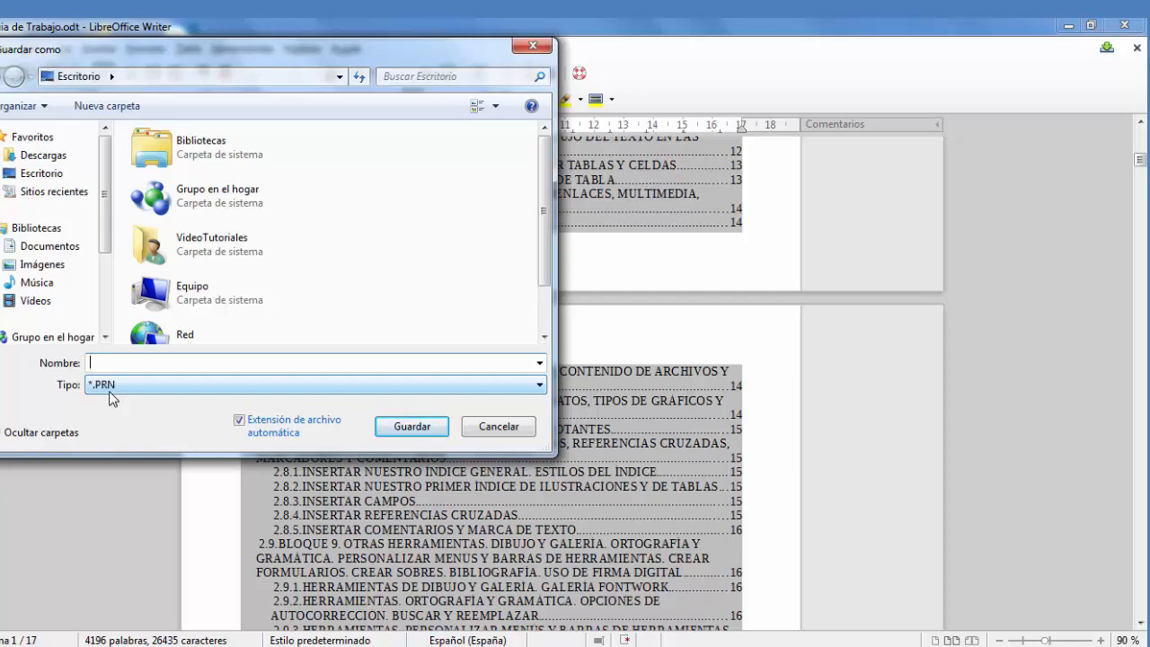
{"action": "left_click", "coordinate": [498, 426]}
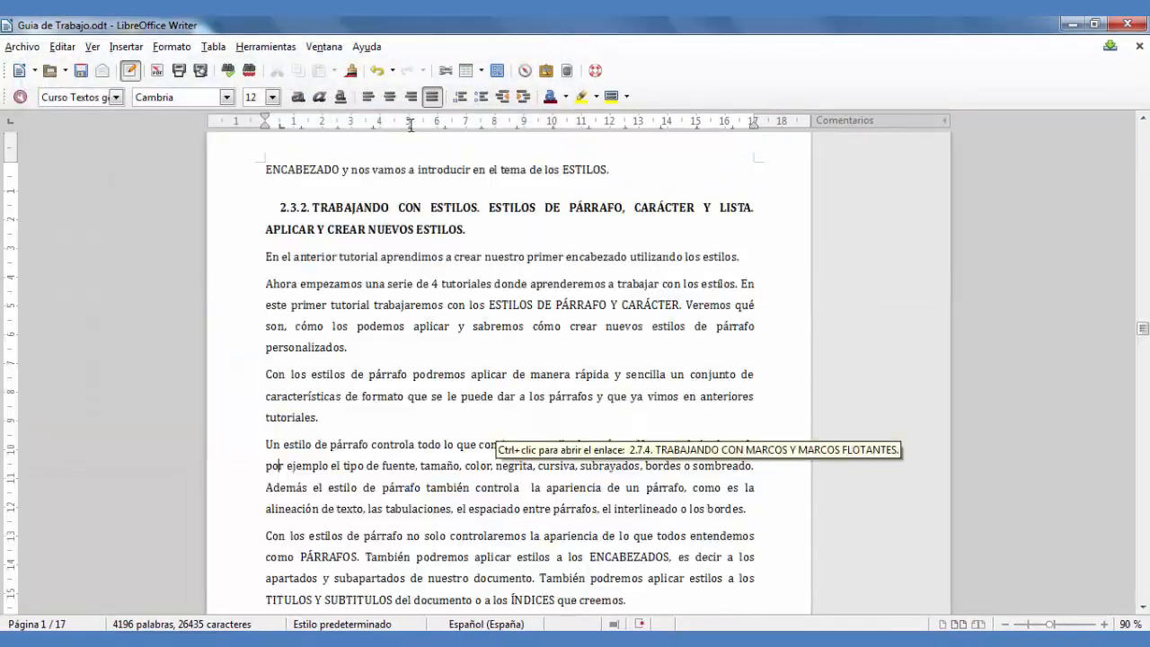
Reopen the print dialog, examine the general settings' choices for printing comments, and cancel the dialog
{"action": "left_click", "coordinate": [22, 46]}
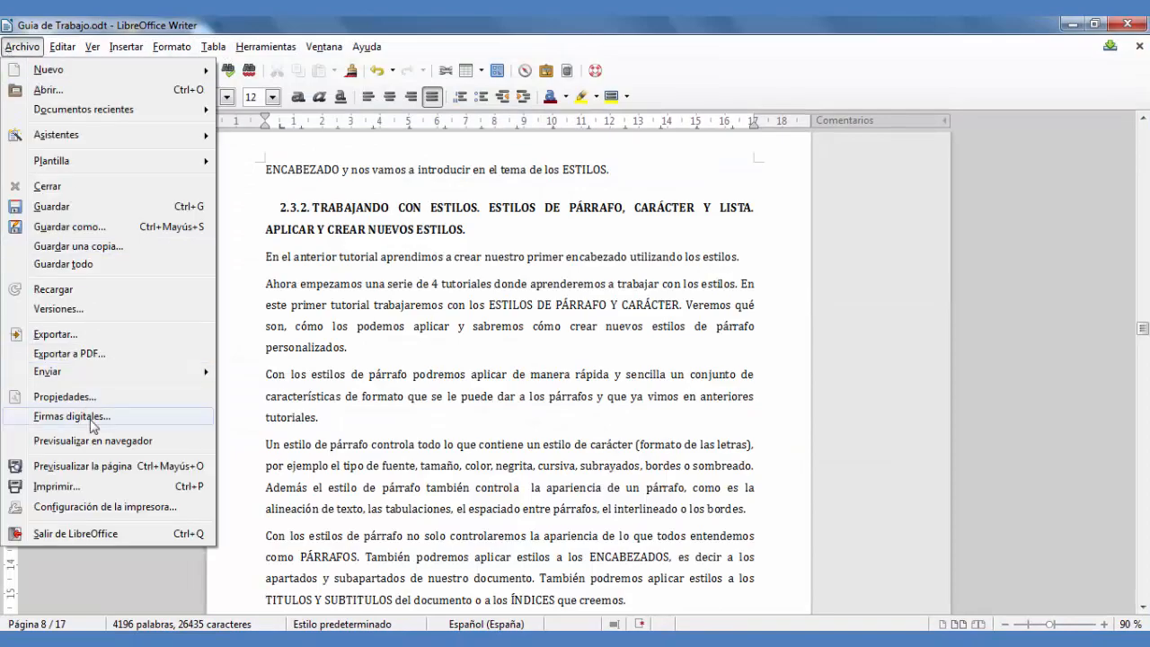
{"action": "left_click", "coordinate": [98, 482]}
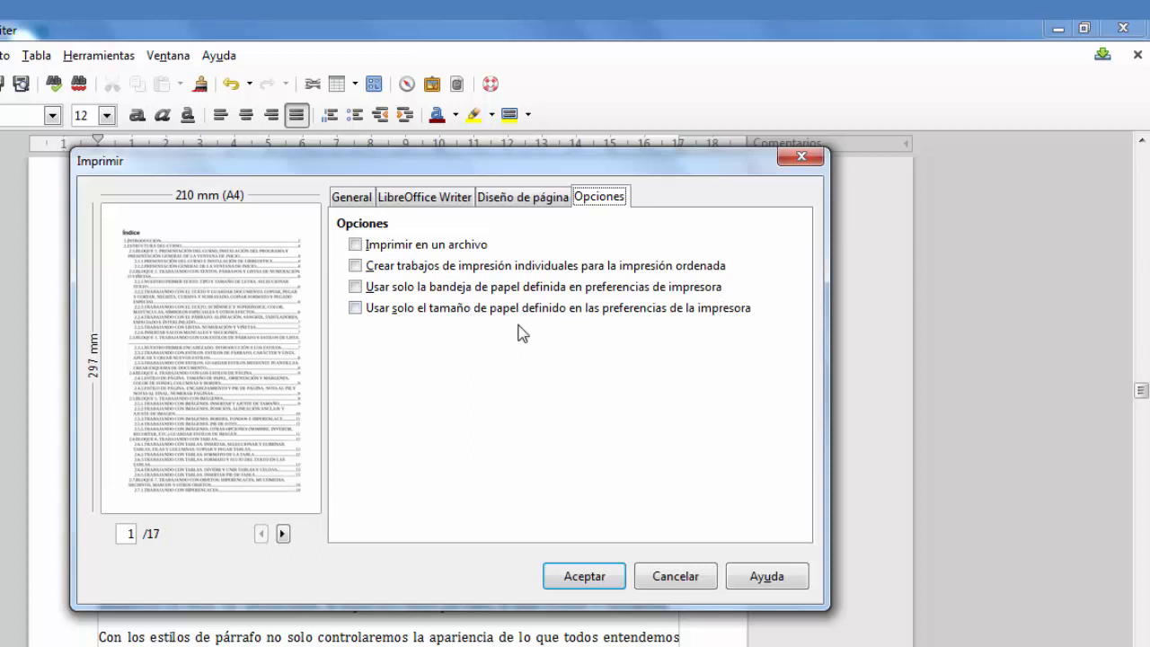
{"action": "left_click", "coordinate": [369, 203]}
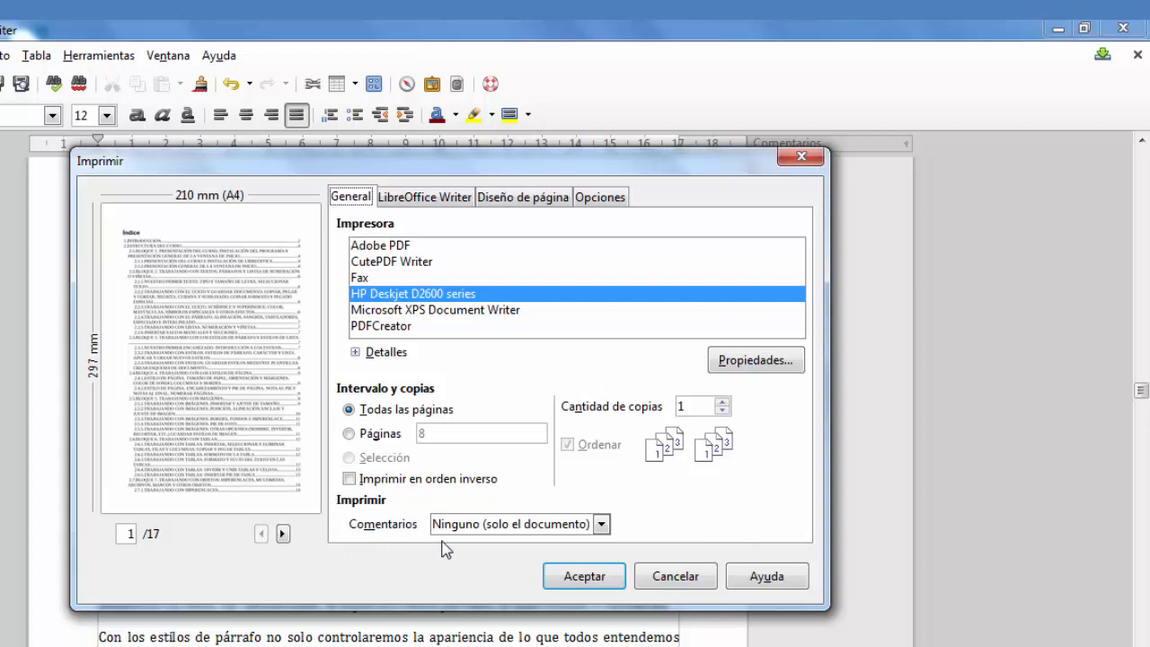
{"action": "left_click", "coordinate": [601, 524]}
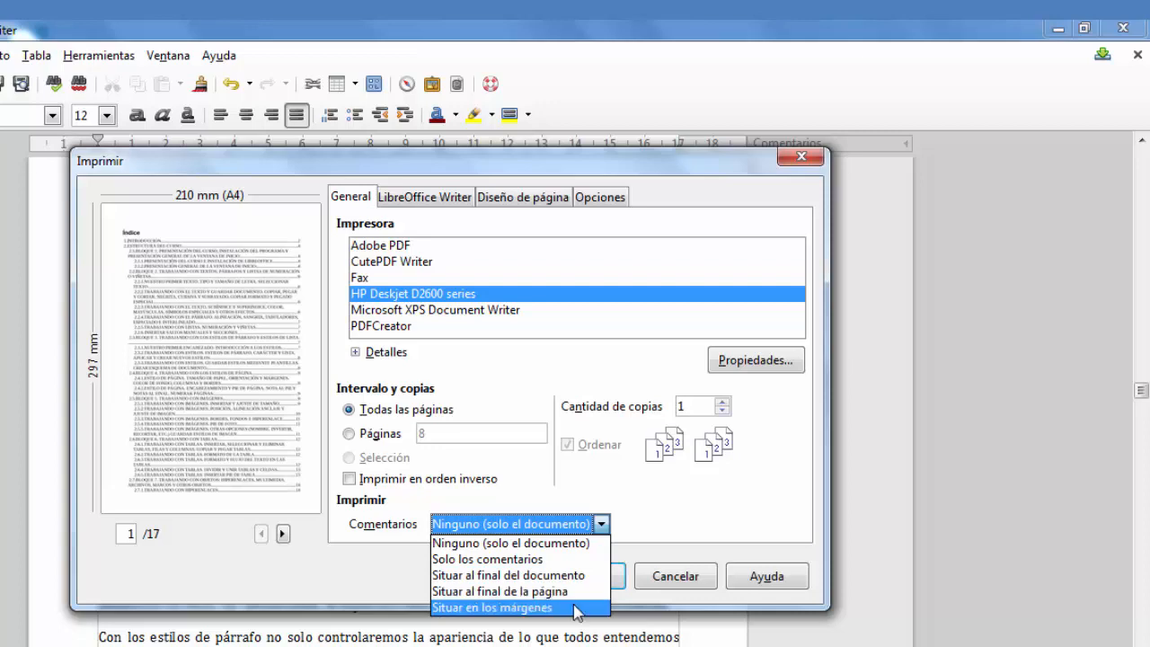
{"action": "left_click", "coordinate": [654, 579]}
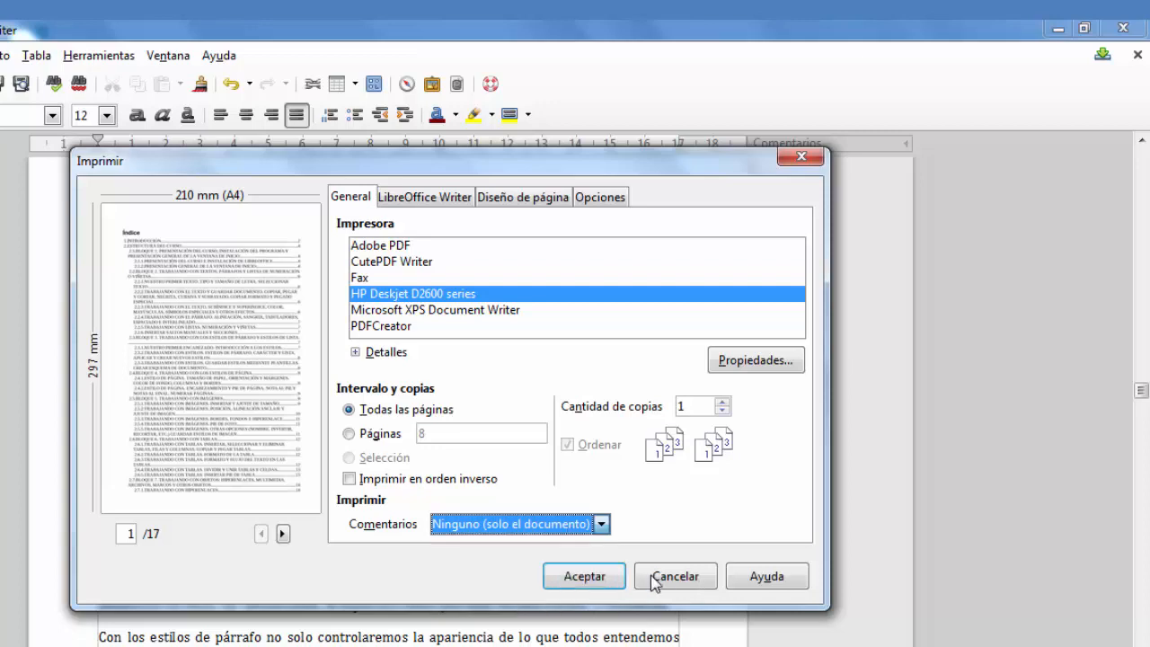
{"action": "left_click", "coordinate": [674, 576]}
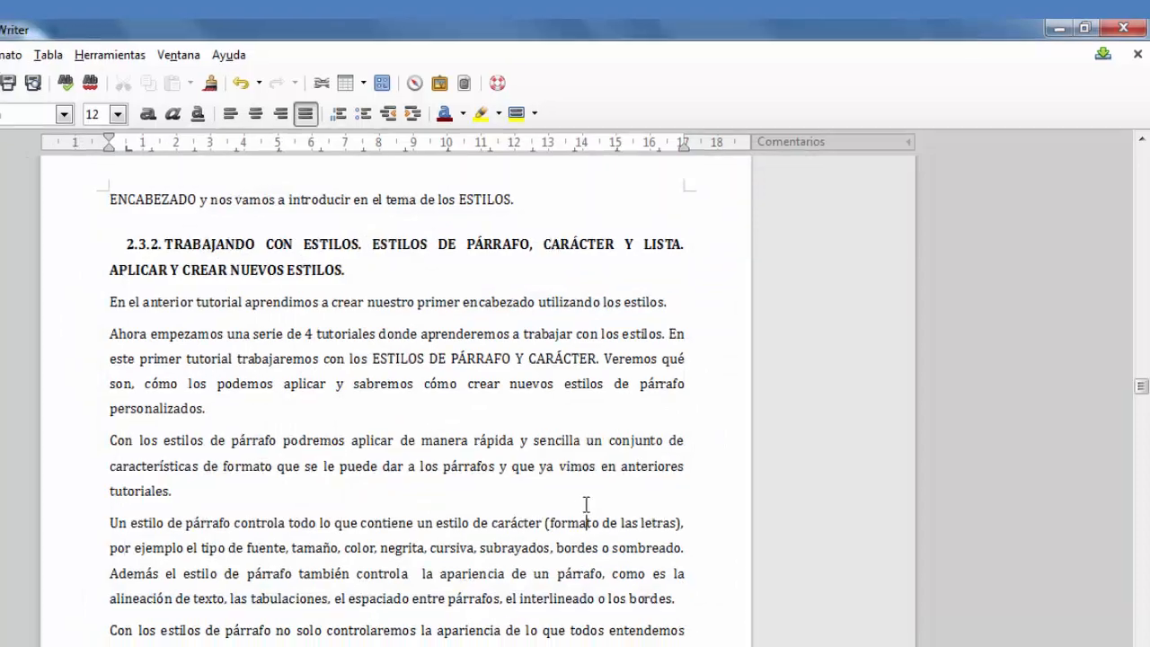
Locate the comment beside the introduction on page 3 and look up the command for inserting comments
{"action": "scroll", "coordinate": [583, 510], "scroll_direction": "up", "scroll_amount": 5}
{"action": "scroll", "coordinate": [883, 313], "scroll_direction": "up", "scroll_amount": 20}
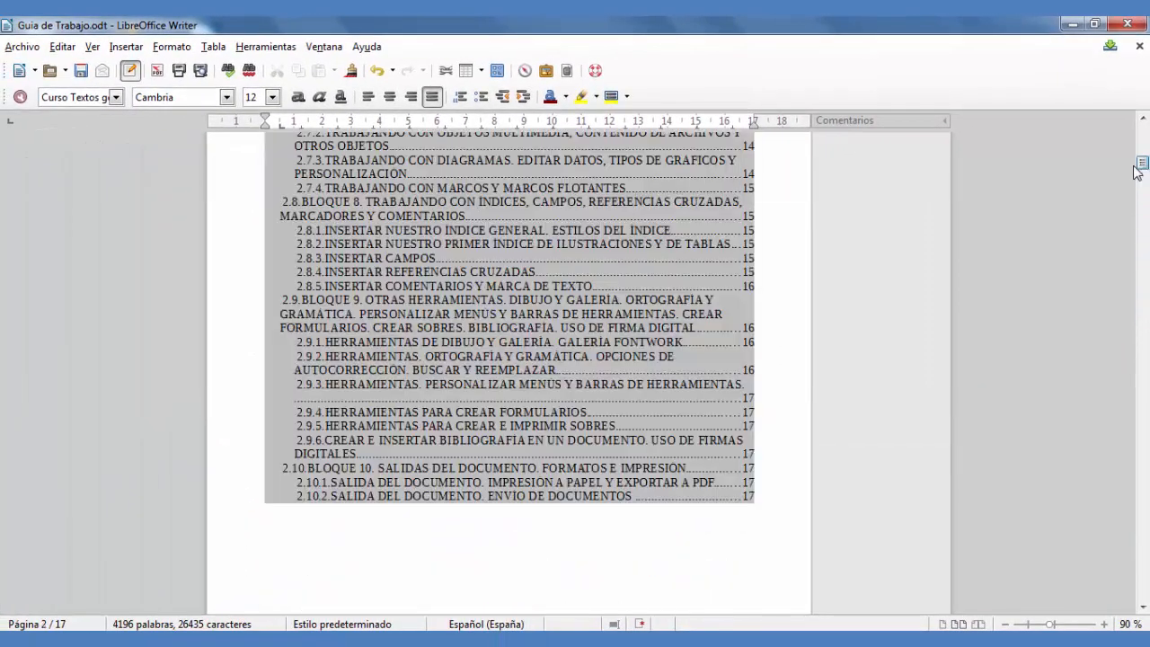
{"action": "scroll", "coordinate": [902, 288], "scroll_direction": "down", "scroll_amount": 8}
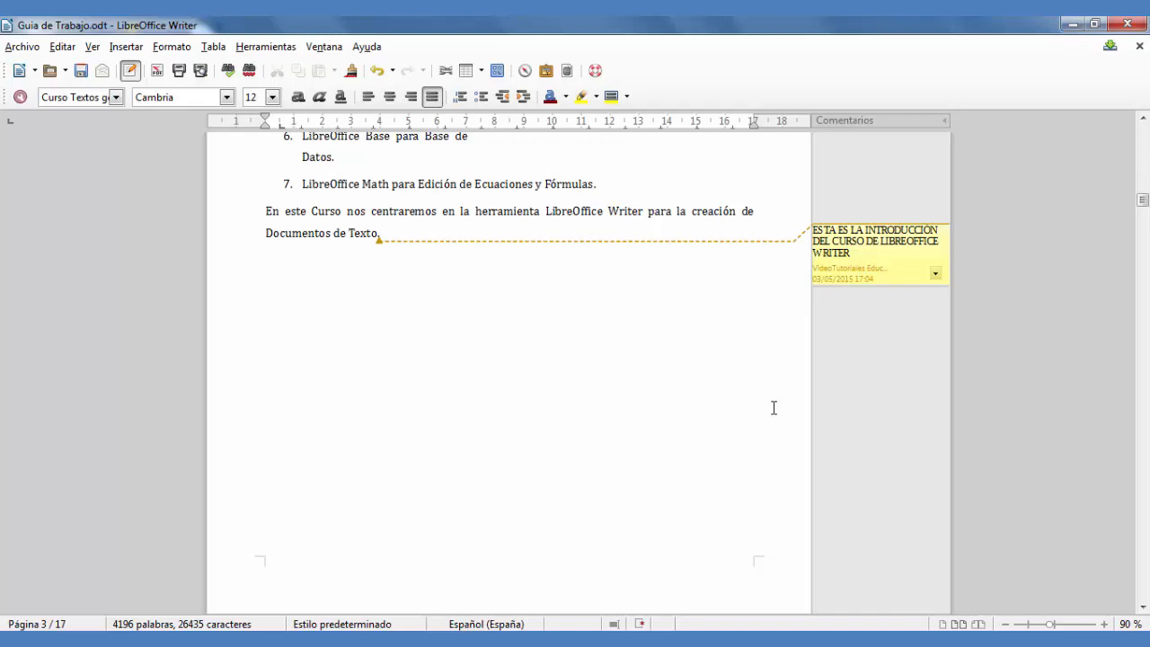
{"action": "left_click", "coordinate": [117, 47]}
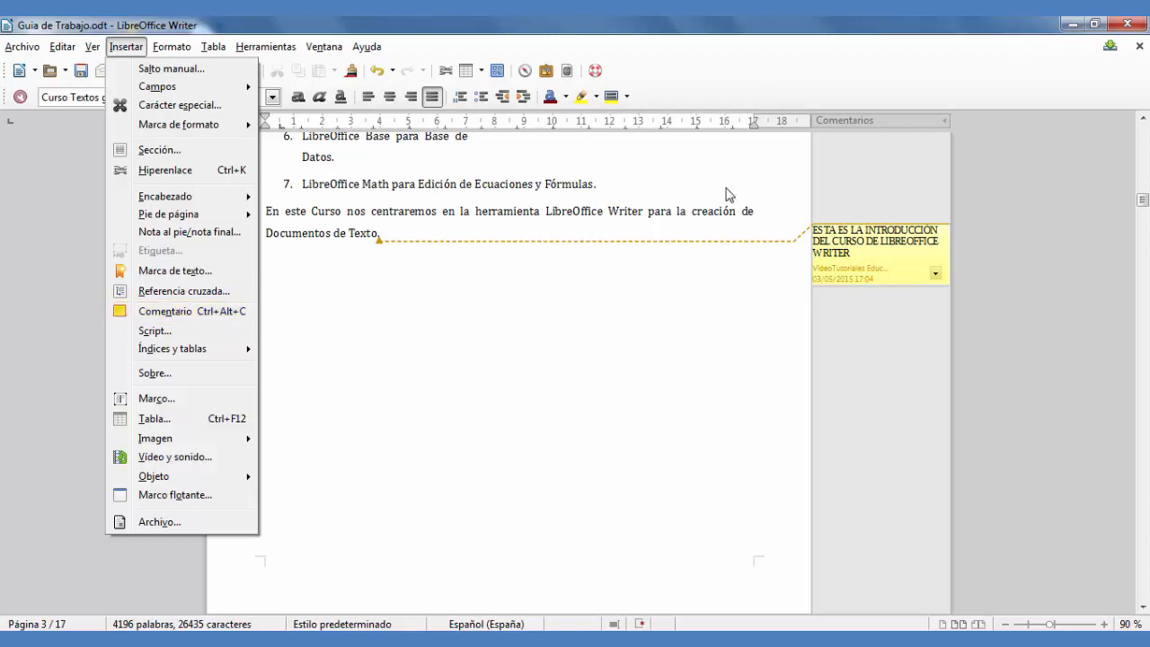
{"action": "left_click", "coordinate": [632, 346]}
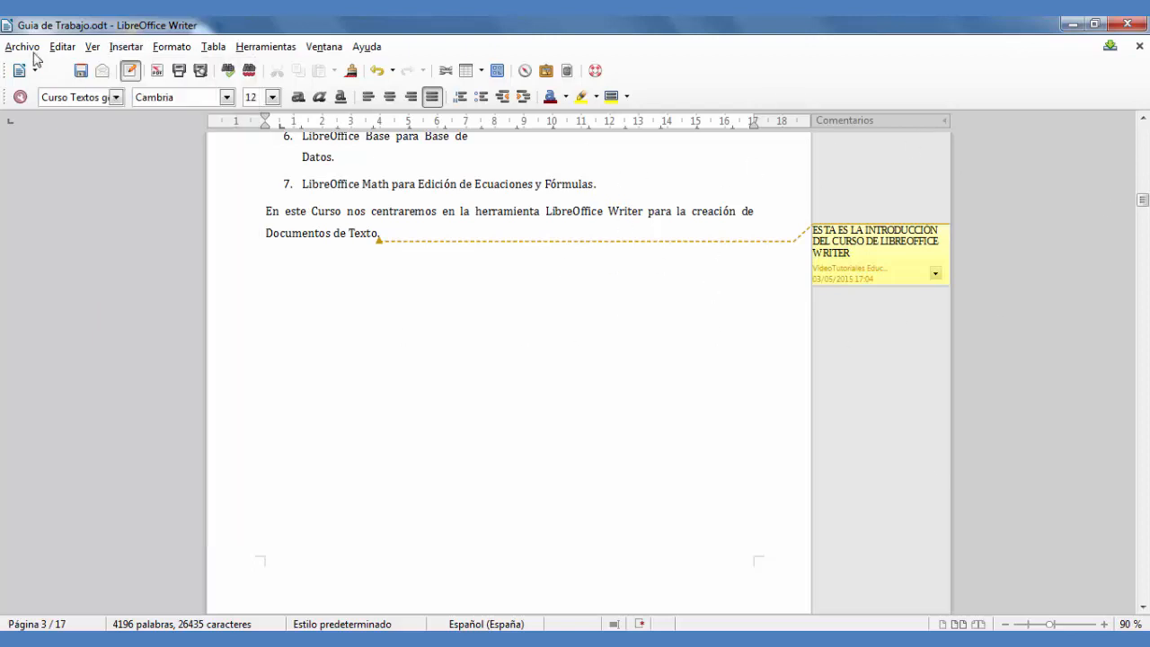
Reopen the print dialog, examine the general and Writer content settings, and cancel the dialog
{"action": "left_click", "coordinate": [24, 47]}
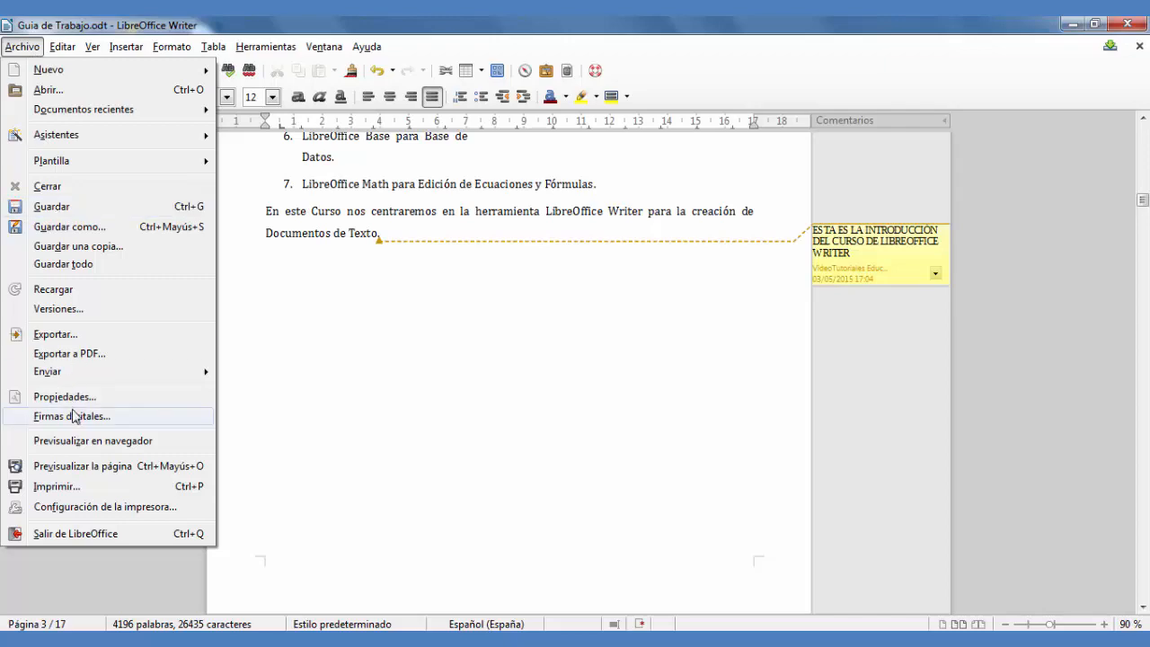
{"action": "left_click", "coordinate": [72, 486]}
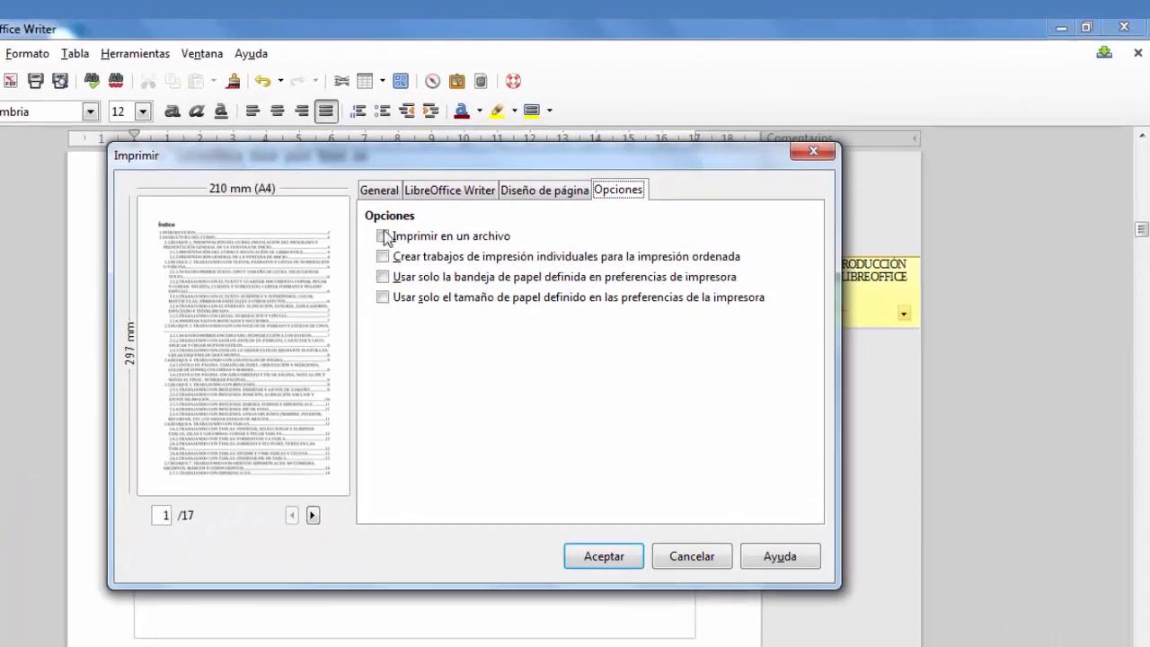
{"action": "left_click", "coordinate": [477, 166]}
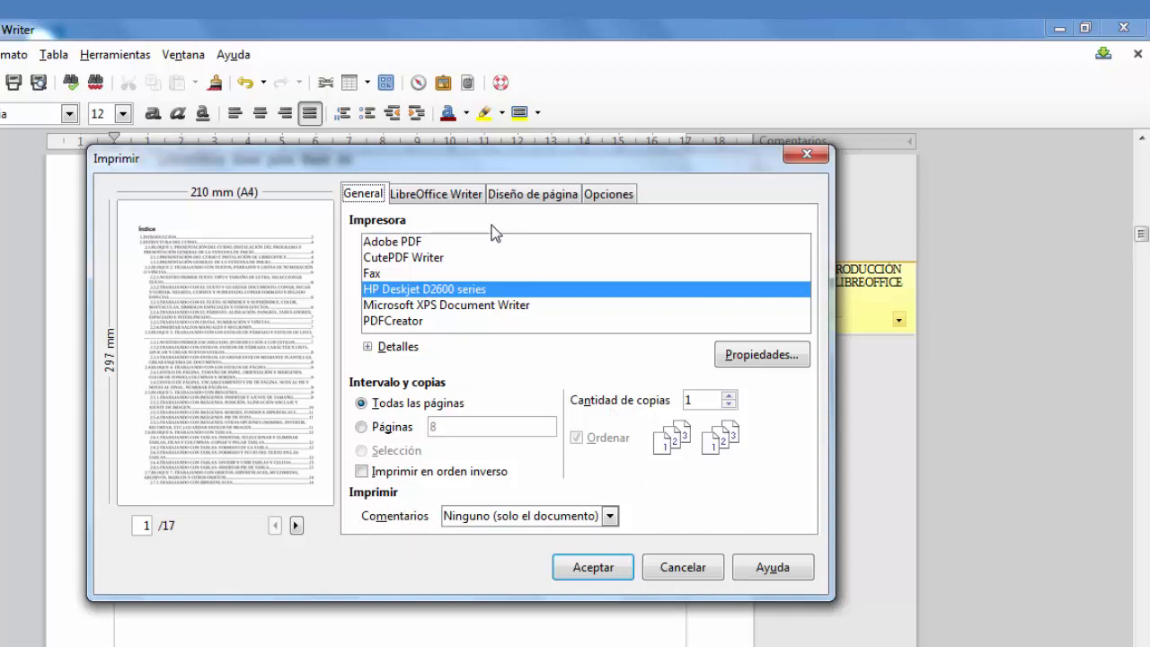
{"action": "left_click", "coordinate": [449, 198]}
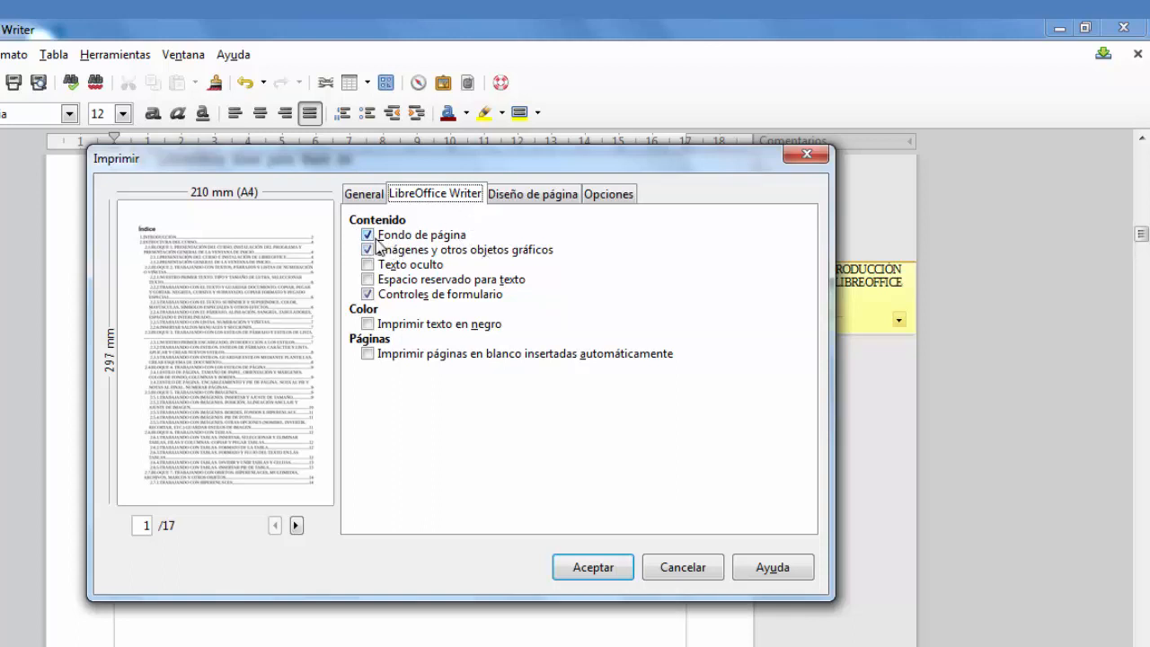
{"action": "left_click", "coordinate": [688, 572]}
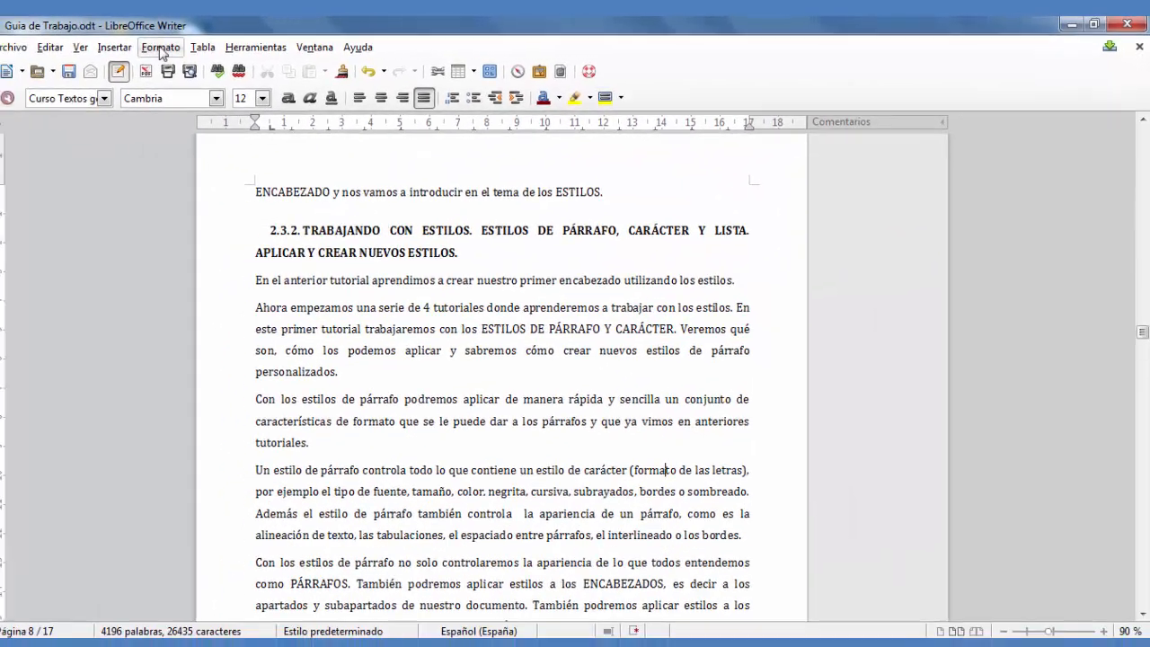
Examine the color and image choices for the default page style's background and close its settings without changes
{"action": "left_click", "coordinate": [161, 47]}
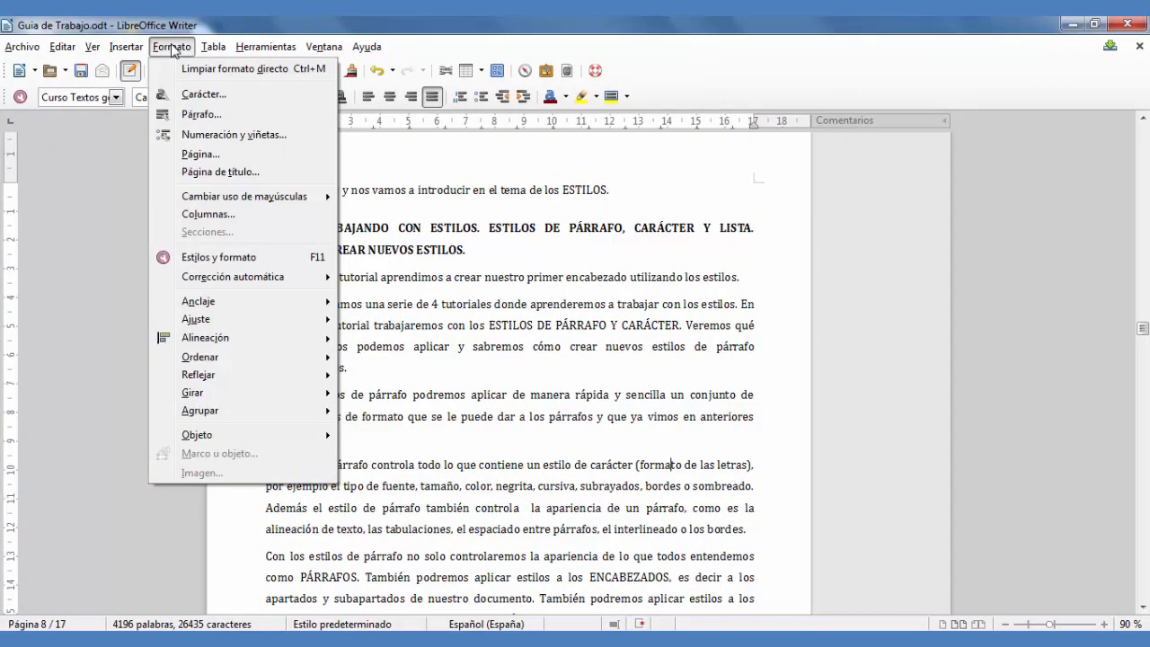
{"action": "left_click", "coordinate": [197, 155]}
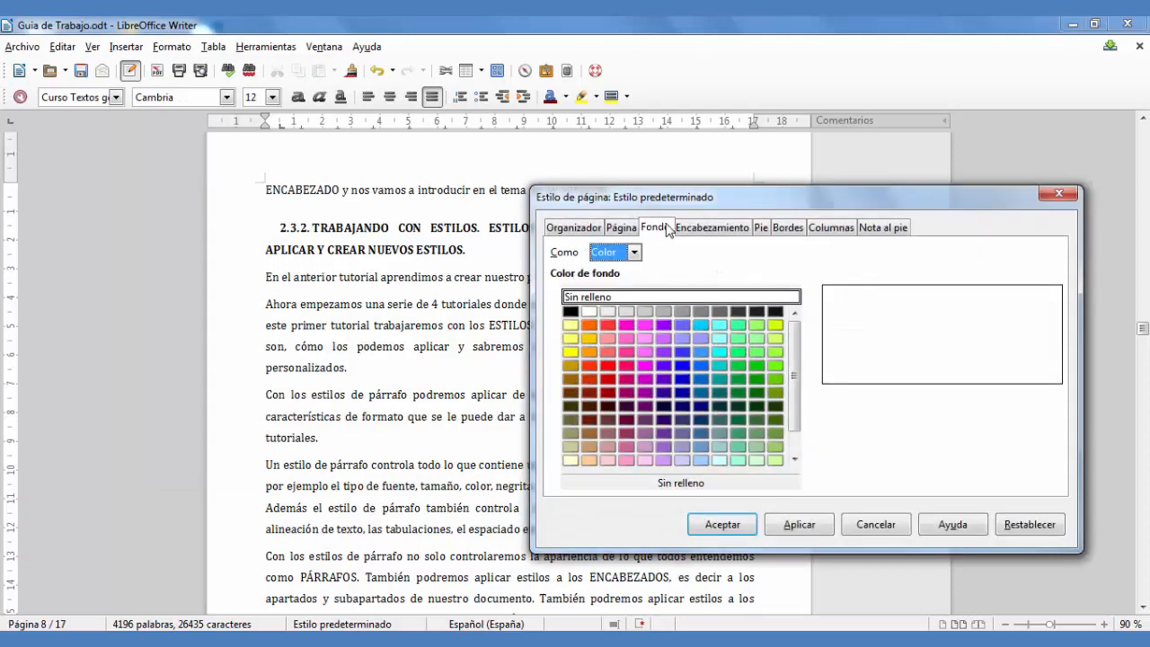
{"action": "left_click", "coordinate": [633, 253]}
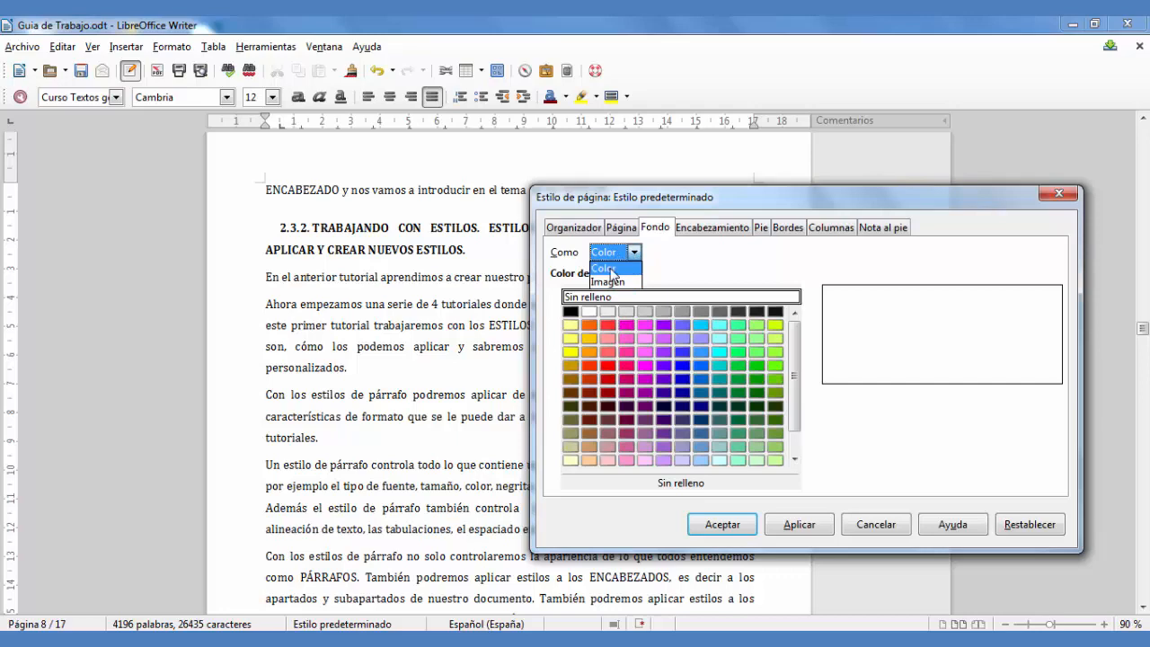
{"action": "key", "text": "Escape"}
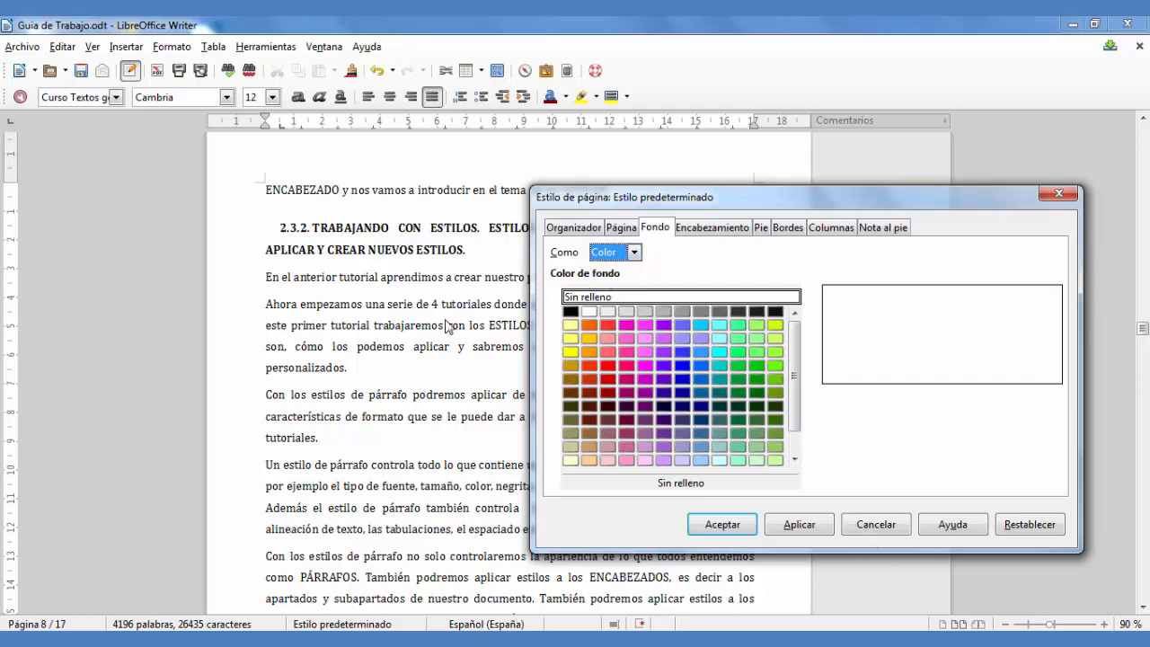
{"action": "left_click", "coordinate": [875, 523]}
Try excluding the page background from the Writer print content, restore it, and cancel the print dialog
{"action": "left_click", "coordinate": [16, 47]}
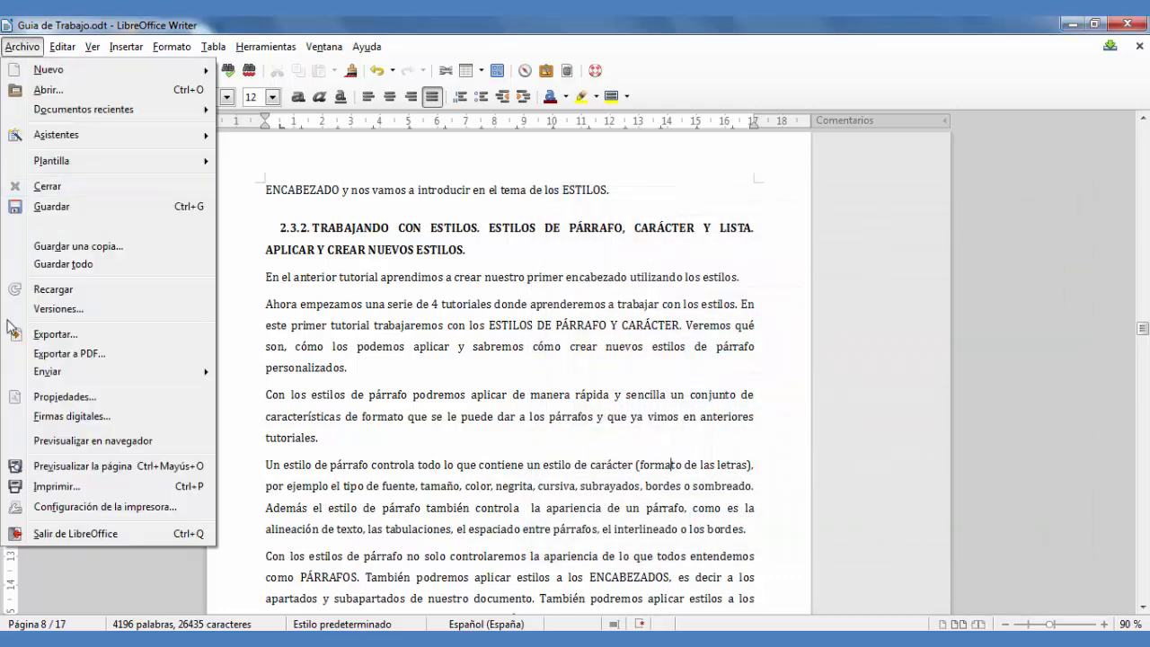
{"action": "left_click", "coordinate": [61, 492]}
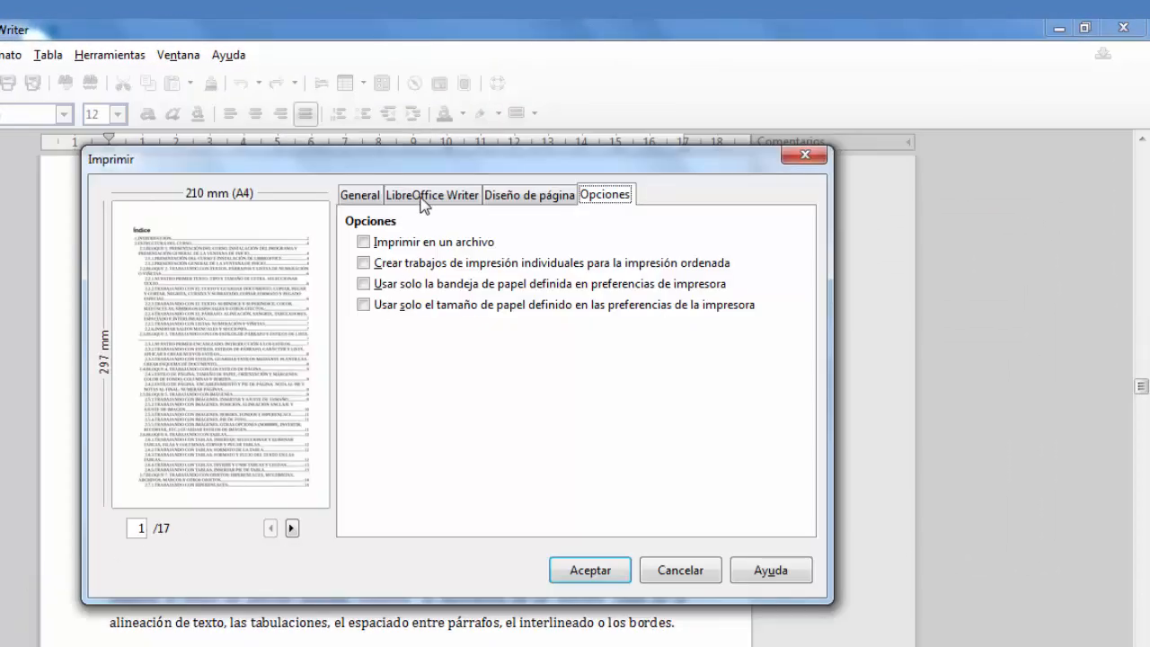
{"action": "left_click", "coordinate": [419, 195]}
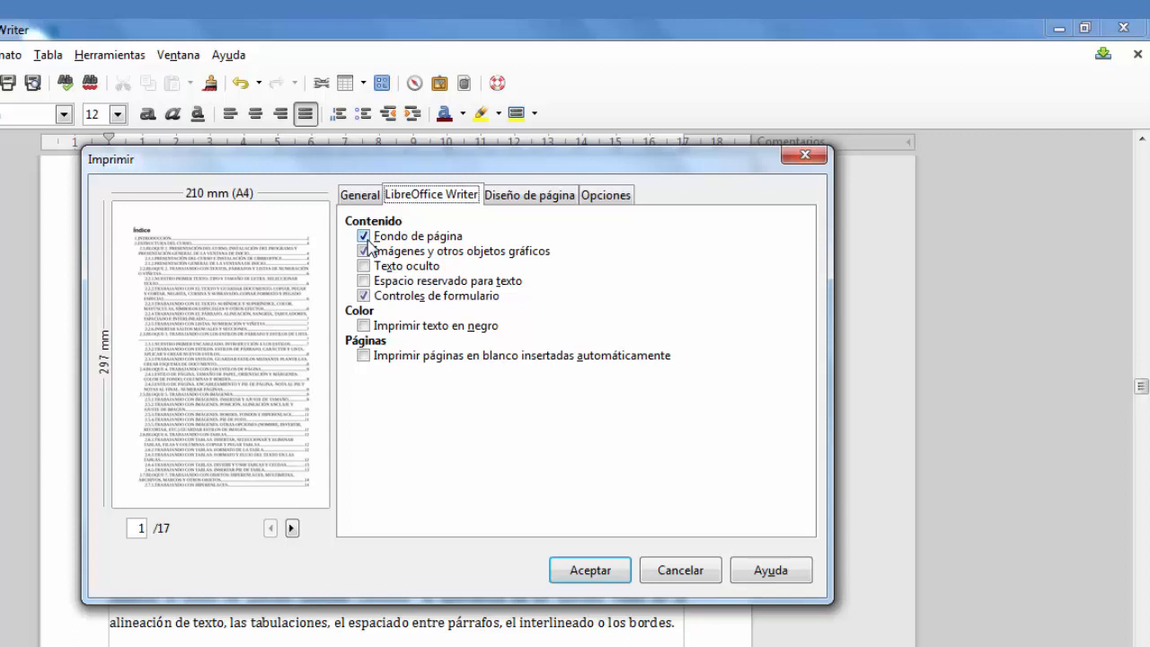
{"action": "left_click", "coordinate": [365, 238]}
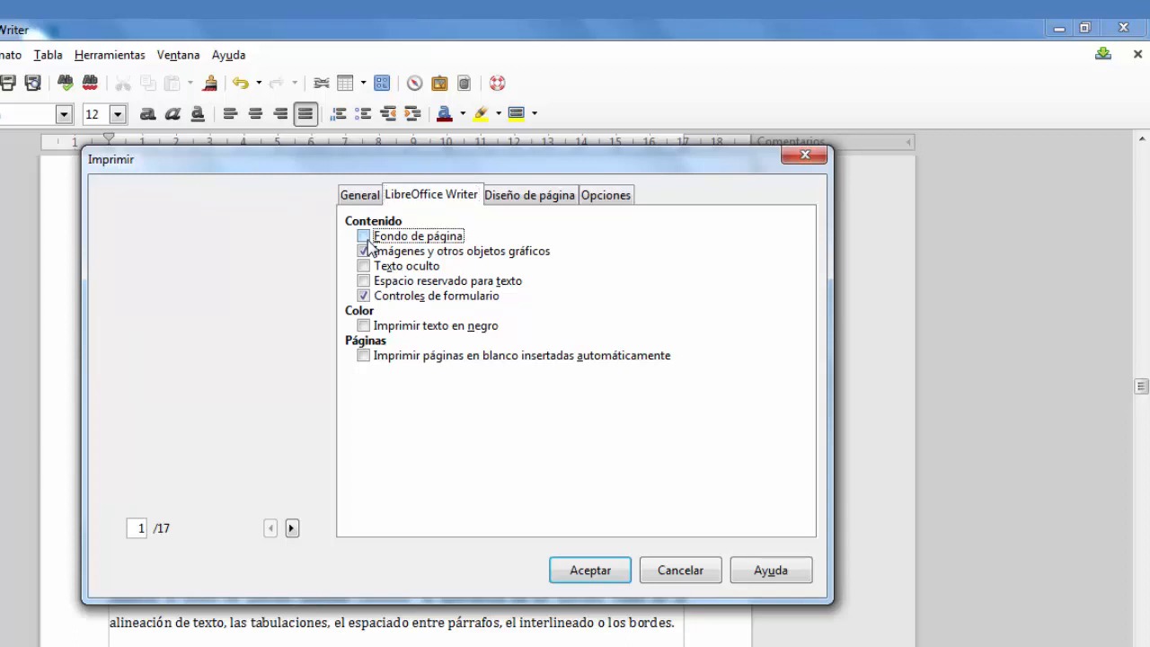
{"action": "left_click", "coordinate": [364, 238]}
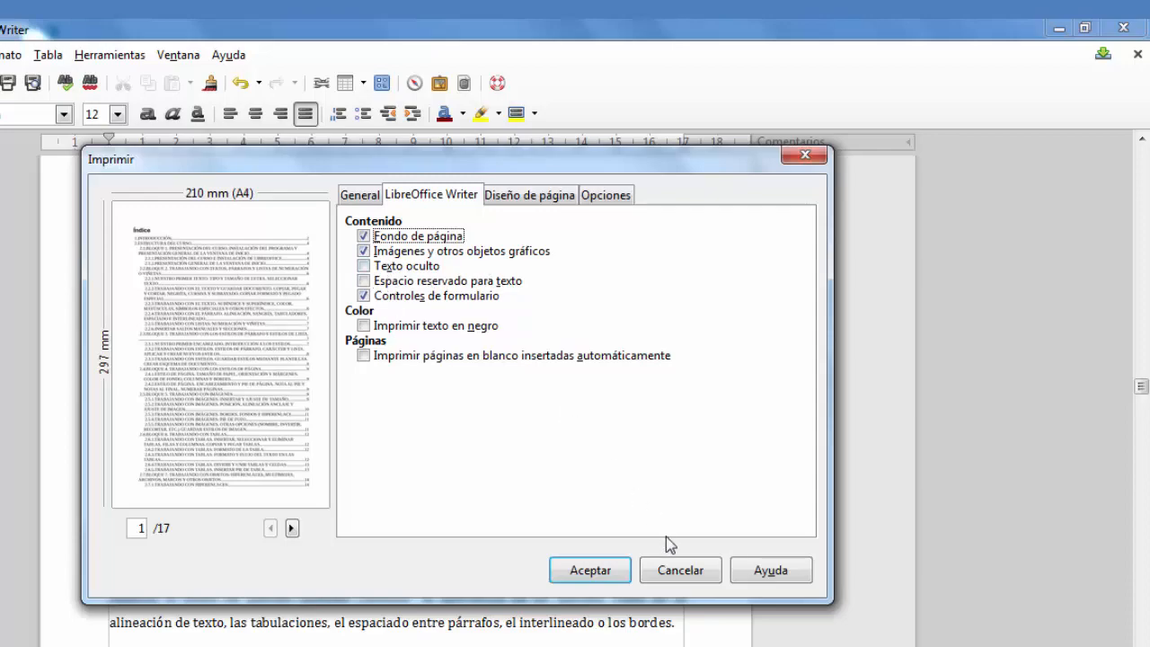
{"action": "left_click", "coordinate": [690, 575]}
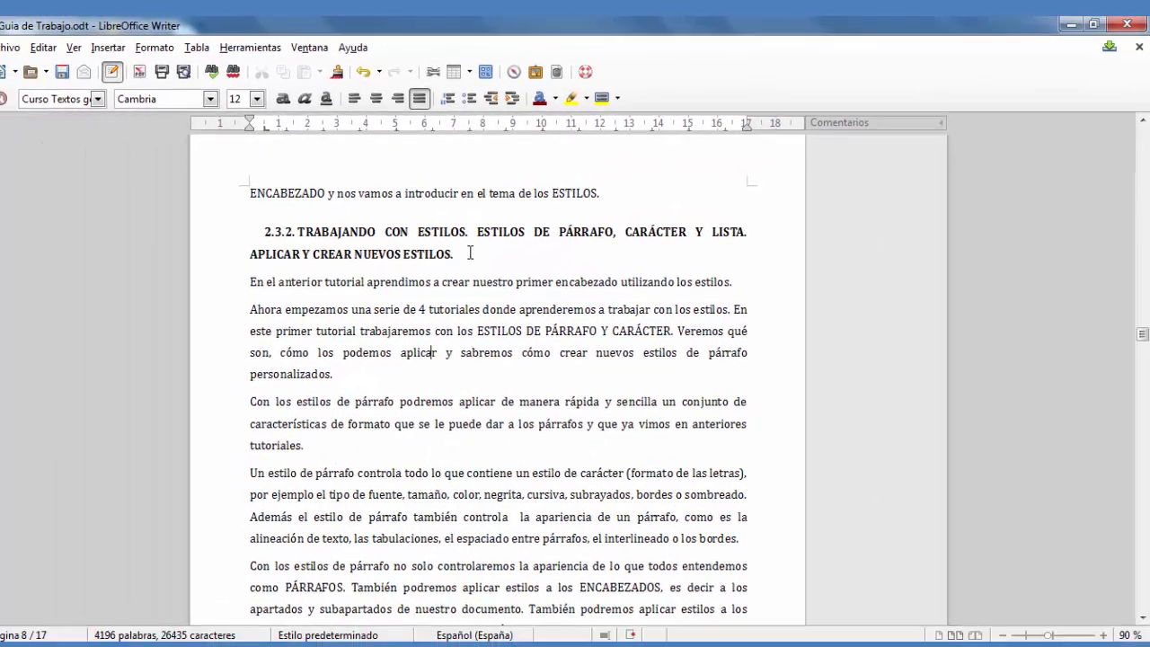
Try applying the Oculto character effect to "crear nuestro primer encabeza" below heading 2.3.2 and undo it
{"action": "left_click_drag", "start_coordinate": [451, 276], "coordinate": [614, 276]}
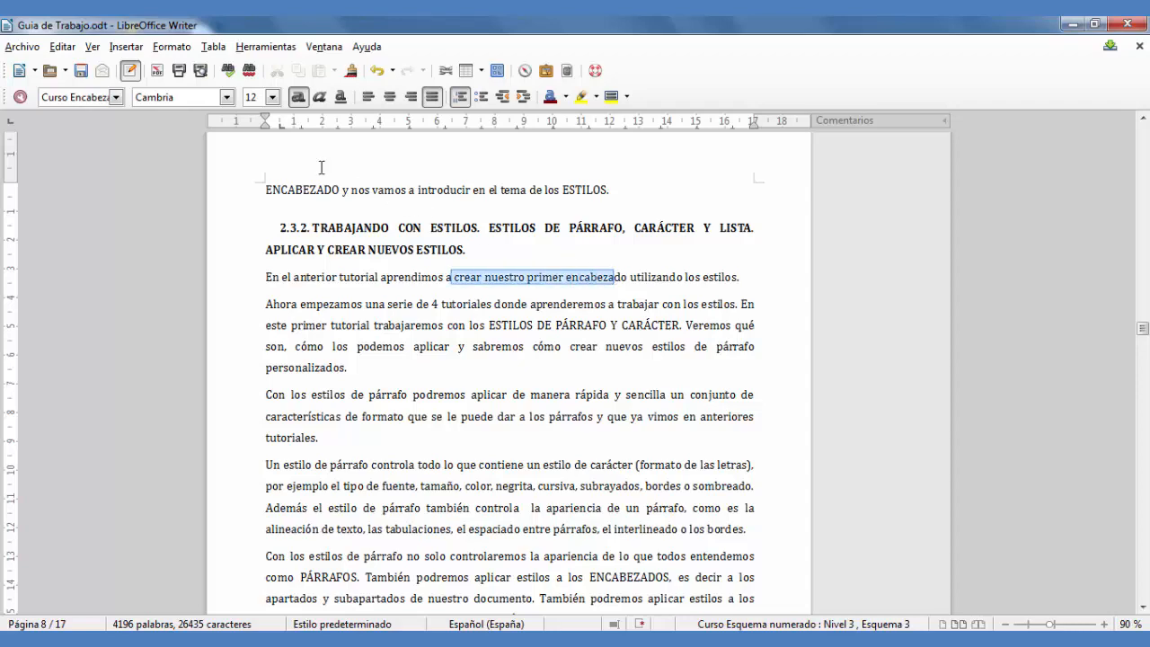
{"action": "left_click", "coordinate": [172, 46]}
{"action": "left_click", "coordinate": [202, 94]}
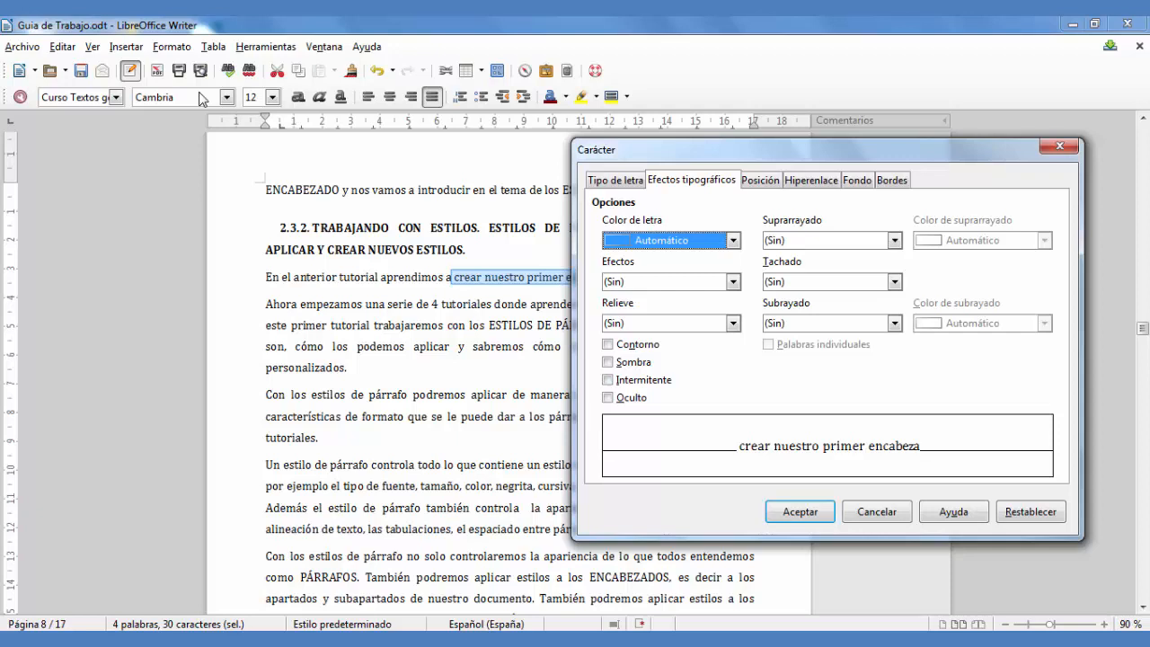
{"action": "left_click", "coordinate": [608, 398]}
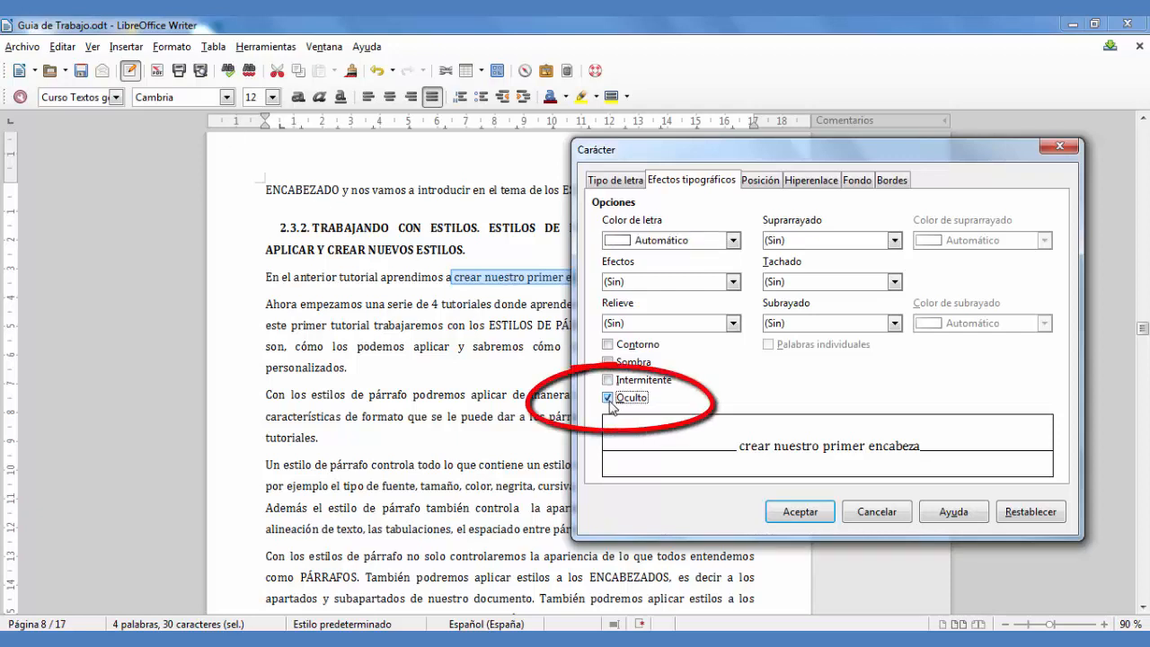
{"action": "left_click", "coordinate": [799, 514]}
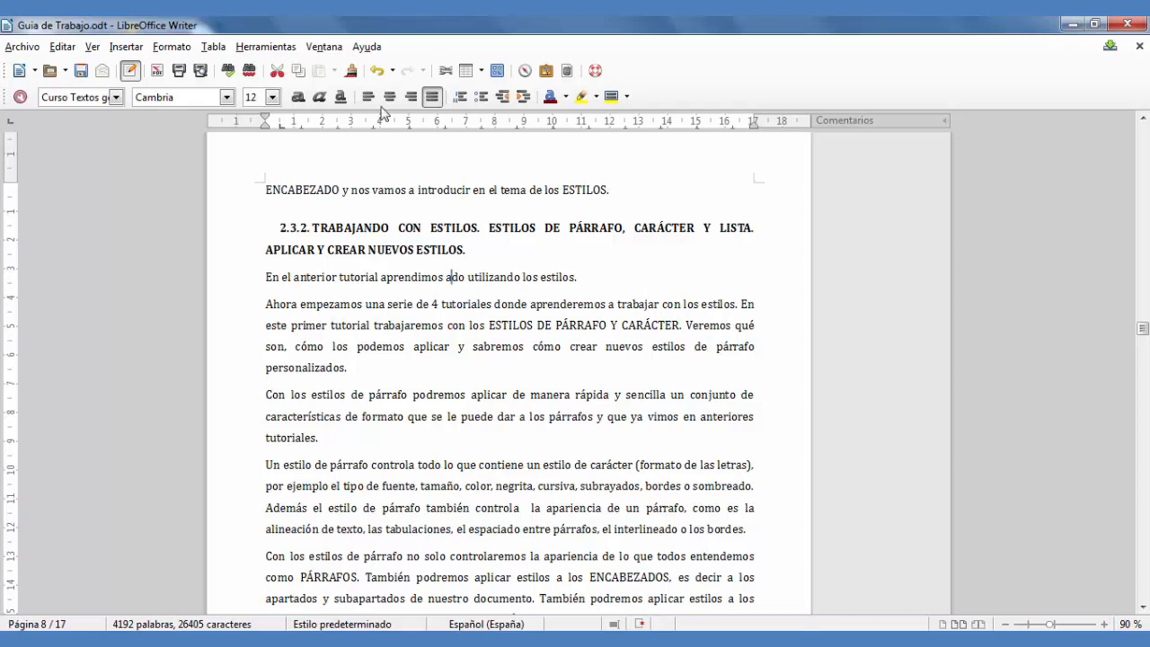
{"action": "left_click", "coordinate": [376, 71]}
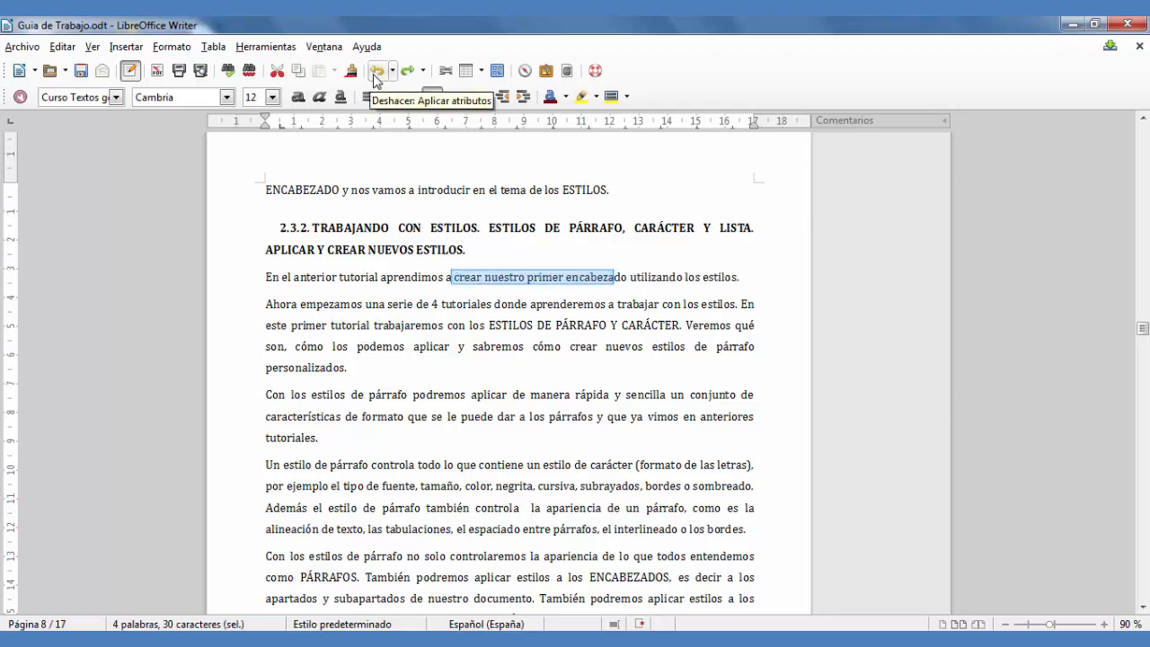
Reopen the print dialog and examine the general settings and the LibreOffice Writer content options
{"action": "left_click", "coordinate": [23, 46]}
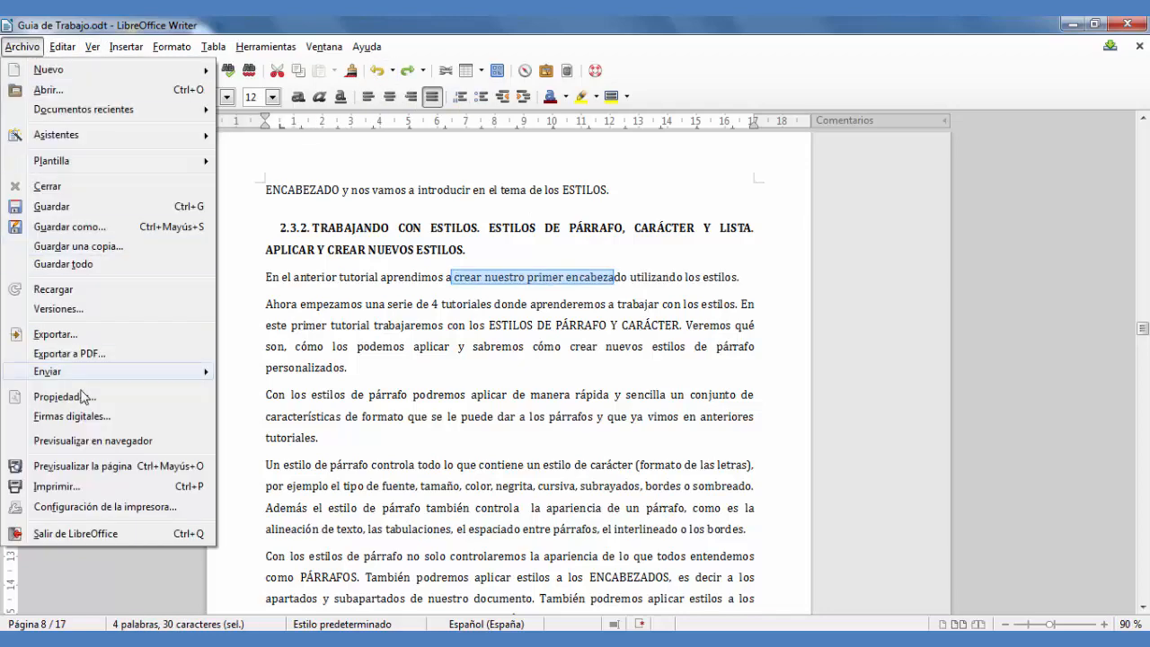
{"action": "left_click", "coordinate": [82, 487]}
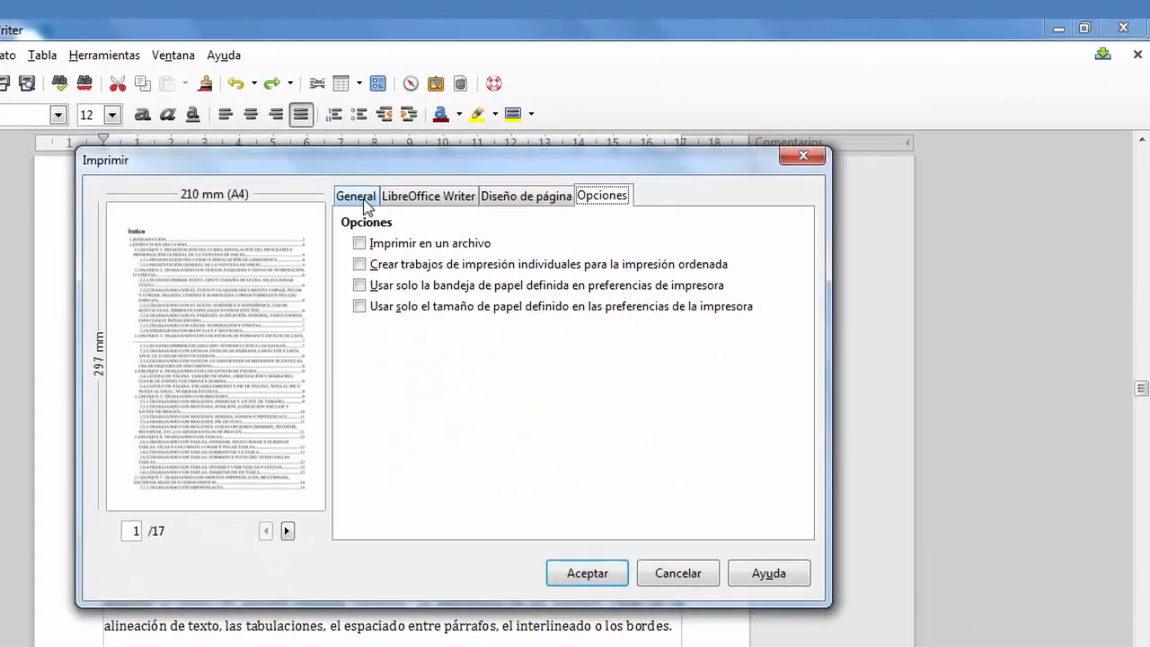
{"action": "left_click", "coordinate": [456, 170]}
{"action": "left_click", "coordinate": [429, 198]}
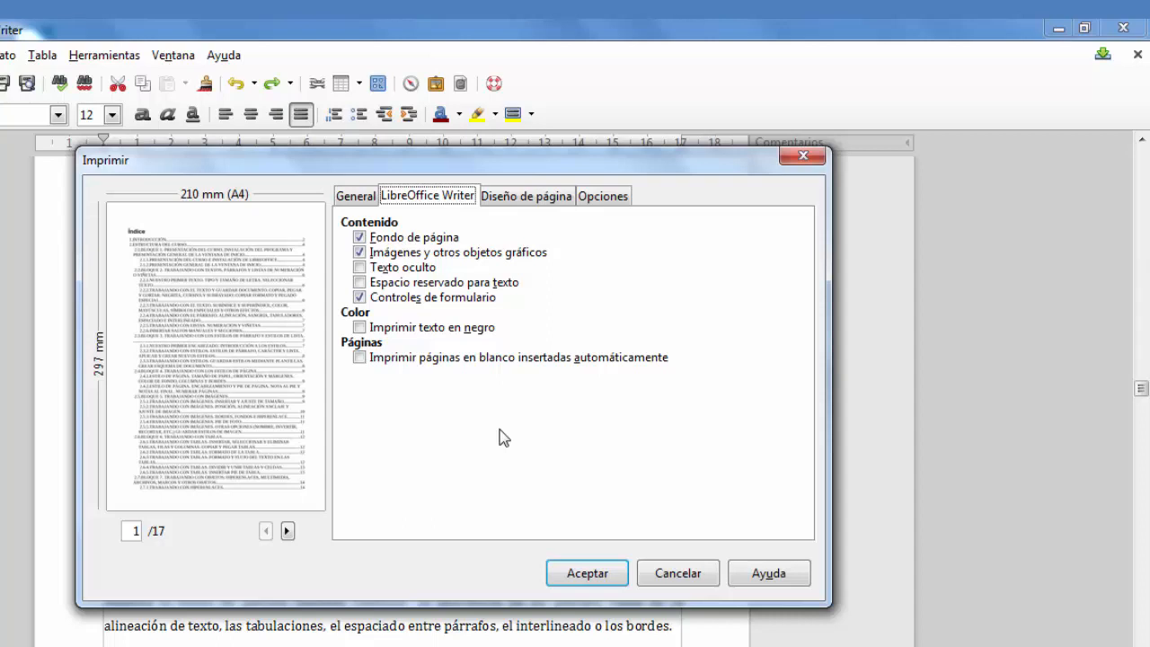
Try printing 2 and 4 pages per sheet in the page layout settings
{"action": "left_click", "coordinate": [527, 205]}
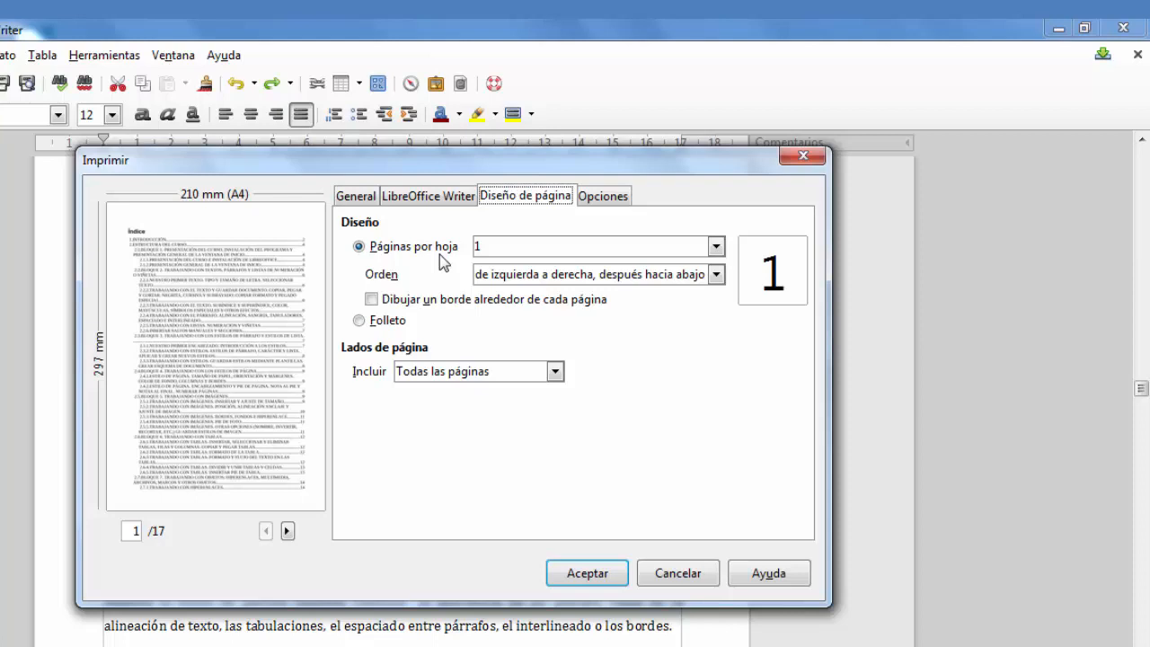
{"action": "left_click", "coordinate": [716, 248]}
{"action": "left_click", "coordinate": [607, 282]}
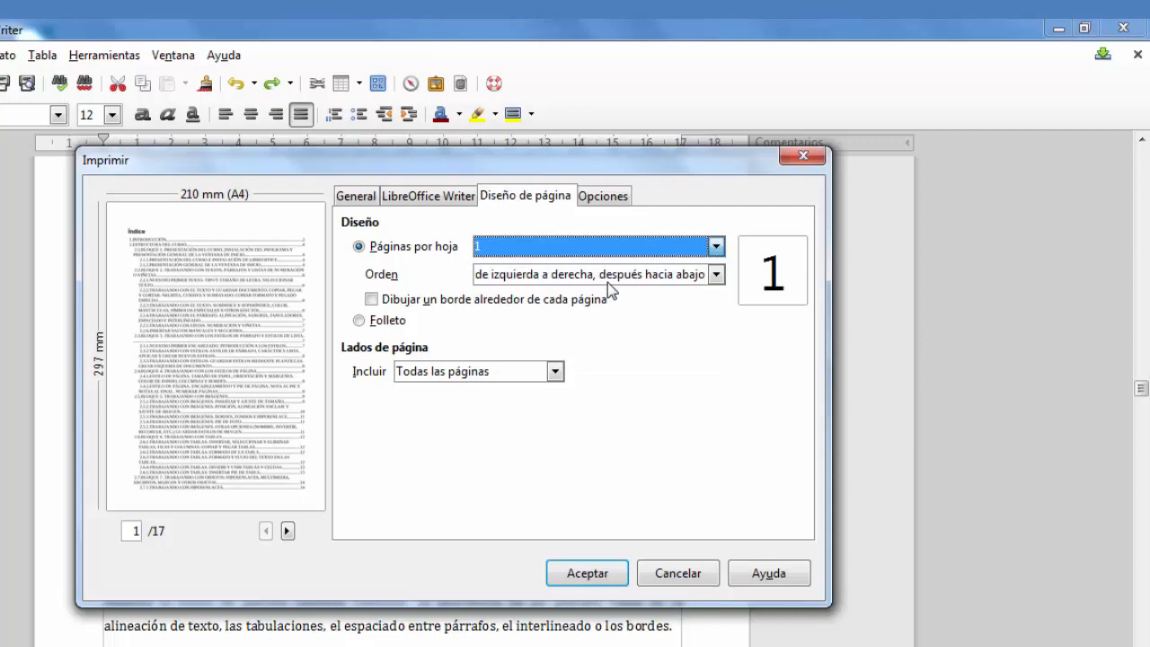
{"action": "key", "text": "Down"}
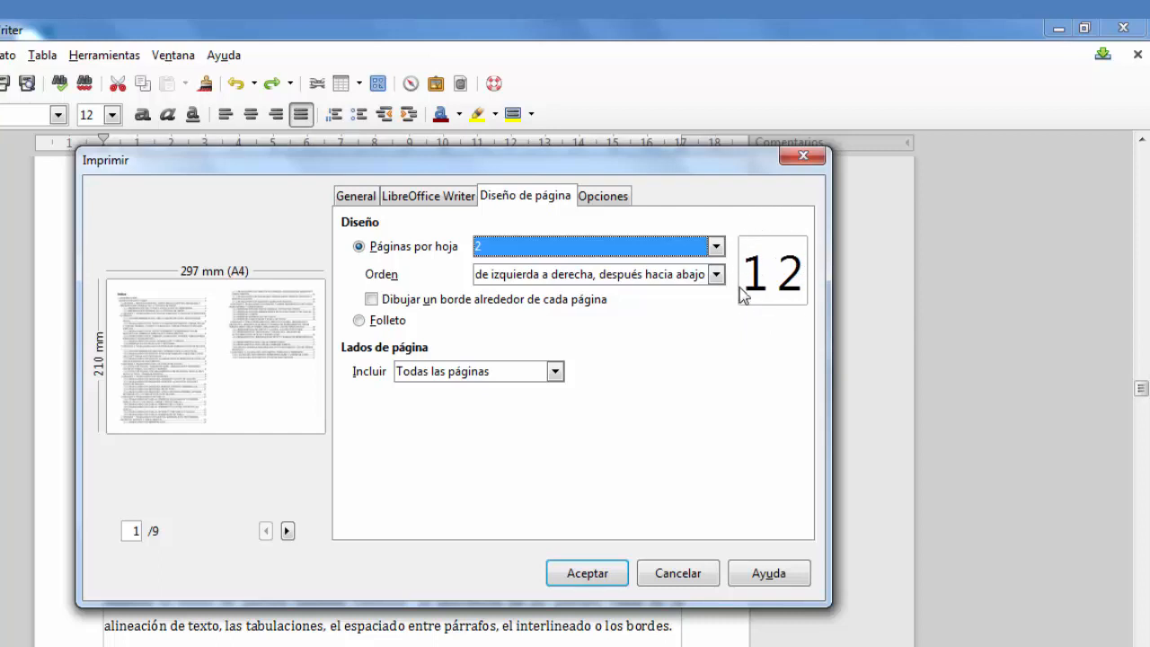
{"action": "left_click", "coordinate": [716, 246]}
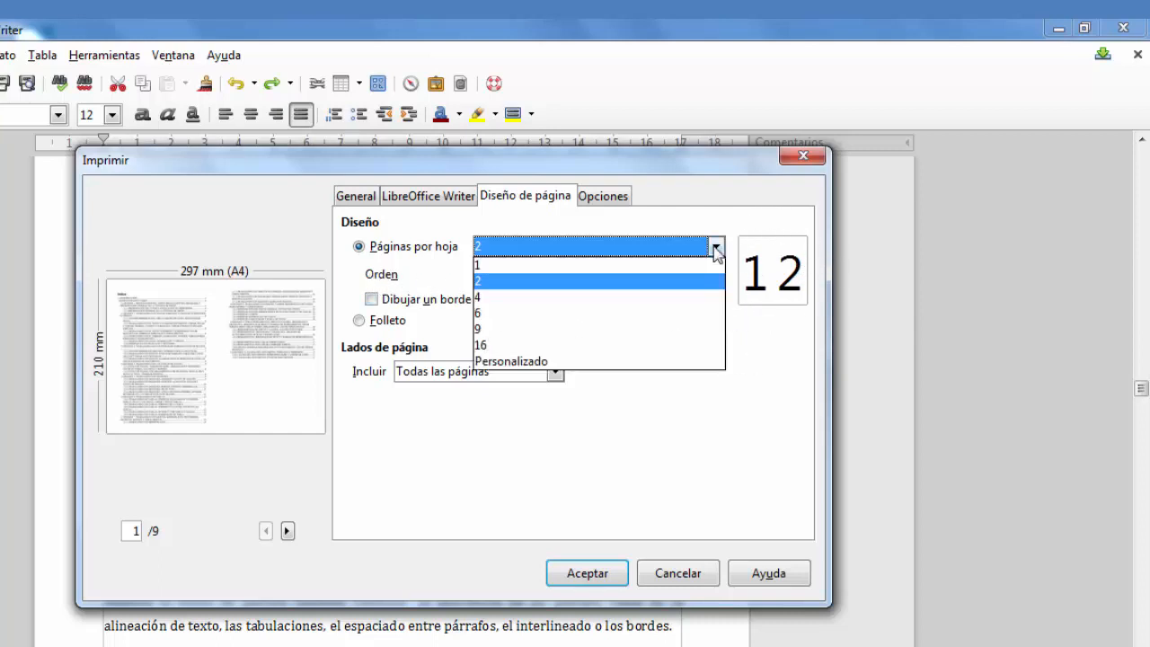
{"action": "left_click", "coordinate": [618, 286]}
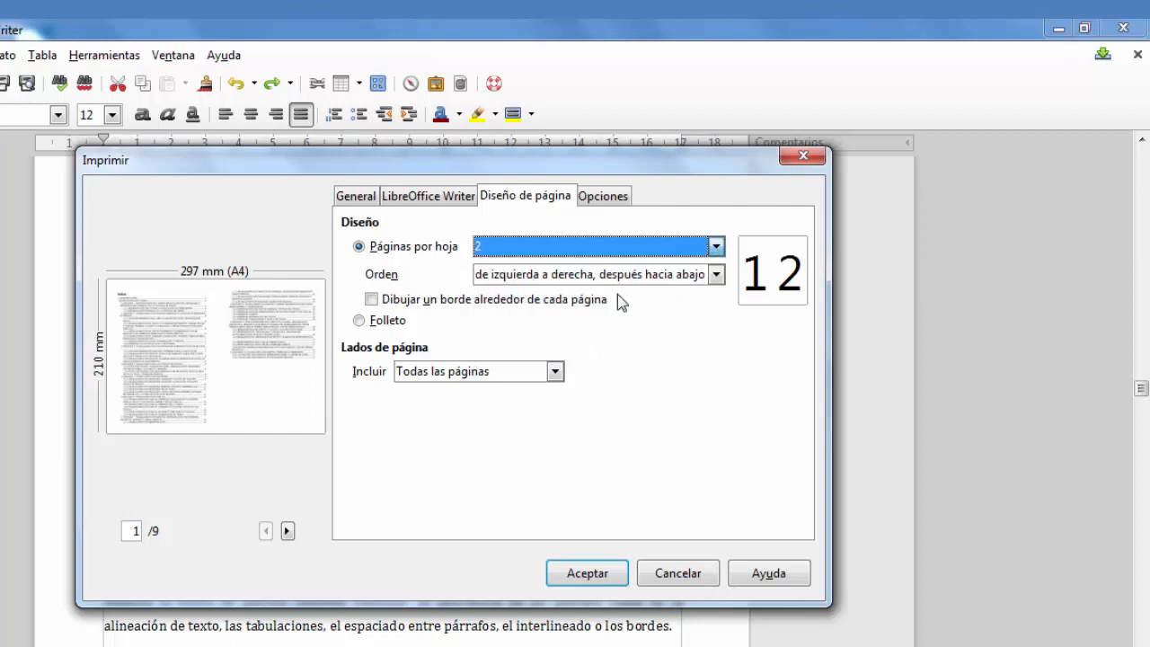
Try the top-to-bottom page order, restore left-to-right then down, and toggle the border around each page on and off
{"action": "left_click", "coordinate": [716, 275]}
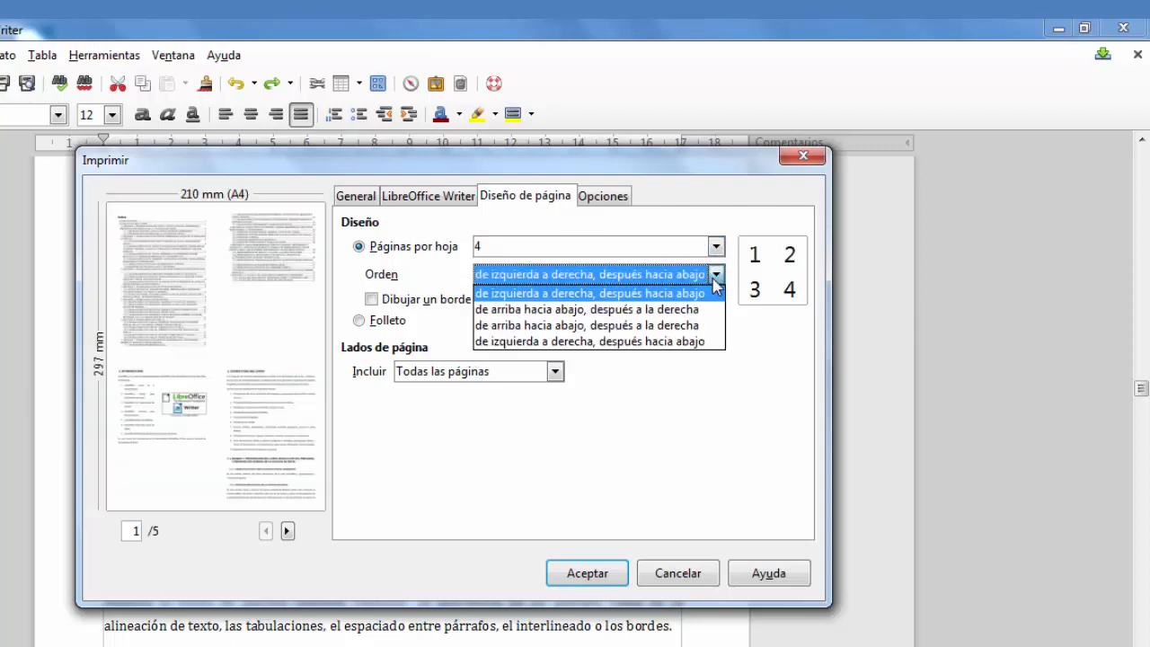
{"action": "left_click", "coordinate": [595, 328]}
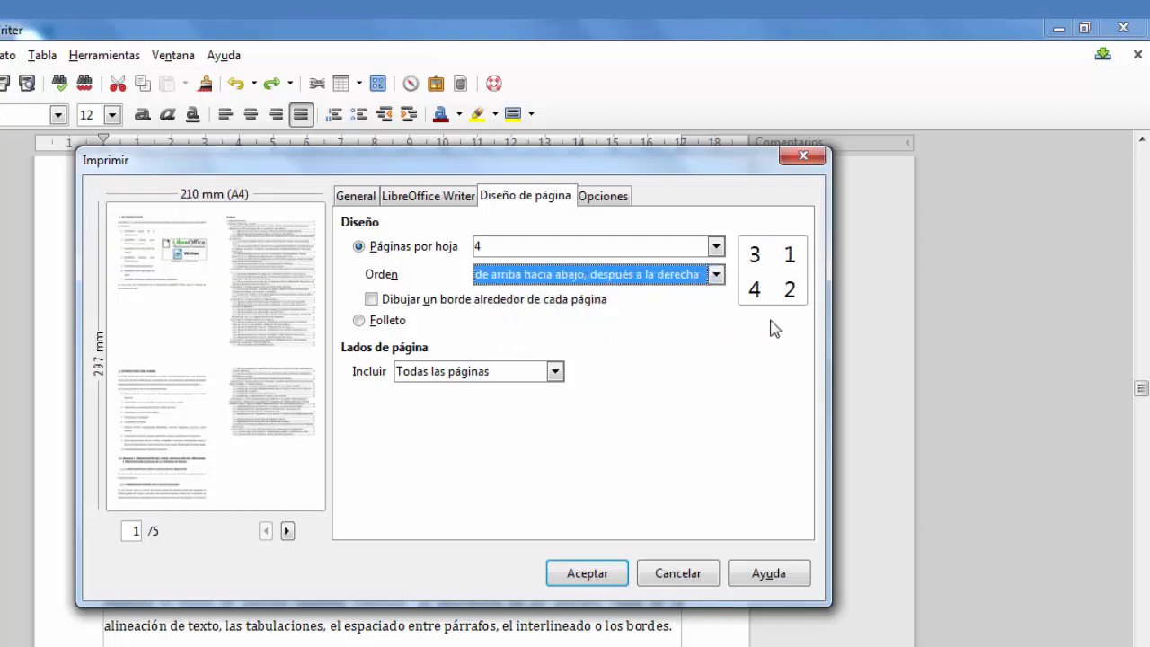
{"action": "left_click", "coordinate": [716, 274]}
{"action": "left_click", "coordinate": [682, 294]}
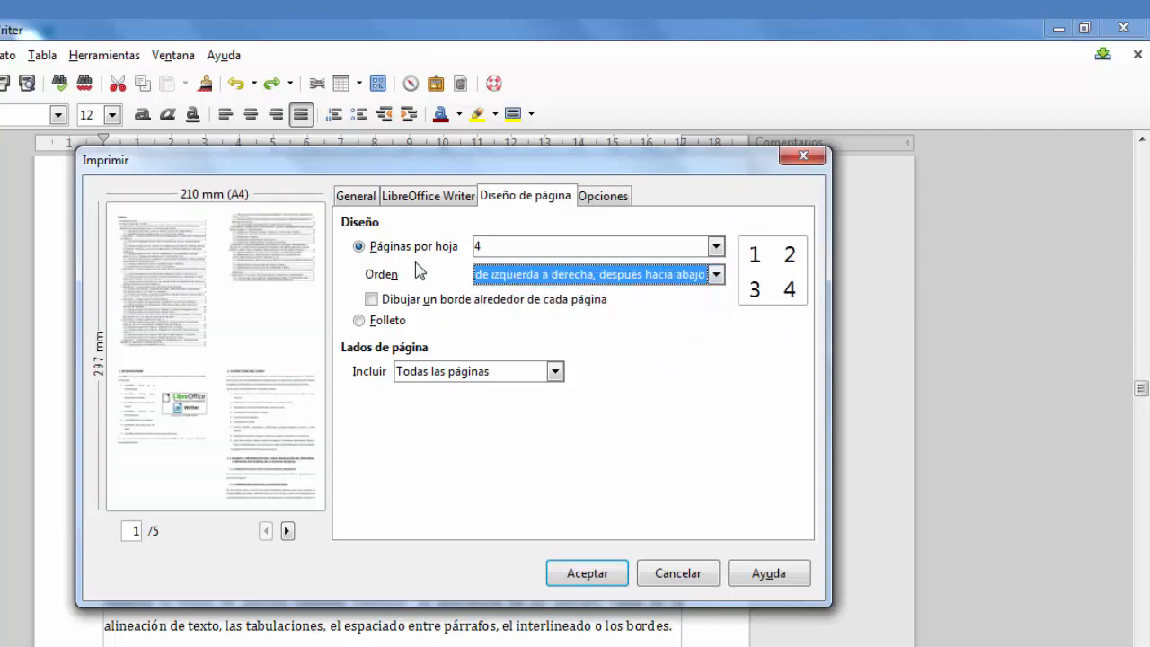
{"action": "left_click", "coordinate": [371, 300]}
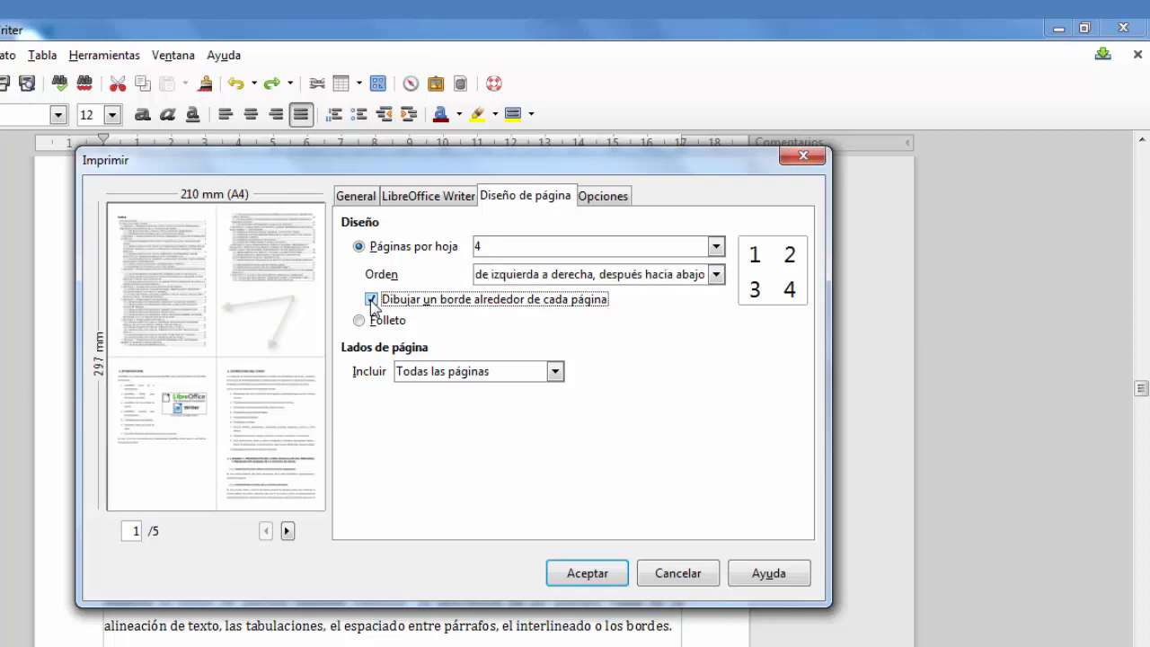
{"action": "left_click", "coordinate": [371, 300]}
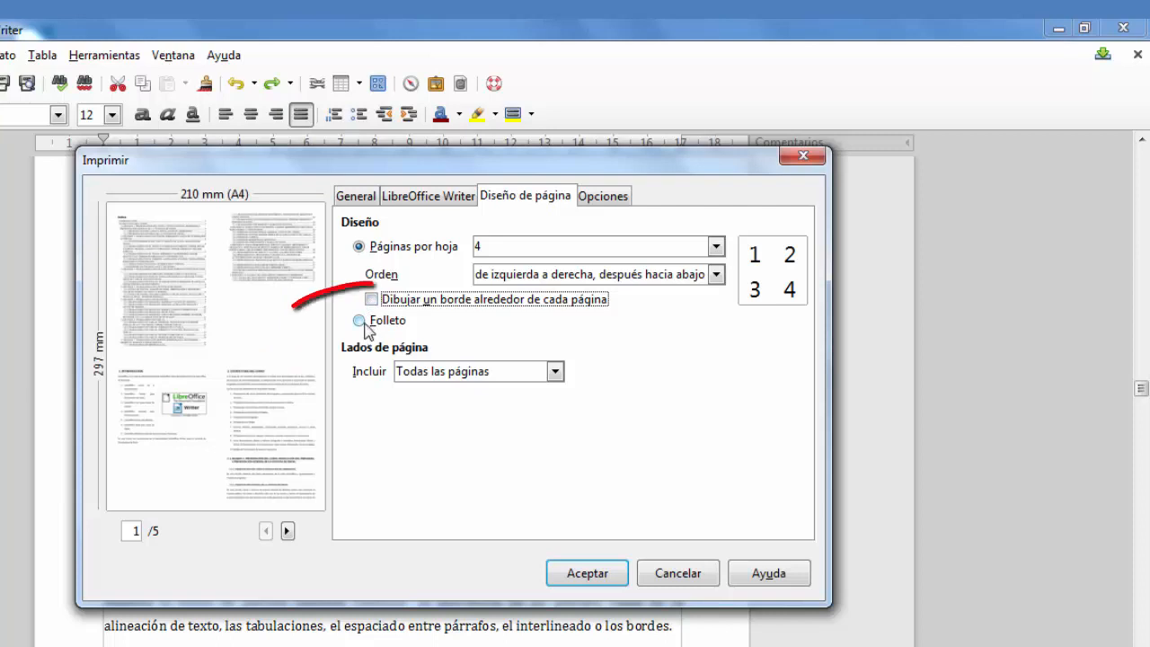
Try the brochure (Folleto) layout and browse its print preview to sheet 3
{"action": "left_click", "coordinate": [367, 327]}
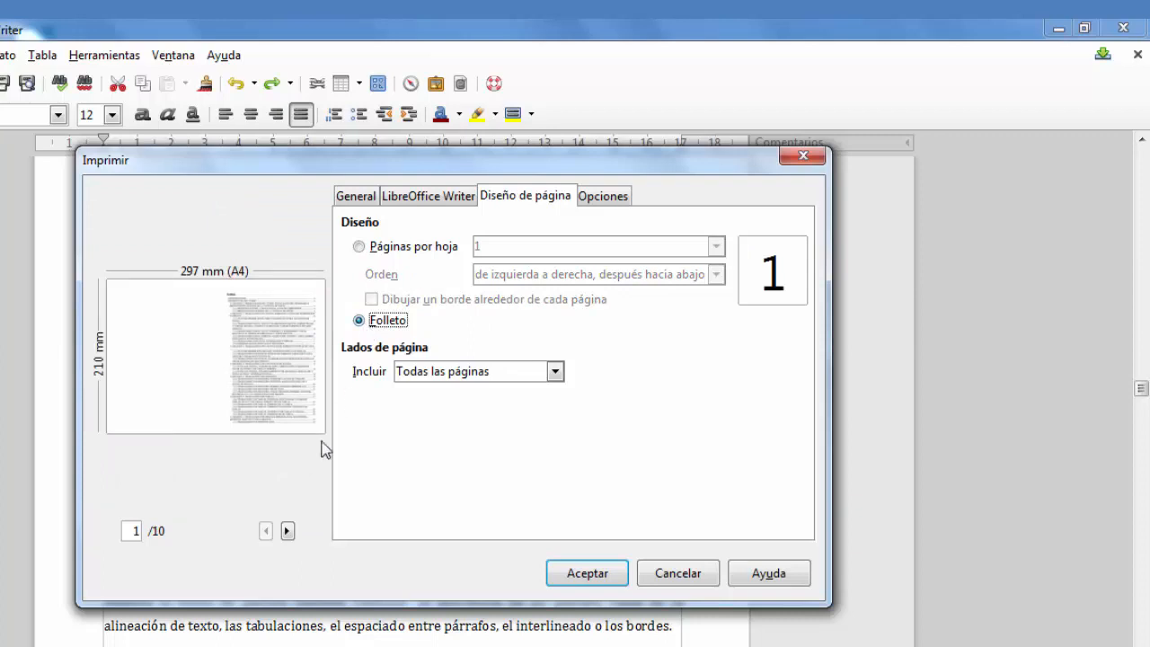
{"action": "left_click", "coordinate": [290, 532]}
{"action": "left_click", "coordinate": [288, 530]}
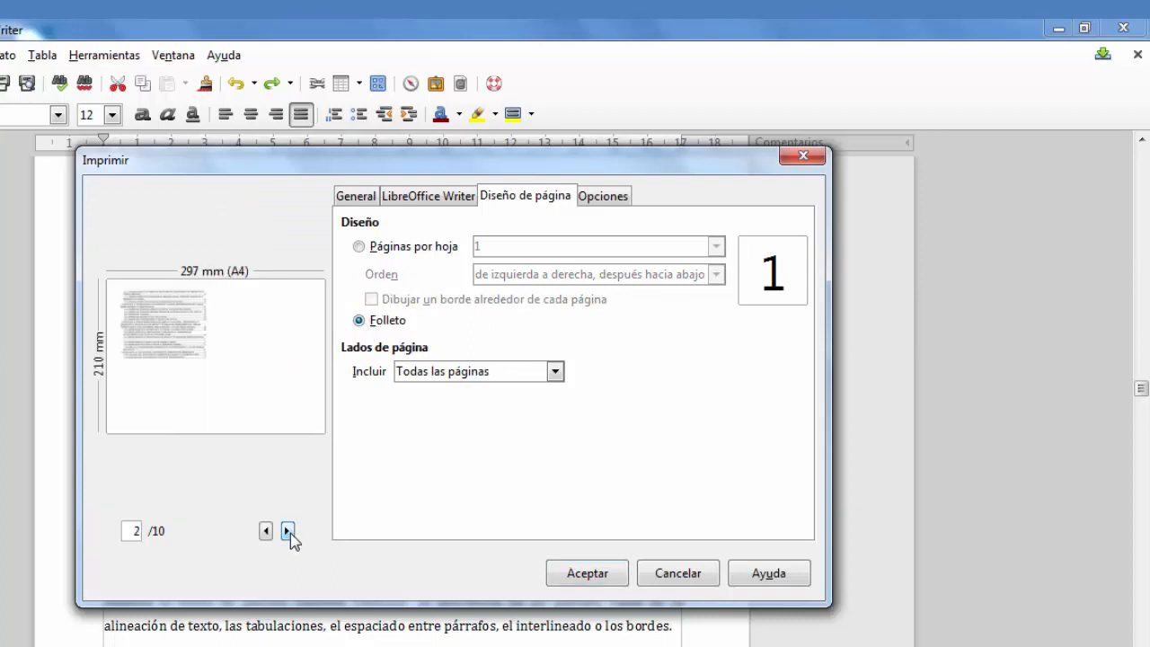
{"action": "left_click", "coordinate": [287, 531]}
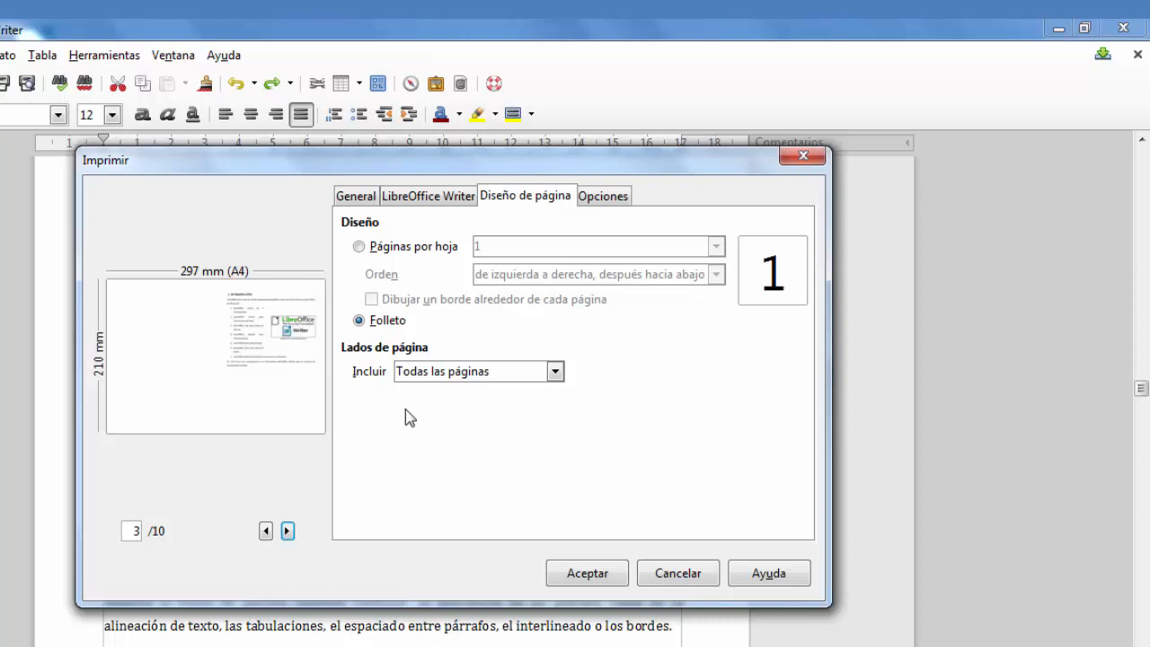
Check the page-side choices while keeping all pages, and switch the layout back to 1 page per sheet
{"action": "left_click", "coordinate": [555, 371]}
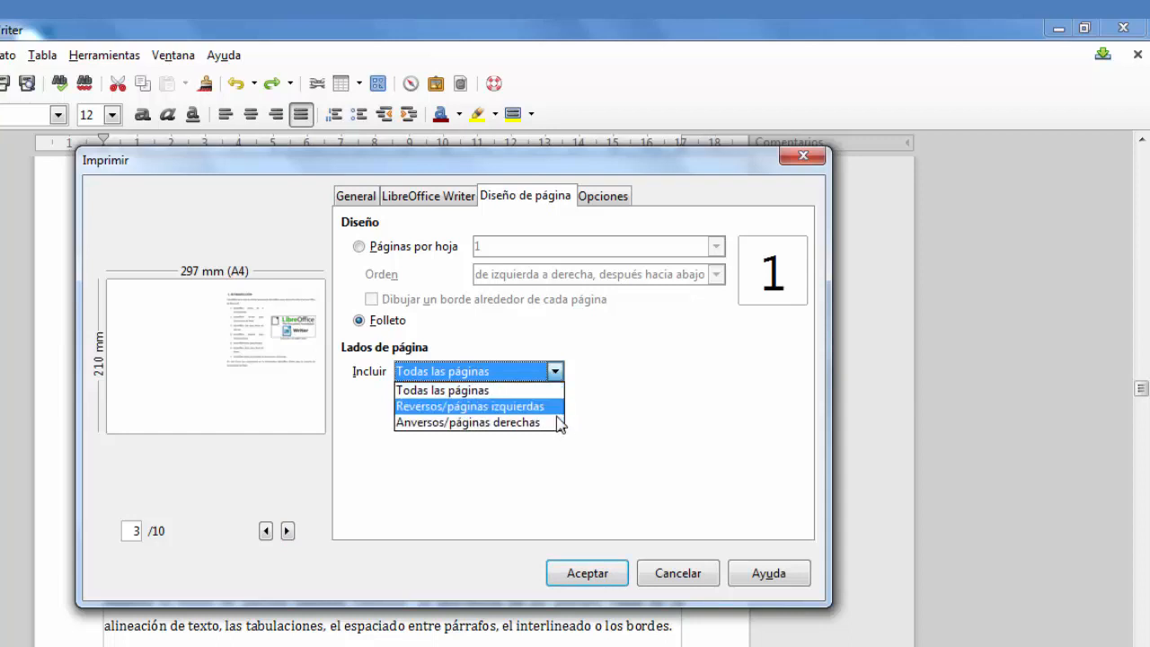
{"action": "left_click", "coordinate": [641, 395]}
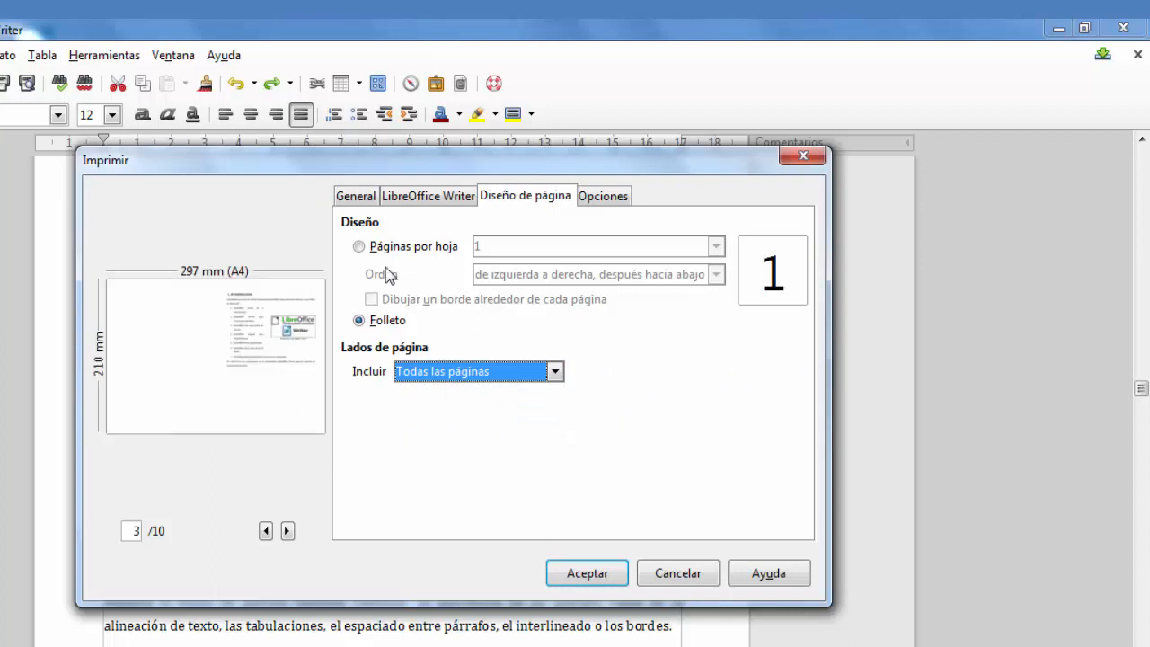
{"action": "left_click", "coordinate": [363, 252]}
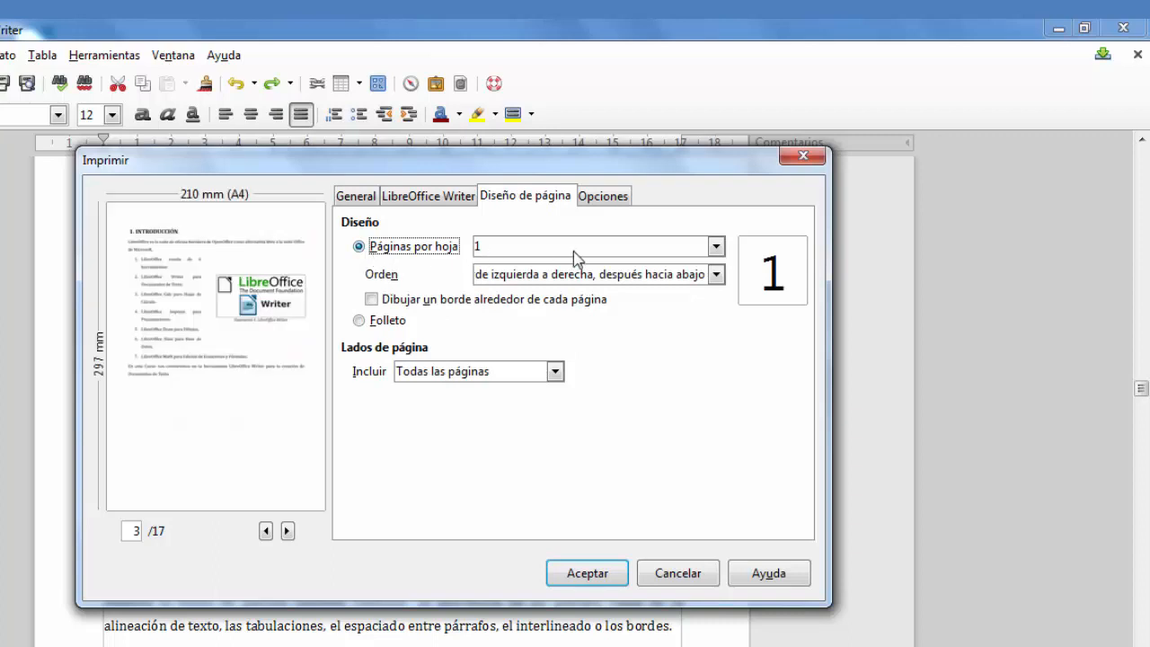
Review the Writer content, additional options and general print settings once more and cancel the print dialog
{"action": "left_click", "coordinate": [422, 202]}
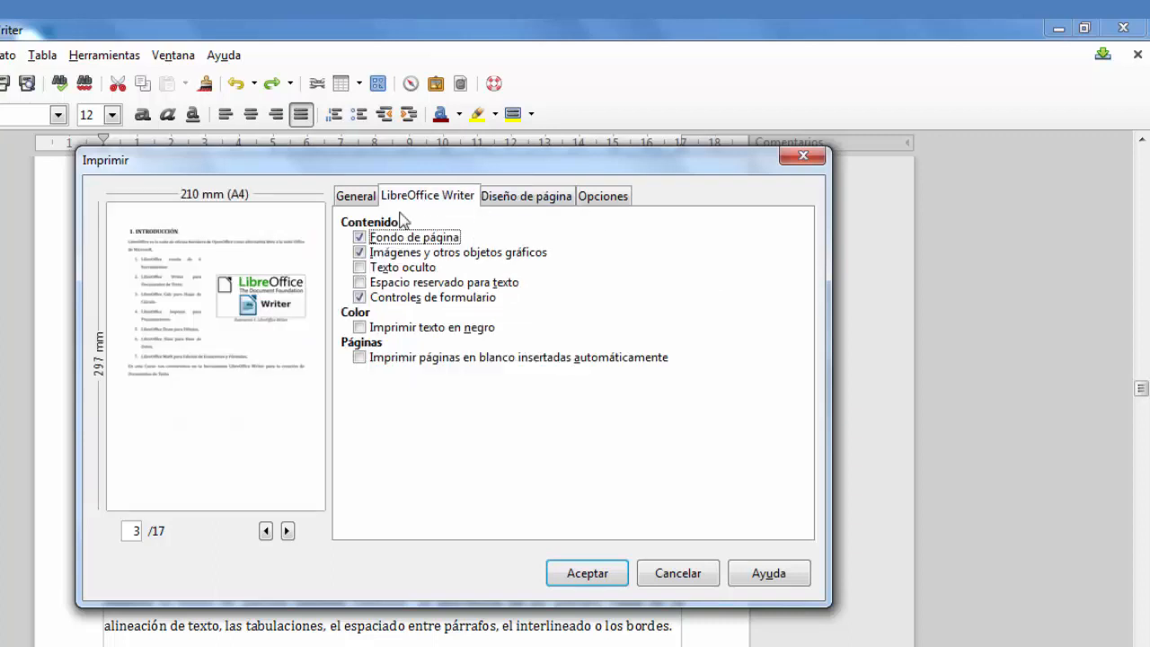
{"action": "left_click", "coordinate": [614, 199]}
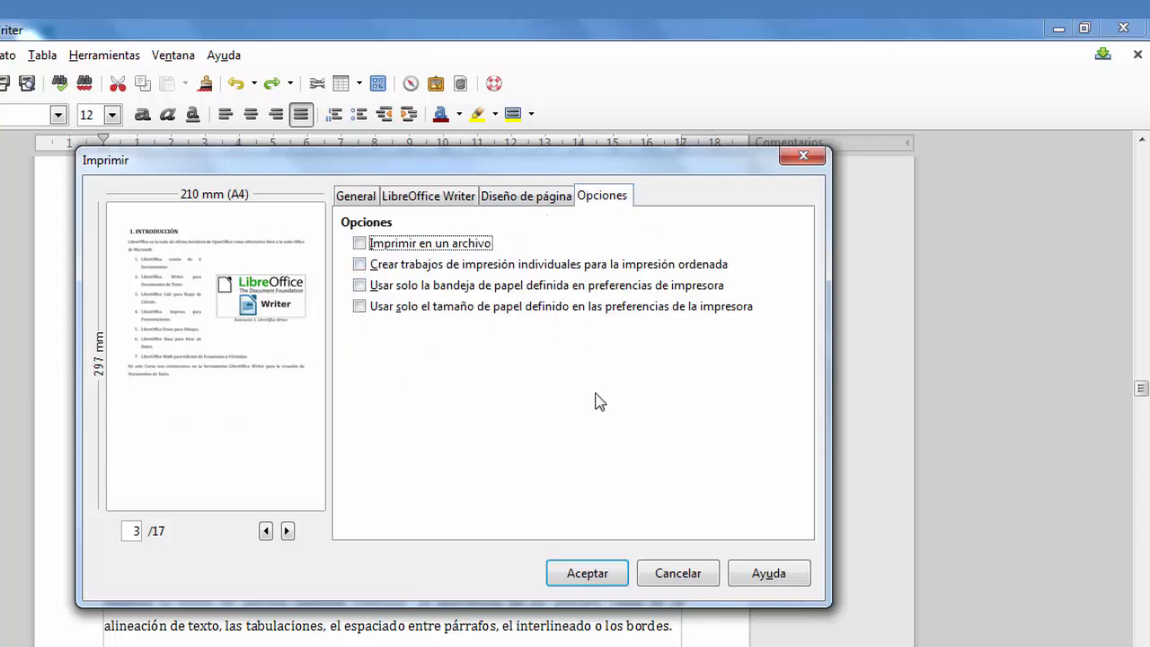
{"action": "left_click", "coordinate": [357, 200]}
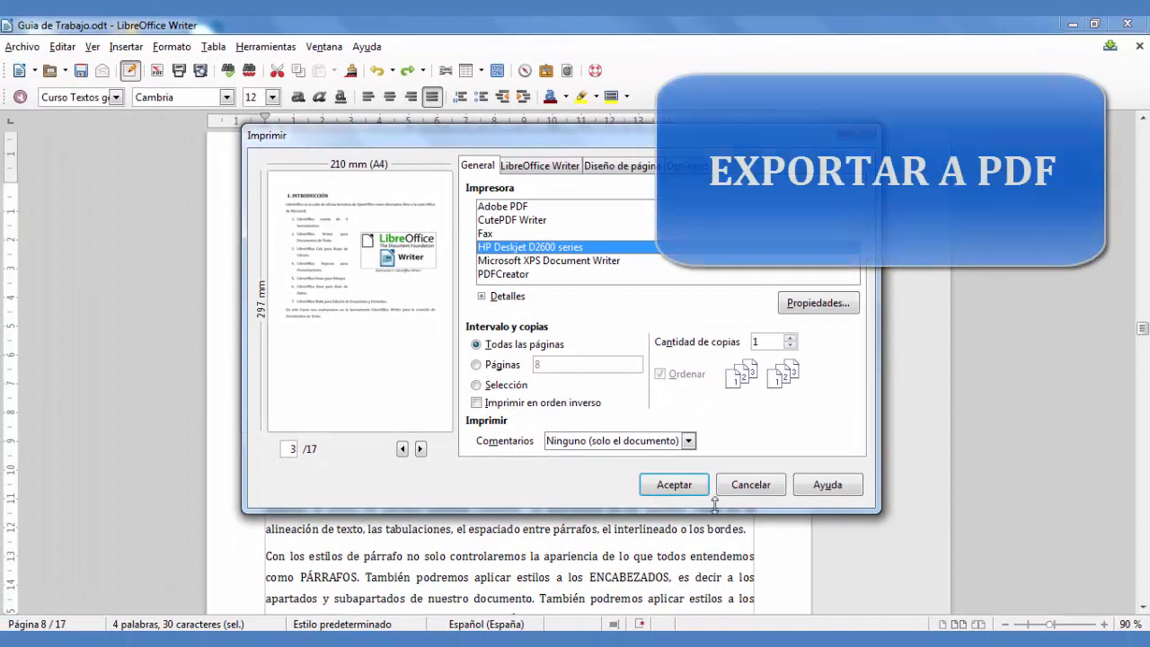
{"action": "left_click", "coordinate": [738, 486]}
{"action": "left_click", "coordinate": [736, 486]}
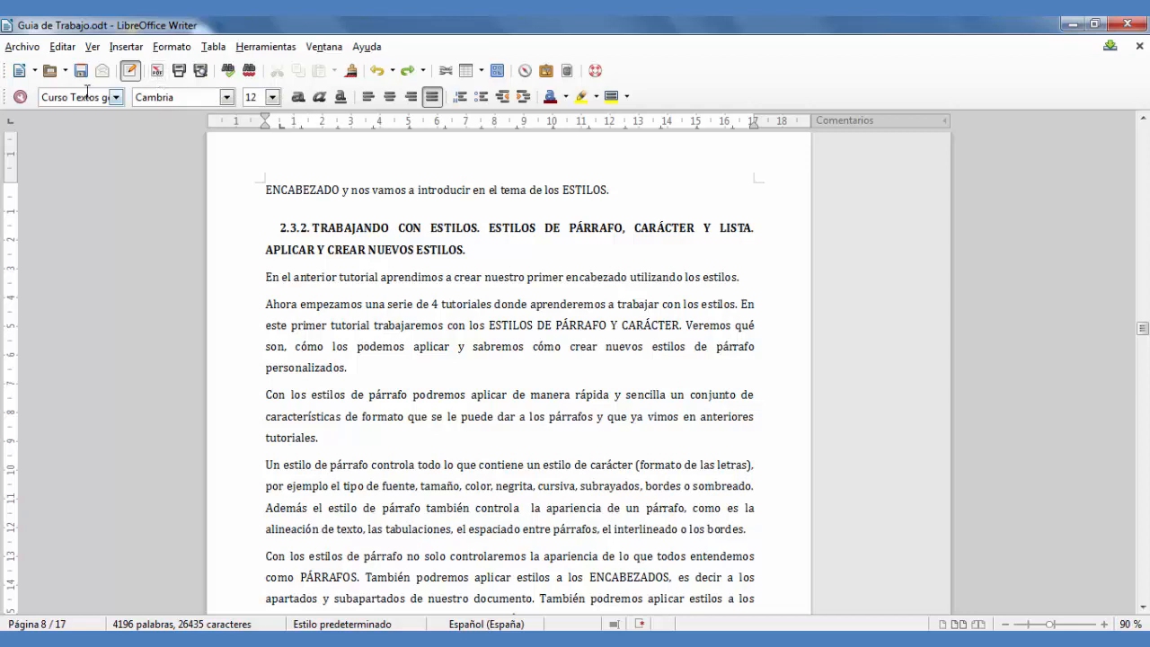
Open the PDF export options, add a watermark reading "VideoTutoriales", and enable embedding of the OpenDocument file
{"action": "left_click", "coordinate": [22, 46]}
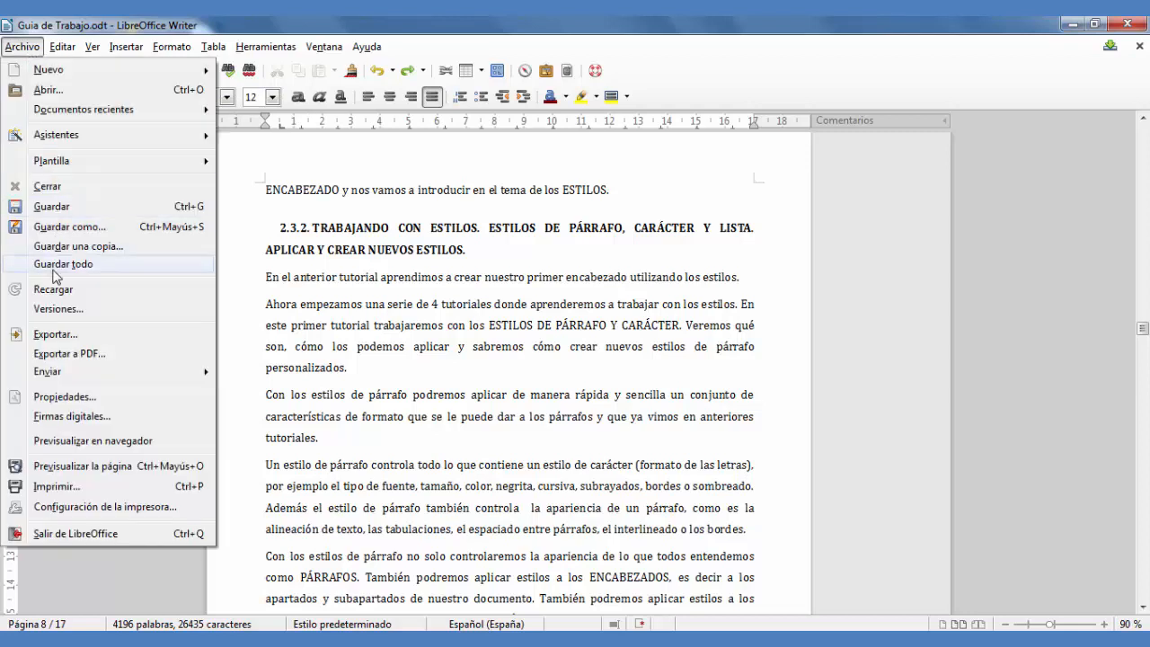
{"action": "left_click", "coordinate": [99, 359]}
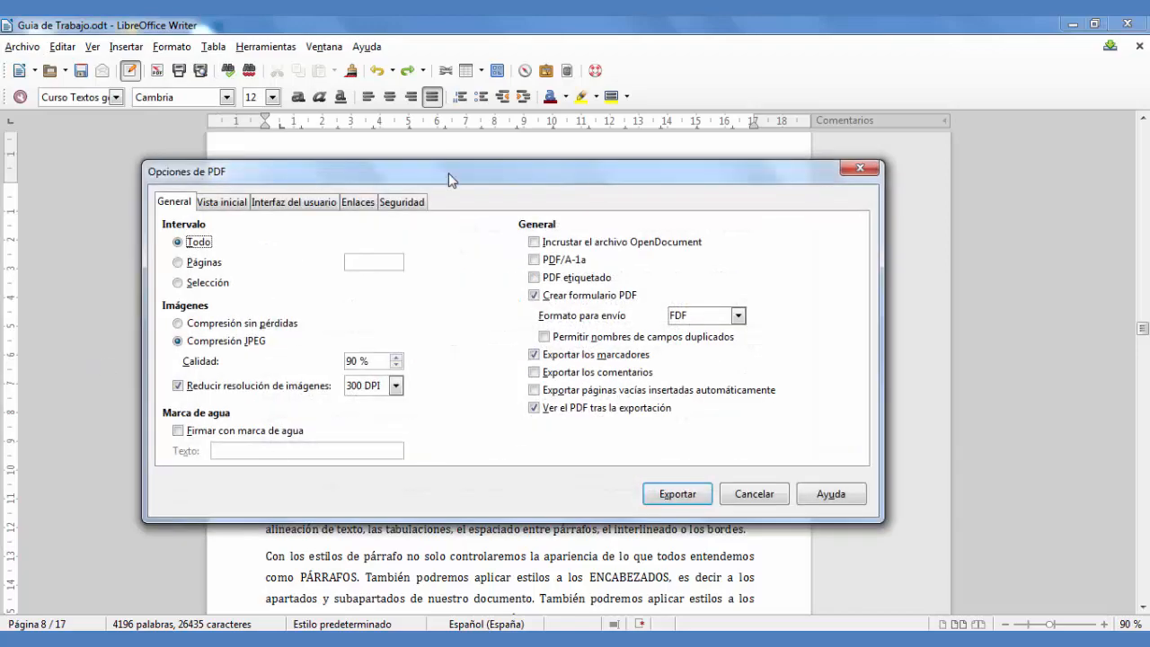
{"action": "left_click_drag", "start_coordinate": [454, 177], "coordinate": [575, 162]}
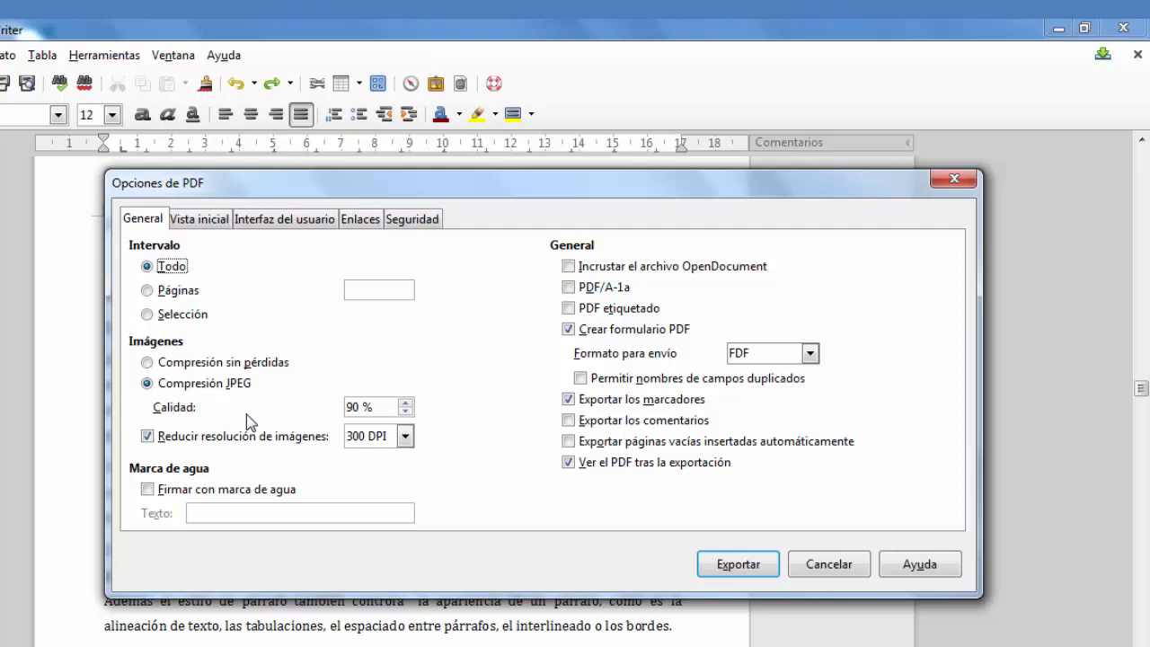
{"action": "left_click", "coordinate": [146, 490]}
{"action": "left_click", "coordinate": [214, 517]}
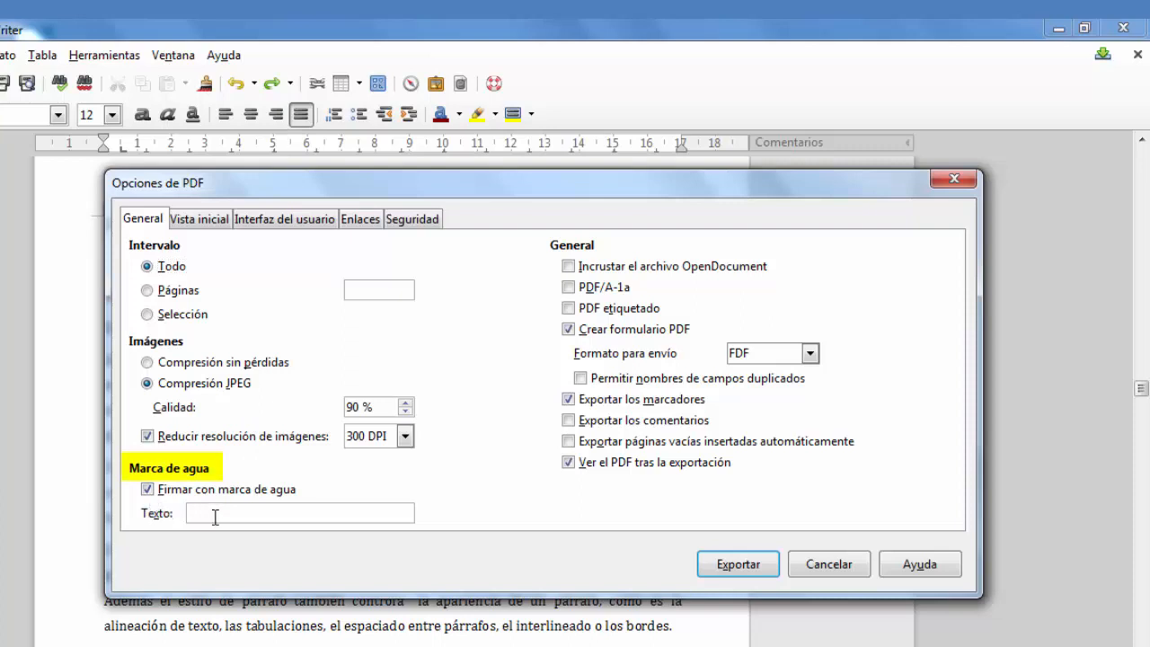
{"action": "type", "text": "VideoT"}
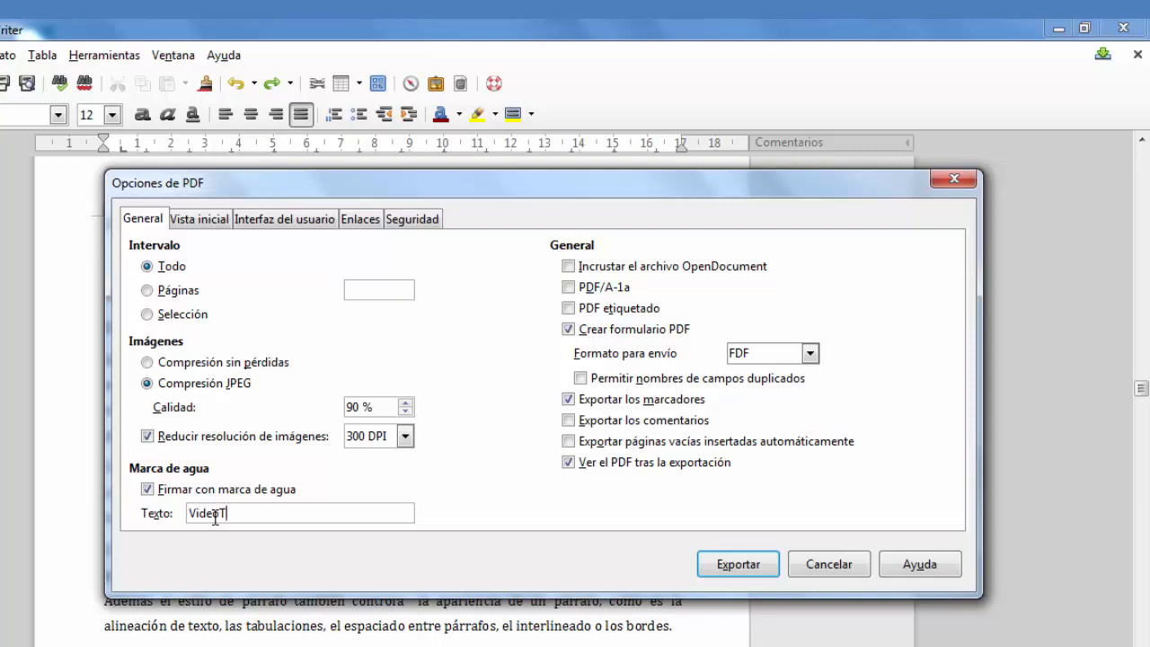
{"action": "type", "text": "utoriales"}
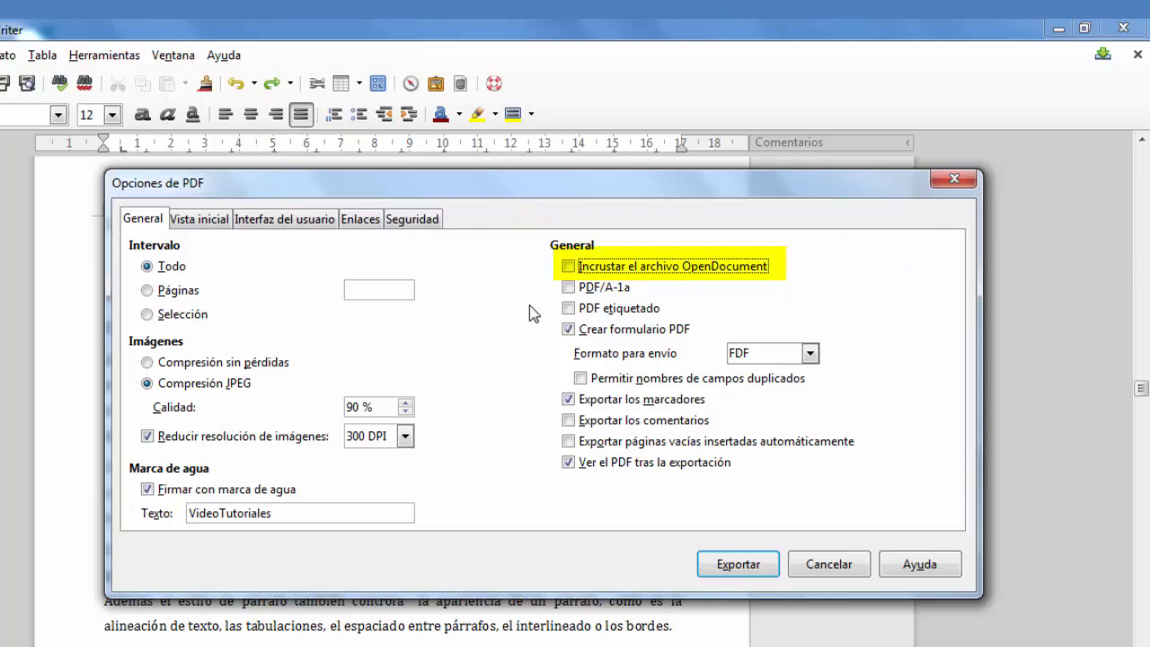
{"action": "left_click", "coordinate": [567, 267]}
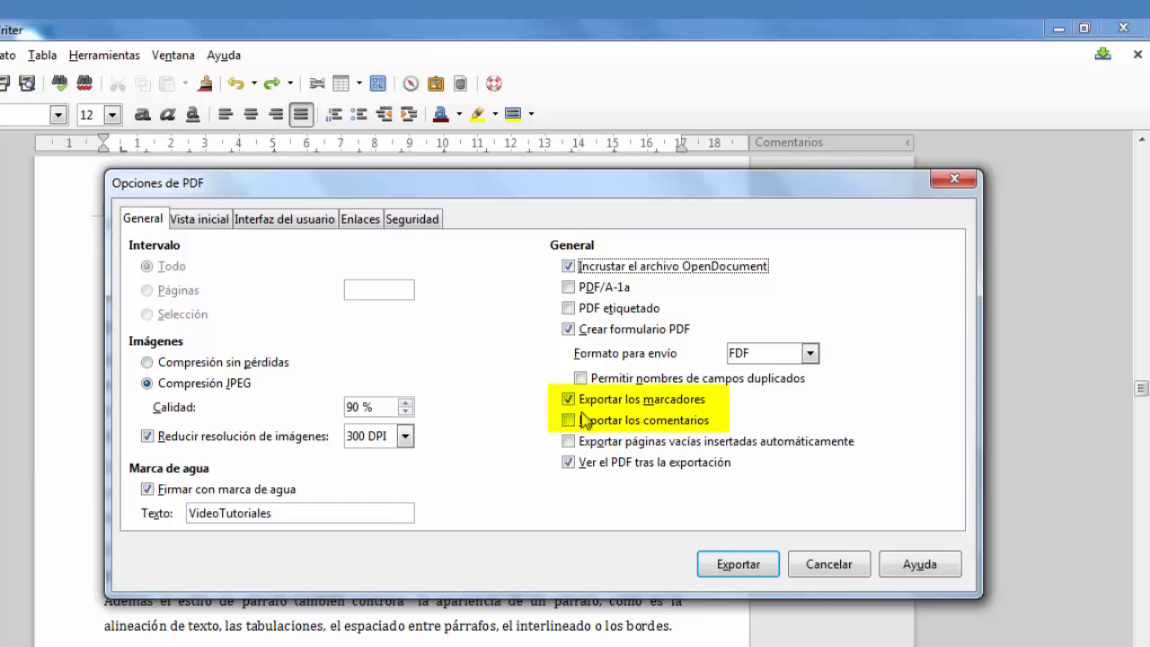
Enable exporting the comments in the PDF options, and toggle viewing the PDF after export off and back on
{"action": "left_click", "coordinate": [567, 439]}
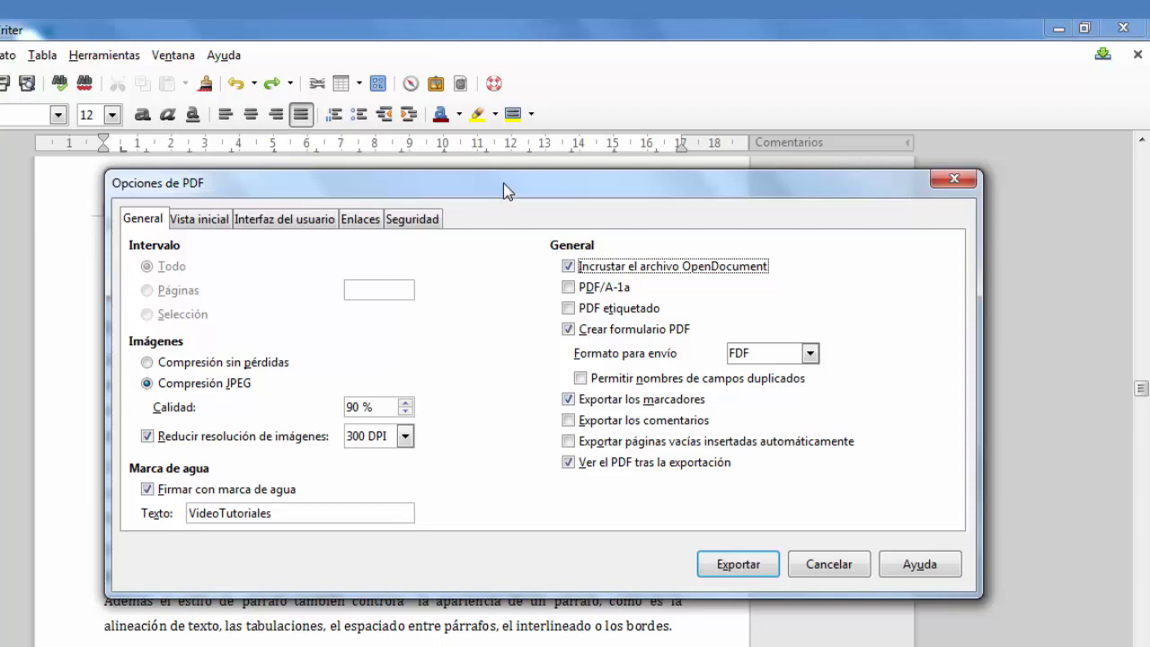
{"action": "left_click_drag", "start_coordinate": [503, 182], "coordinate": [560, 411]}
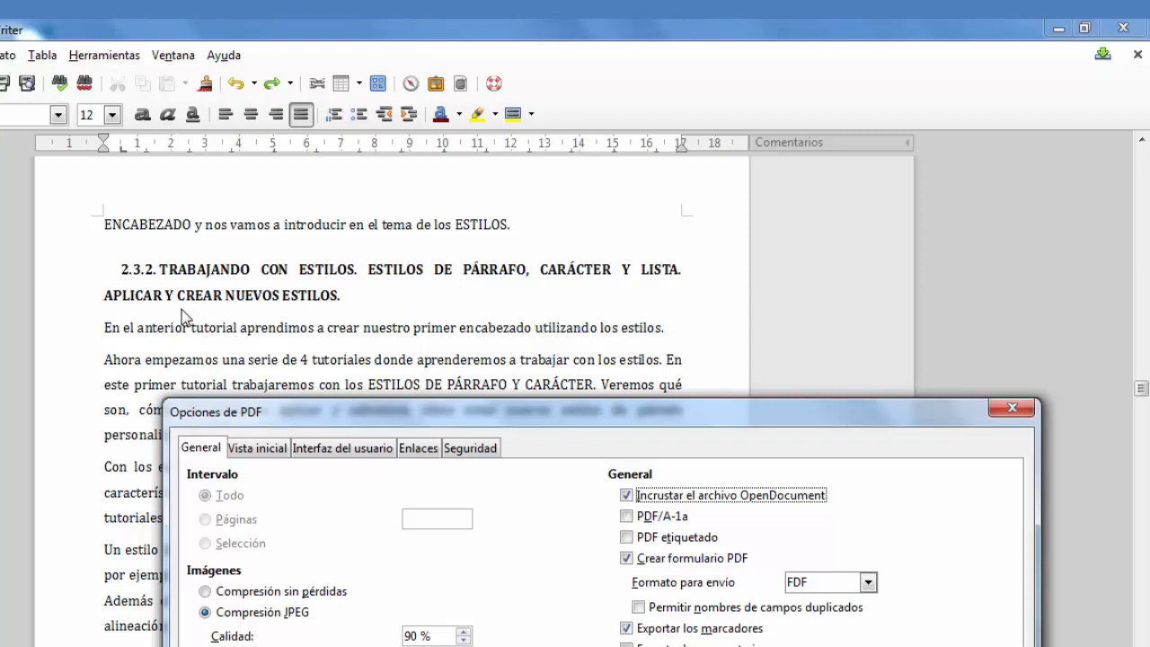
{"action": "left_click_drag", "start_coordinate": [348, 414], "coordinate": [226, 246]}
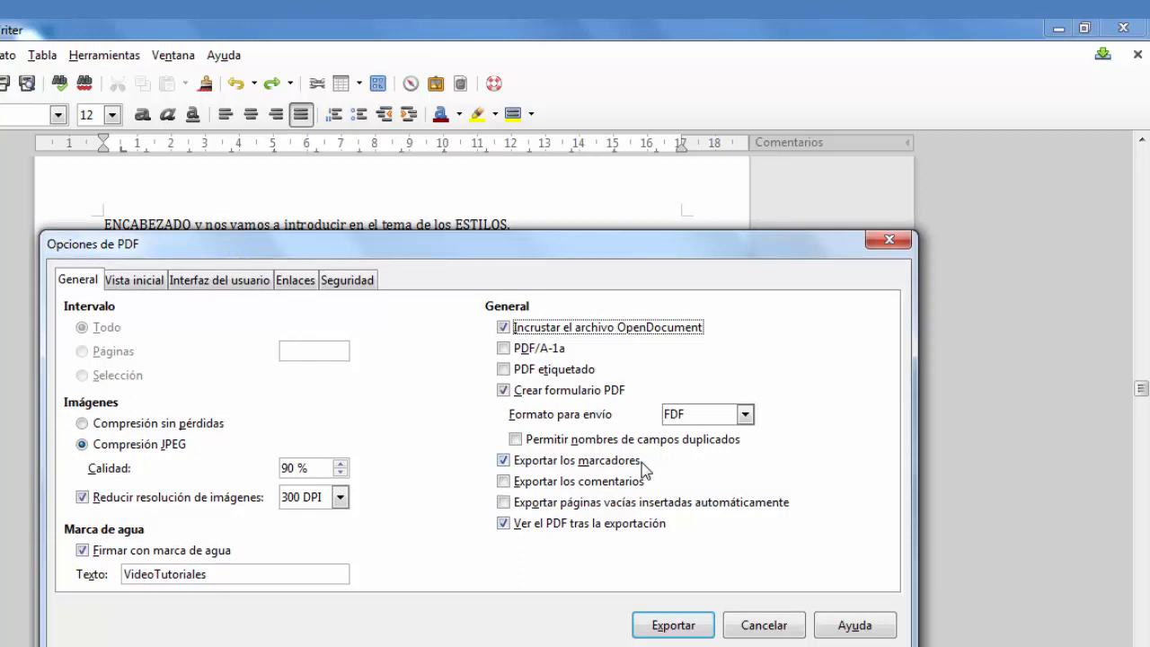
{"action": "left_click", "coordinate": [503, 482]}
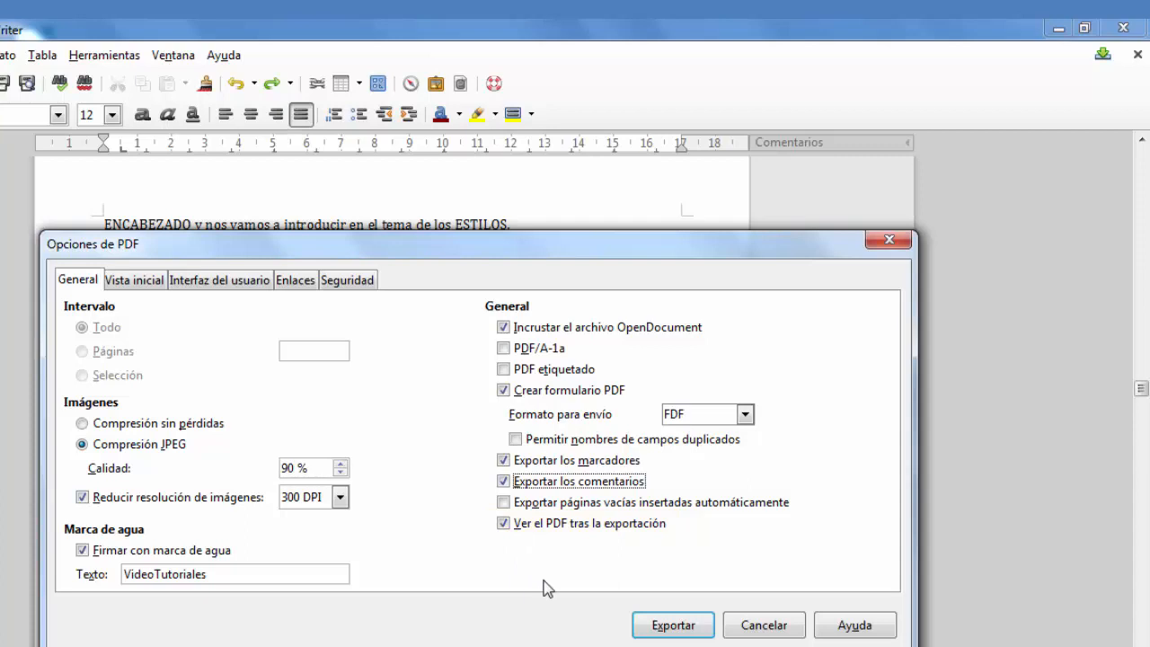
{"action": "left_click", "coordinate": [503, 523]}
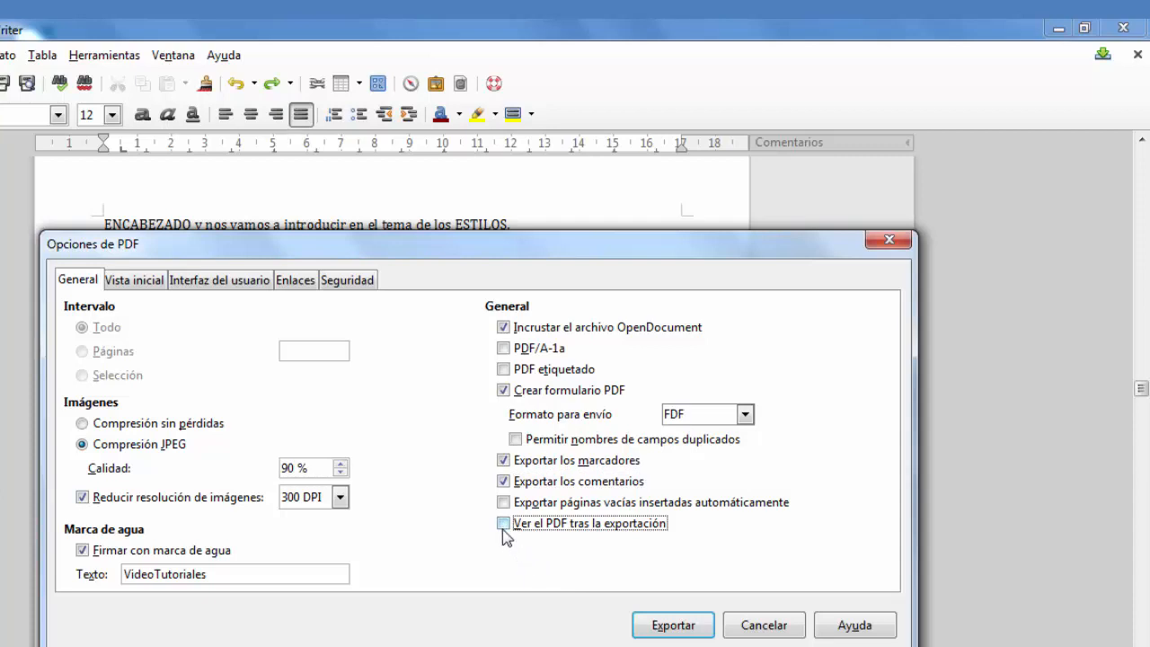
{"action": "left_click", "coordinate": [503, 525]}
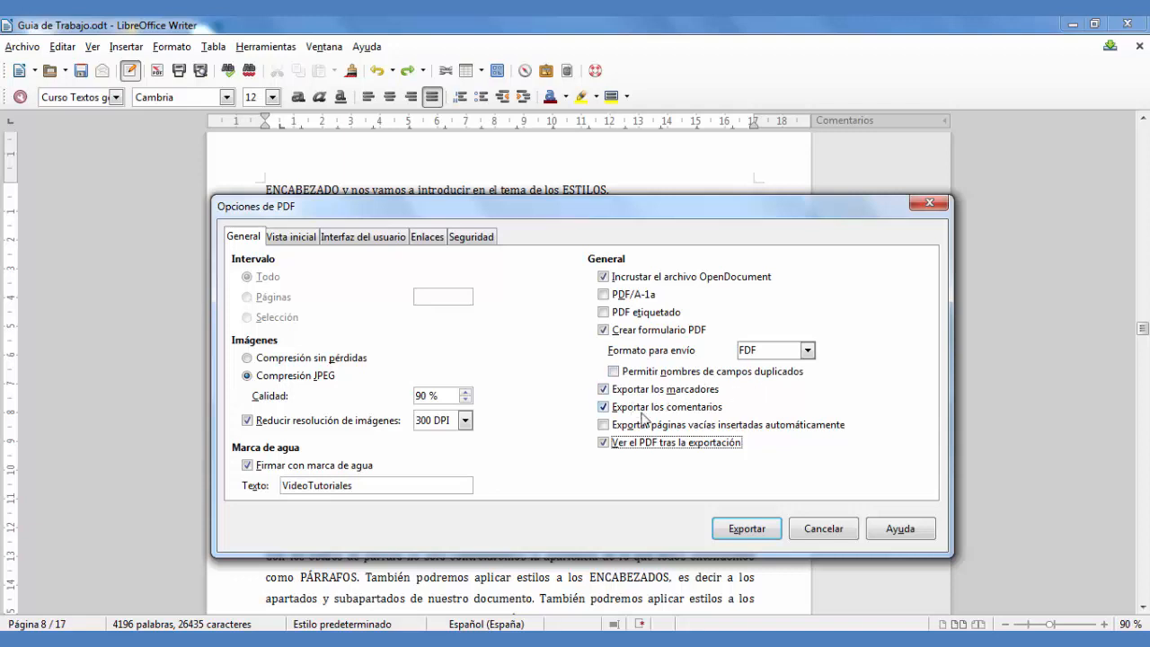
Export the document and save it as the PDF "Guia de Trabajo" in the Escritorio folder
{"action": "left_click", "coordinate": [751, 535]}
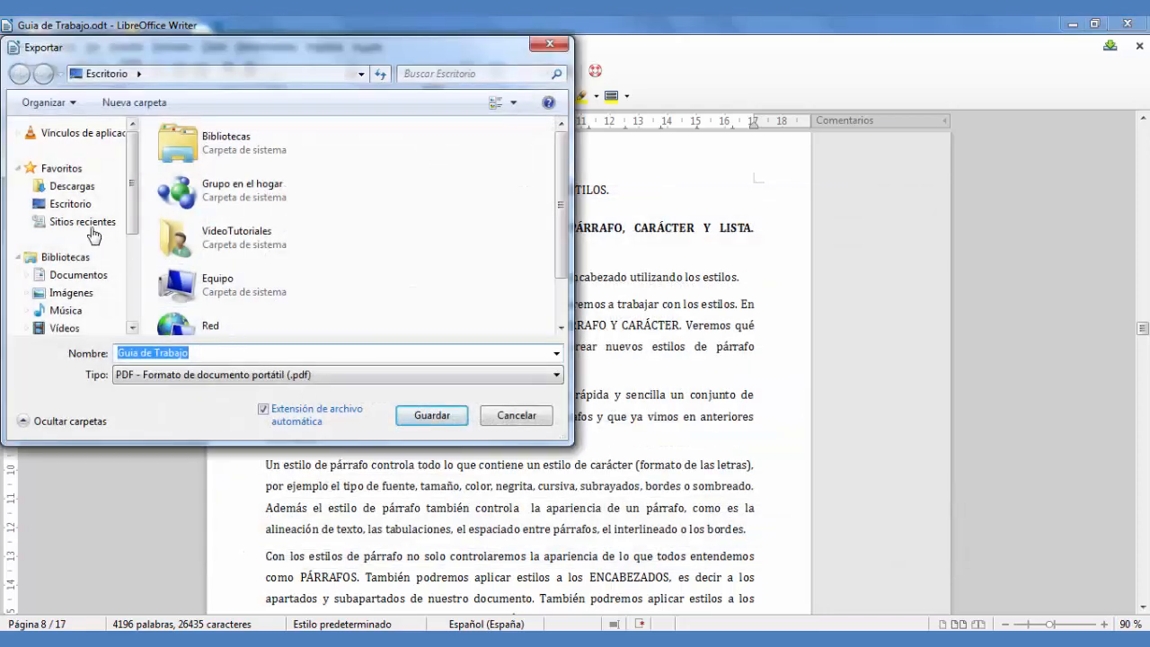
{"action": "left_click", "coordinate": [43, 206]}
{"action": "left_click", "coordinate": [431, 416]}
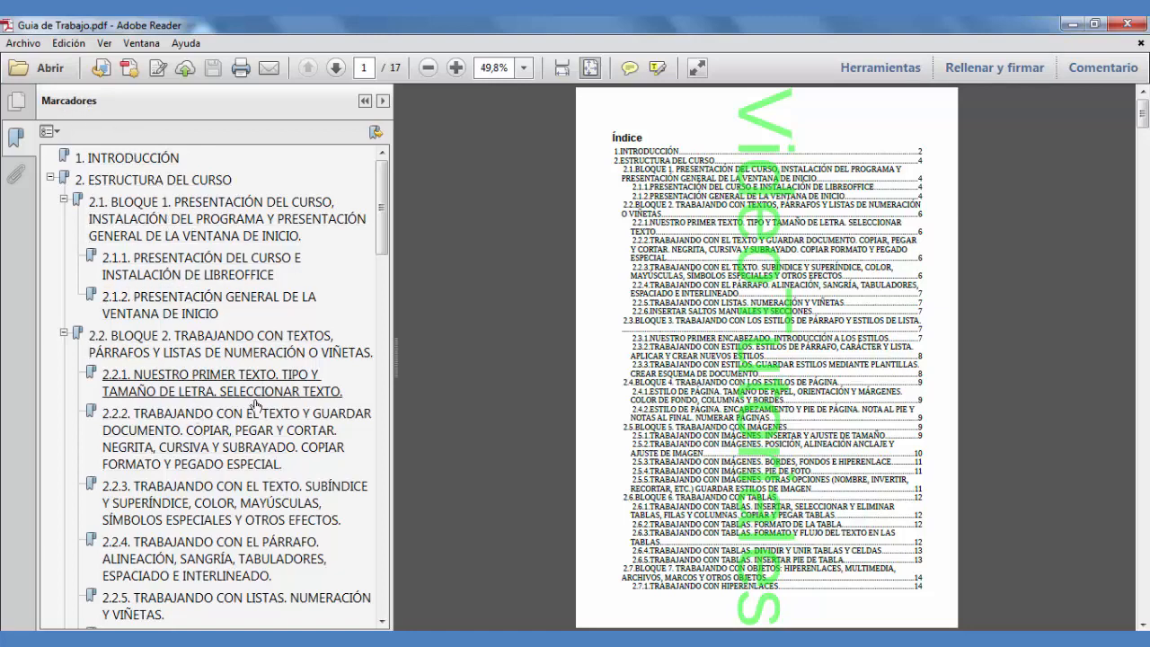
Check the exported PDF's bookmarks by jumping to sections 2.2.6 and 1. INTRODUCCIÓN, and read the comment at the introduction's end
{"action": "scroll", "coordinate": [192, 413], "scroll_direction": "down", "scroll_amount": 5}
{"action": "scroll", "coordinate": [947, 236], "scroll_direction": "down", "scroll_amount": 5}
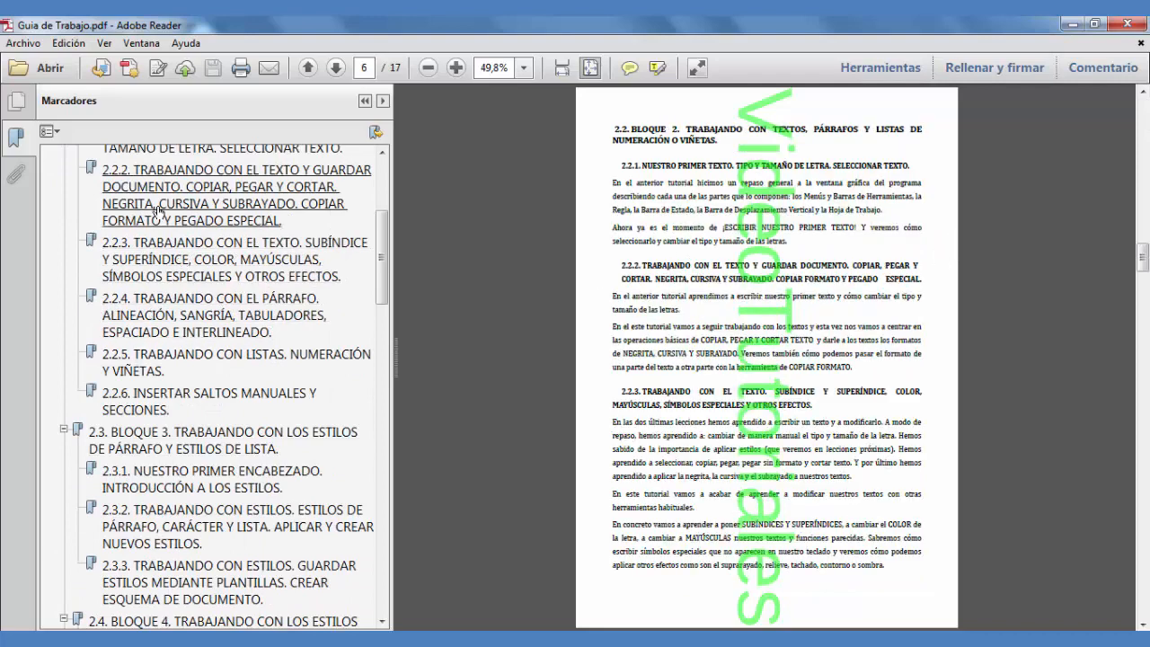
{"action": "left_click", "coordinate": [157, 401]}
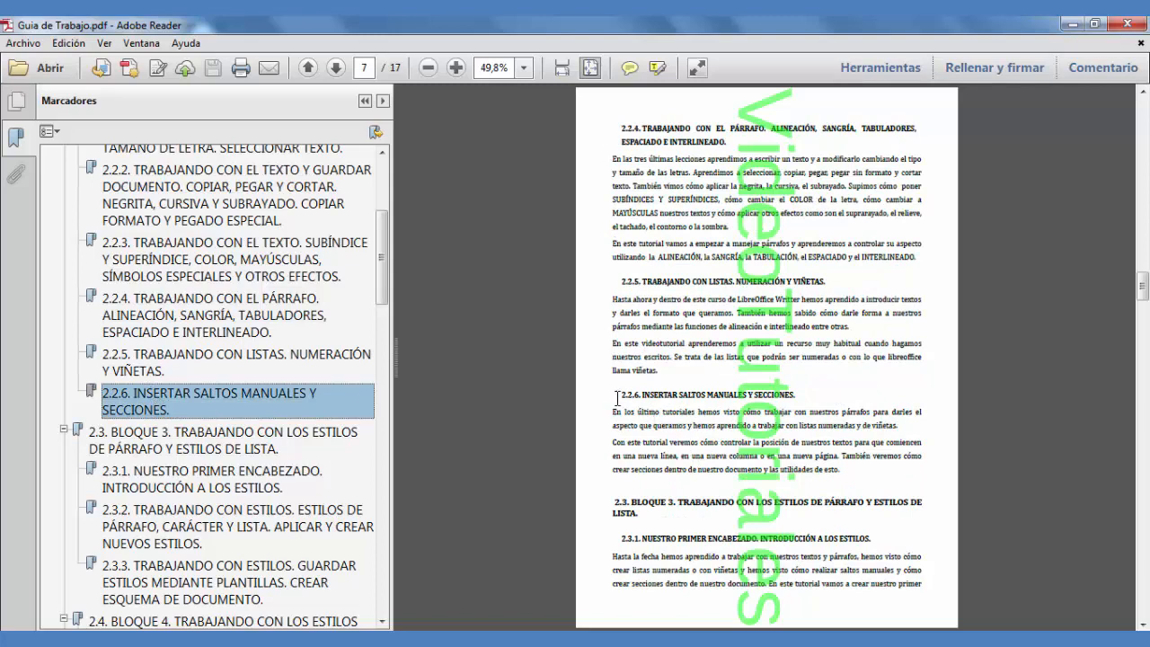
{"action": "scroll", "coordinate": [218, 290], "scroll_direction": "up", "scroll_amount": 5}
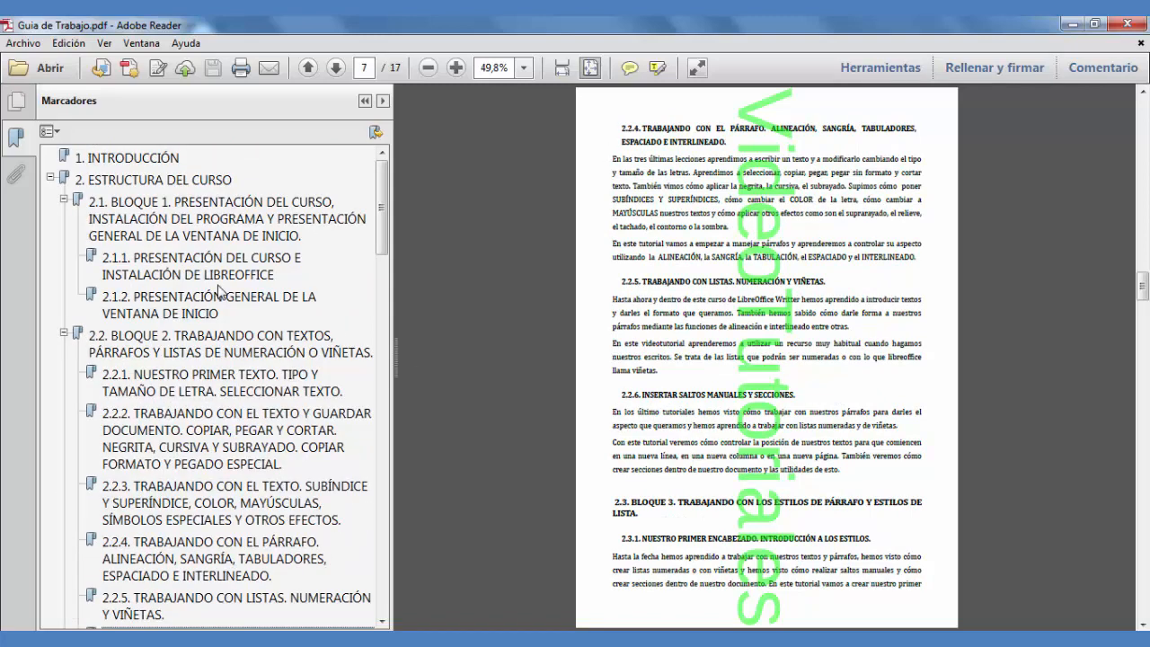
{"action": "left_click", "coordinate": [127, 157]}
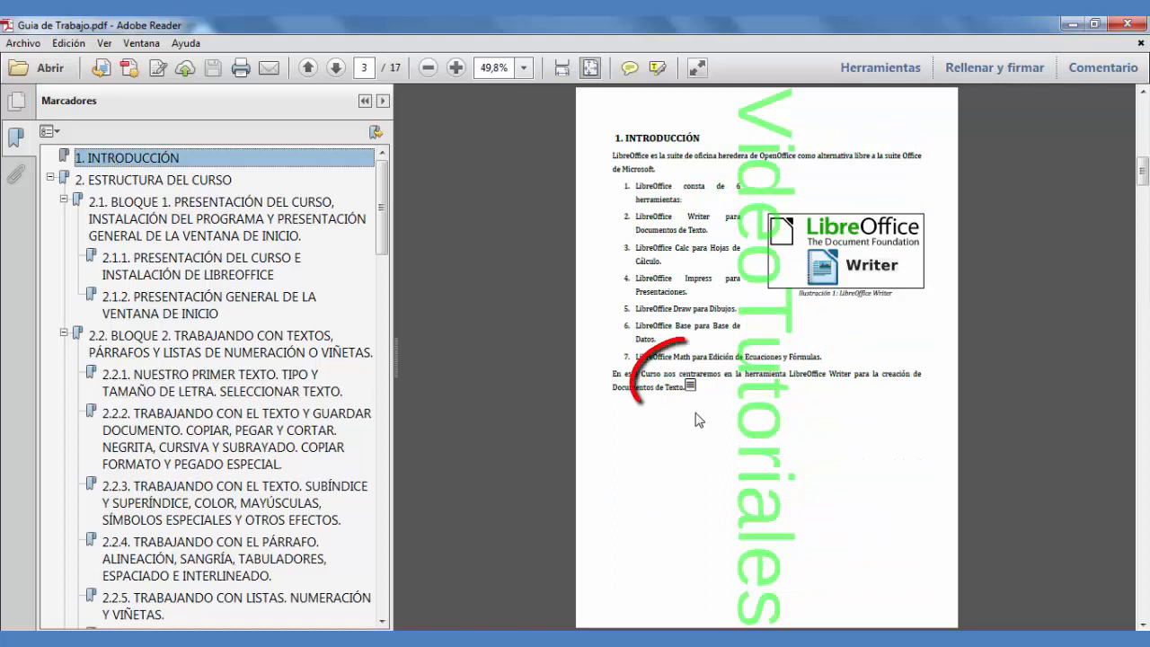
{"action": "mouse_move", "coordinate": [691, 395]}
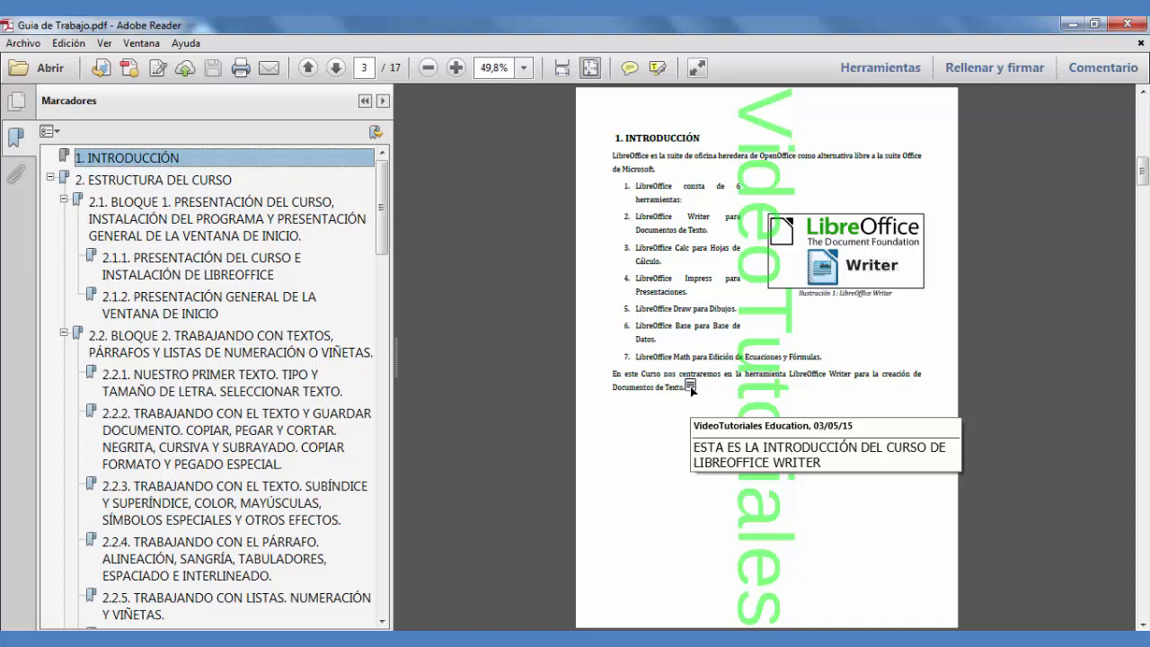
Switch back to LibreOffice Writer, review the General and Vista inicial PDF options, and close both the PDF in Adobe Reader and the options dialog
{"action": "key", "text": "alt+Tab"}
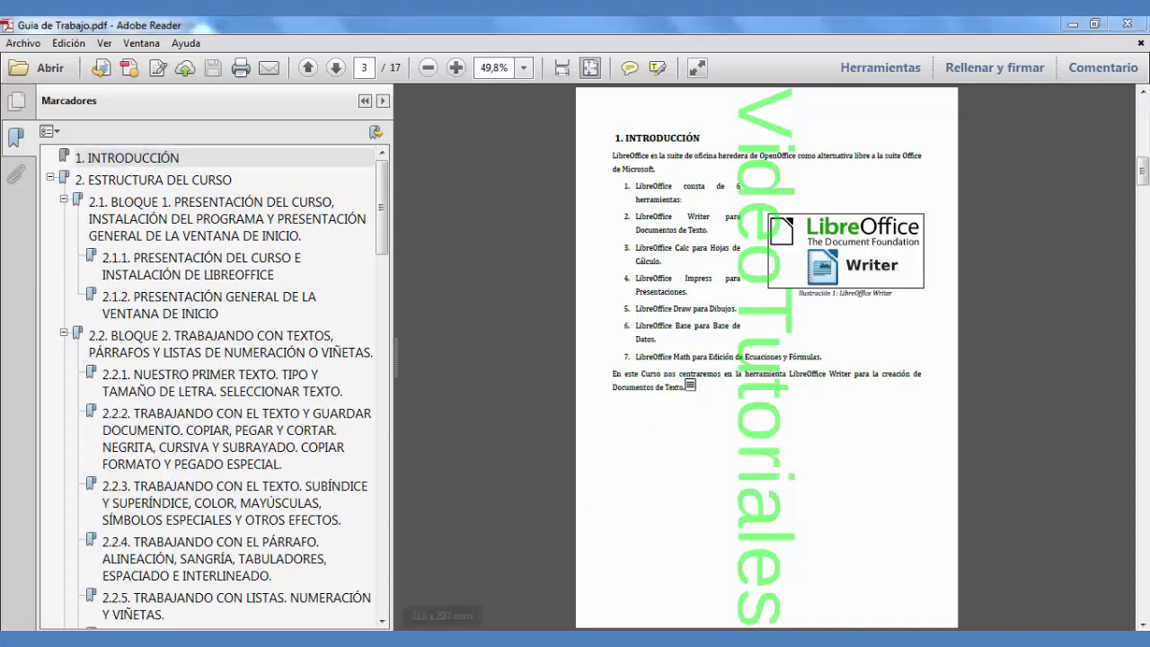
{"action": "left_click", "coordinate": [22, 46]}
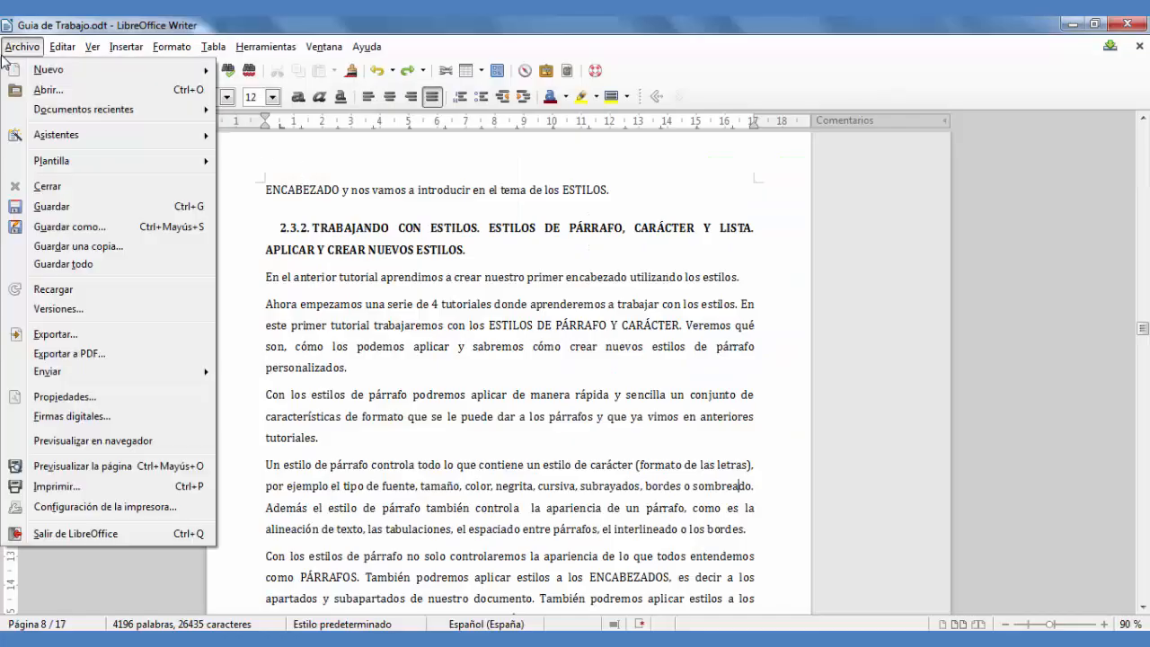
{"action": "left_click", "coordinate": [76, 357]}
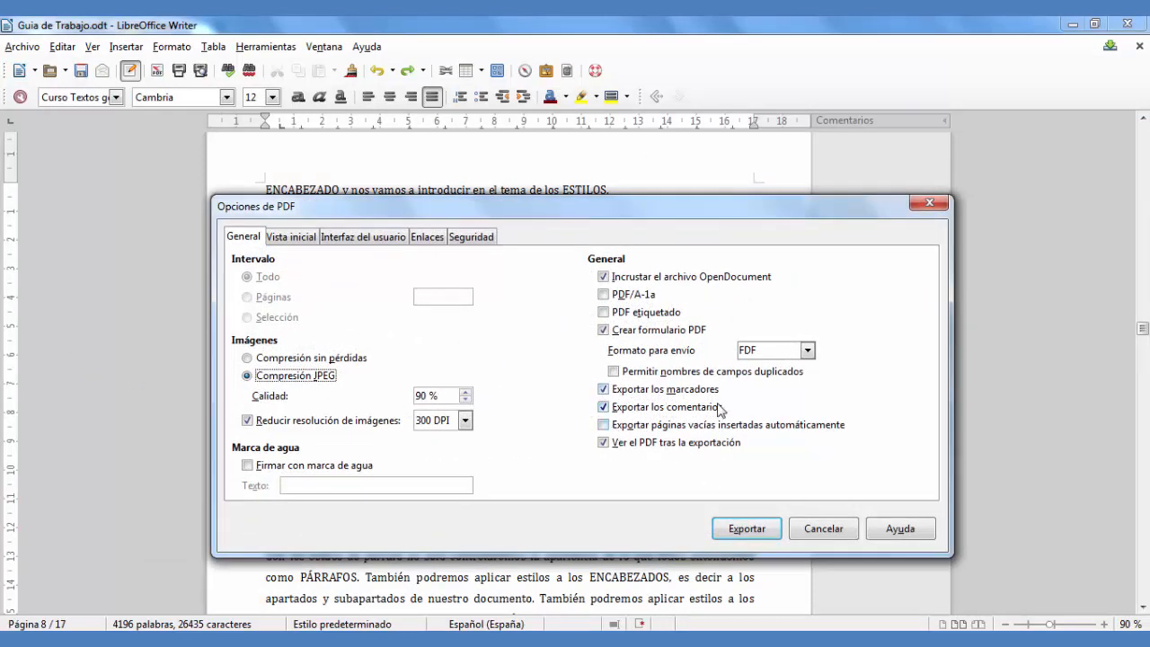
{"action": "left_click", "coordinate": [293, 241]}
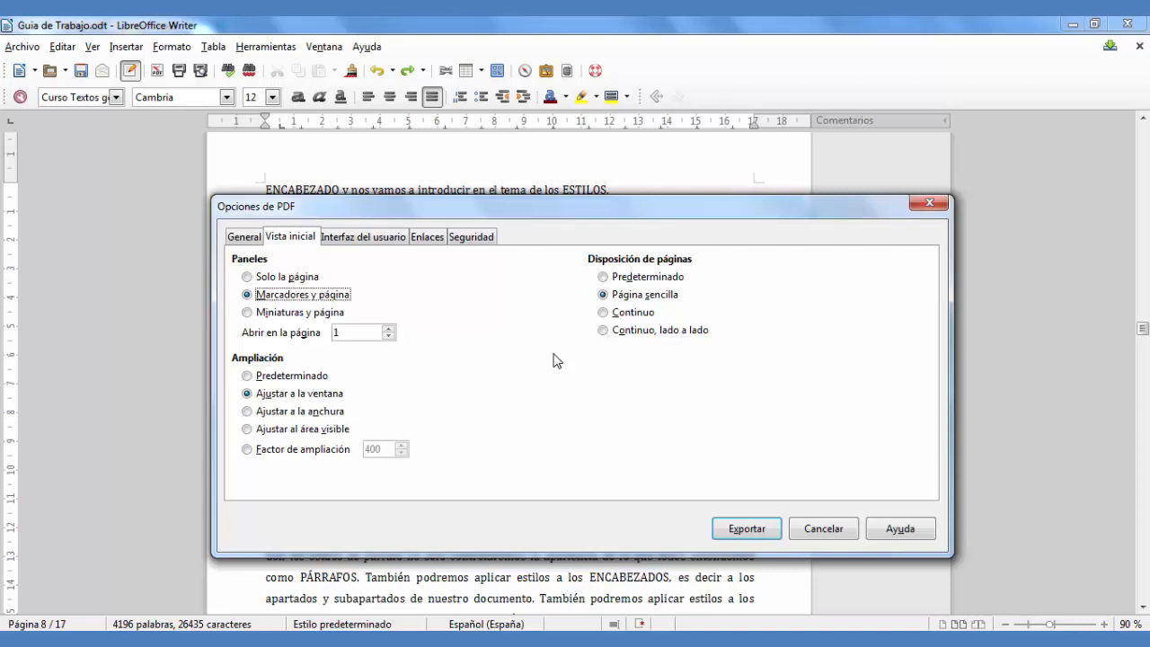
{"action": "left_click", "coordinate": [252, 236]}
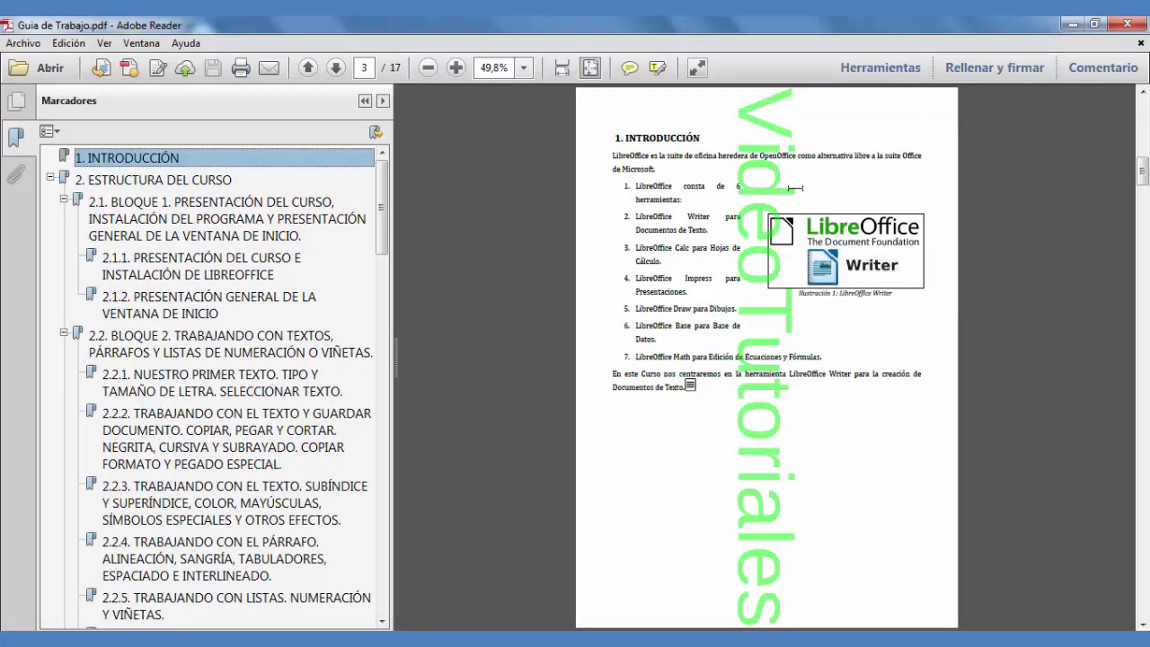
{"action": "left_click", "coordinate": [1128, 27]}
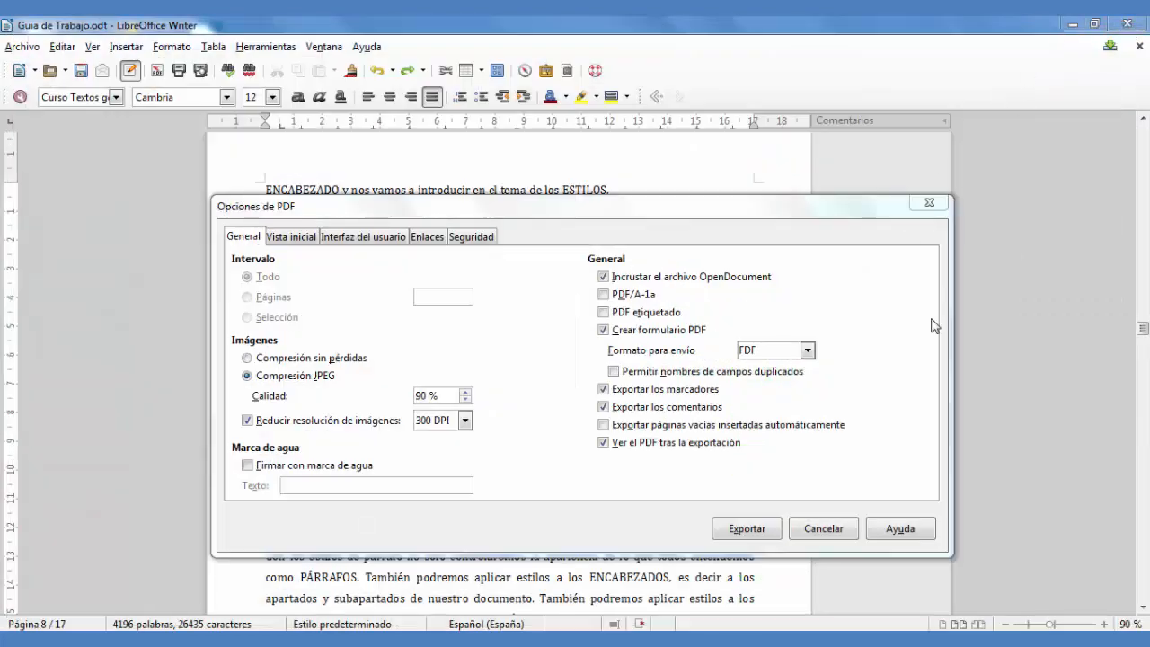
{"action": "left_click", "coordinate": [824, 526]}
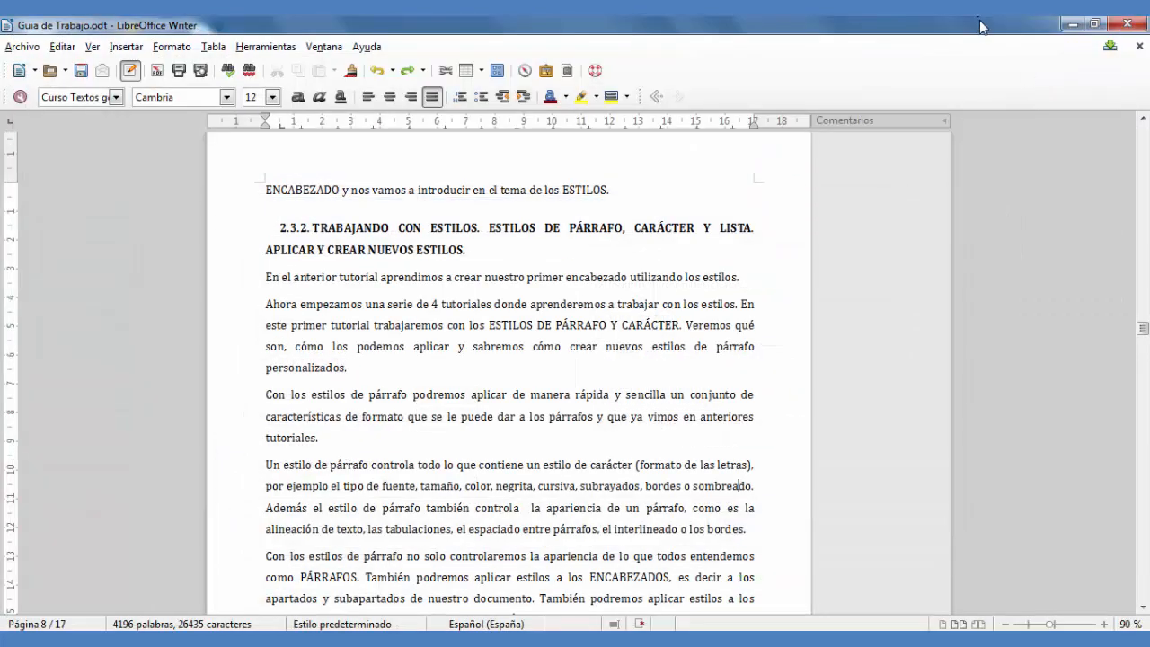
Minimize the document, launch LibreOffice Writer from the desktop and open the exported "Guia de Trabajo" PDF from Escritorio
{"action": "left_click", "coordinate": [1070, 24]}
{"action": "double_click", "coordinate": [223, 39]}
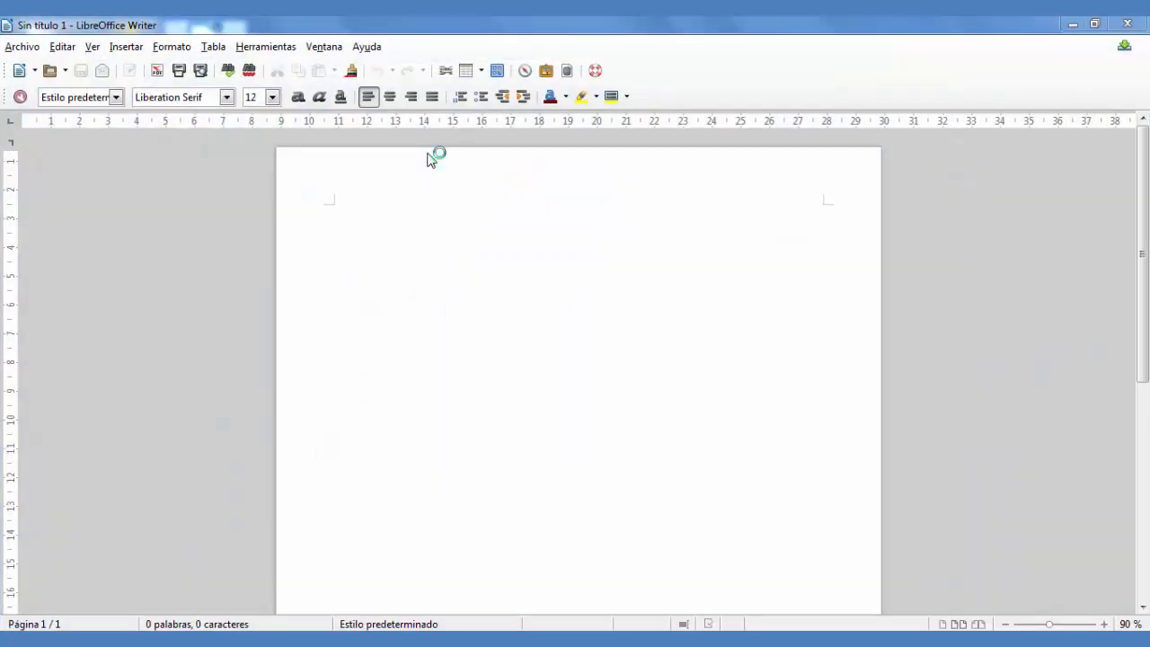
{"action": "left_click", "coordinate": [22, 45]}
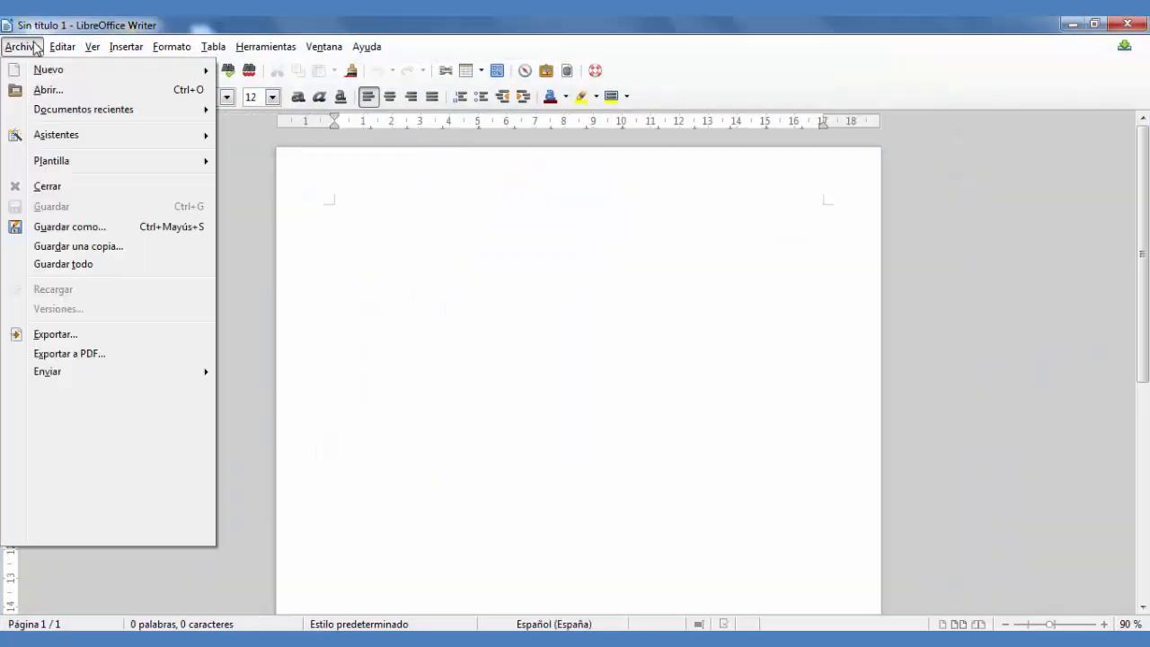
{"action": "left_click", "coordinate": [47, 88]}
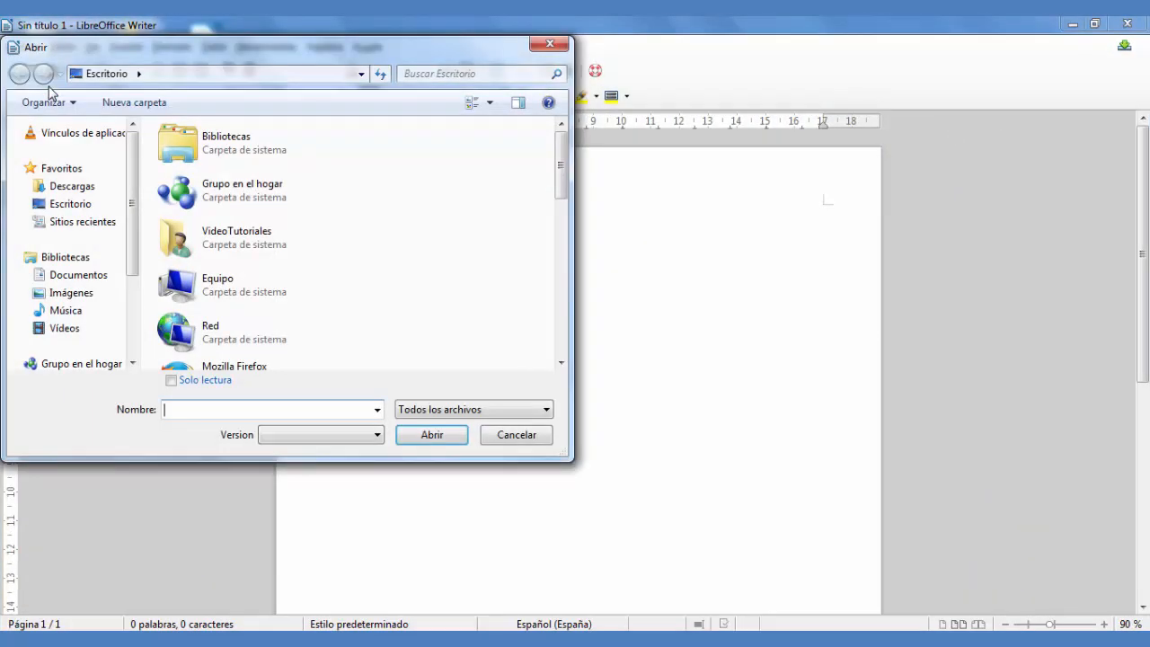
{"action": "left_click", "coordinate": [70, 204]}
{"action": "left_click_drag", "start_coordinate": [559, 171], "coordinate": [561, 370]}
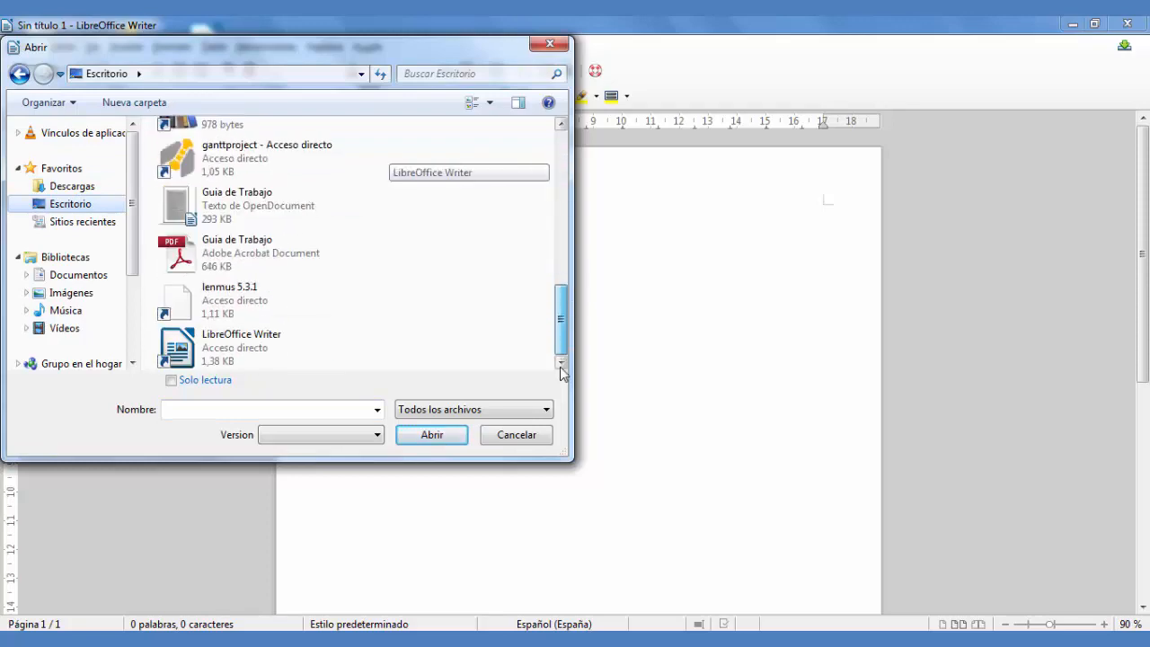
{"action": "left_click", "coordinate": [220, 264]}
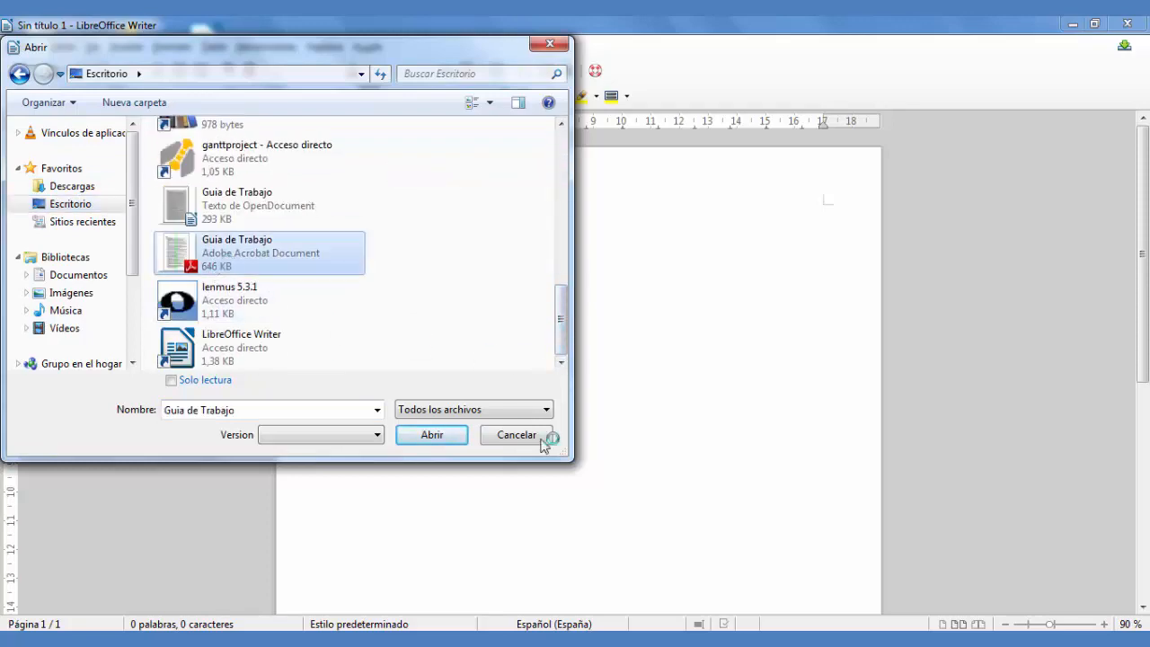
{"action": "left_click", "coordinate": [431, 434]}
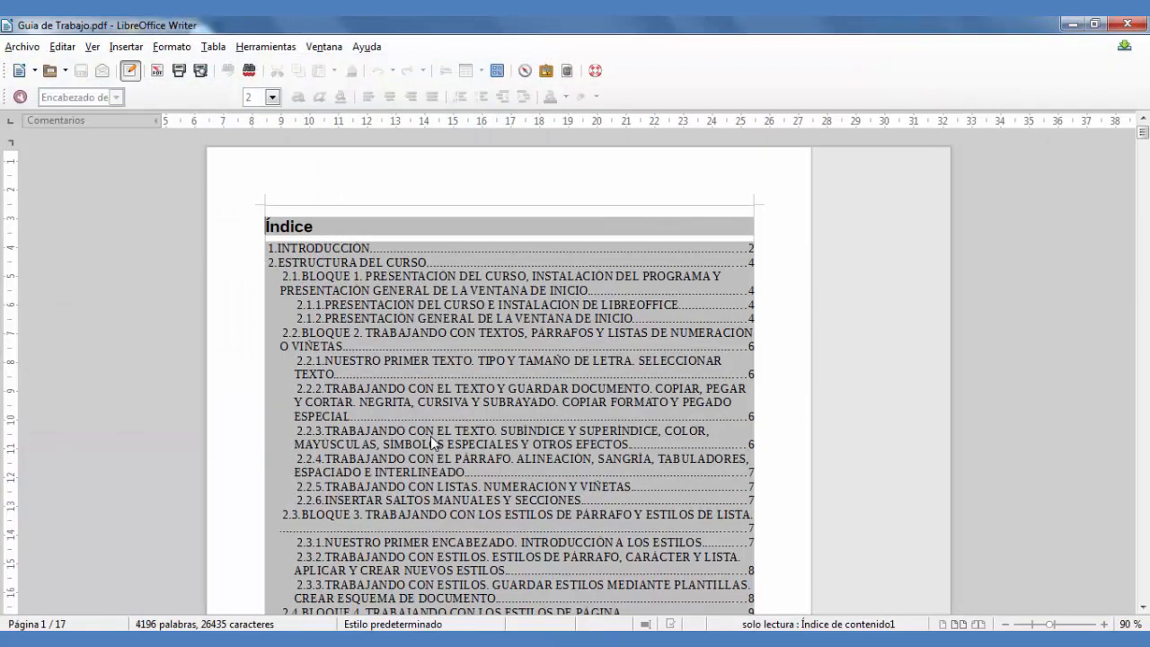
Test editing the opened PDF by deleting the first three characters of the paragraph under "2. ESTRUCTURA DEL CURSO"
{"action": "scroll", "coordinate": [436, 413], "scroll_direction": "down", "scroll_amount": 15}
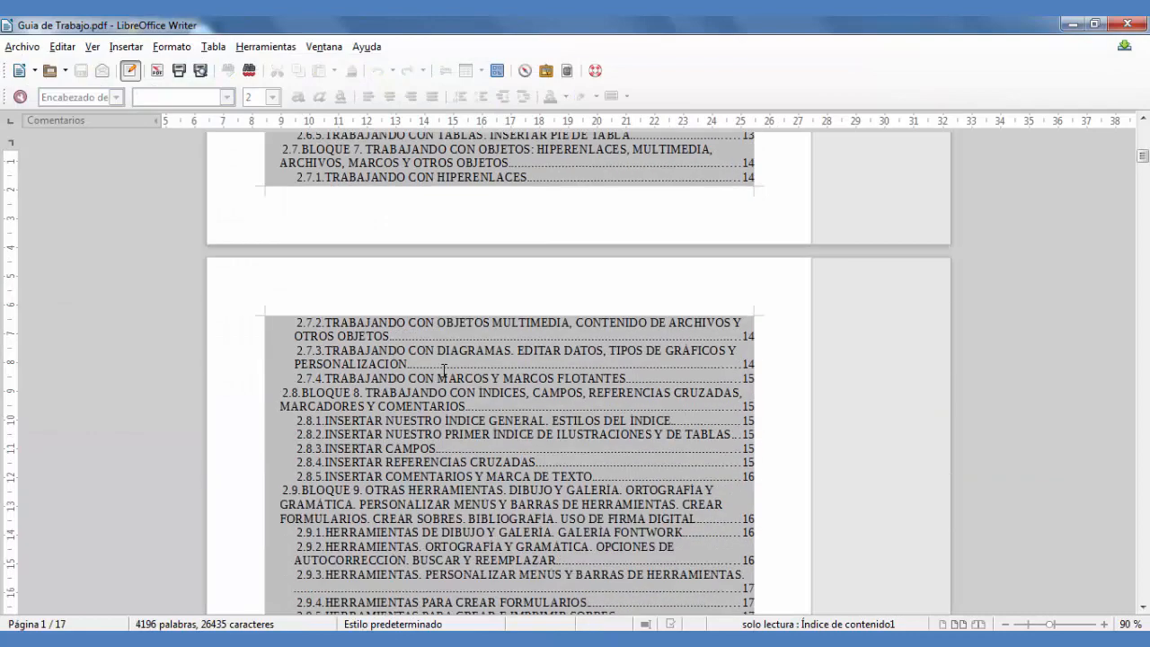
{"action": "scroll", "coordinate": [441, 364], "scroll_direction": "down", "scroll_amount": 20}
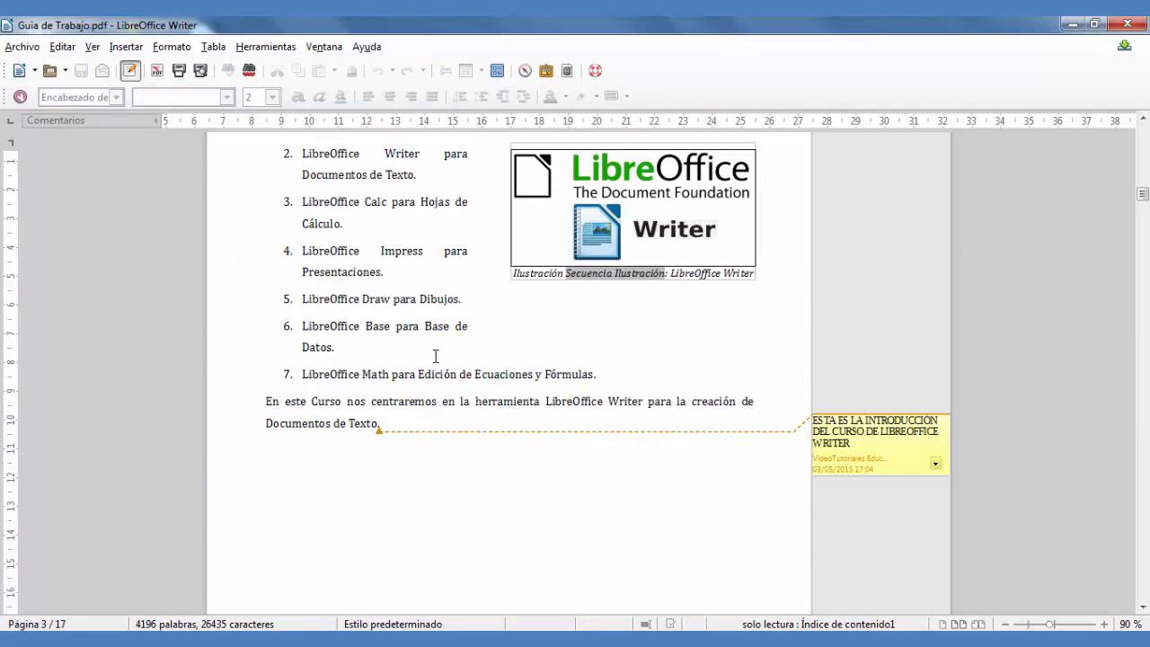
{"action": "scroll", "coordinate": [435, 355], "scroll_direction": "down", "scroll_amount": 10}
{"action": "left_click_drag", "start_coordinate": [332, 371], "coordinate": [356, 393]}
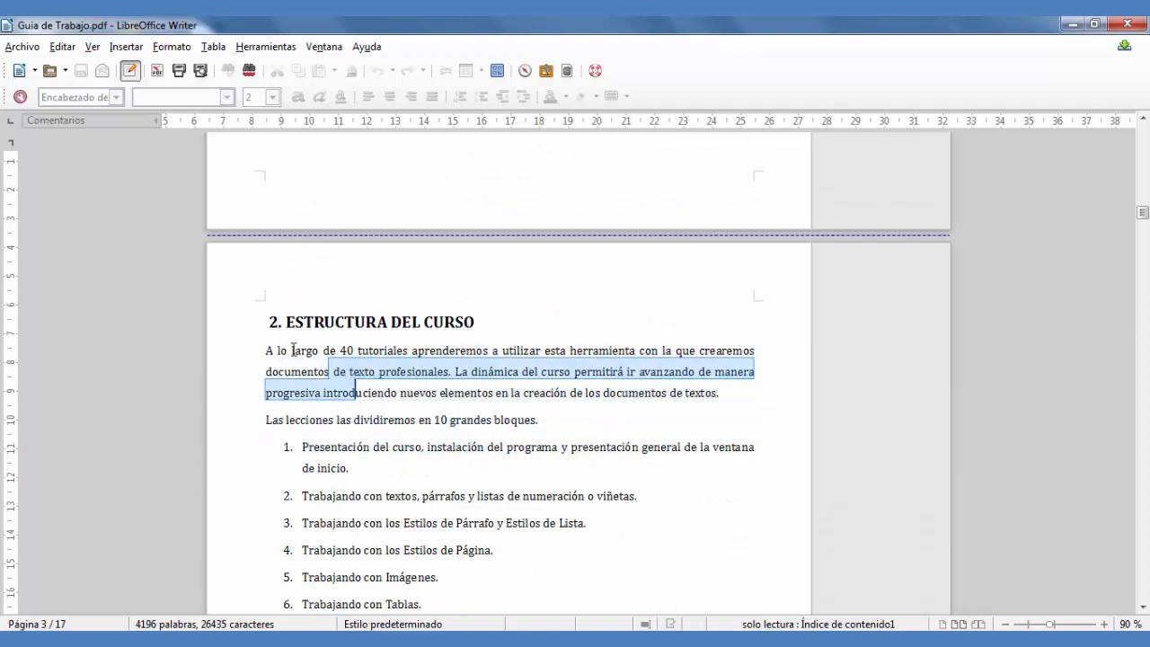
{"action": "left_click", "coordinate": [268, 350]}
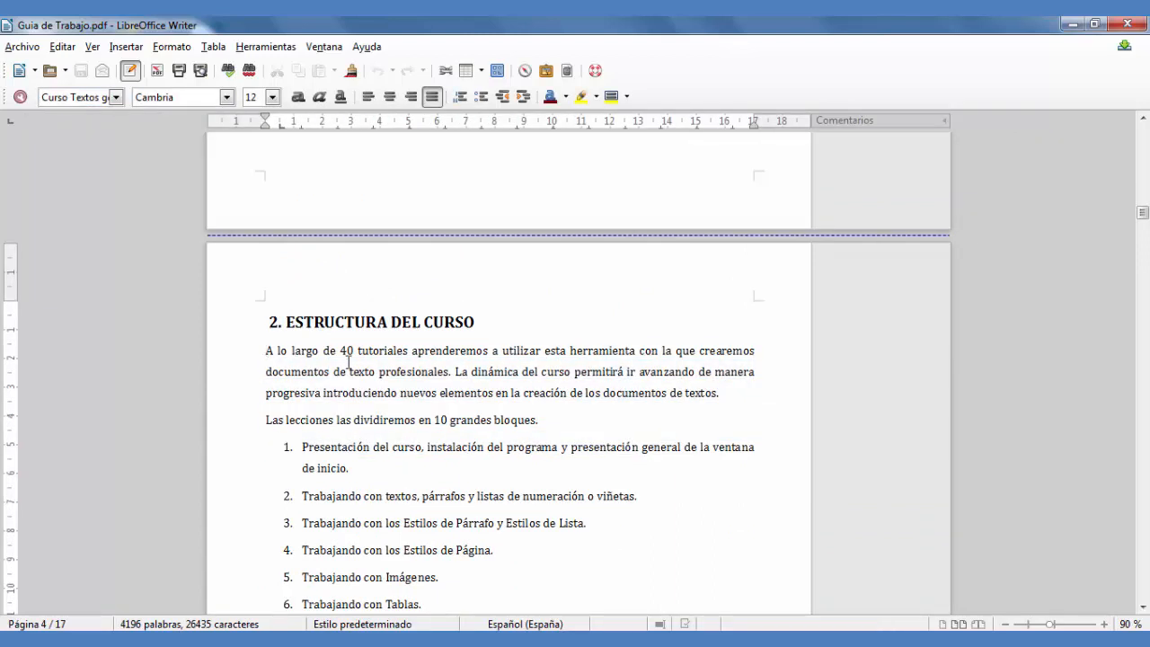
{"action": "key", "text": "Delete"}
{"action": "key", "text": "Delete"}
{"action": "key", "text": "Delete"}
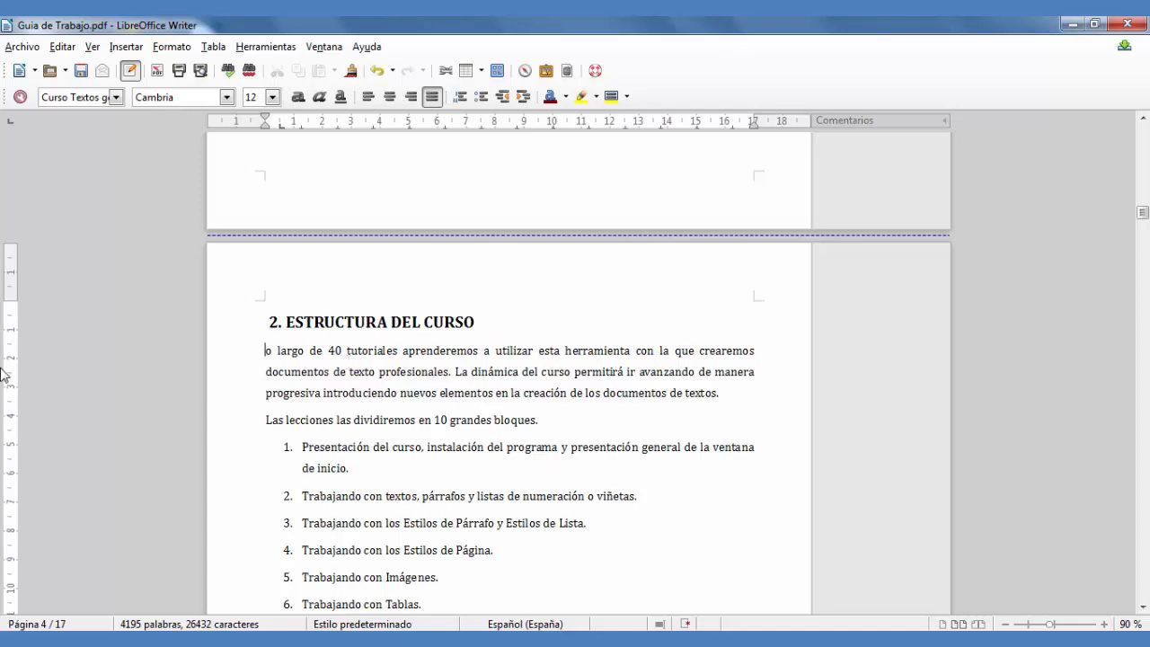
Undo the three character deletions at the start of the paragraph
{"action": "left_click", "coordinate": [377, 71]}
{"action": "left_click", "coordinate": [377, 71]}
{"action": "left_click", "coordinate": [376, 71]}
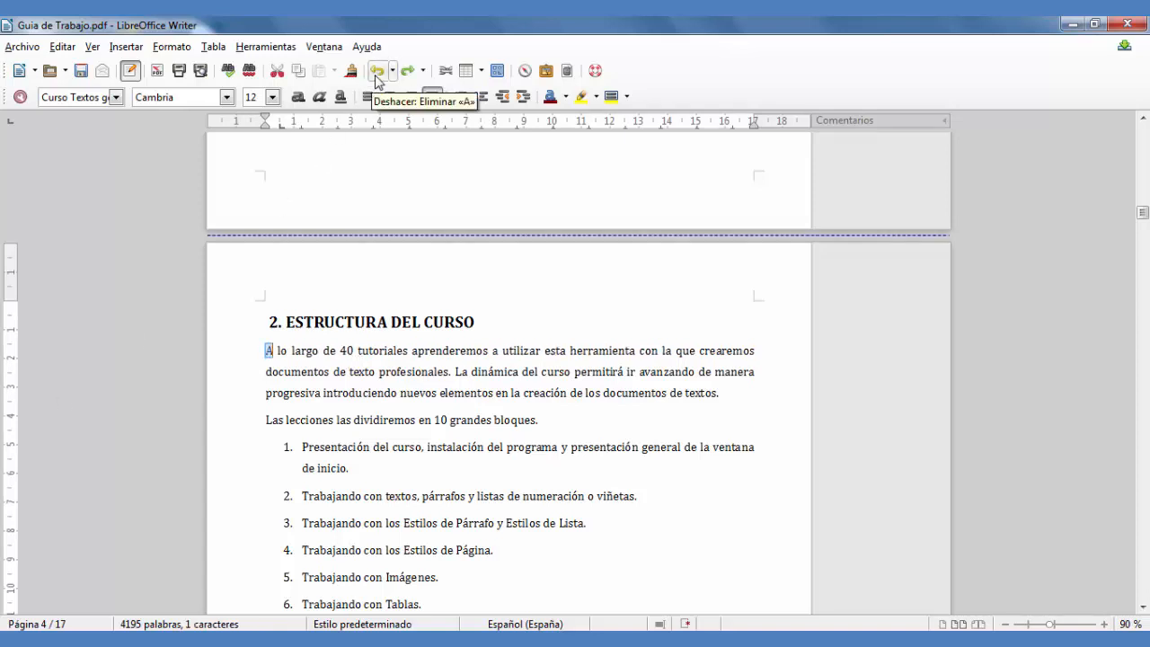
{"action": "left_click", "coordinate": [428, 349]}
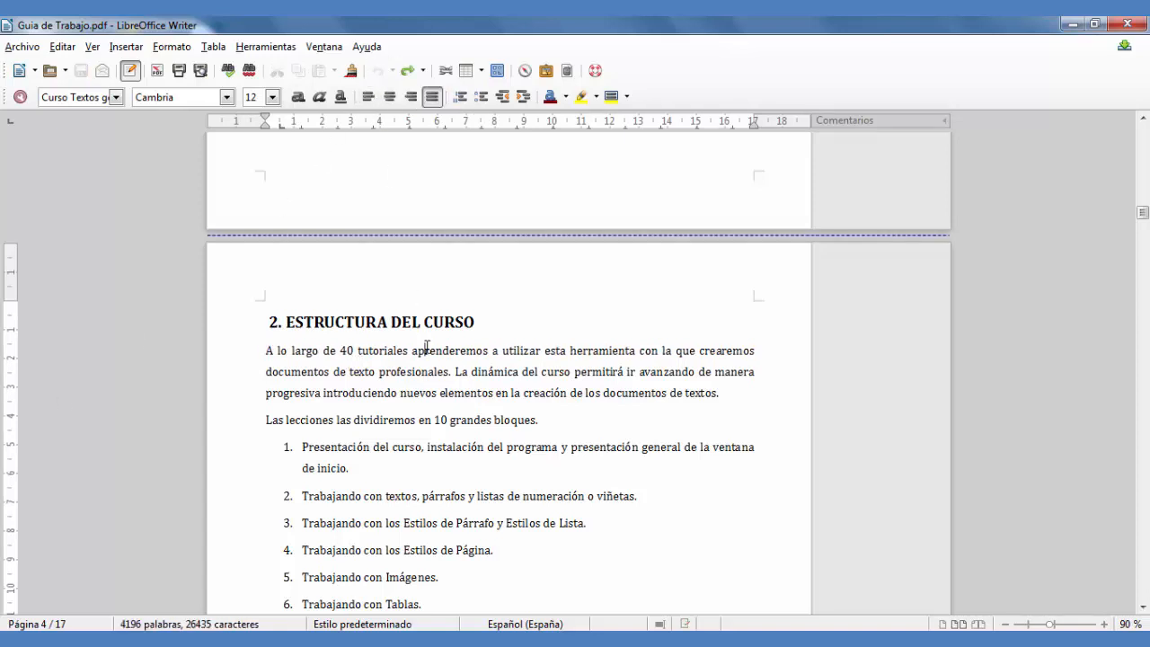
Close the PDF opened in Writer and move the "Guia de Trabajo" PDF on the desktop to the recycle bin
{"action": "left_click", "coordinate": [1130, 22]}
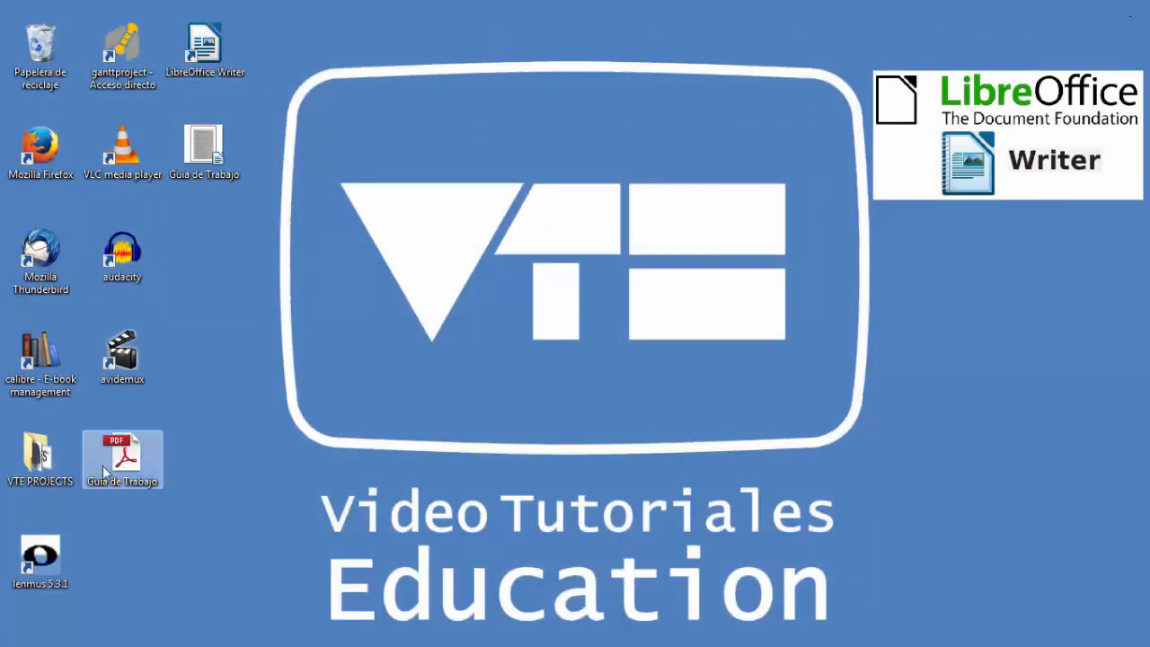
{"action": "key", "text": "Delete"}
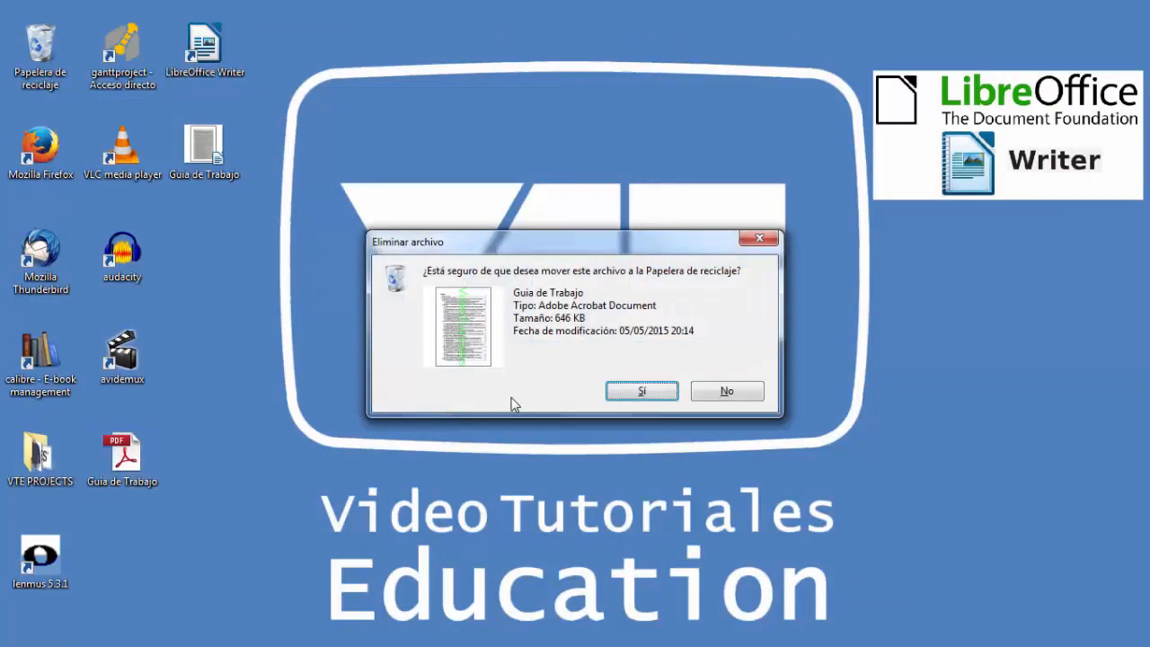
{"action": "left_click", "coordinate": [618, 389]}
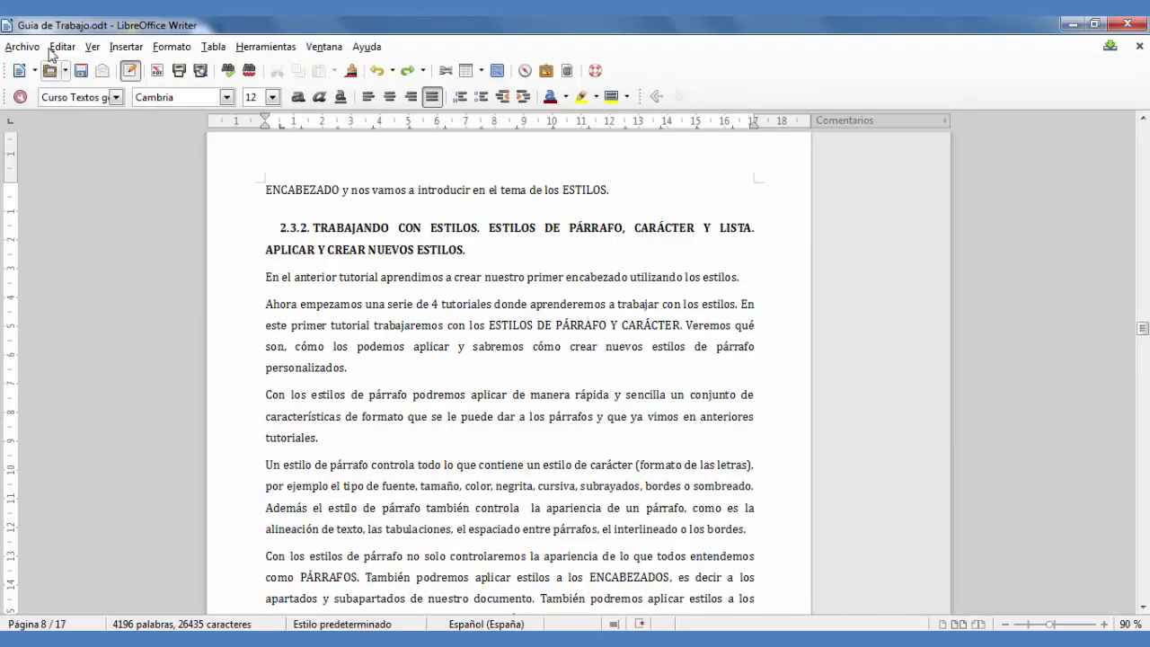
In the PDF export options of Guia de Trabajo.odt, turn off embedding the OpenDocument file, exporting bookmarks and exporting comments
{"action": "left_click", "coordinate": [22, 47]}
{"action": "left_click", "coordinate": [72, 354]}
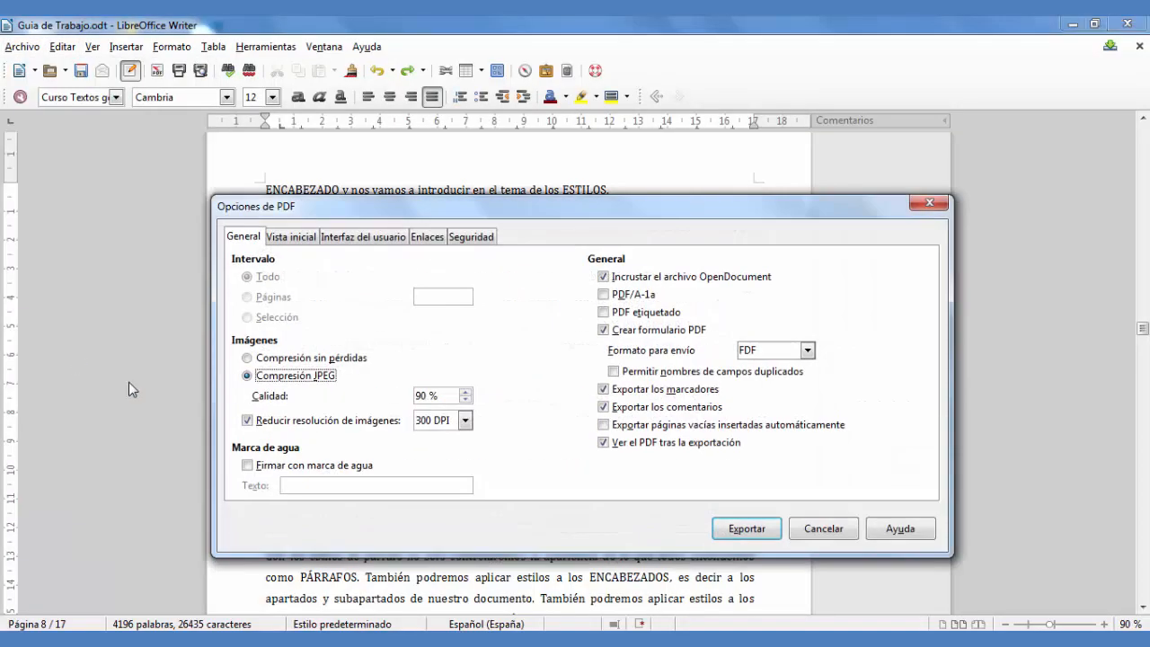
{"action": "left_click", "coordinate": [616, 278]}
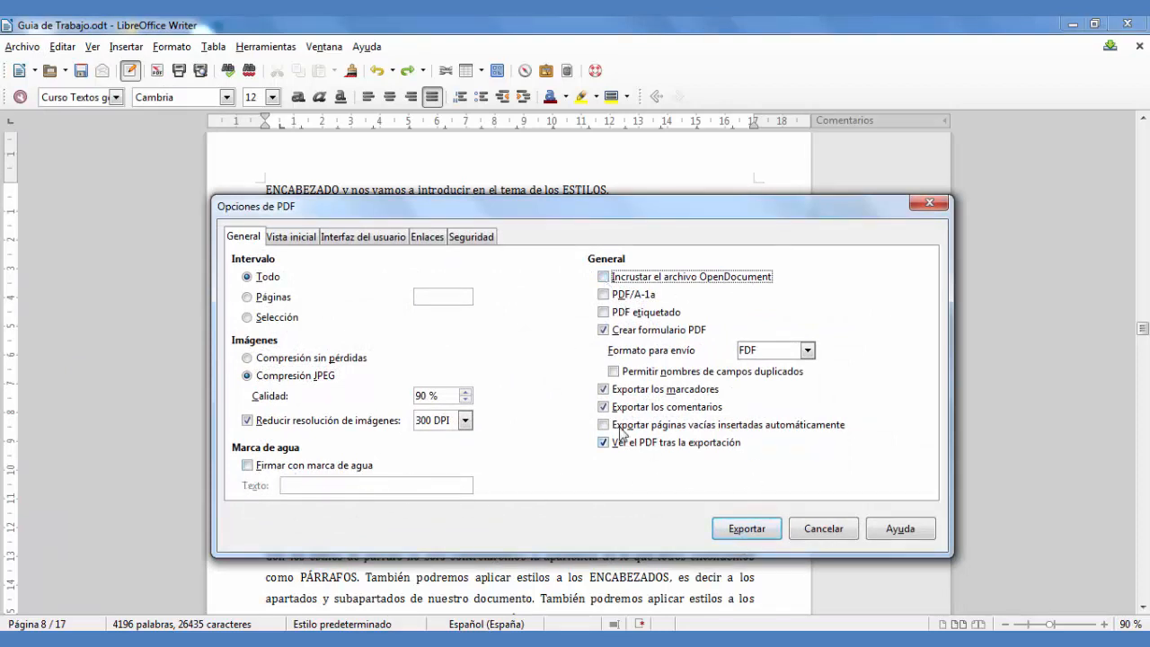
{"action": "left_click", "coordinate": [603, 392]}
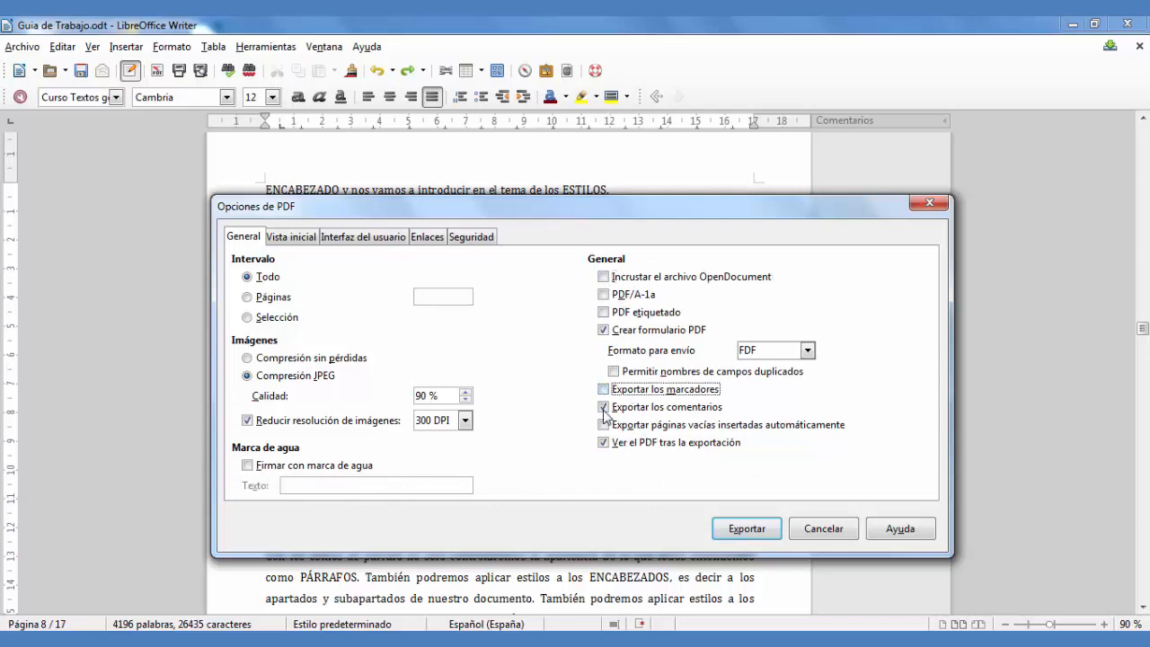
{"action": "left_click", "coordinate": [603, 407]}
Export the document as the PDF "Guia de Trabajo" to Escritorio
{"action": "left_click", "coordinate": [746, 528]}
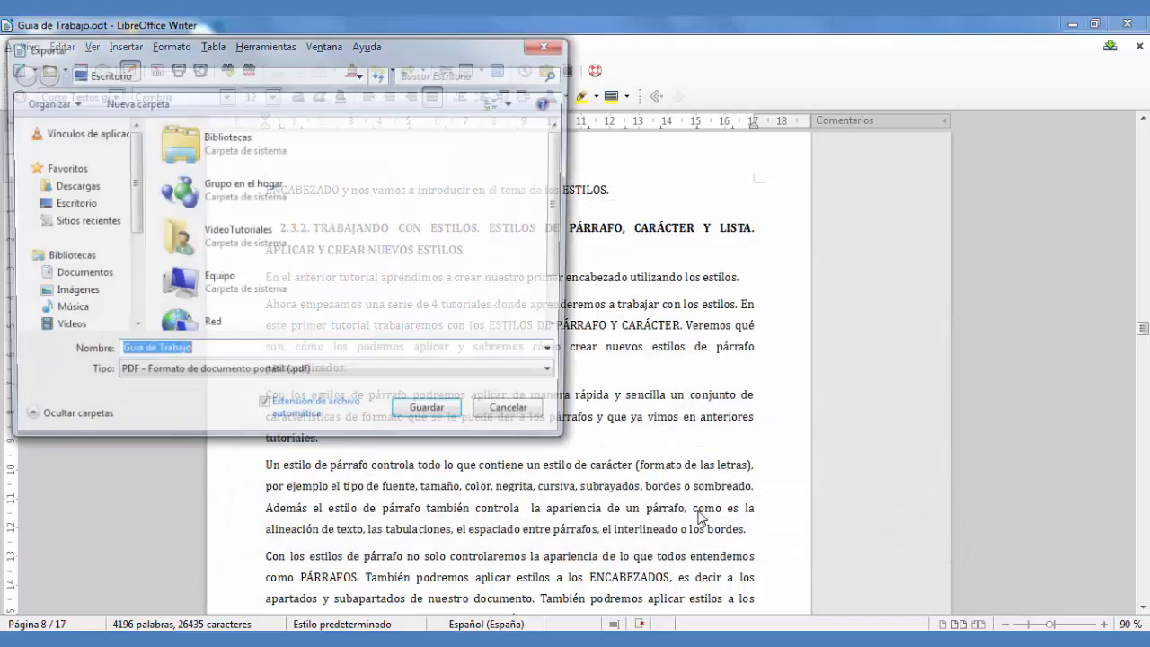
{"action": "left_click", "coordinate": [79, 205]}
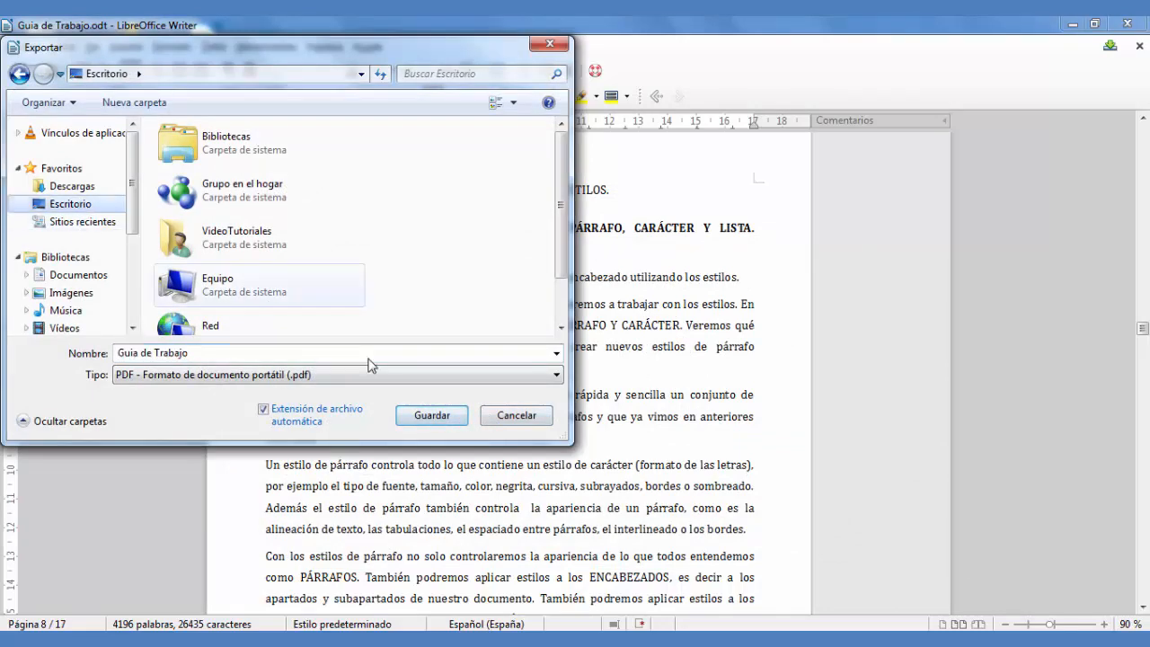
{"action": "left_click", "coordinate": [460, 415]}
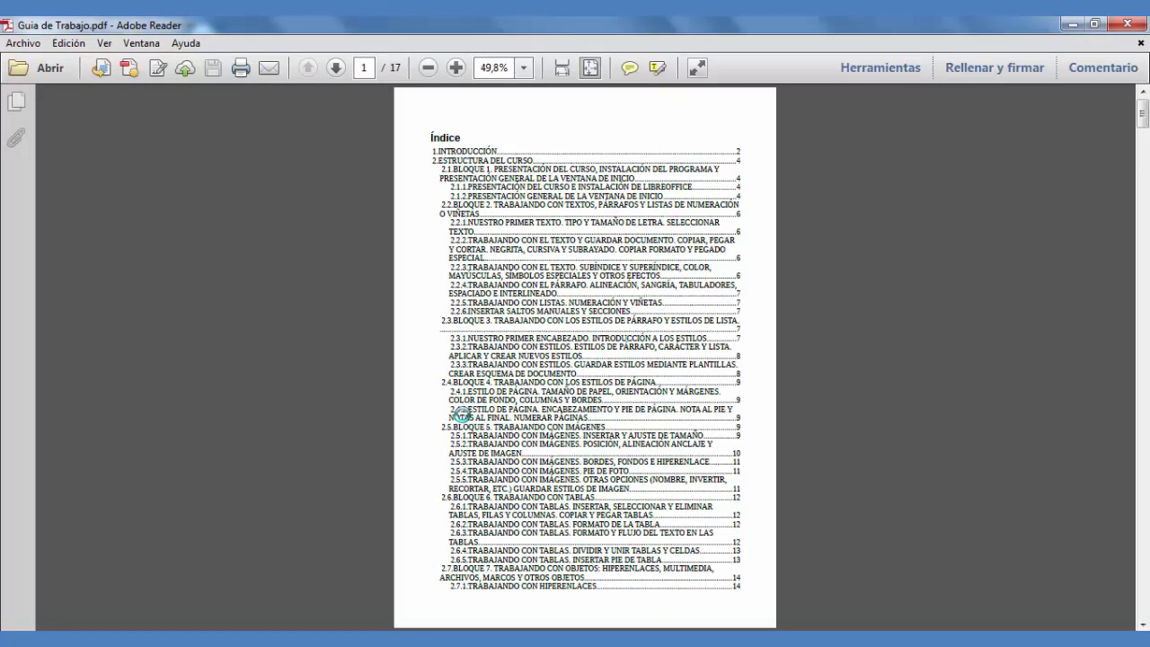
Check the exported PDF's page thumbnails and first pages in Adobe Reader, and close it
{"action": "left_click", "coordinate": [16, 101]}
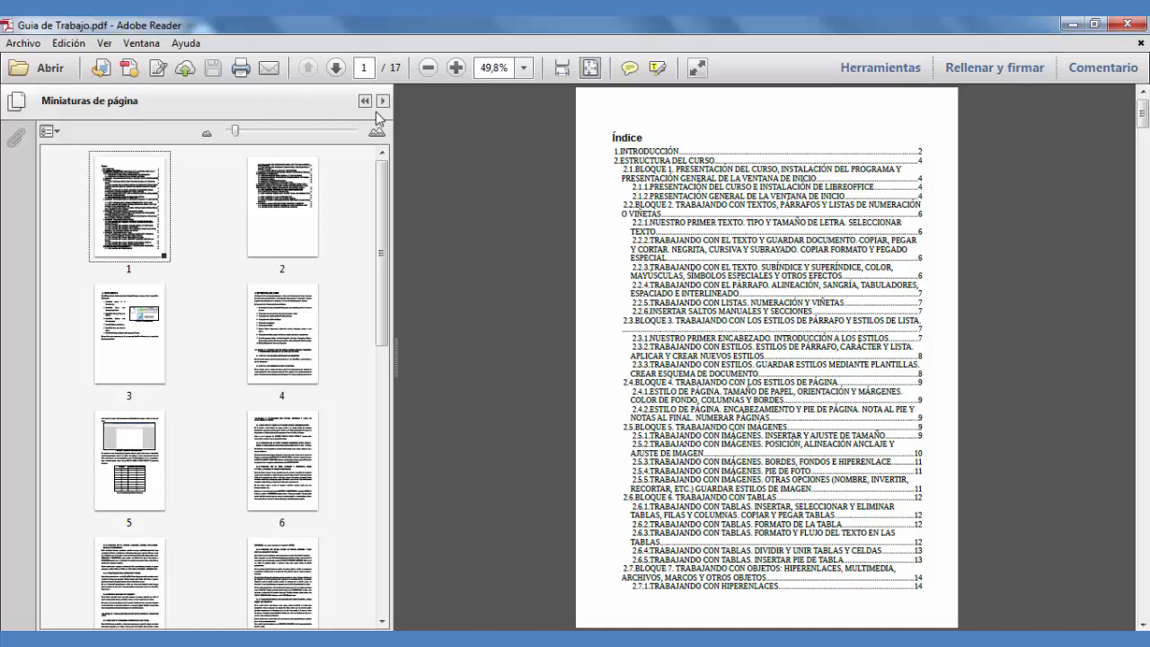
{"action": "left_click", "coordinate": [13, 106]}
{"action": "scroll", "coordinate": [934, 288], "scroll_direction": "down", "scroll_amount": 5}
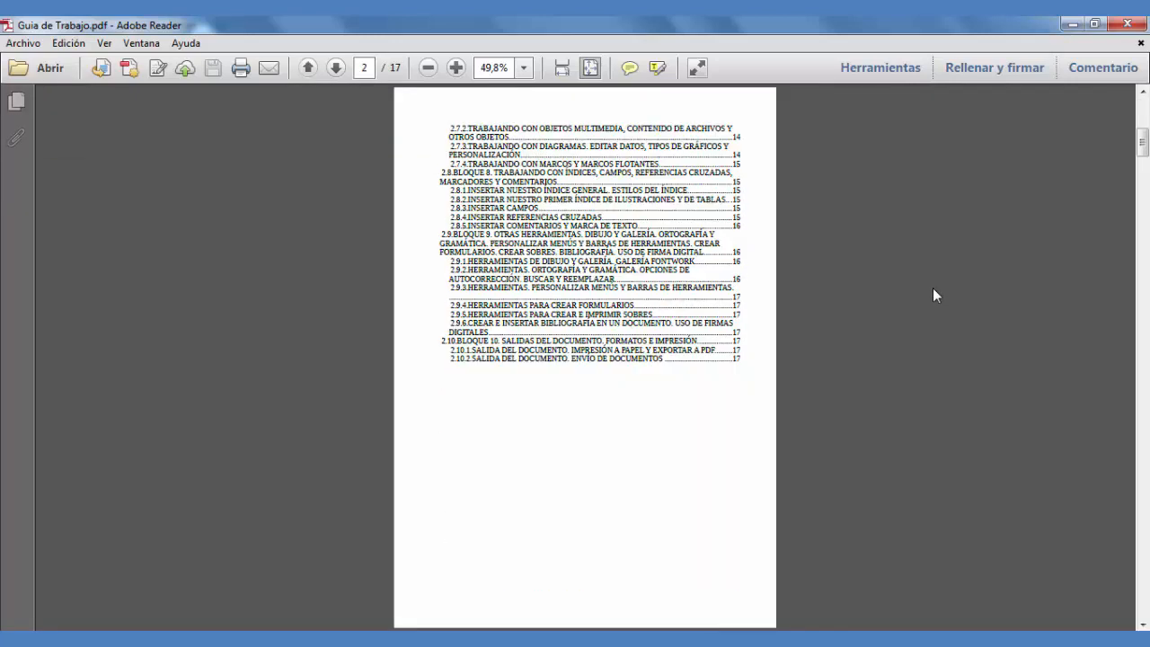
{"action": "scroll", "coordinate": [931, 287], "scroll_direction": "up", "scroll_amount": 2}
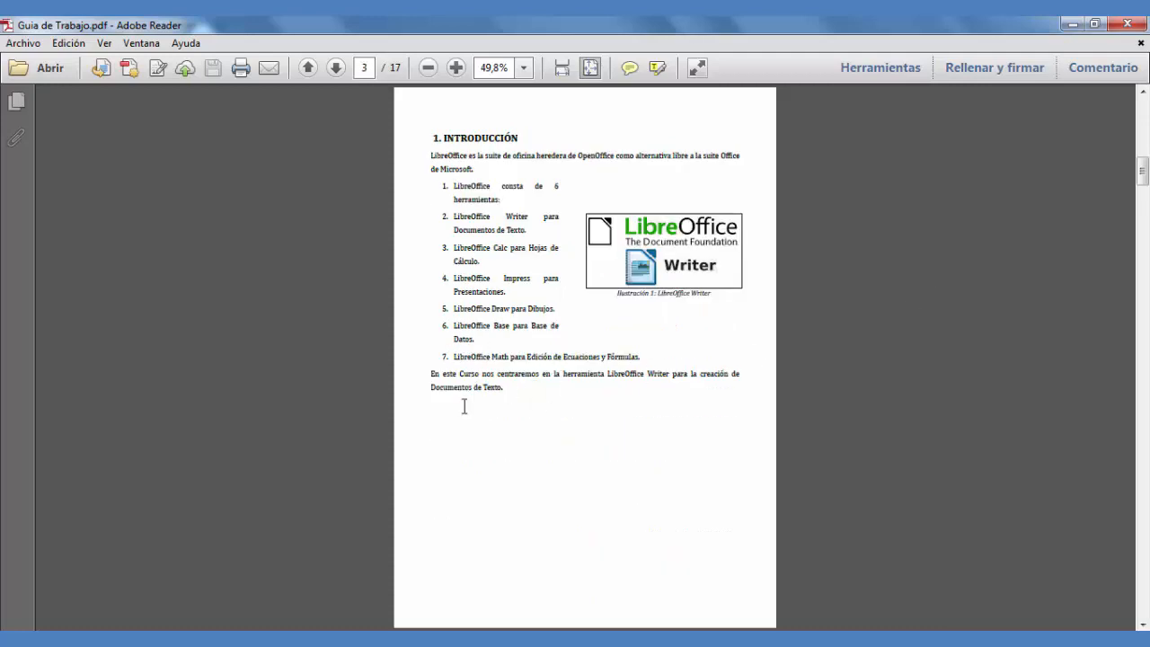
{"action": "left_click", "coordinate": [1123, 24]}
Minimize the document, launch LibreOffice Writer from the desktop and open the new "Guia de Trabajo" PDF from Escritorio
{"action": "left_click", "coordinate": [19, 51]}
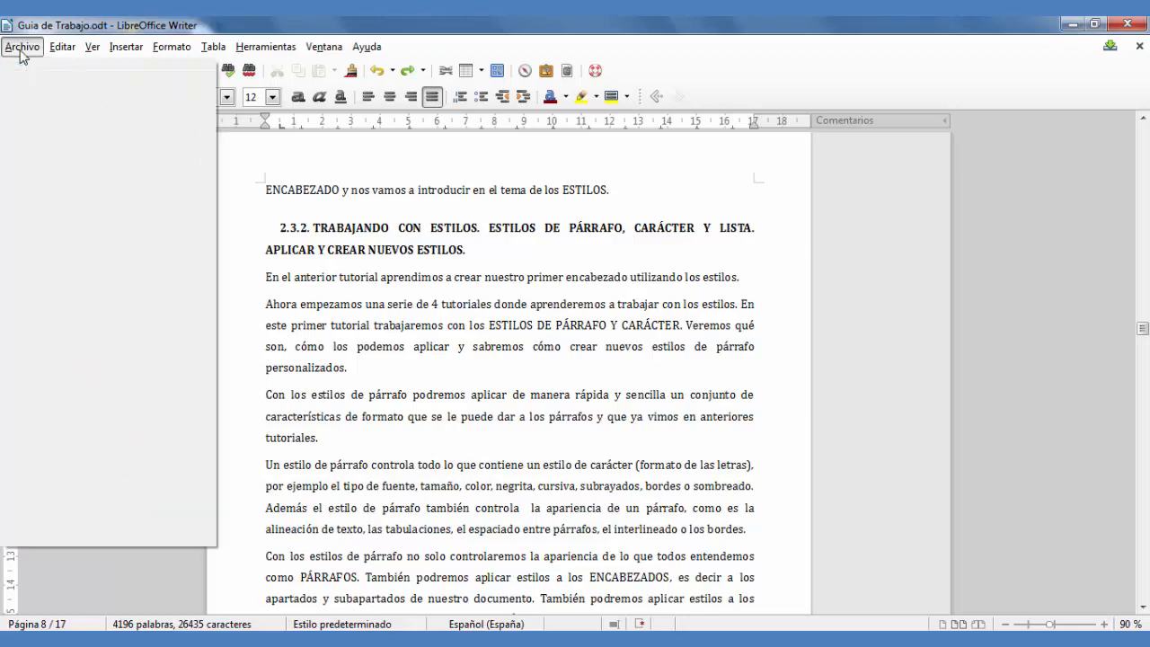
{"action": "left_click", "coordinate": [316, 56]}
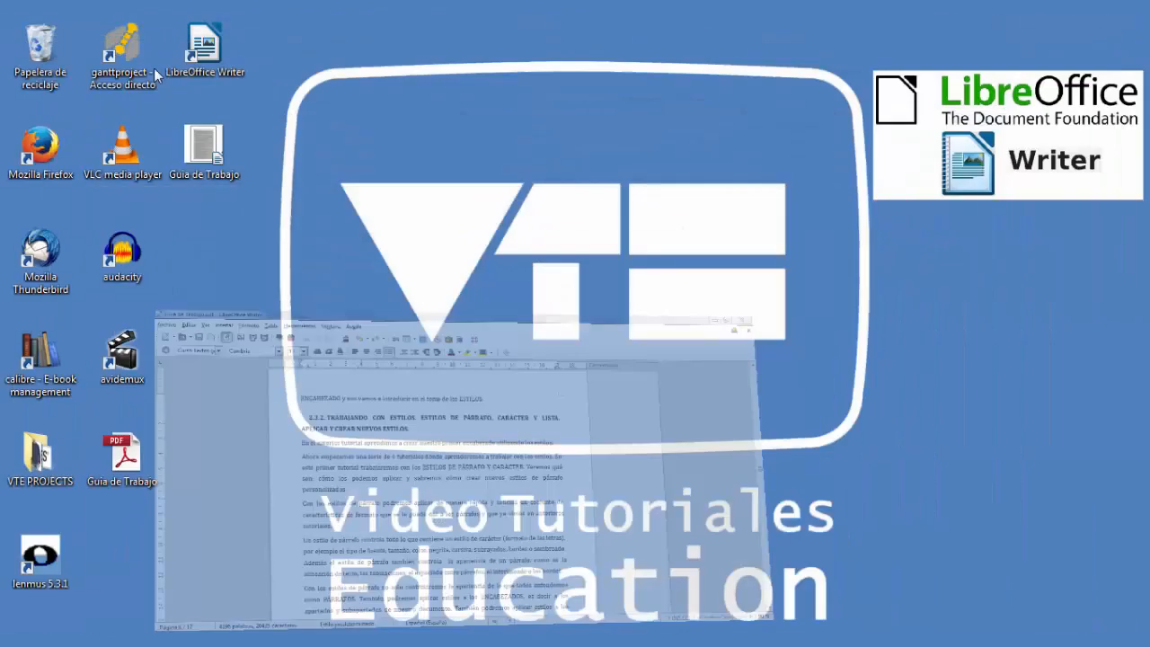
{"action": "double_click", "coordinate": [204, 45]}
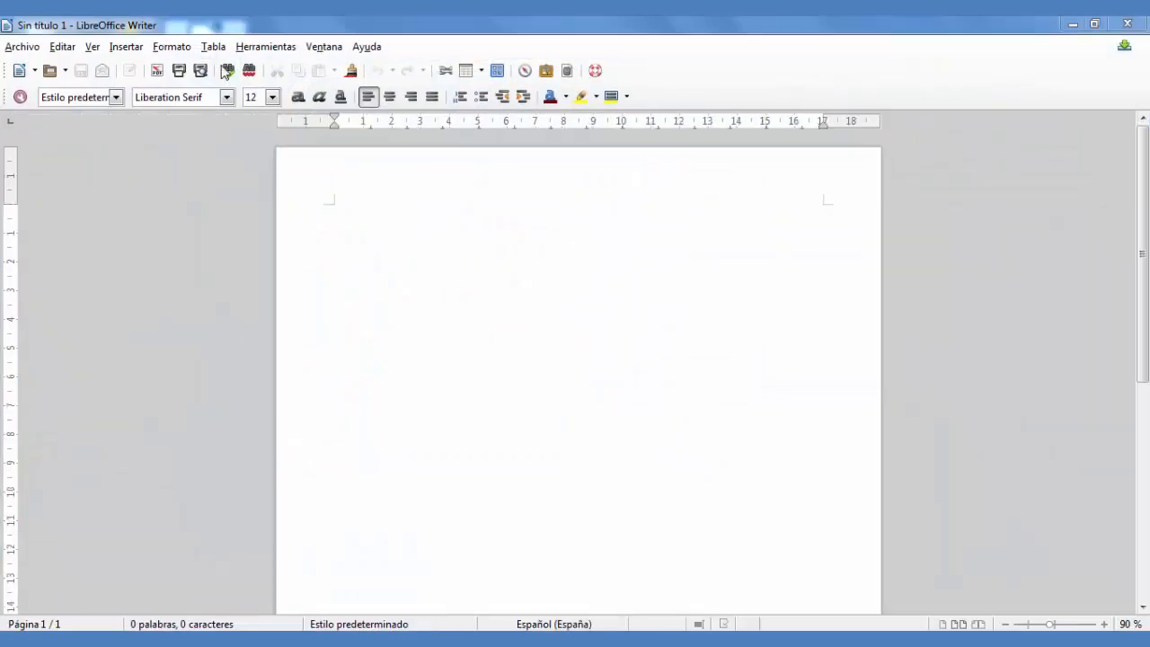
{"action": "left_click", "coordinate": [9, 48]}
{"action": "left_click", "coordinate": [41, 87]}
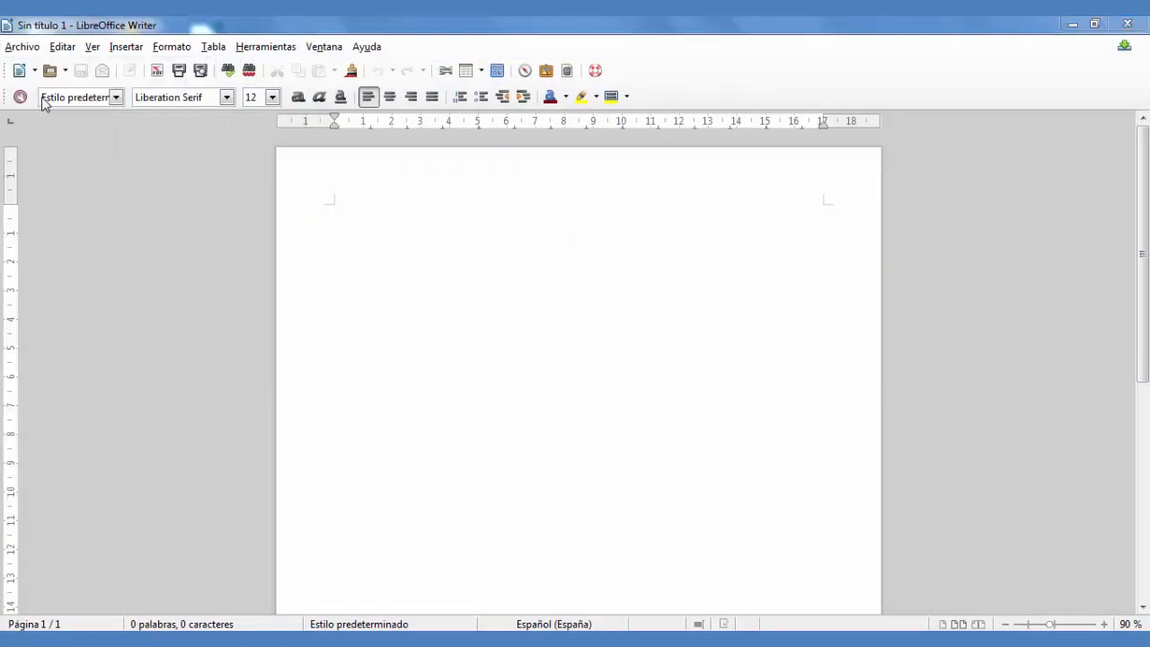
{"action": "scroll", "coordinate": [386, 180], "scroll_direction": "down", "scroll_amount": 6}
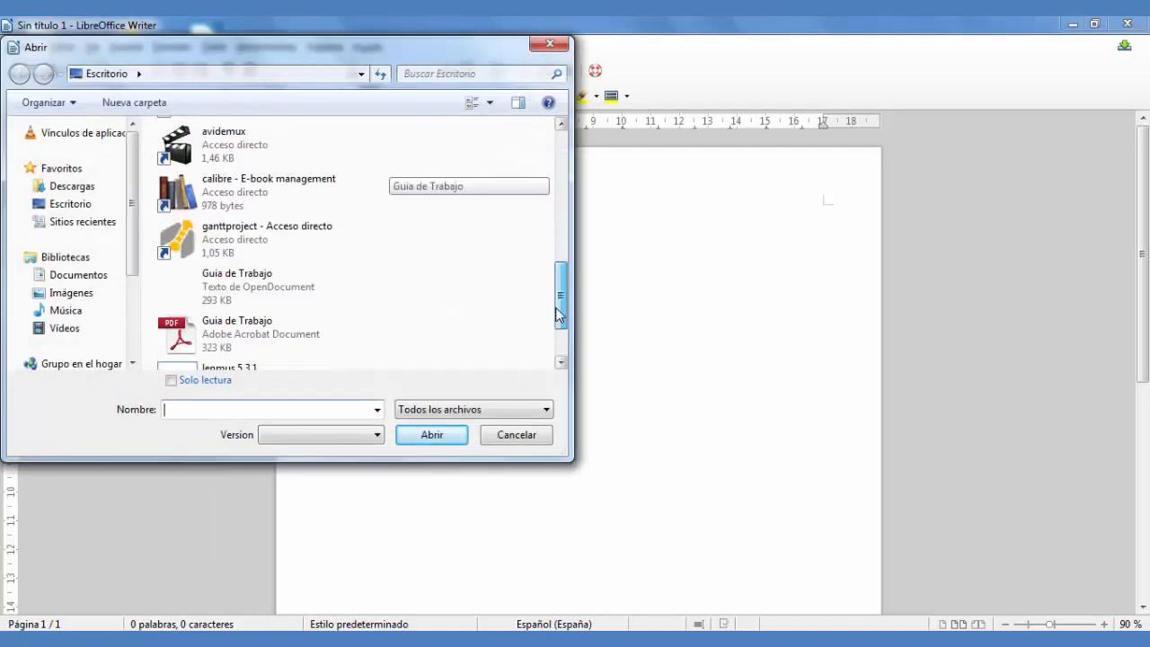
{"action": "left_click", "coordinate": [281, 346]}
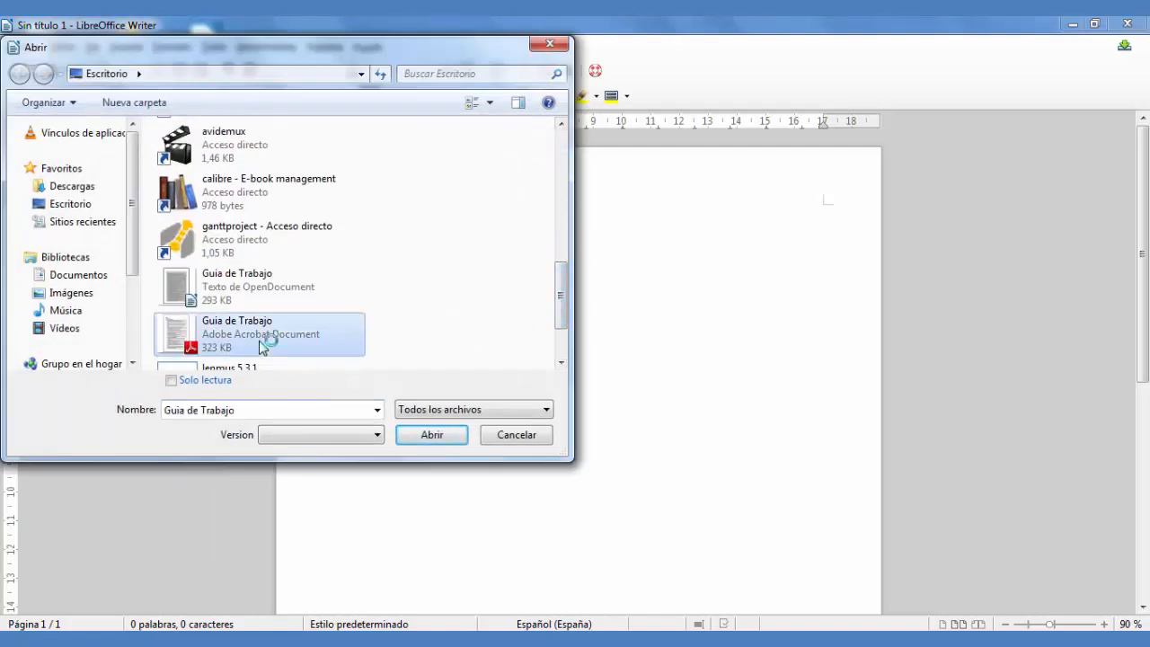
{"action": "left_click", "coordinate": [428, 437]}
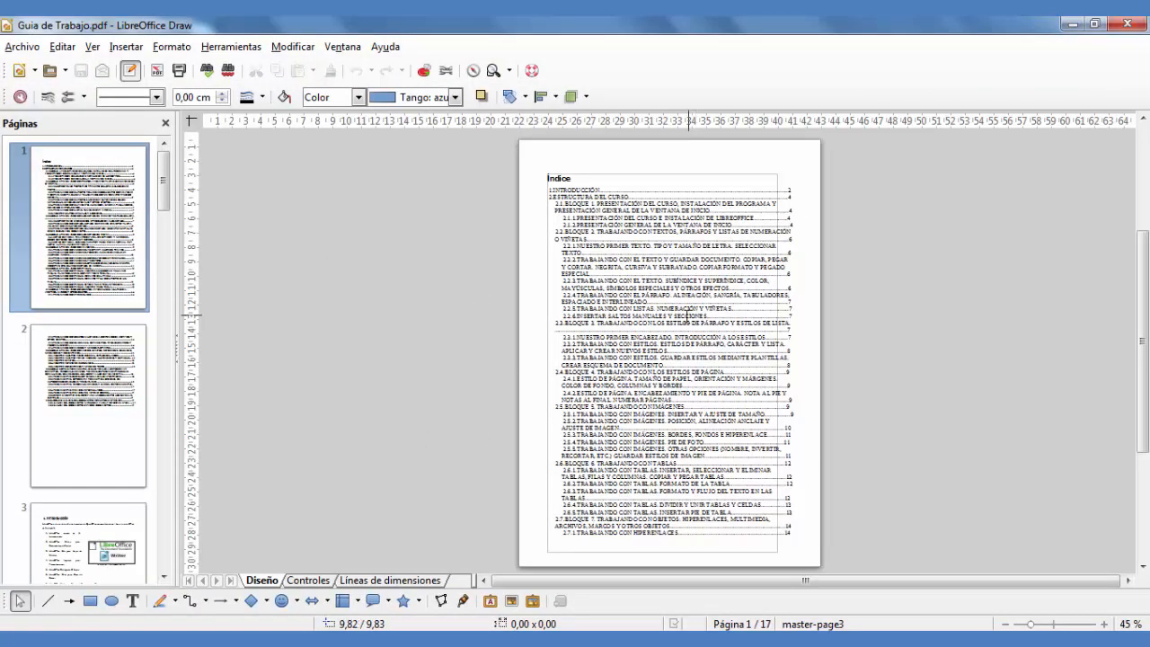
Test editing page 3 of the PDF in Draw by moving the "En este Curso" text line below "Documentos de Texto"
{"action": "scroll", "coordinate": [687, 316], "scroll_direction": "down", "scroll_amount": 3}
{"action": "scroll", "coordinate": [687, 316], "scroll_direction": "down", "scroll_amount": 2}
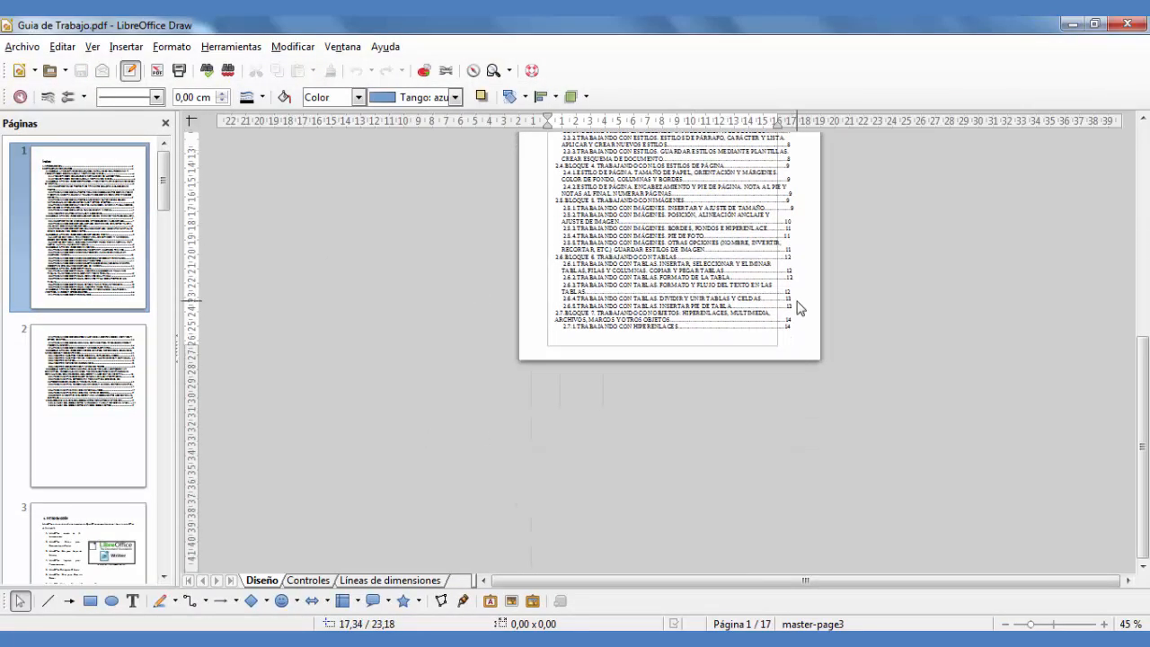
{"action": "left_click", "coordinate": [108, 442]}
{"action": "left_click", "coordinate": [89, 547]}
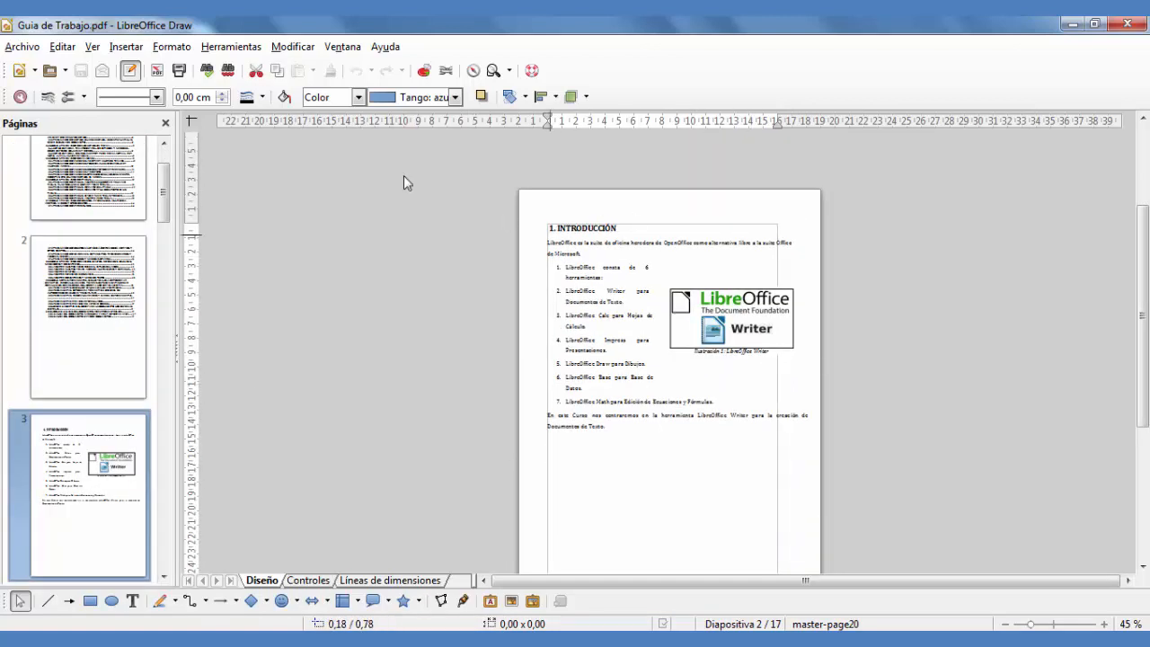
{"action": "left_click", "coordinate": [598, 340]}
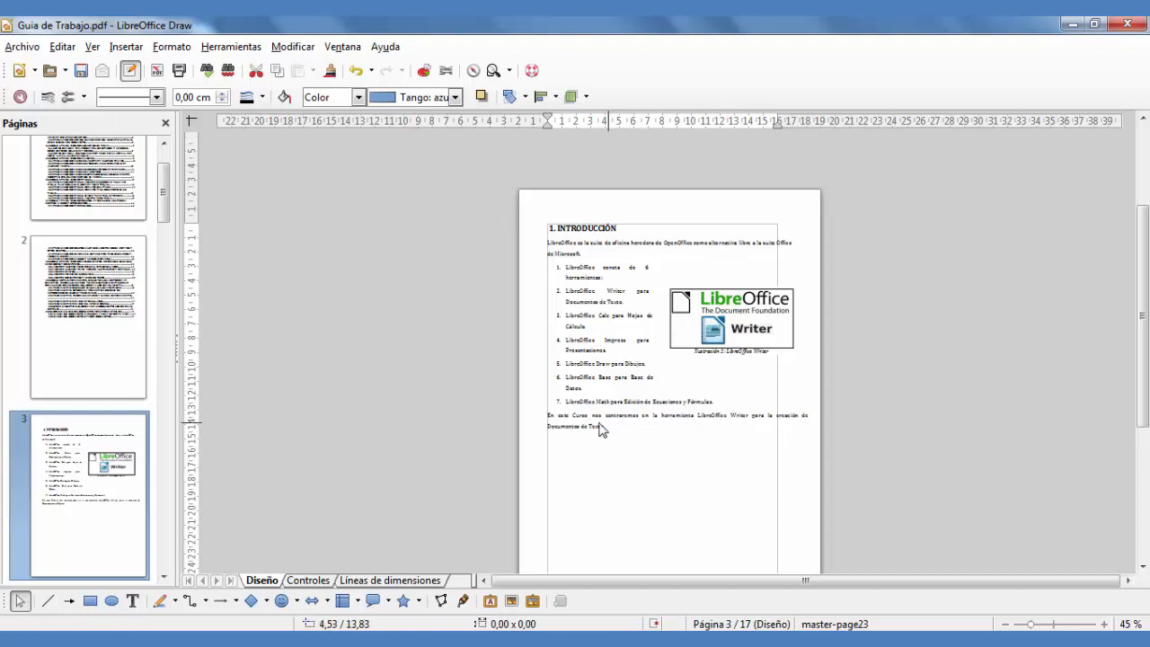
{"action": "left_click_drag", "start_coordinate": [564, 415], "coordinate": [641, 446]}
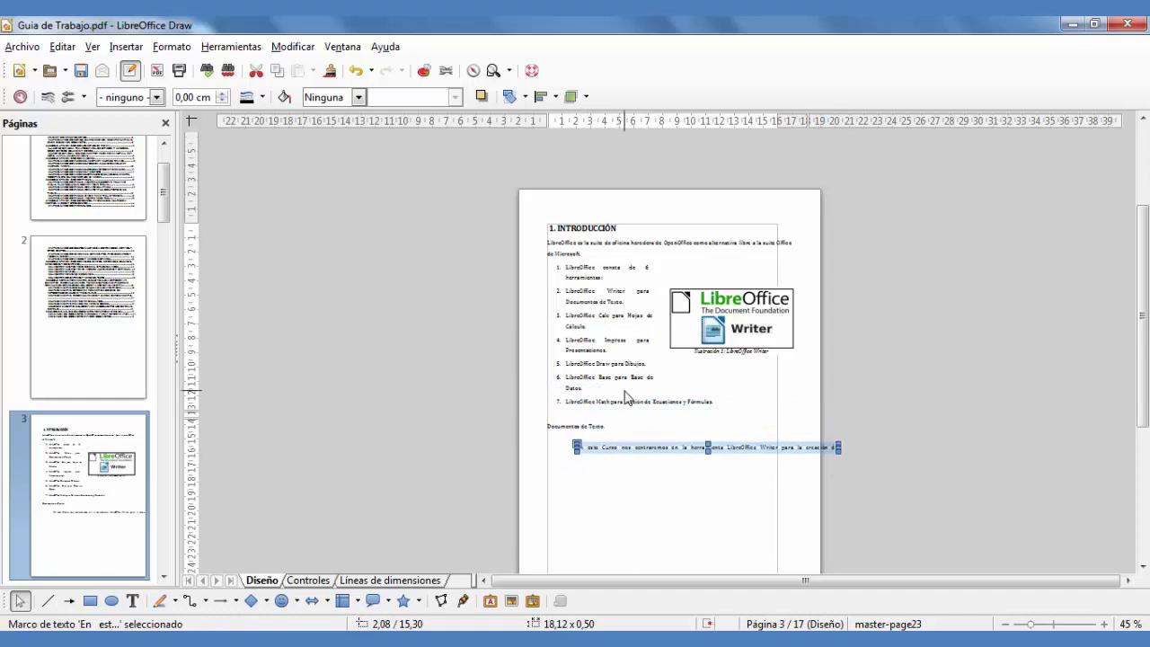
{"action": "scroll", "coordinate": [626, 398], "scroll_direction": "down", "scroll_amount": 6}
{"action": "scroll", "coordinate": [626, 398], "scroll_direction": "up", "scroll_amount": 4}
{"action": "scroll", "coordinate": [626, 398], "scroll_direction": "up", "scroll_amount": 2}
Close the PDF in Draw without saving the changes, and close the blank Writer document
{"action": "left_click", "coordinate": [1123, 24]}
{"action": "left_click", "coordinate": [621, 370]}
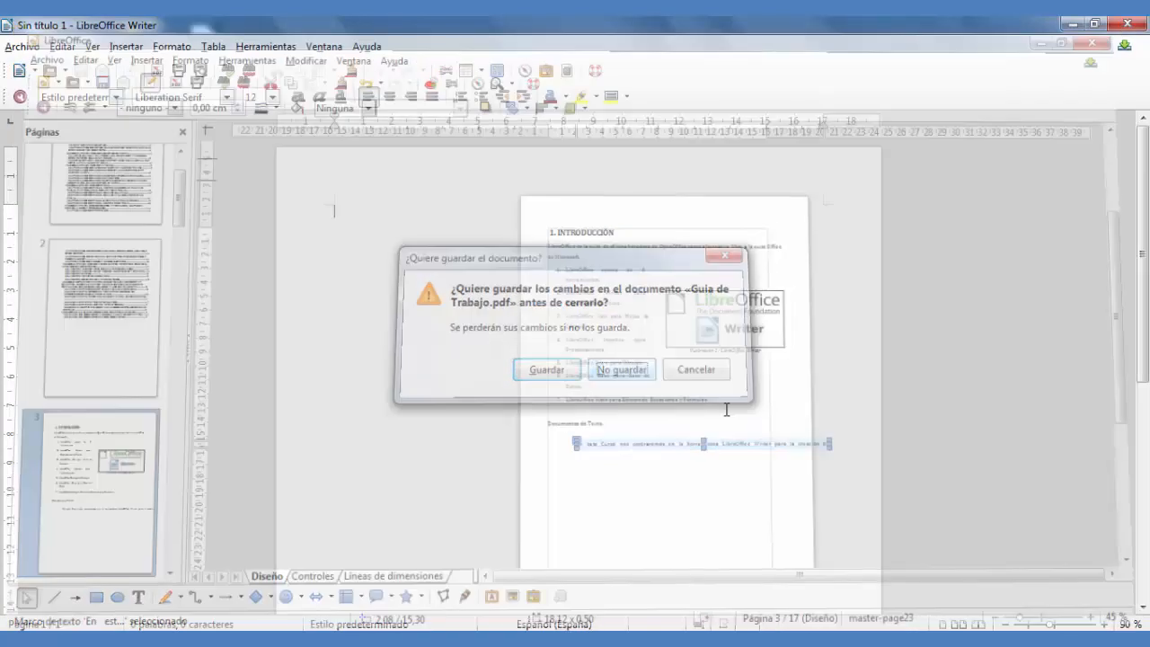
{"action": "left_click", "coordinate": [1129, 24]}
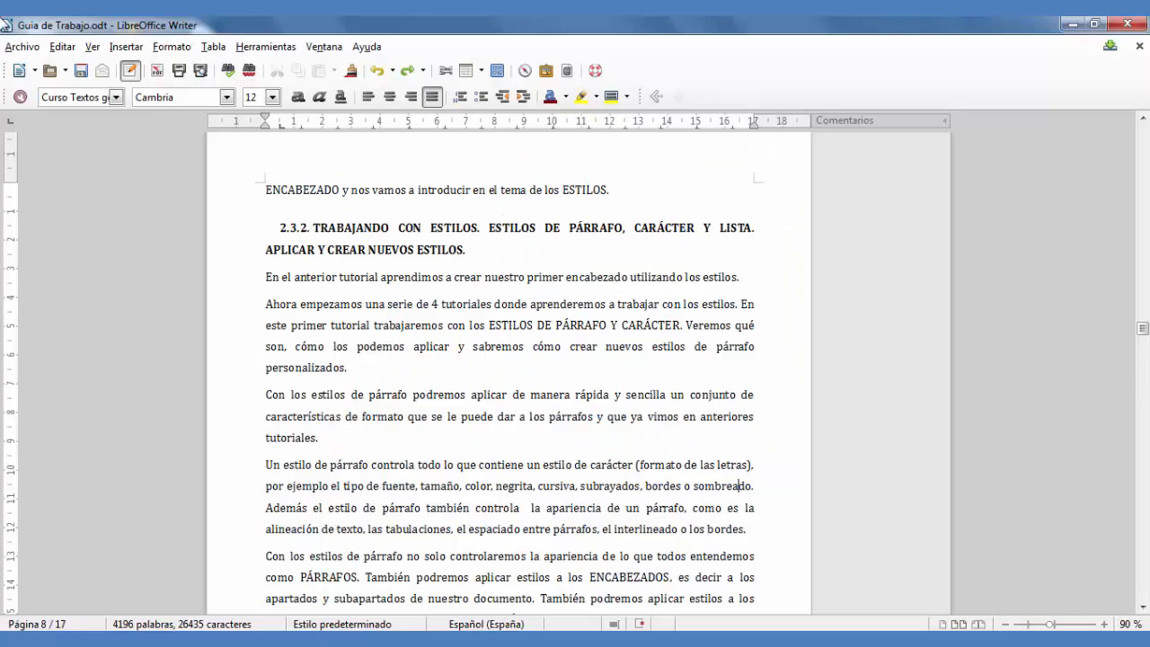
Reopen the PDF export options for Guia de Trabajo.odt, enable exporting bookmarks and leave the OpenDocument file not embedded
{"action": "left_click", "coordinate": [22, 46]}
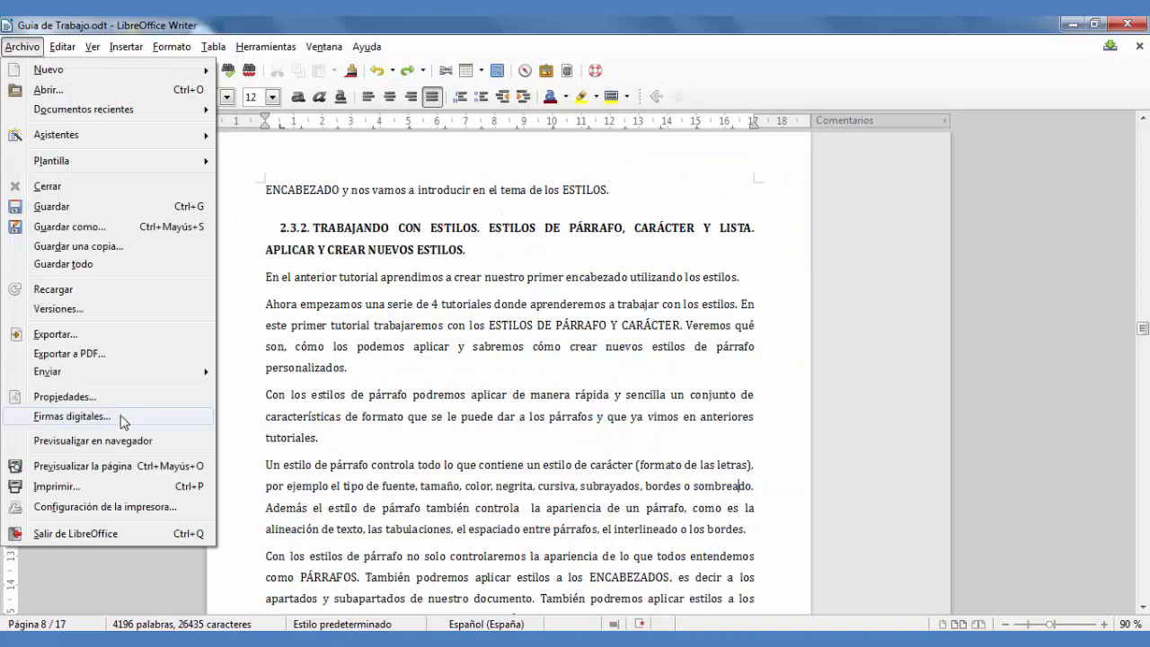
{"action": "left_click", "coordinate": [70, 353]}
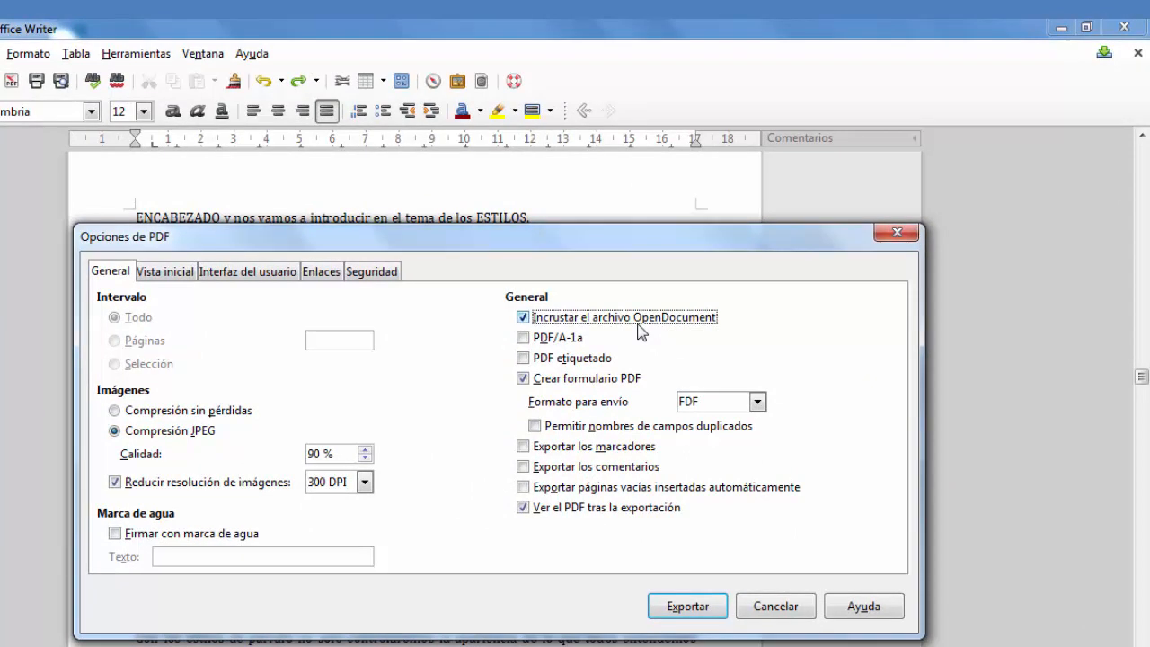
{"action": "left_click", "coordinate": [523, 447]}
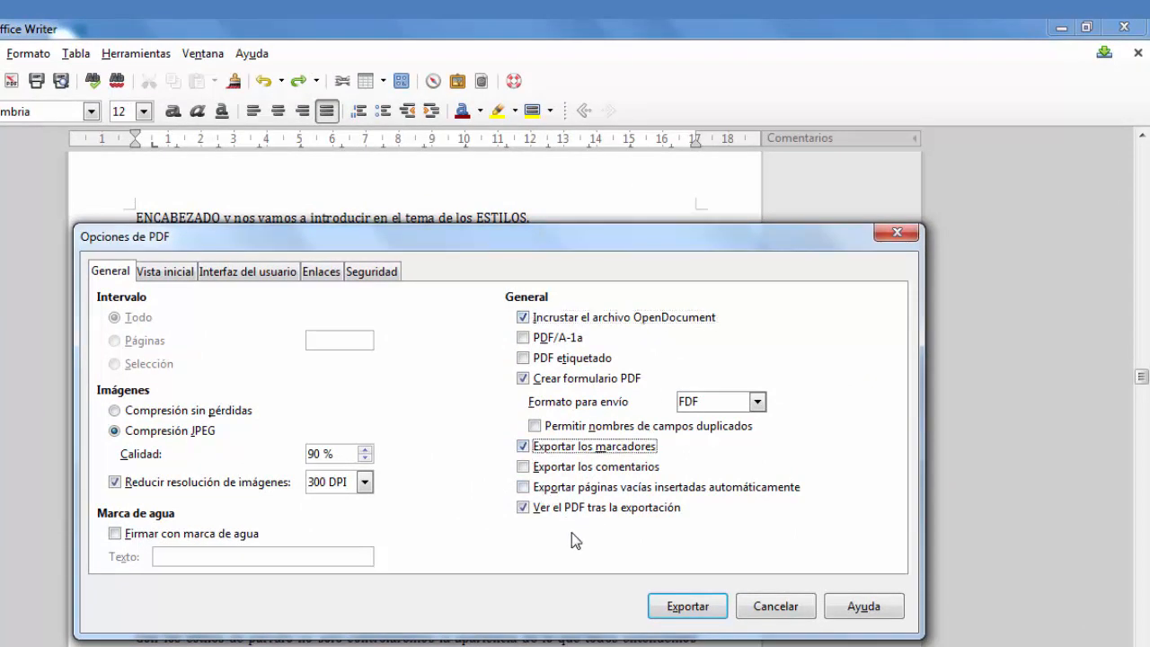
{"action": "left_click", "coordinate": [524, 318]}
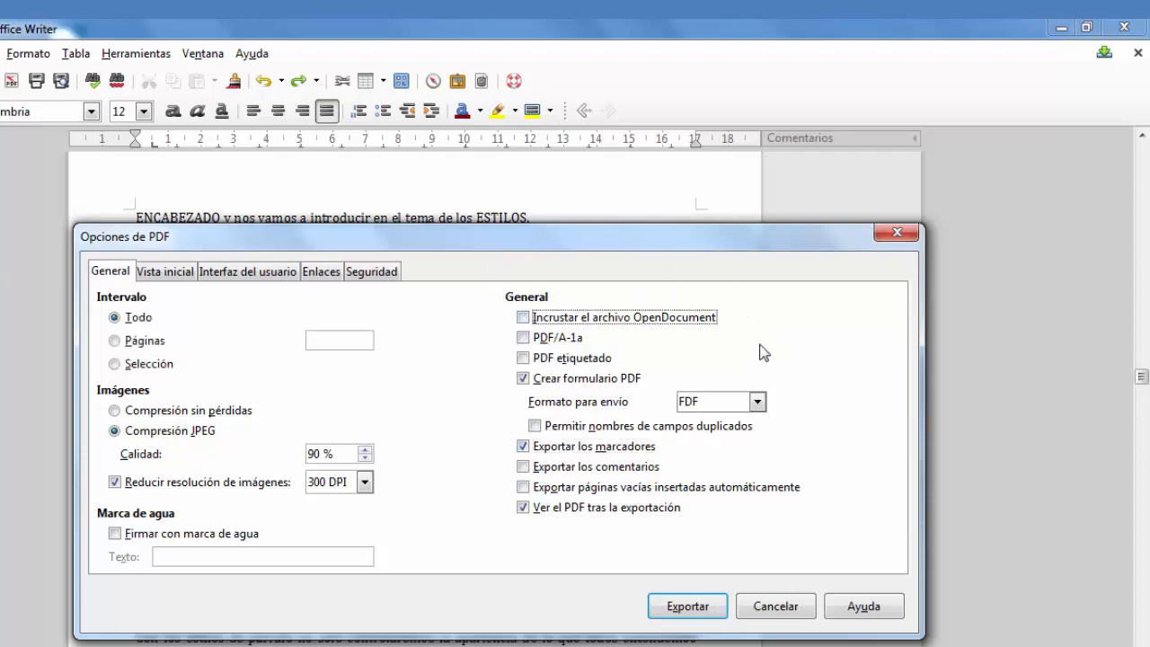
Review the Enlaces, Vista inicial, Interfaz del usuario and Seguridad settings in the PDF options
{"action": "left_click", "coordinate": [321, 273]}
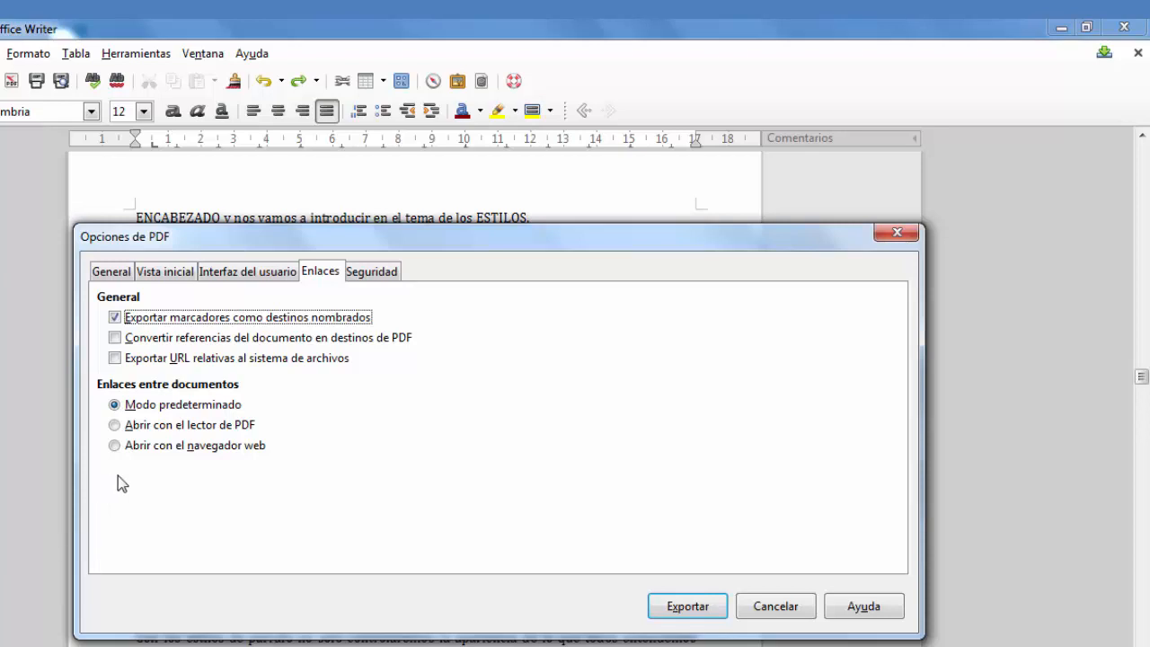
{"action": "left_click", "coordinate": [173, 278]}
{"action": "left_click", "coordinate": [266, 275]}
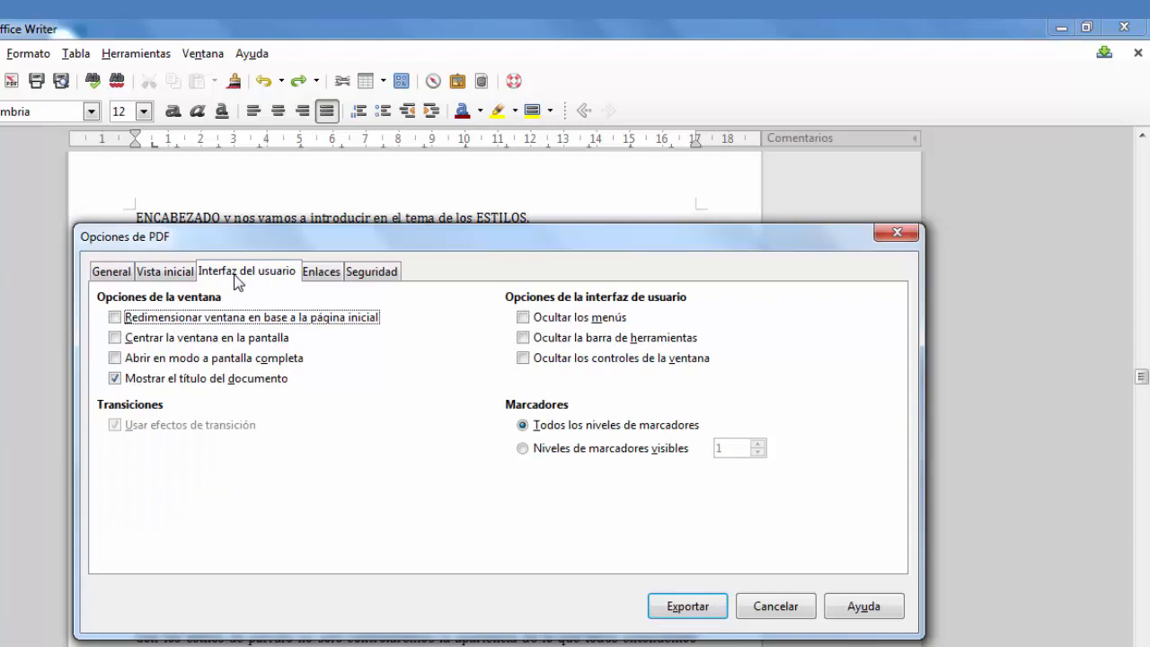
{"action": "left_click", "coordinate": [368, 276]}
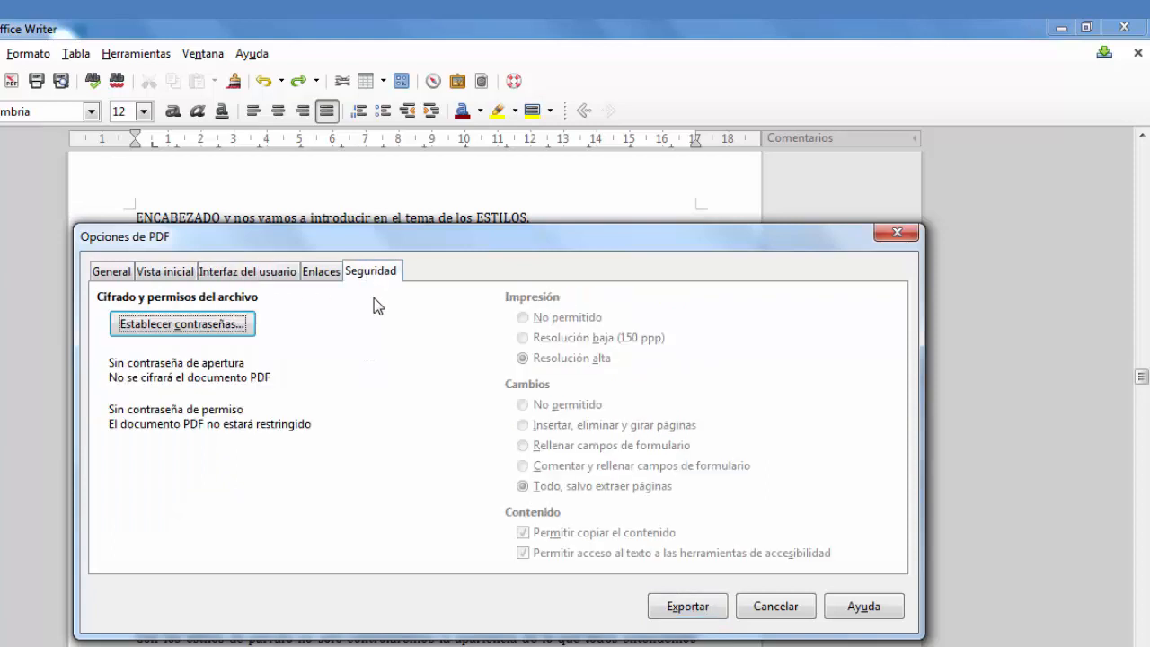
Try Solo la página as the initial view's pane setting, and return it to Marcadores y página
{"action": "left_click", "coordinate": [179, 278]}
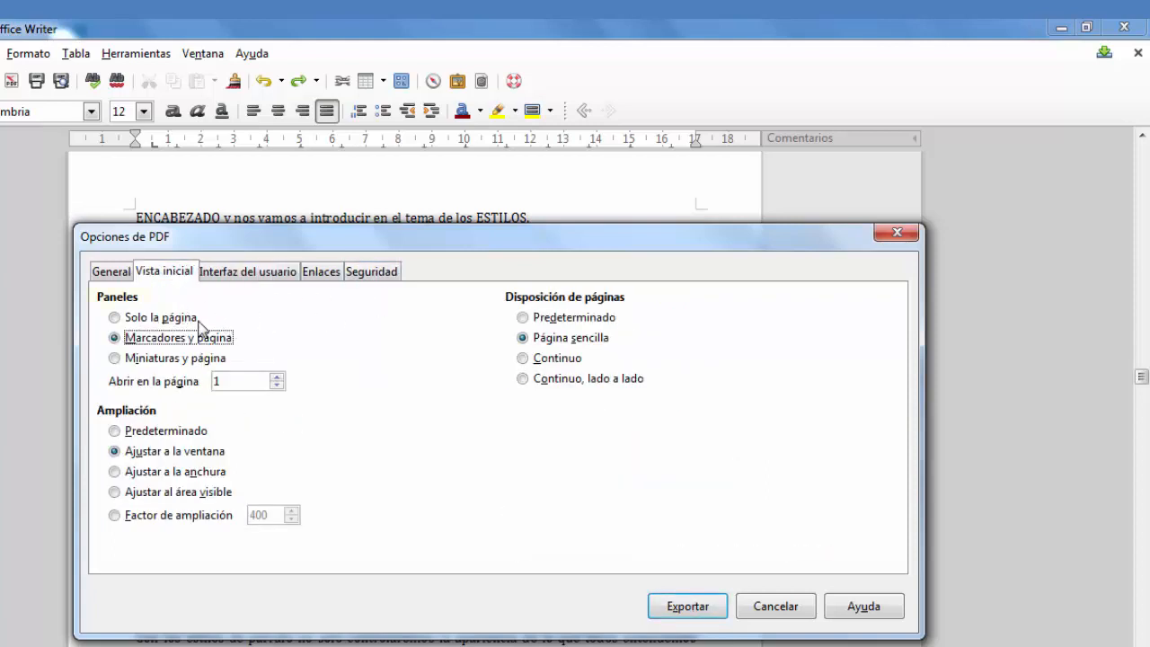
{"action": "left_click", "coordinate": [131, 322]}
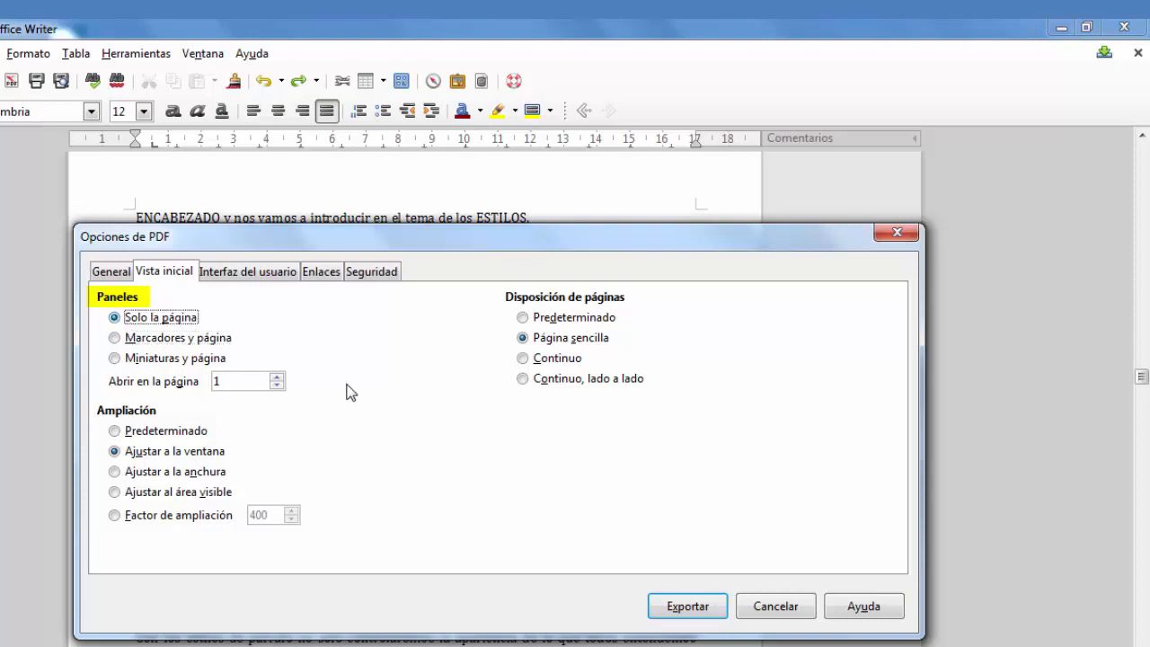
{"action": "left_click", "coordinate": [146, 346]}
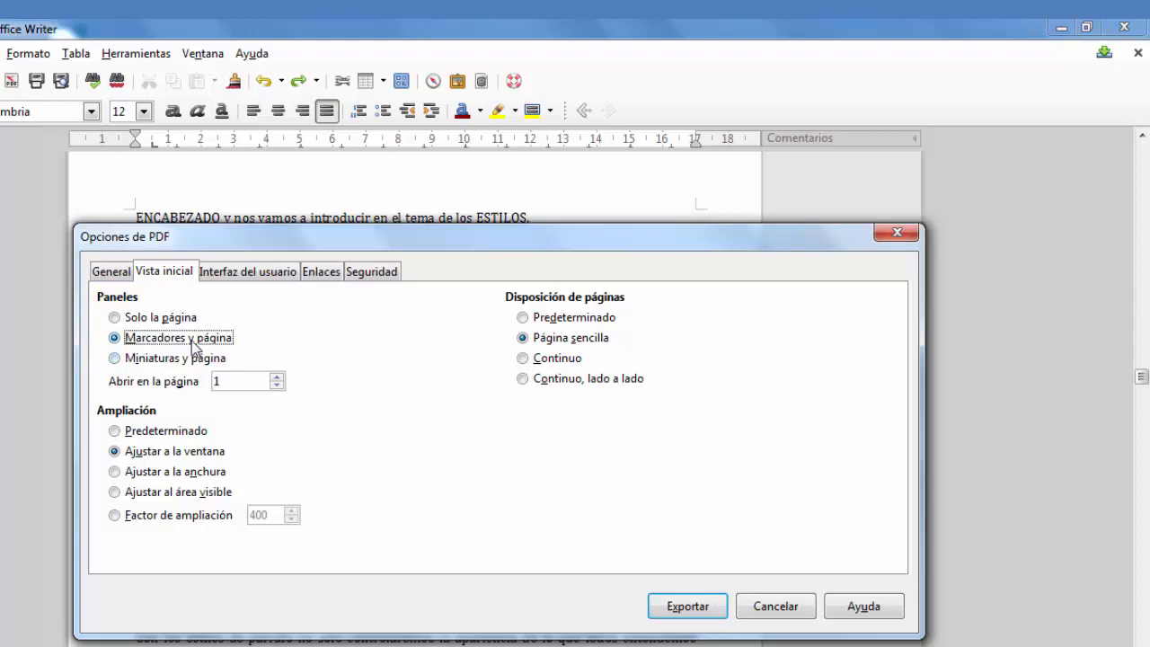
Check the General export settings against Vista inicial, and set the initial view's pane to Solo la página
{"action": "left_click", "coordinate": [109, 280]}
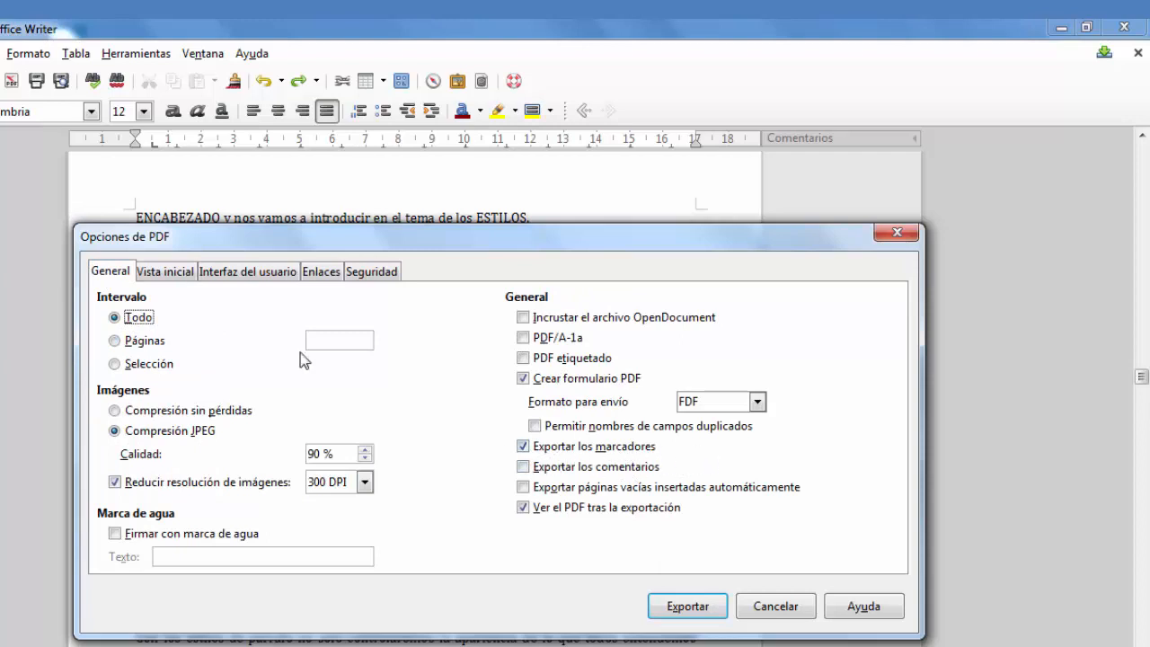
{"action": "left_click", "coordinate": [182, 278]}
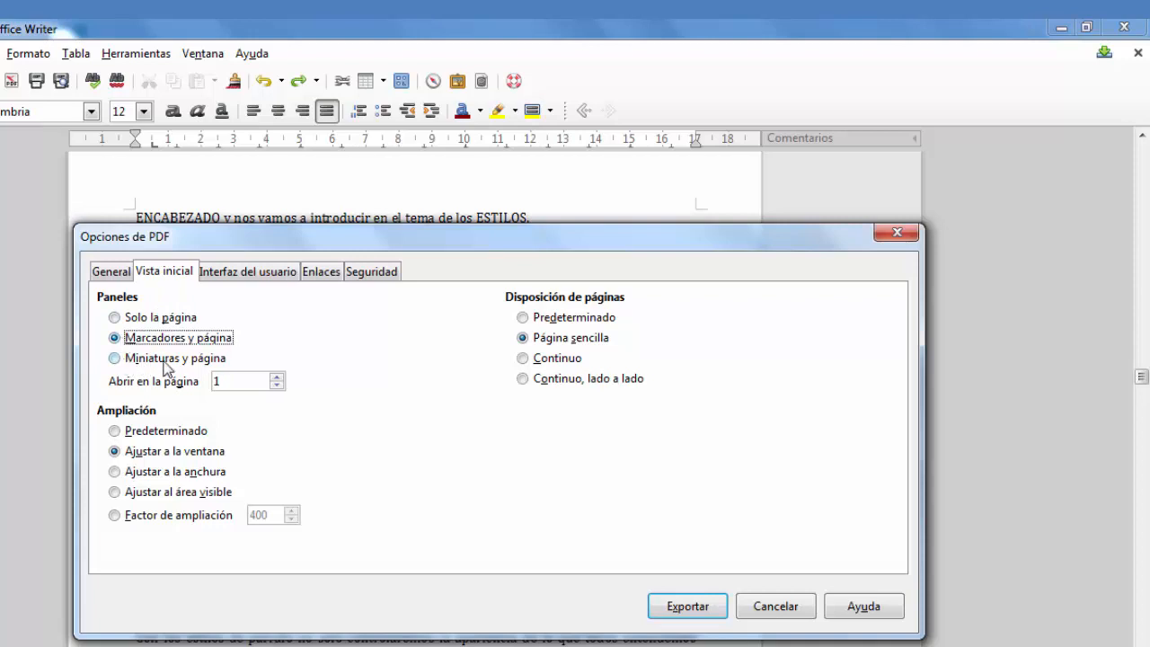
{"action": "left_click", "coordinate": [105, 275]}
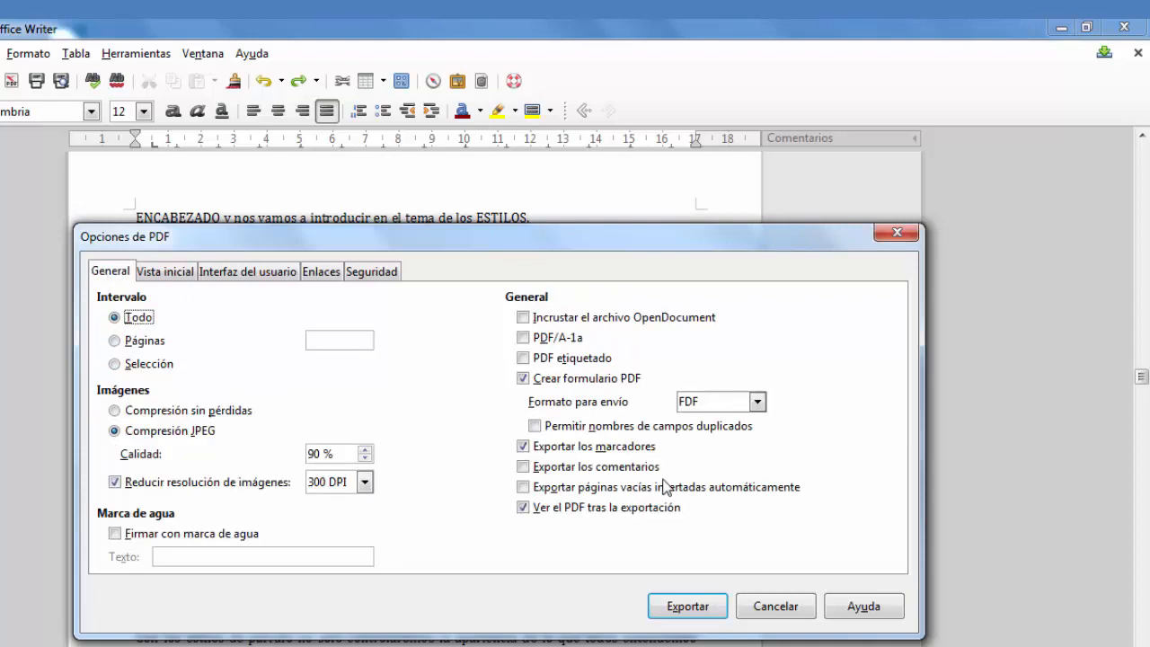
{"action": "left_click", "coordinate": [185, 274]}
{"action": "left_click", "coordinate": [131, 324]}
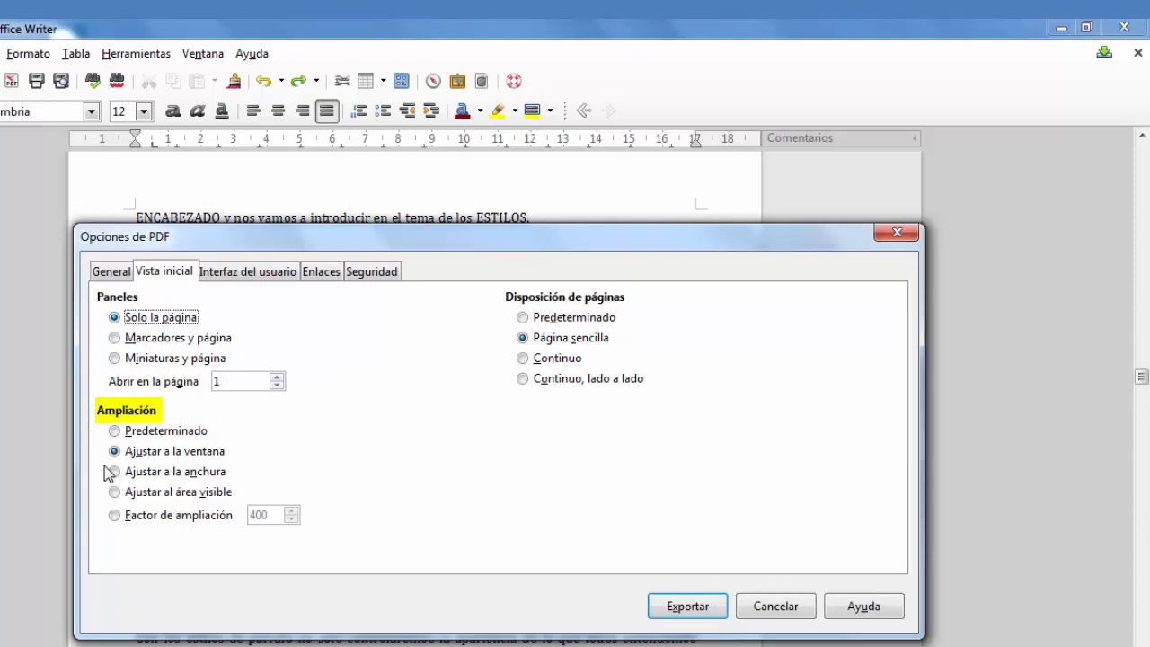
Try the Predeterminado, Ajustar a la anchura, Ajustar al área visible and Factor de ampliación magnifications, and return to Ajustar a la ventana
{"action": "left_click", "coordinate": [117, 431]}
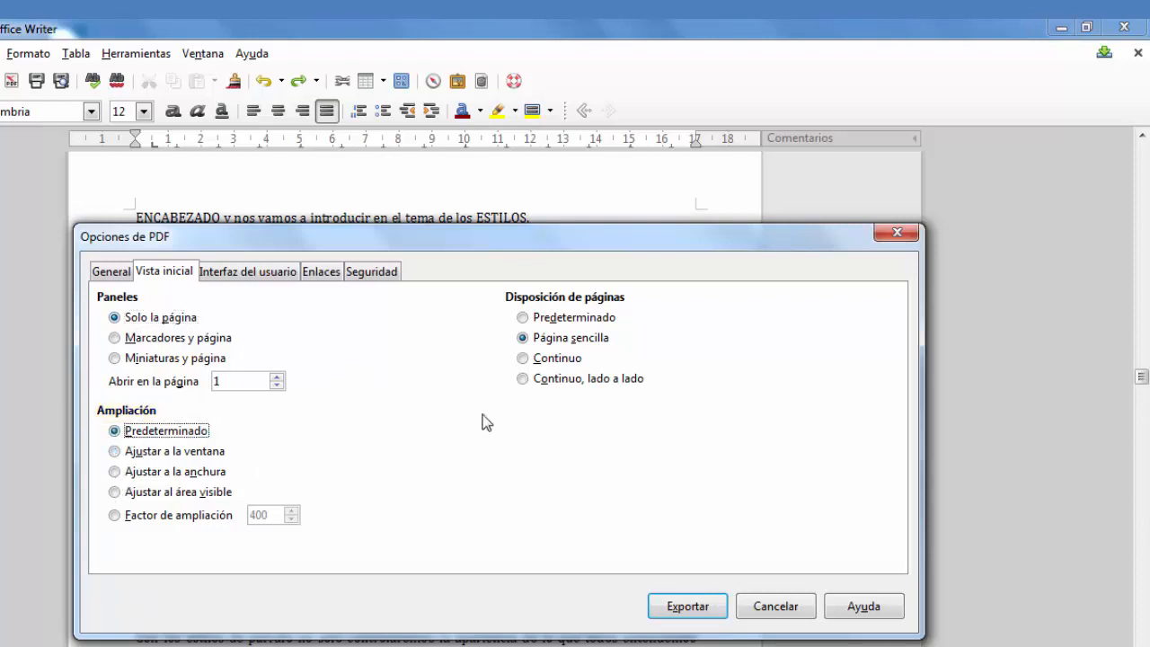
{"action": "left_click", "coordinate": [116, 452]}
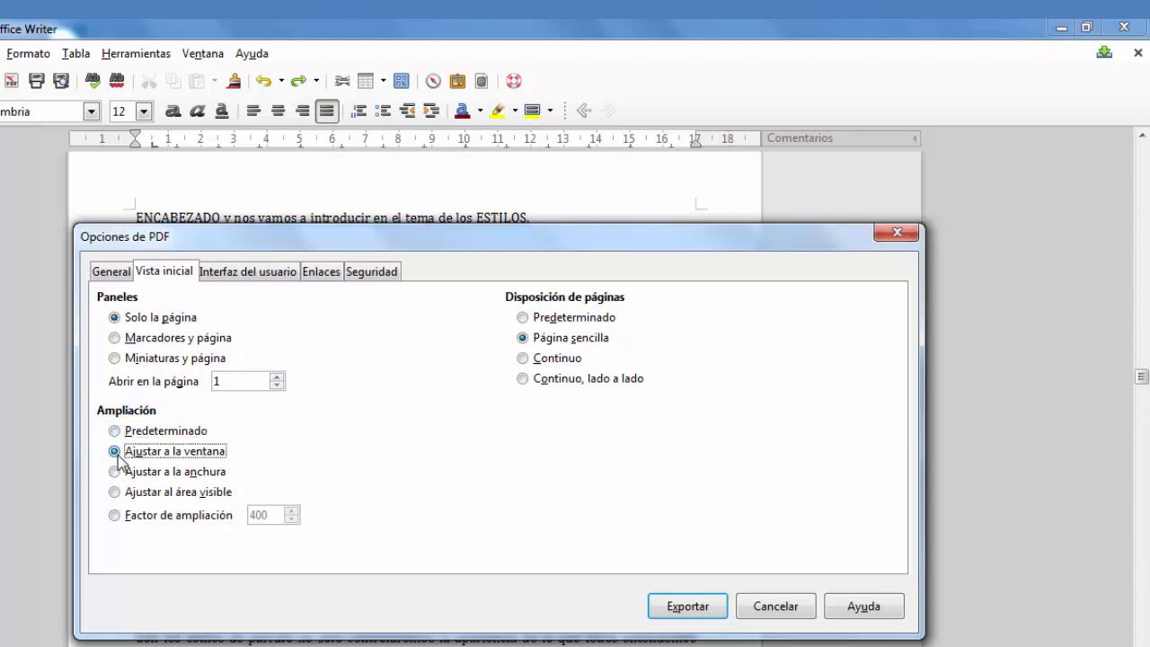
{"action": "left_click", "coordinate": [115, 471]}
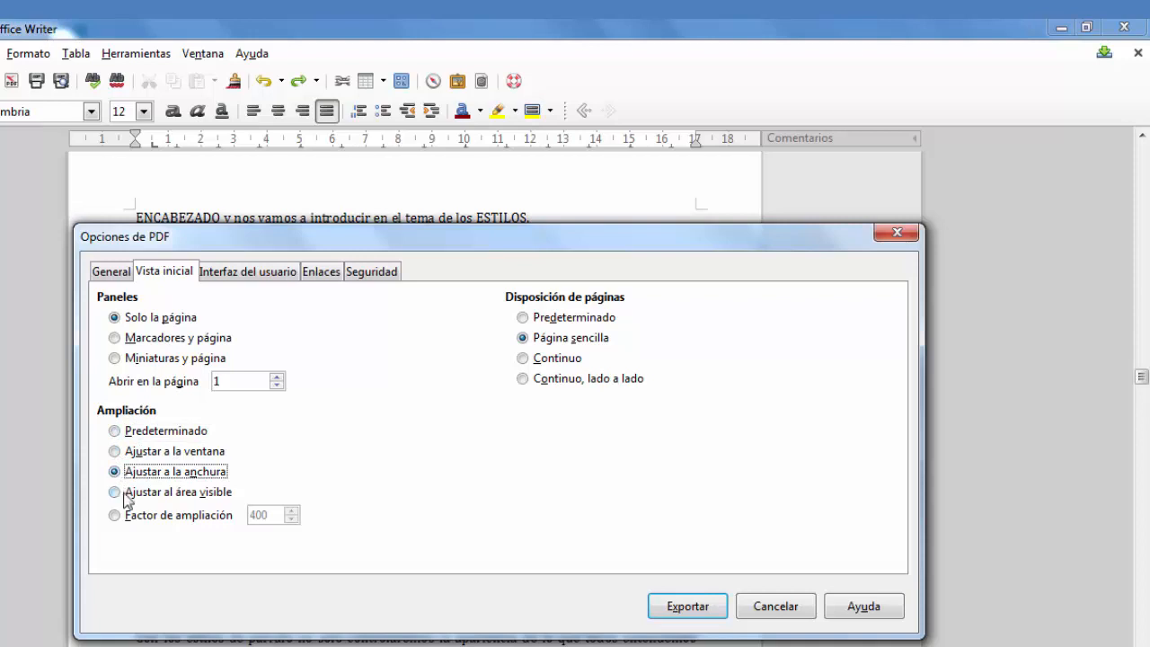
{"action": "left_click", "coordinate": [115, 492]}
{"action": "left_click", "coordinate": [117, 516]}
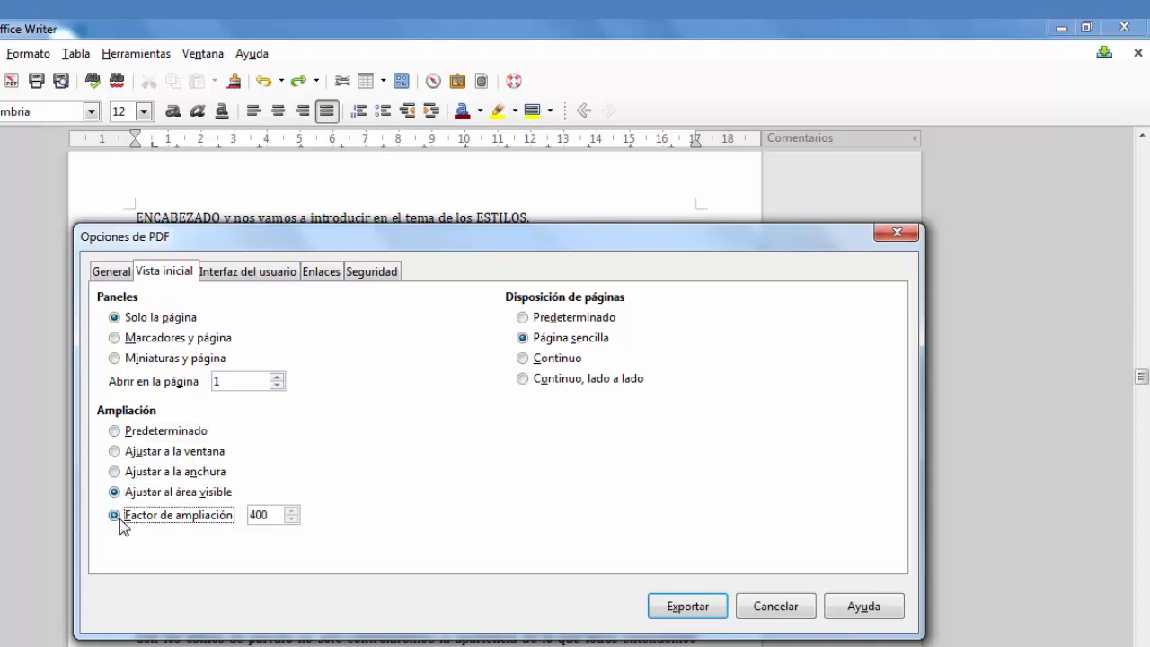
{"action": "left_click", "coordinate": [115, 452]}
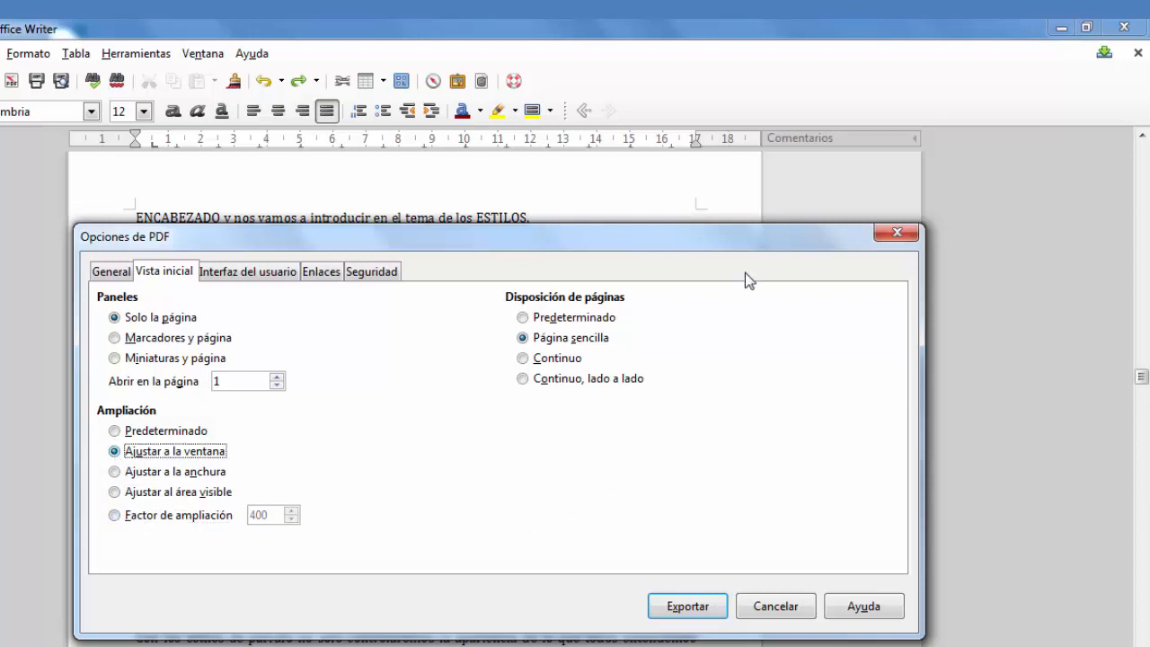
Try the Predeterminado, Continuo and Continuo, lado a lado page layouts, and return to Página sencilla
{"action": "left_click", "coordinate": [522, 317]}
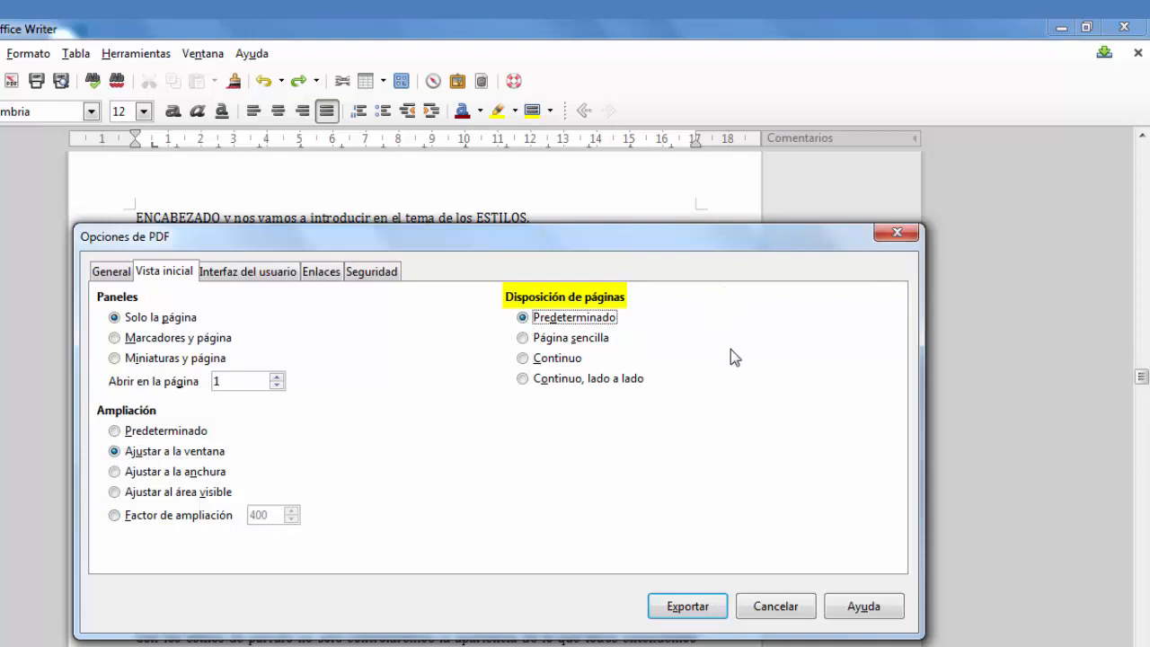
{"action": "left_click", "coordinate": [523, 337]}
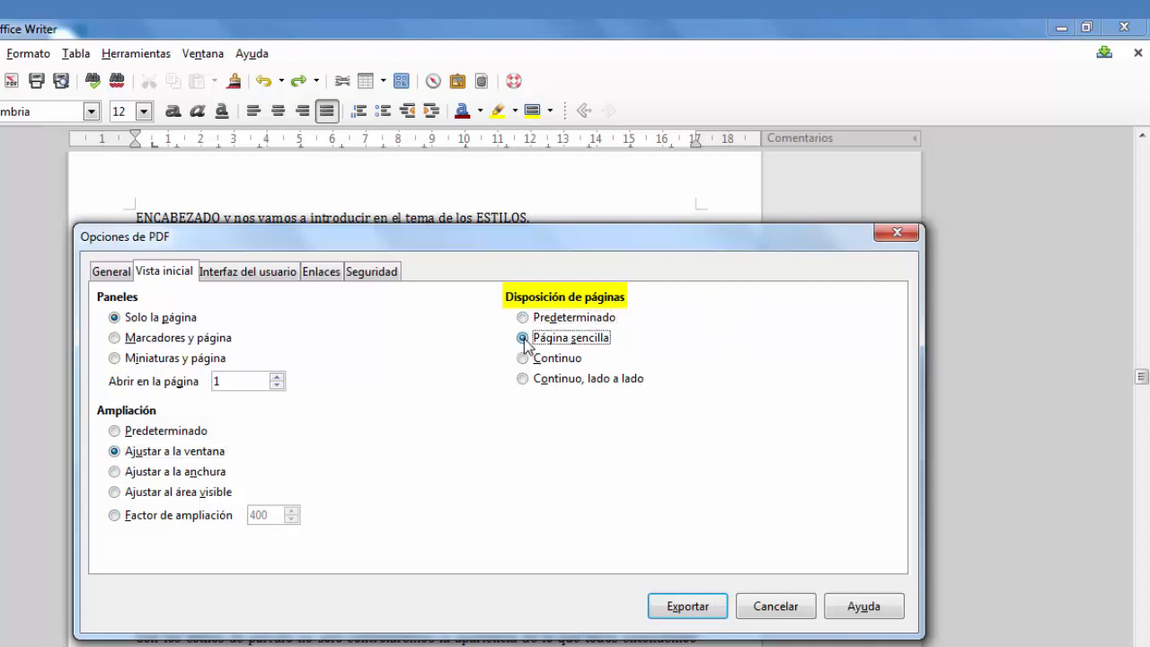
{"action": "left_click", "coordinate": [529, 358]}
{"action": "left_click", "coordinate": [550, 382]}
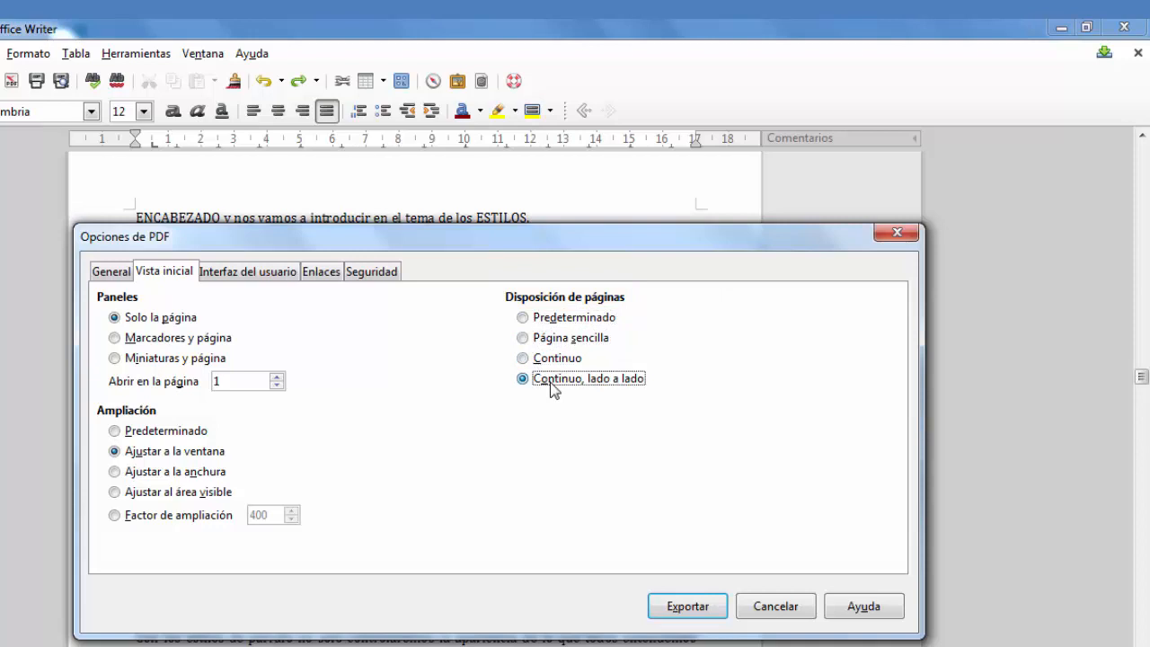
{"action": "left_click", "coordinate": [524, 338]}
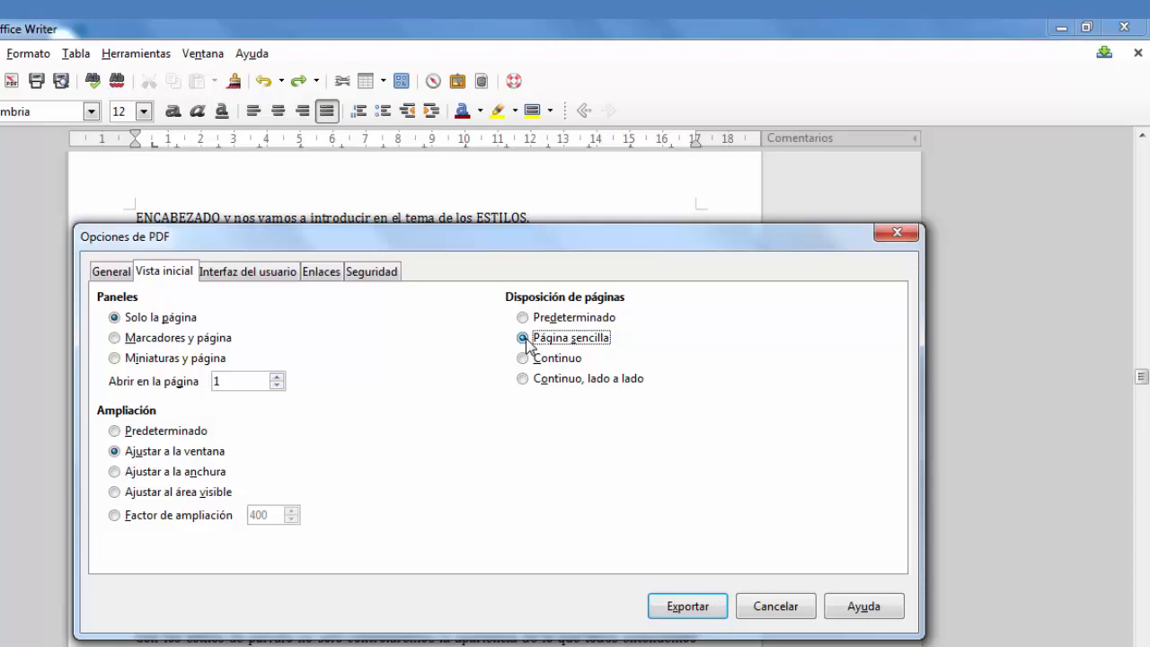
Export the document to Escritorio as Guia de Trabajo.pdf, replacing the existing file
{"action": "left_click", "coordinate": [703, 606]}
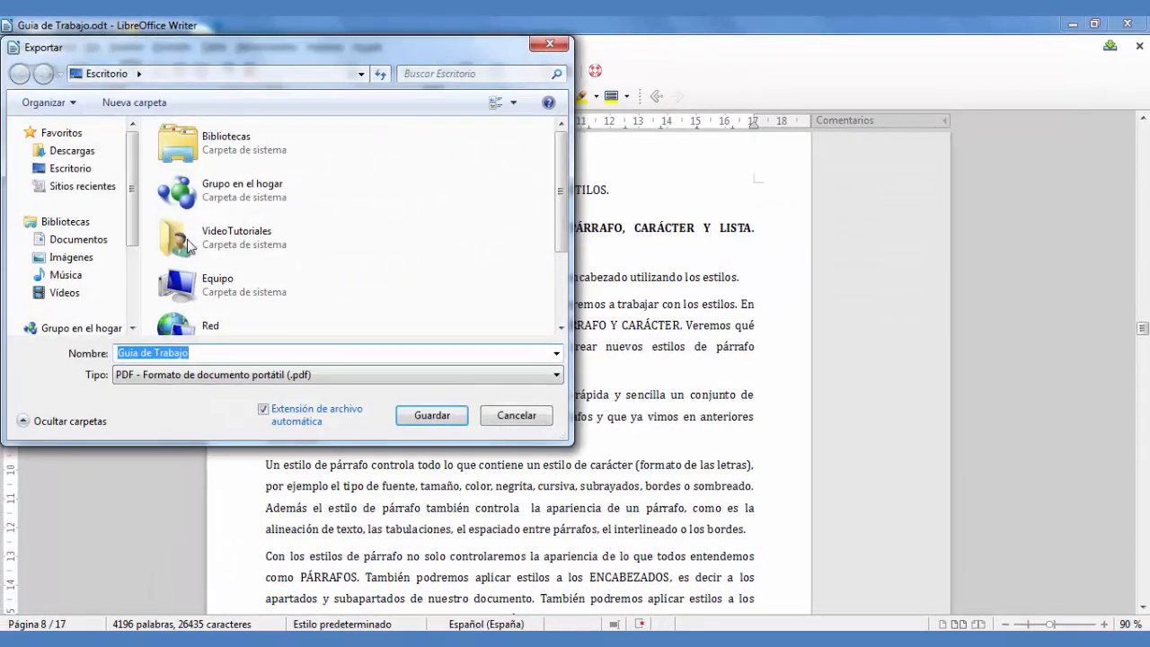
{"action": "left_click", "coordinate": [72, 168]}
{"action": "left_click", "coordinate": [431, 419]}
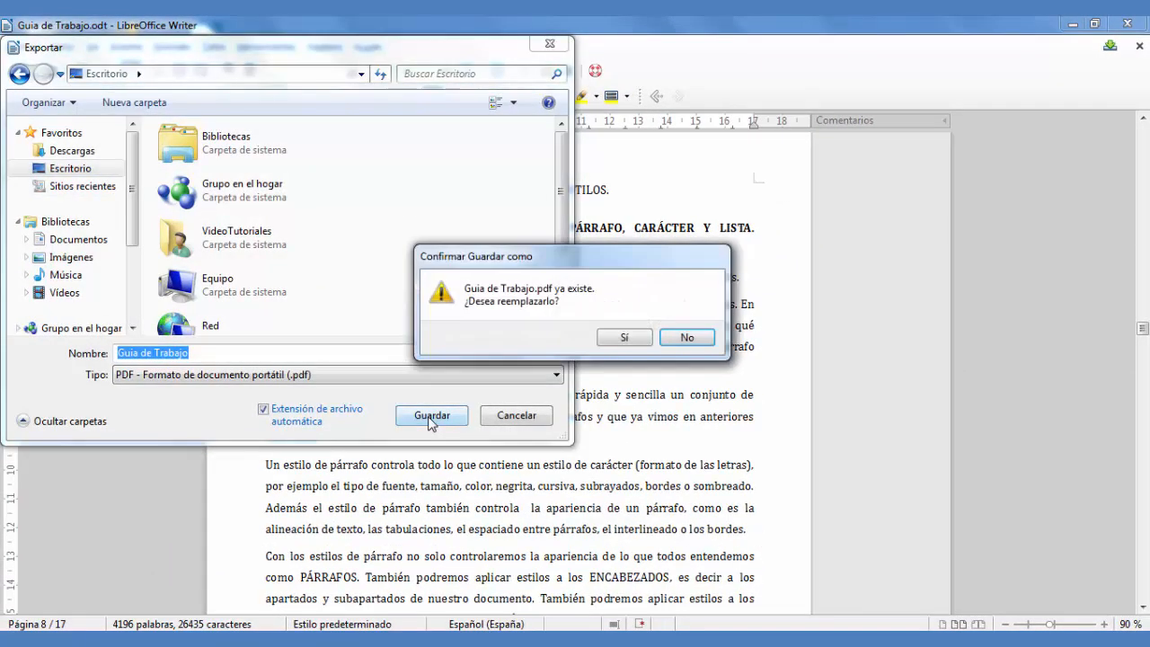
{"action": "left_click", "coordinate": [633, 336]}
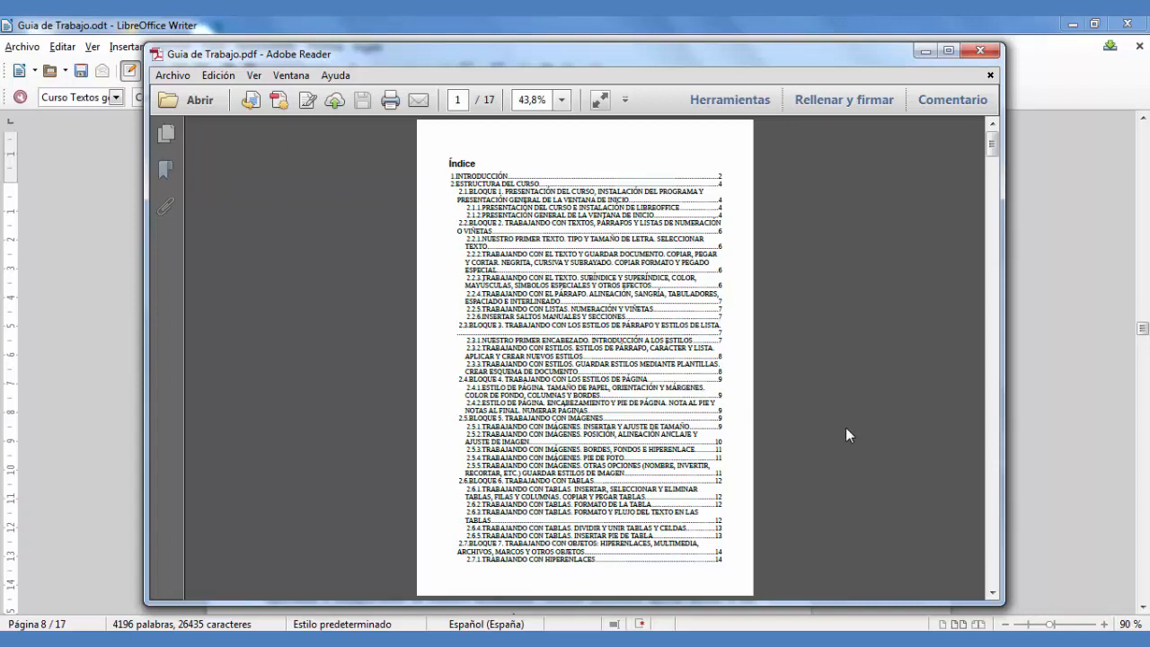
Examine the exported PDF's bookmarks and page thumbnails in Adobe Reader, and collapse the navigation pane
{"action": "left_click", "coordinate": [167, 172]}
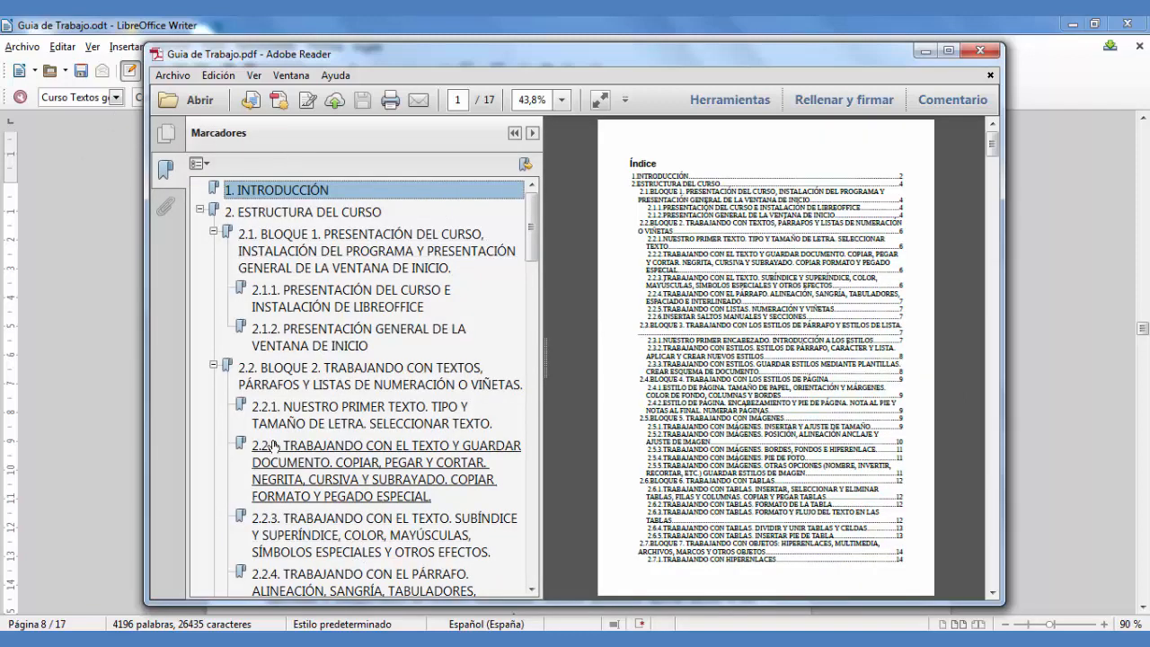
{"action": "left_click", "coordinate": [168, 136]}
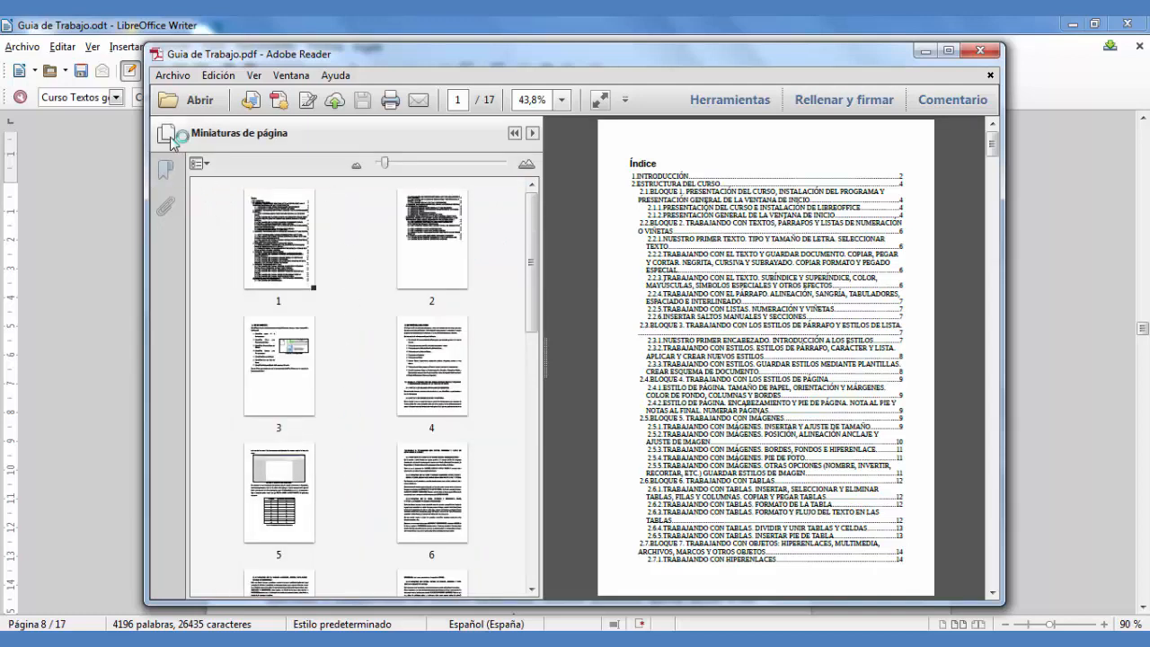
{"action": "left_click", "coordinate": [513, 133]}
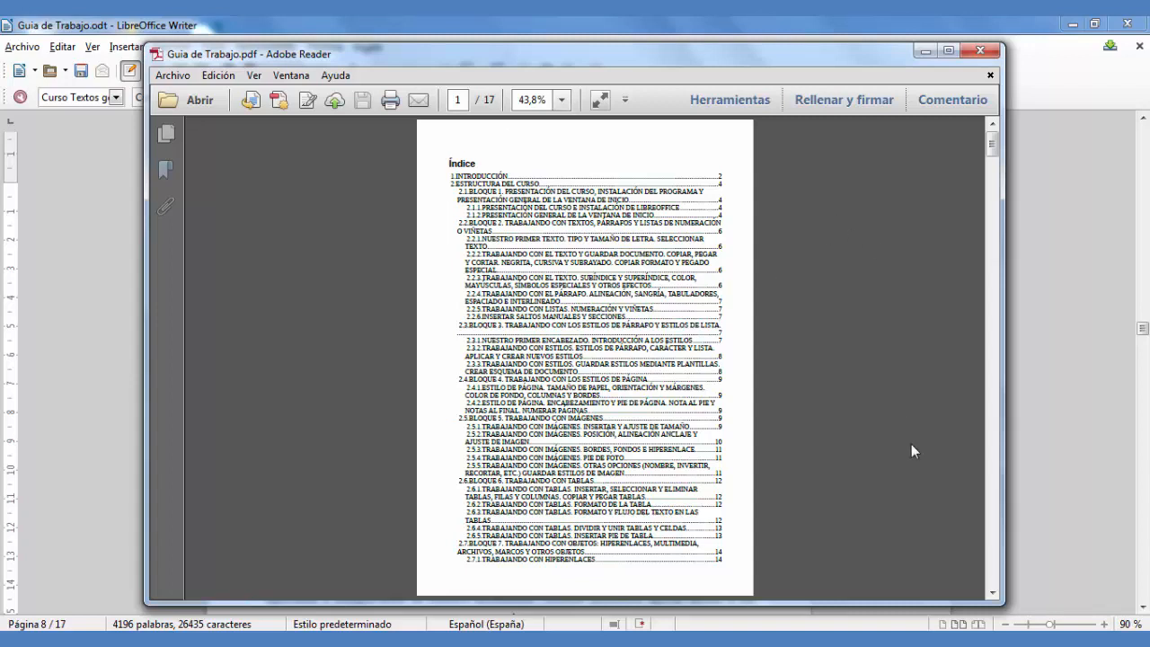
Page through the exported PDF as far as page 4 to check the single-page layout, and close it
{"action": "left_click", "coordinate": [992, 592]}
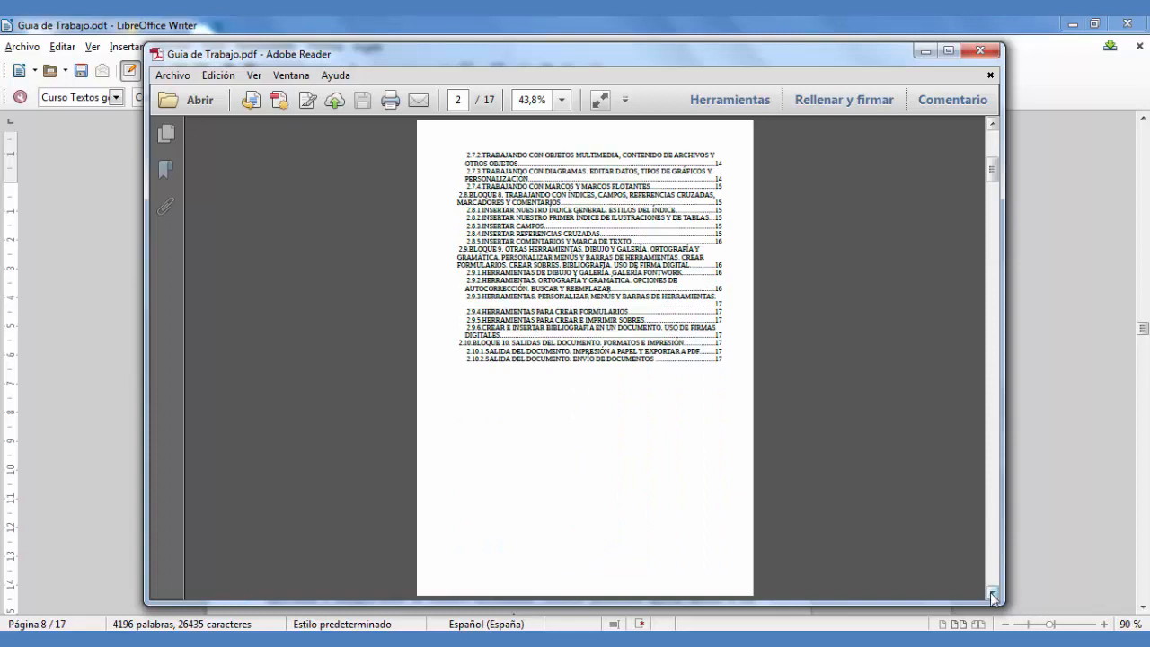
{"action": "left_click", "coordinate": [991, 593]}
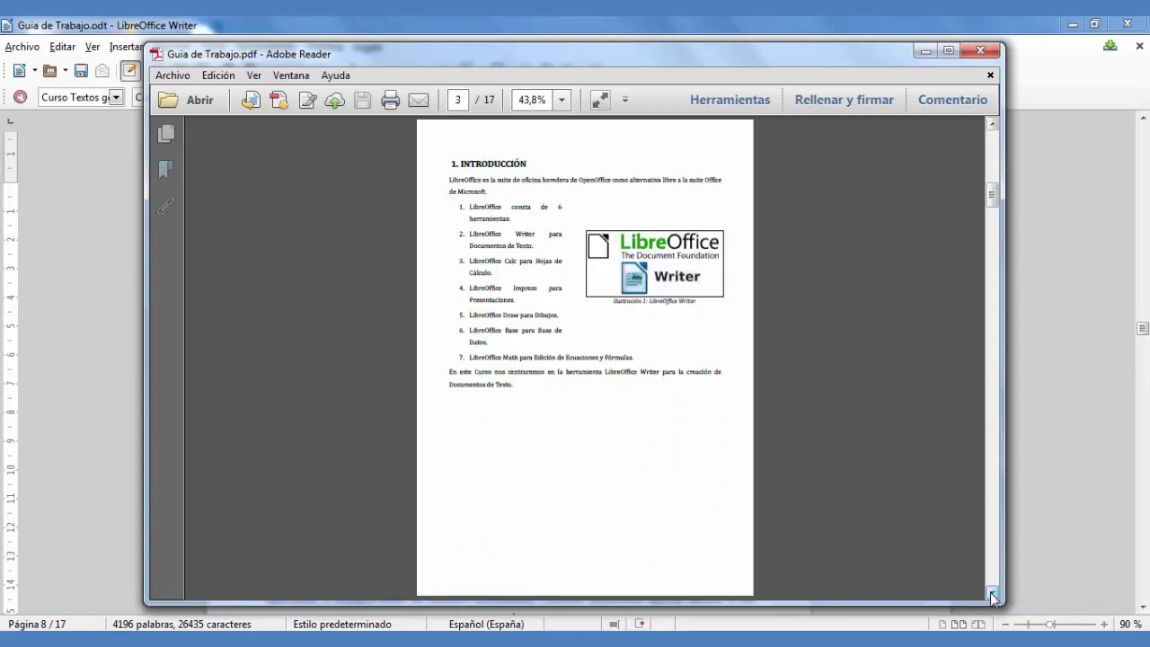
{"action": "left_click", "coordinate": [992, 595]}
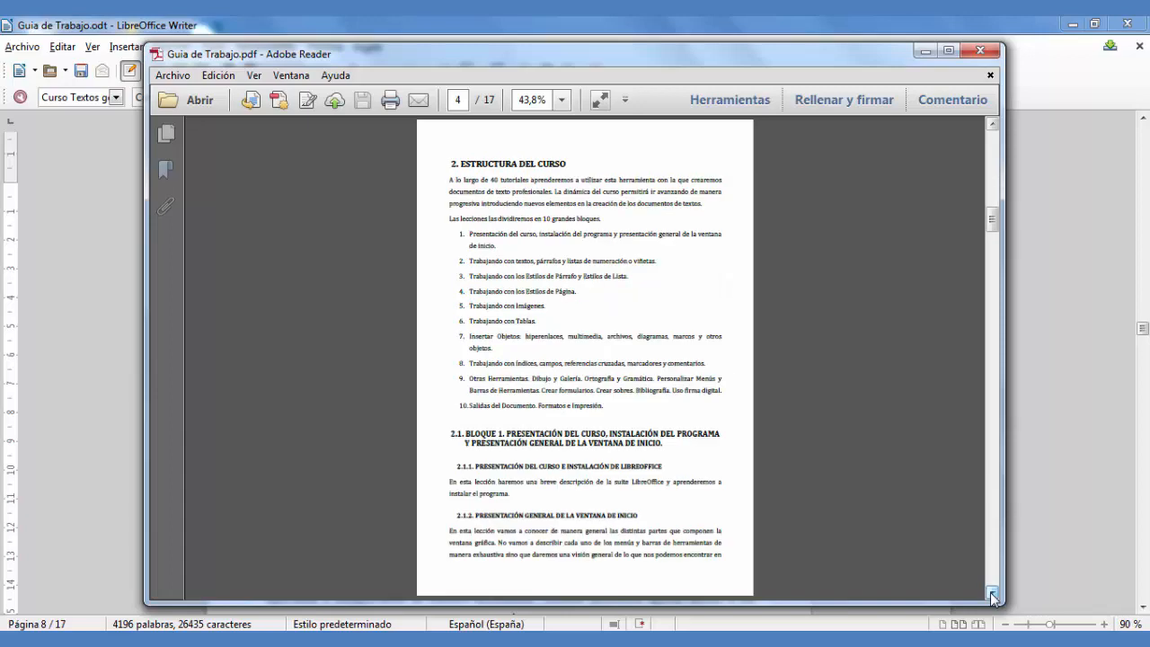
{"action": "left_click", "coordinate": [979, 50]}
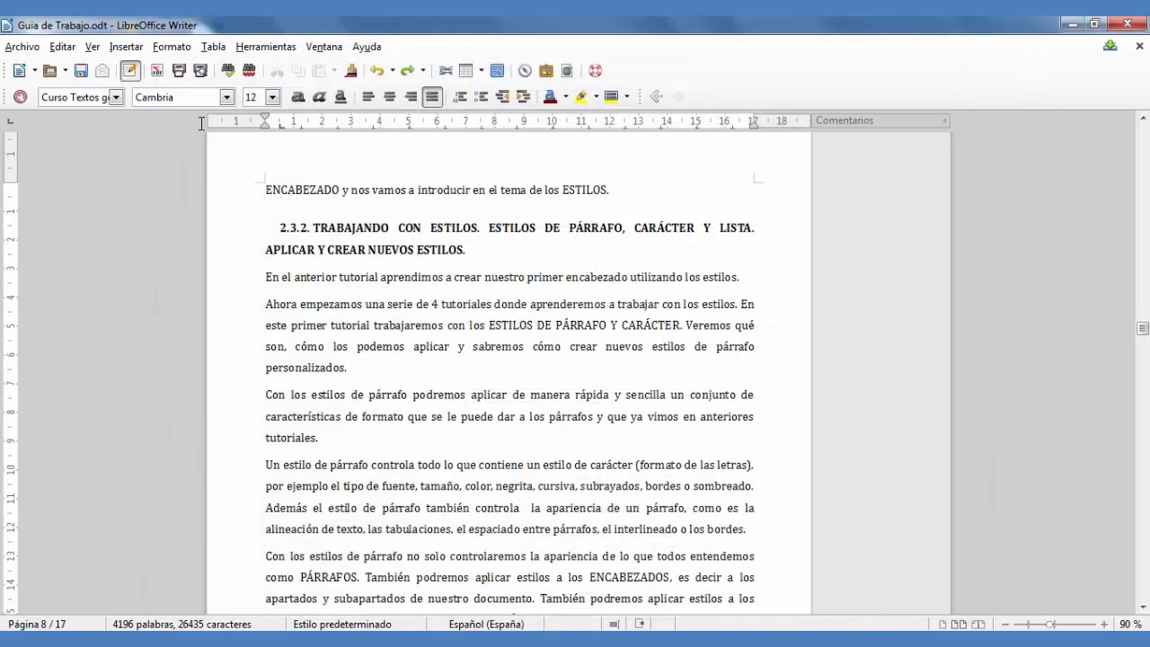
Reopen the PDF export options and set the initial view to Miniaturas y página, opening page 8, Ajustar a la anchura and Continuo
{"action": "left_click", "coordinate": [22, 46]}
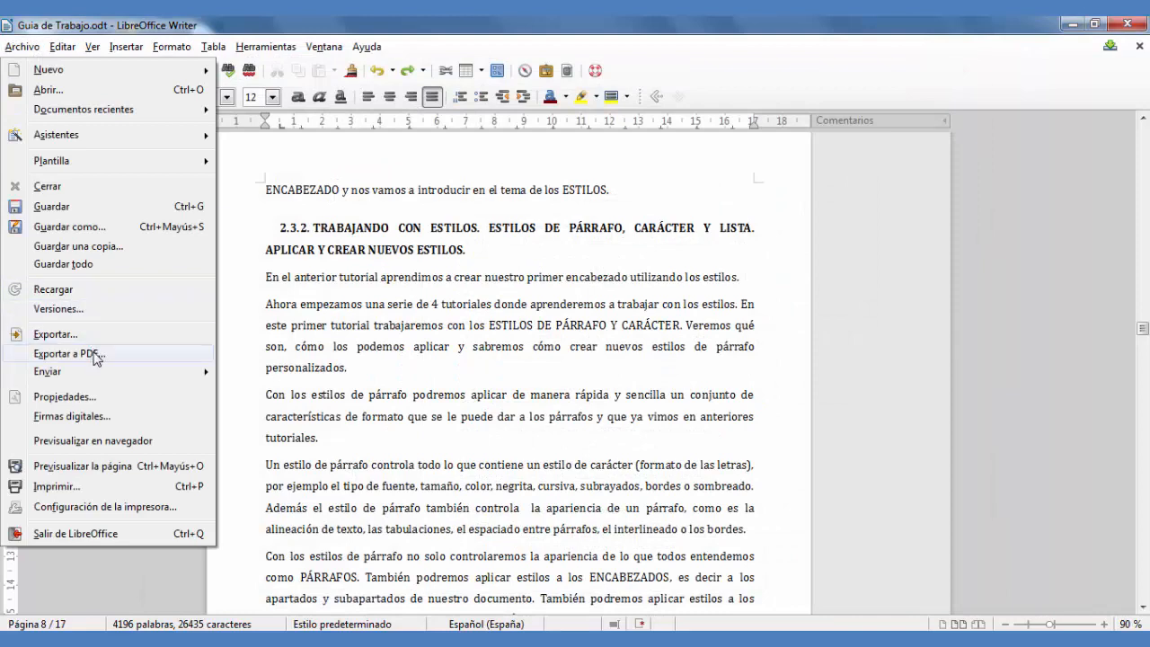
{"action": "left_click", "coordinate": [68, 353]}
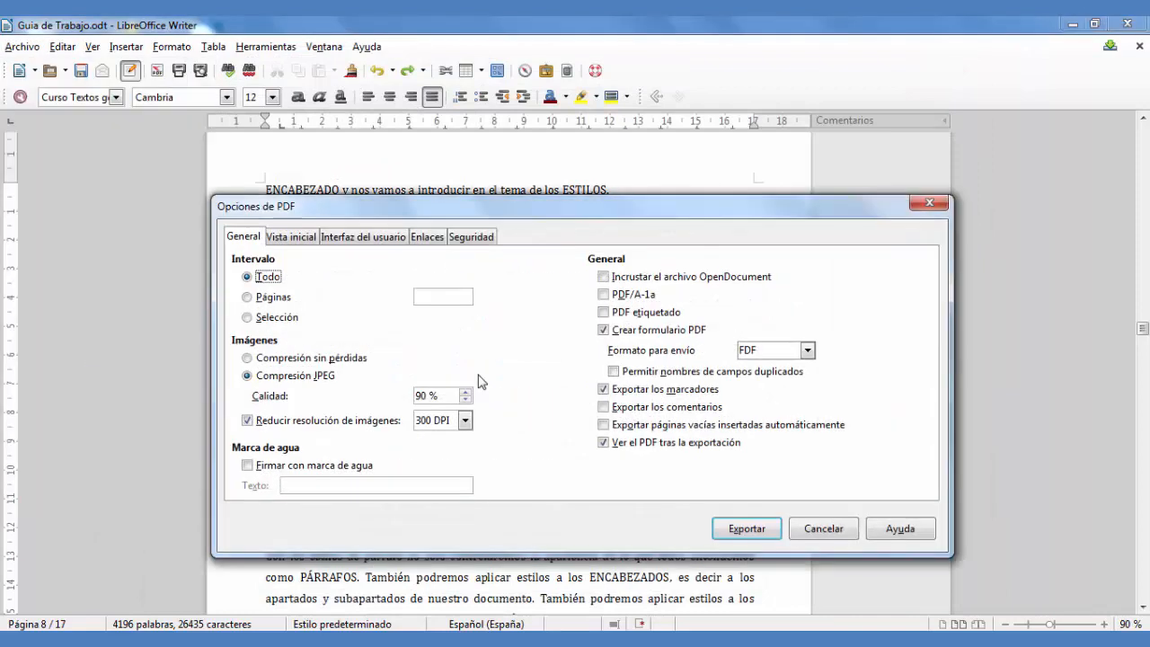
{"action": "left_click", "coordinate": [292, 241]}
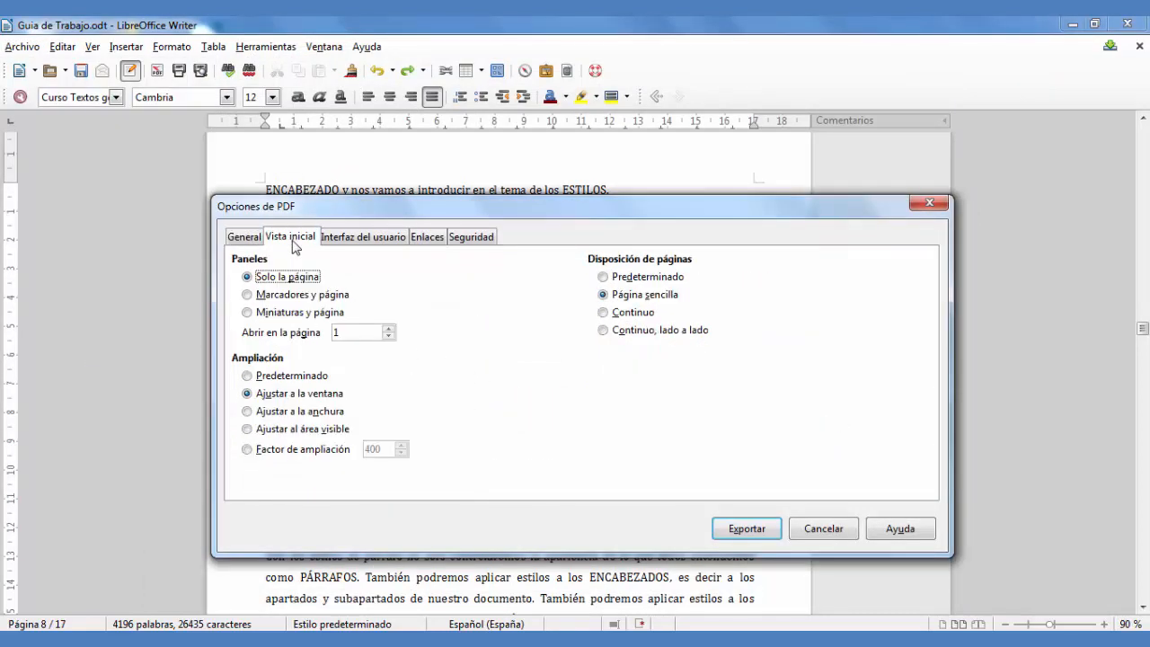
{"action": "left_click", "coordinate": [248, 313]}
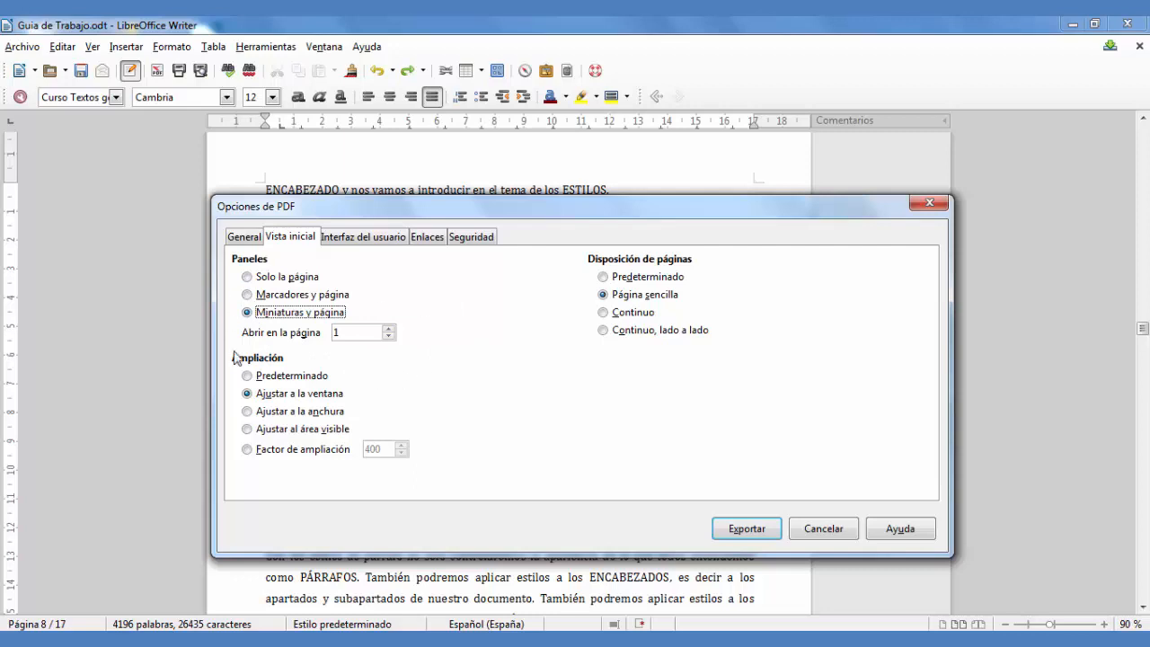
{"action": "left_click", "coordinate": [366, 334]}
{"action": "left_click", "coordinate": [256, 415]}
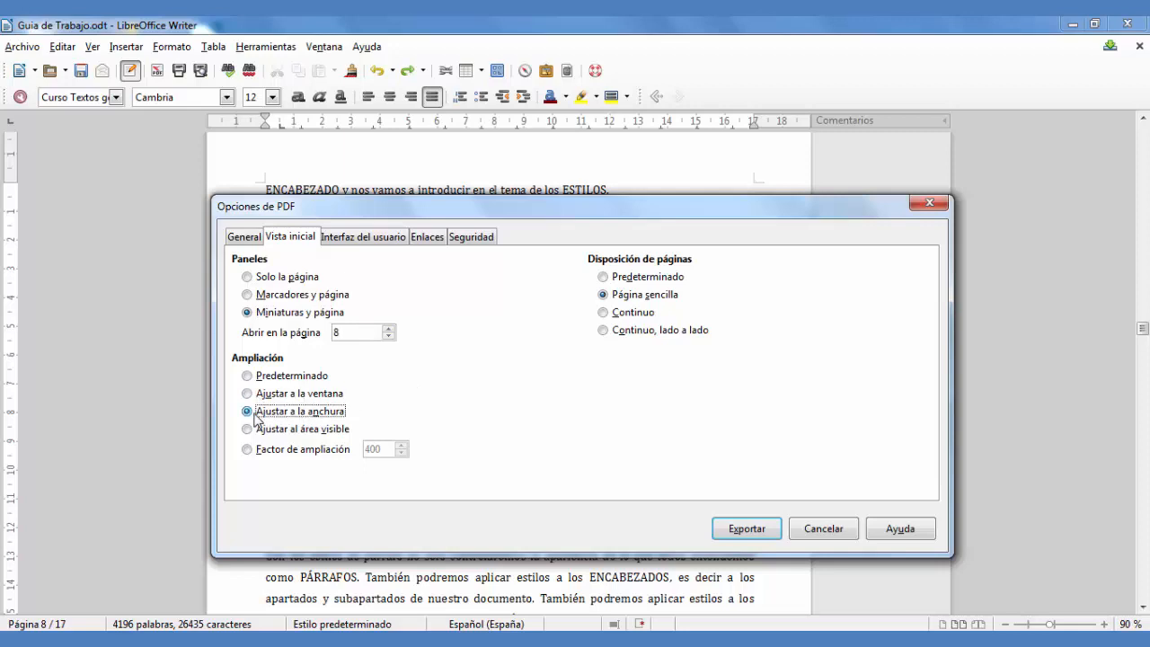
{"action": "left_click", "coordinate": [604, 313]}
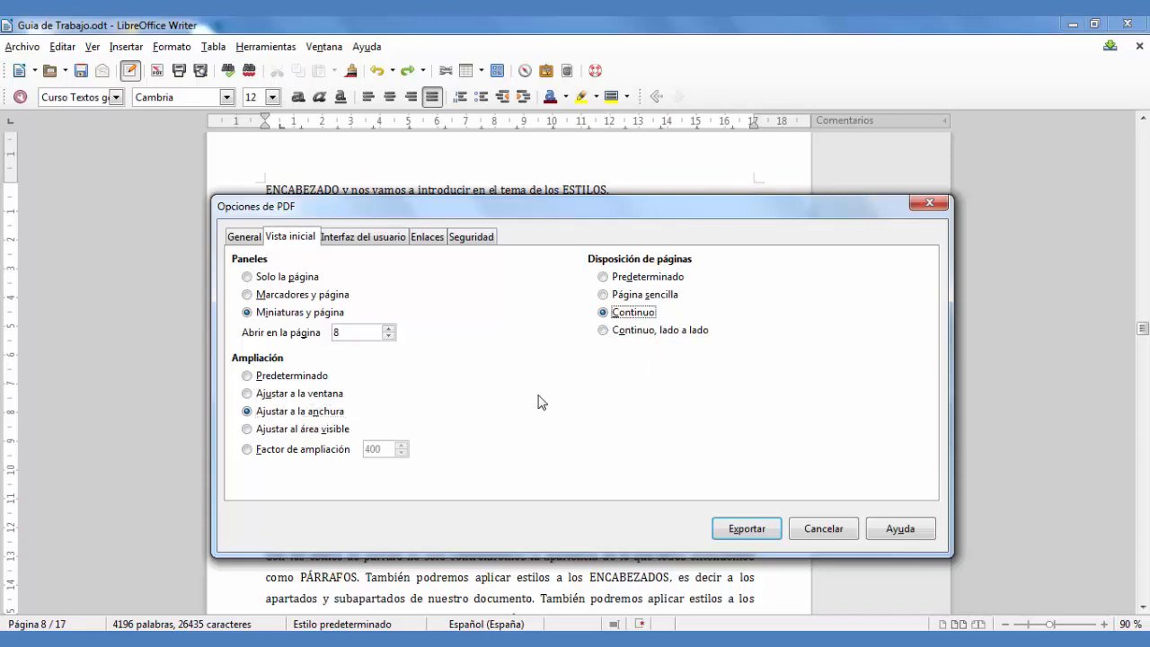
Export Guia de Trabajo.pdf to Escritorio again with the new initial view, replacing the previous PDF
{"action": "left_click", "coordinate": [747, 529]}
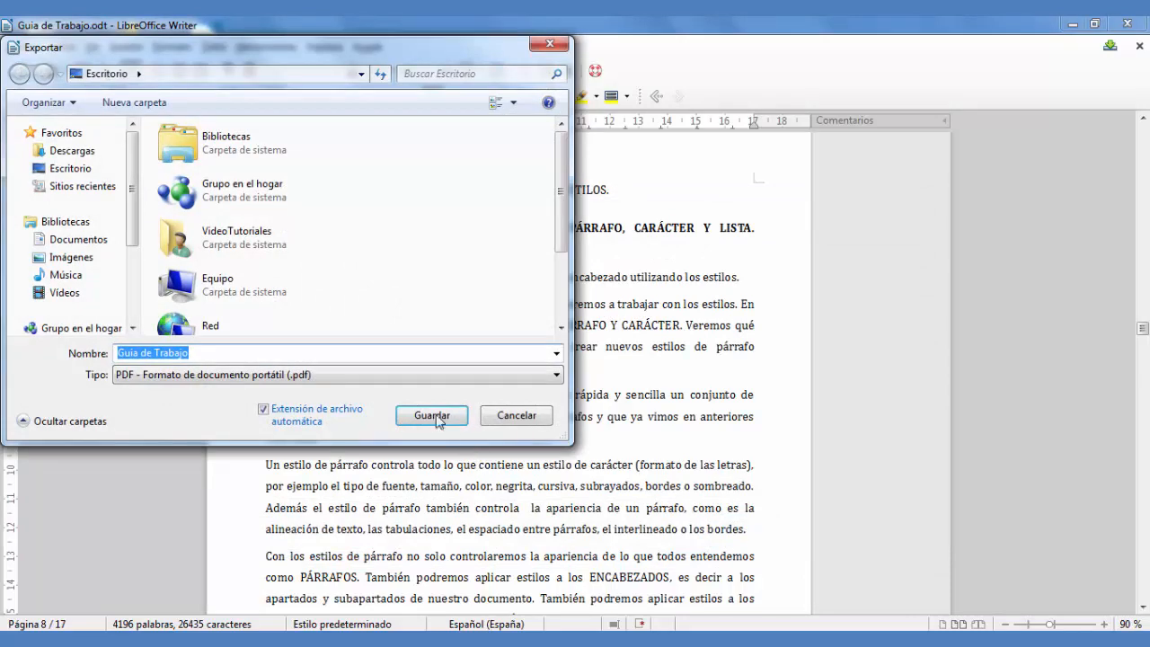
{"action": "left_click", "coordinate": [432, 416]}
{"action": "left_click", "coordinate": [621, 336]}
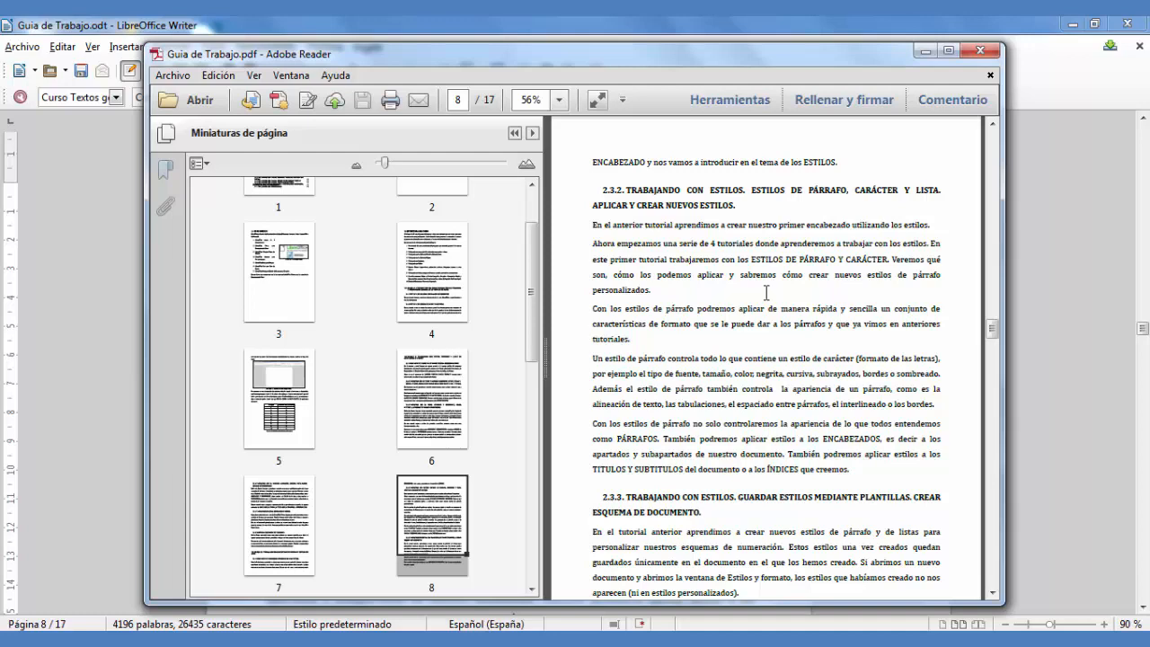
Examine the continuous page layout of the new PDF from page 8 to the start of the following page
{"action": "left_click", "coordinate": [992, 594]}
{"action": "left_click", "coordinate": [991, 594]}
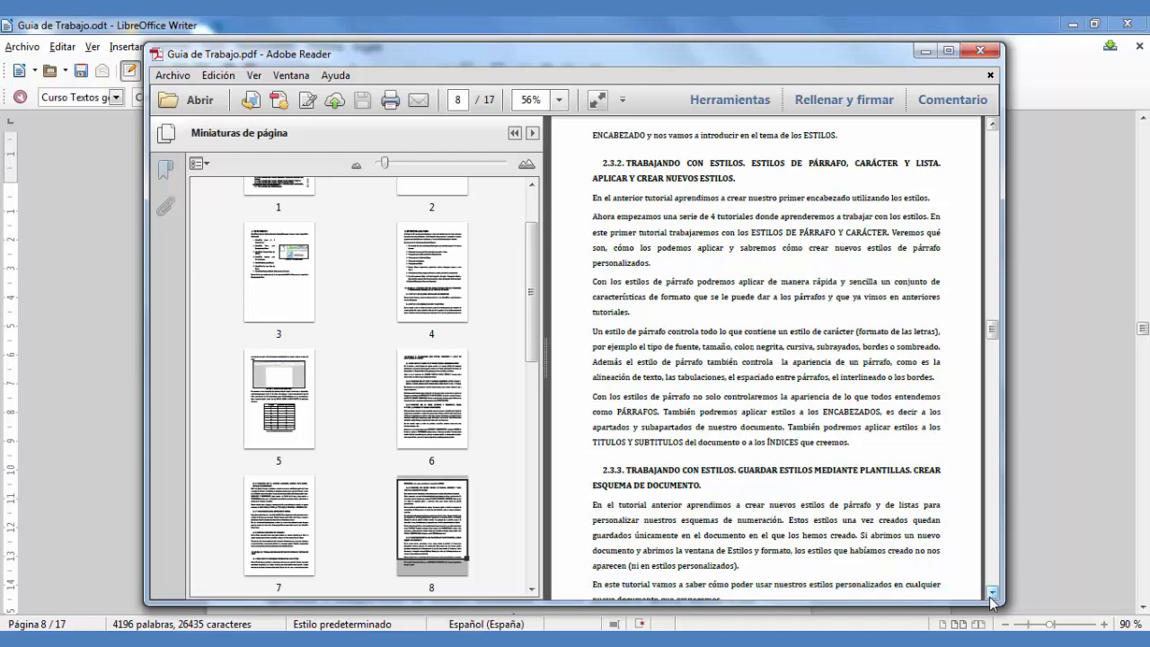
{"action": "left_click", "coordinate": [992, 594]}
{"action": "left_click", "coordinate": [992, 594]}
{"action": "left_click", "coordinate": [991, 593]}
{"action": "left_click", "coordinate": [991, 594]}
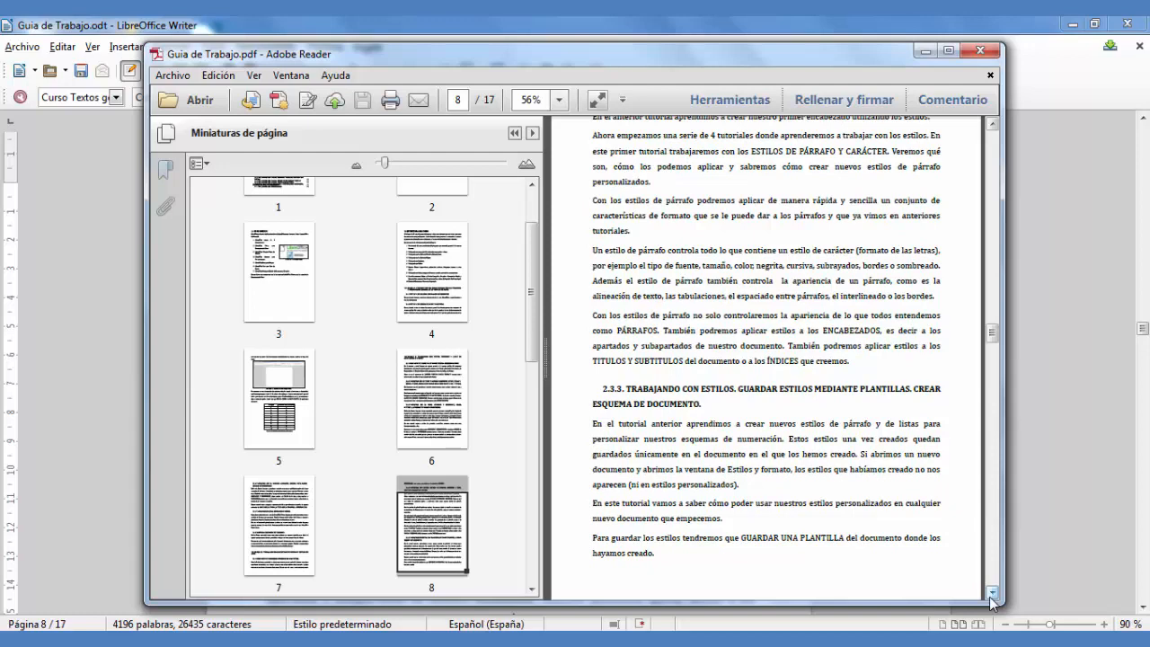
{"action": "left_click", "coordinate": [992, 594]}
{"action": "left_click", "coordinate": [992, 593]}
{"action": "left_click", "coordinate": [991, 594]}
{"action": "left_click", "coordinate": [991, 594]}
{"action": "left_click", "coordinate": [992, 593]}
{"action": "left_click", "coordinate": [992, 594]}
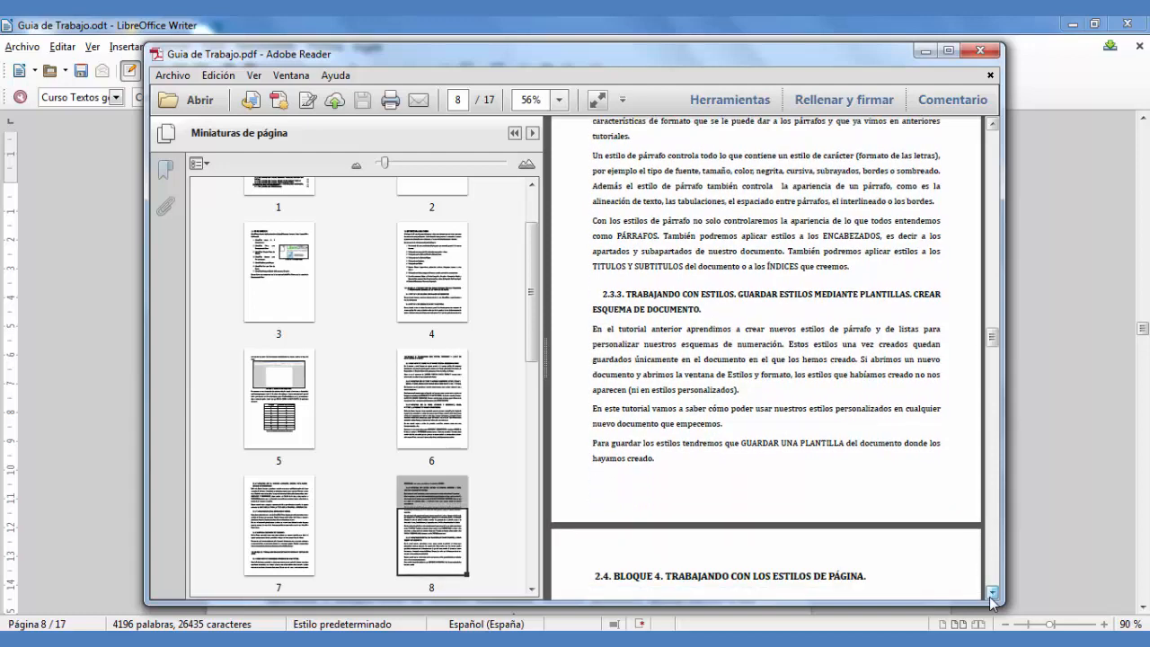
{"action": "left_click", "coordinate": [992, 593]}
{"action": "left_click", "coordinate": [992, 594]}
{"action": "left_click", "coordinate": [992, 594]}
{"action": "left_click", "coordinate": [991, 594]}
{"action": "left_click", "coordinate": [991, 594]}
{"action": "left_click", "coordinate": [991, 593]}
{"action": "left_click", "coordinate": [991, 593]}
{"action": "left_click", "coordinate": [992, 594]}
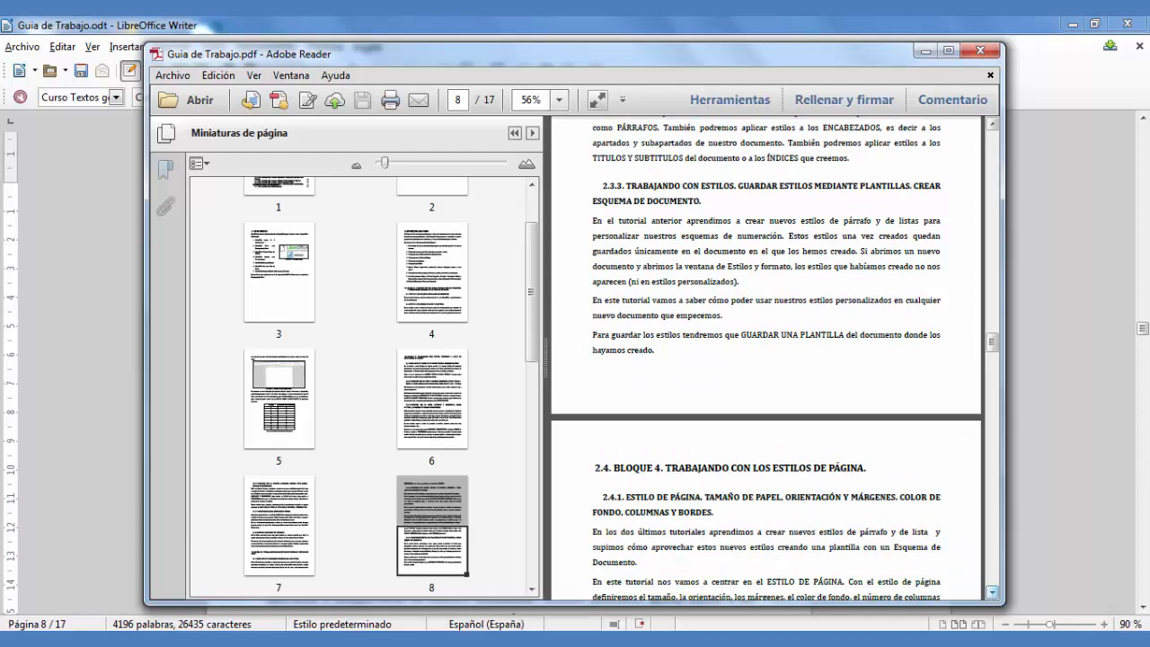
Close the PDF, reopen the PDF export options and set the initial view to Solo la página, Página sencilla and Predeterminado magnification
{"action": "left_click", "coordinate": [980, 50]}
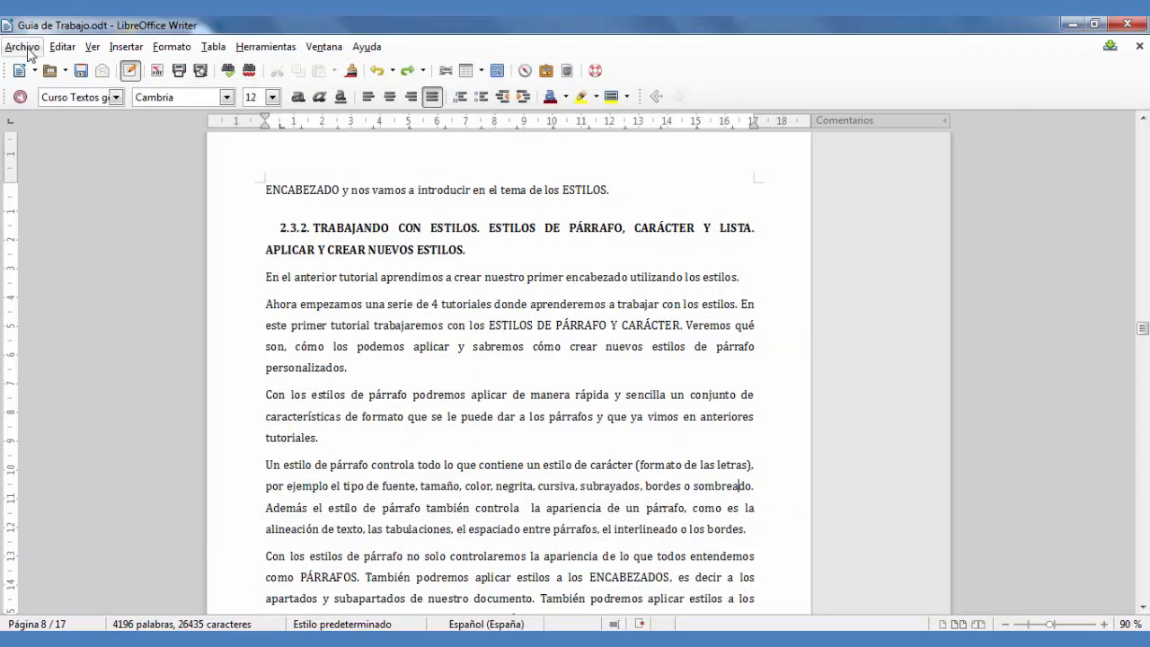
{"action": "left_click", "coordinate": [27, 52]}
{"action": "left_click", "coordinate": [90, 353]}
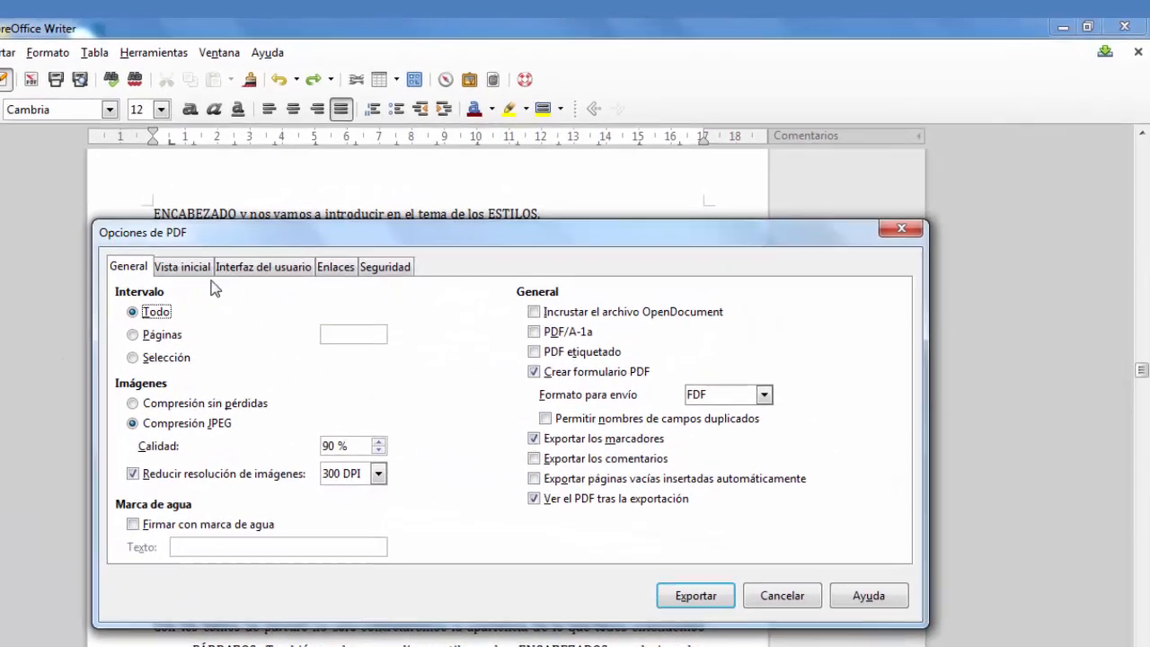
{"action": "left_click", "coordinate": [302, 239]}
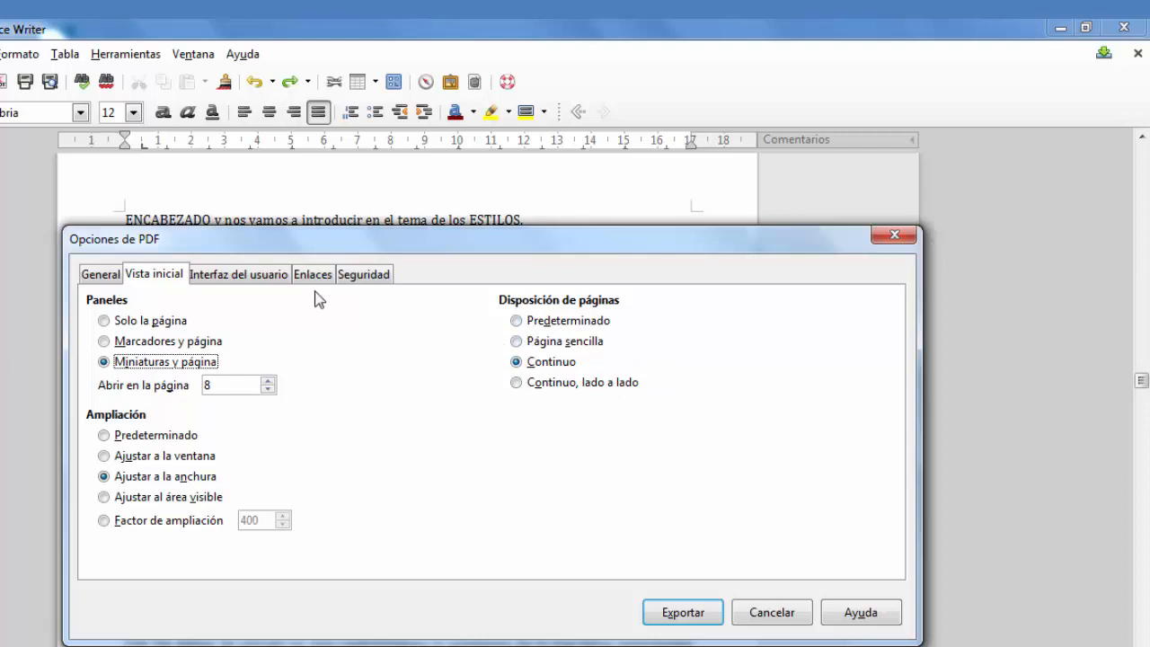
{"action": "left_click", "coordinate": [266, 278]}
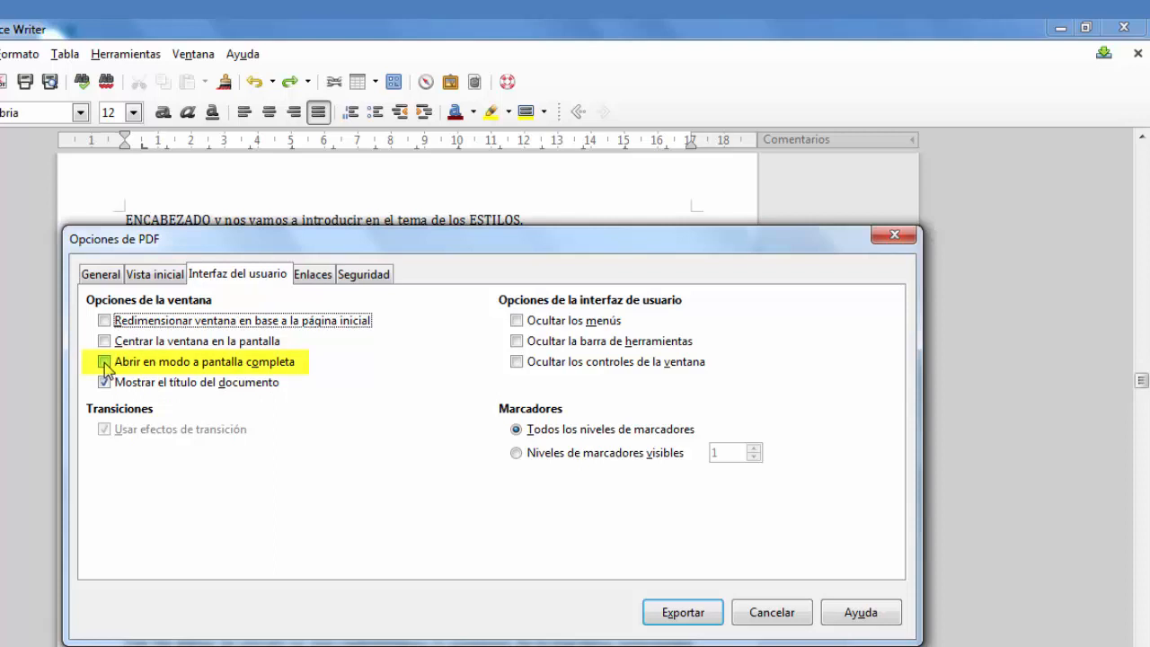
{"action": "left_click", "coordinate": [153, 275]}
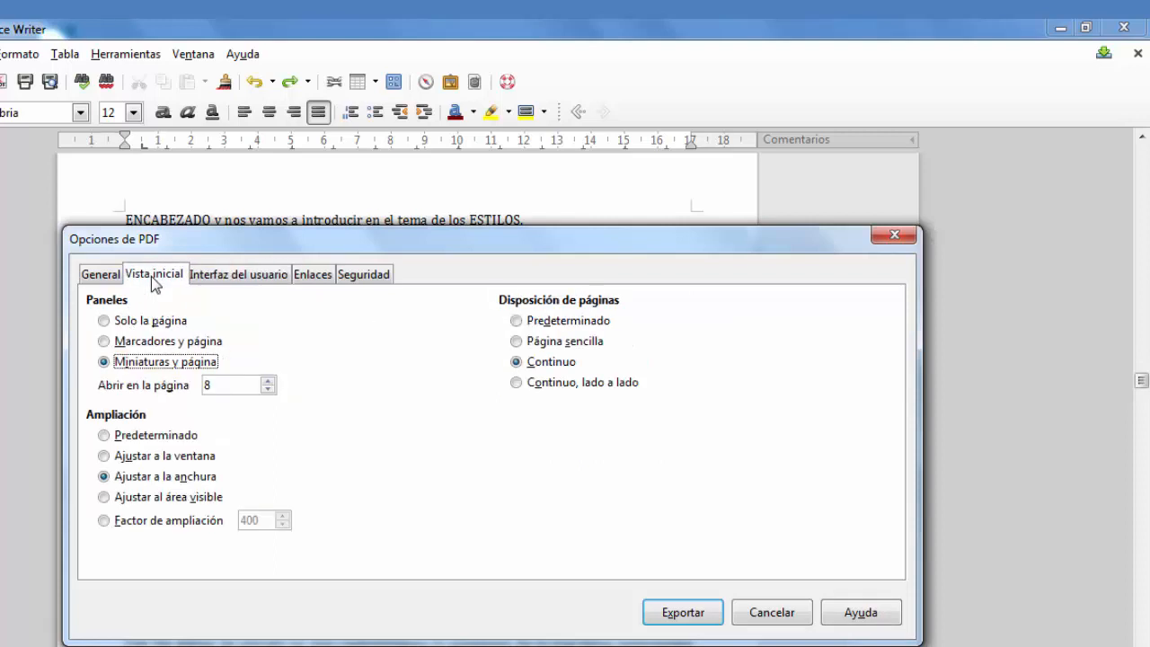
{"action": "left_click", "coordinate": [109, 321]}
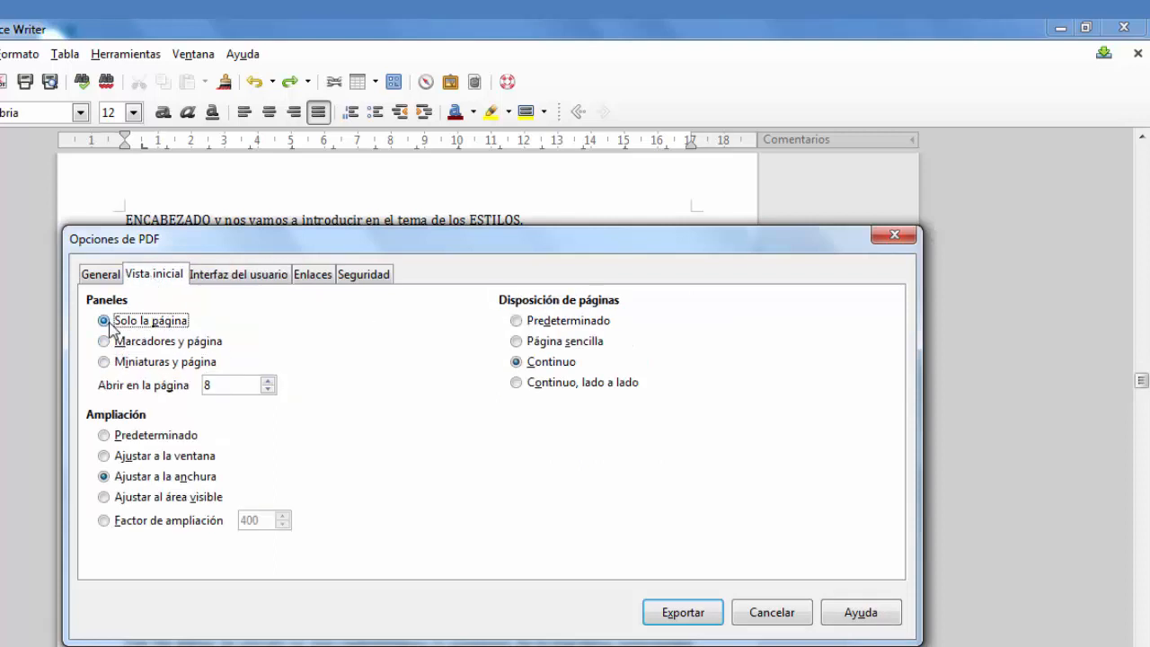
{"action": "left_click", "coordinate": [540, 344]}
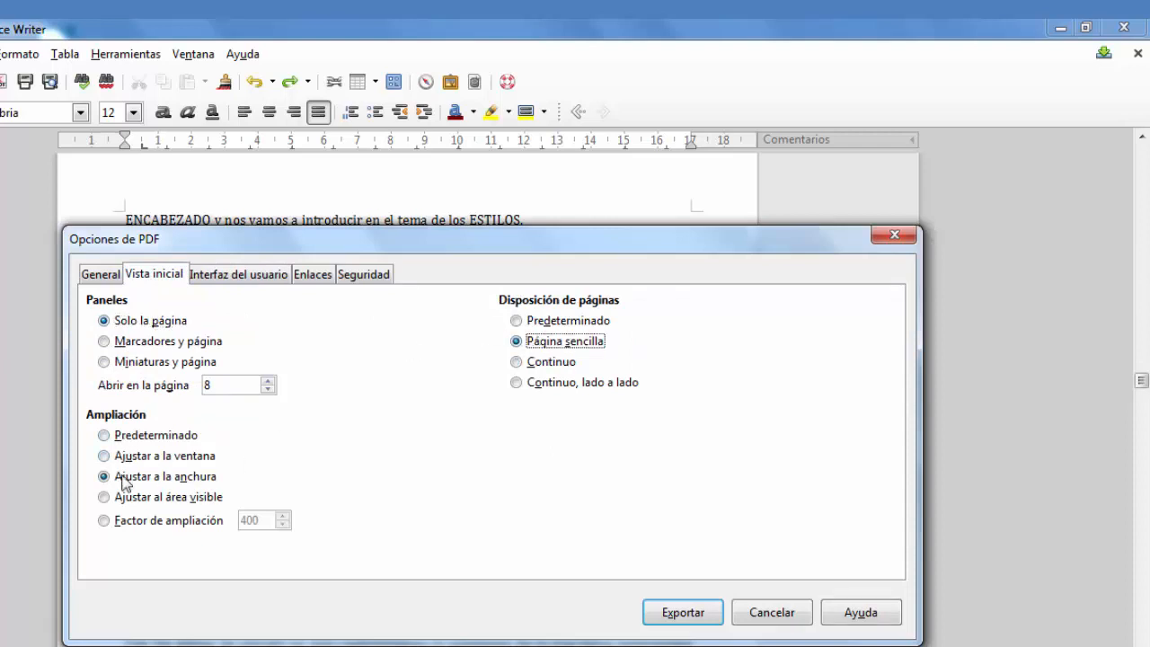
{"action": "left_click", "coordinate": [105, 434]}
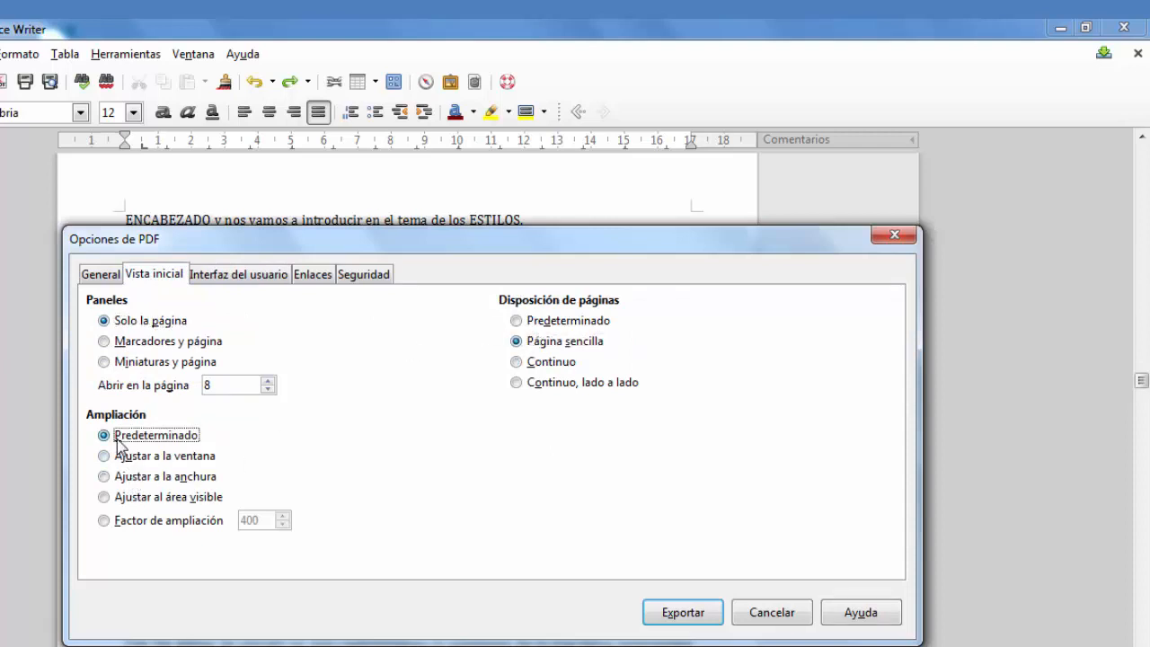
Enable Abrir en modo a pantalla completa and export Guia de Trabajo.pdf to Escritorio, replacing the existing file
{"action": "left_click", "coordinate": [222, 282]}
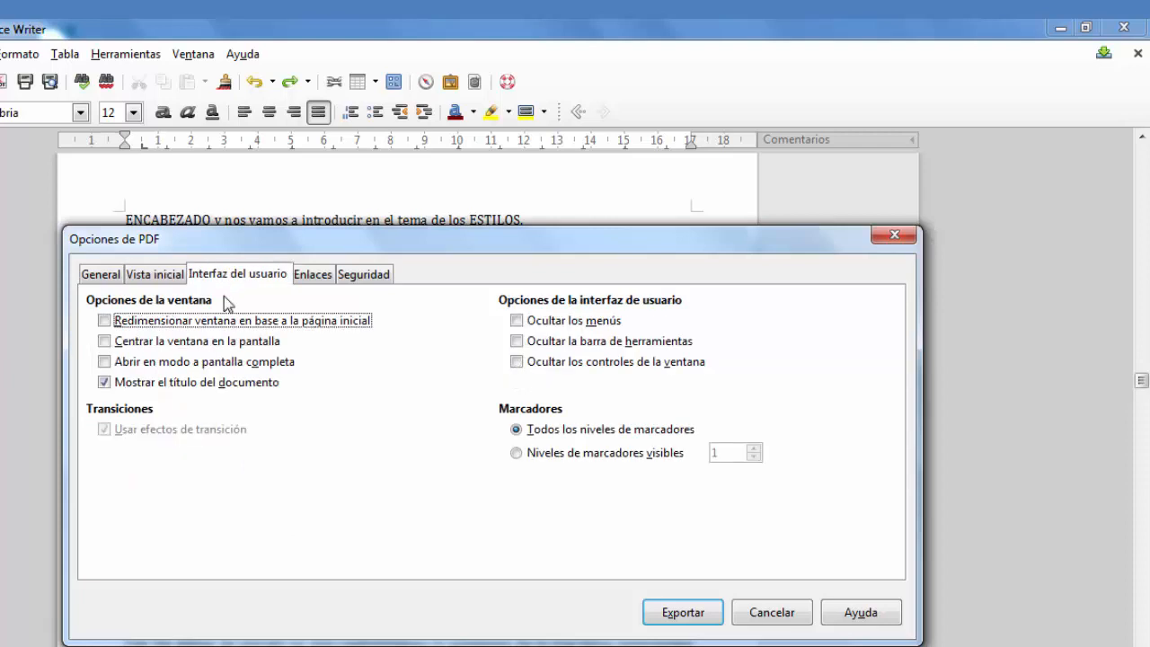
{"action": "left_click", "coordinate": [103, 363]}
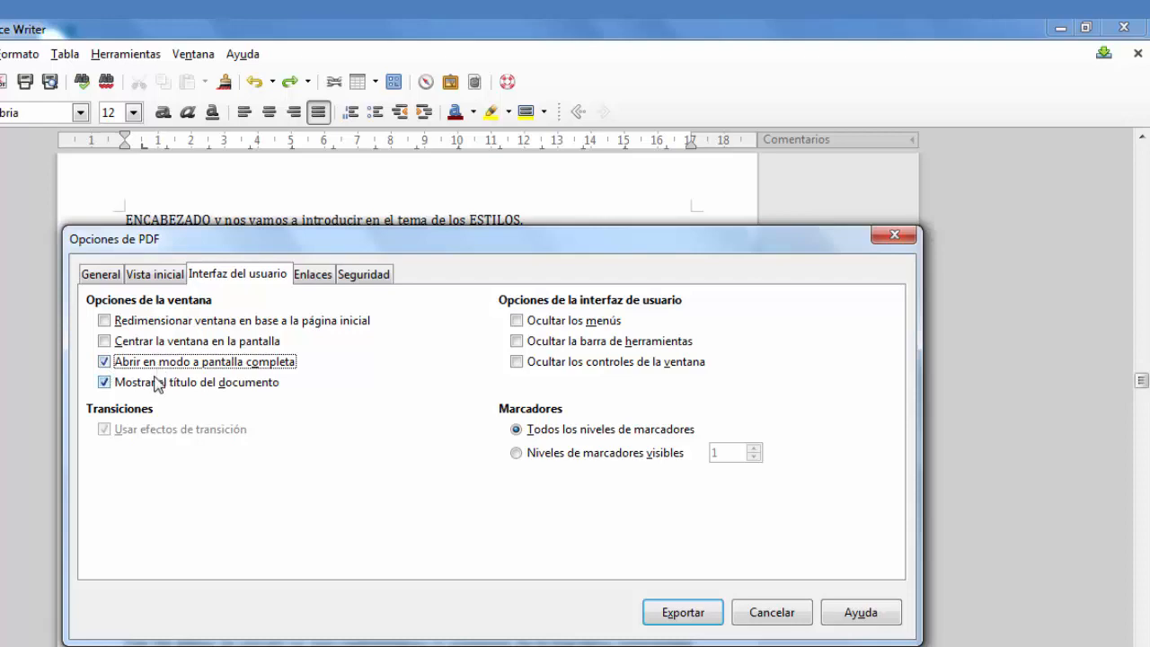
{"action": "left_click", "coordinate": [695, 616]}
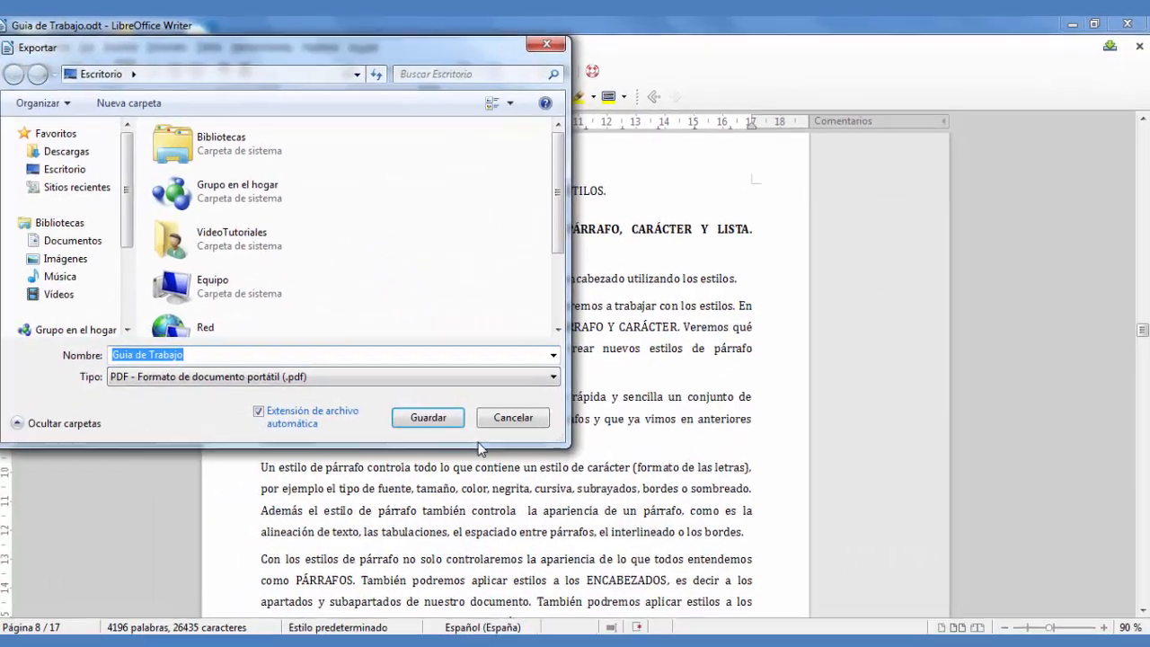
{"action": "left_click", "coordinate": [430, 417]}
{"action": "left_click", "coordinate": [607, 334]}
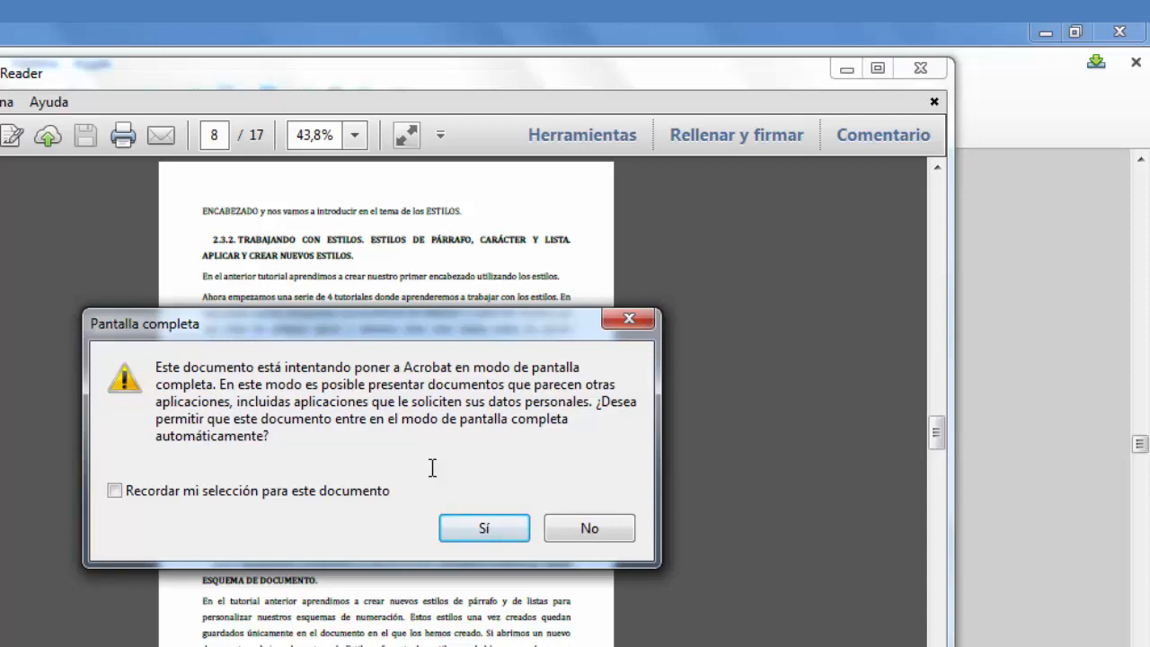
Allow full-screen mode, page through the PDF from page 8 to page 12, and leave full screen and close it
{"action": "left_click", "coordinate": [467, 530]}
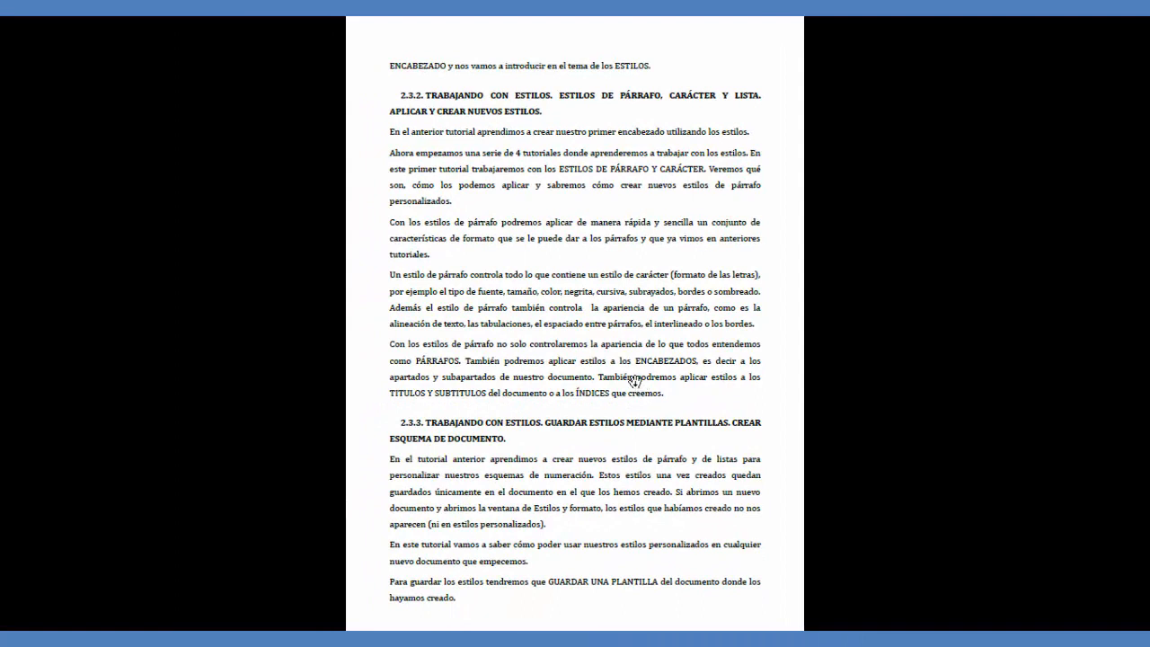
{"action": "scroll", "coordinate": [634, 381], "scroll_direction": "down", "scroll_amount": 1}
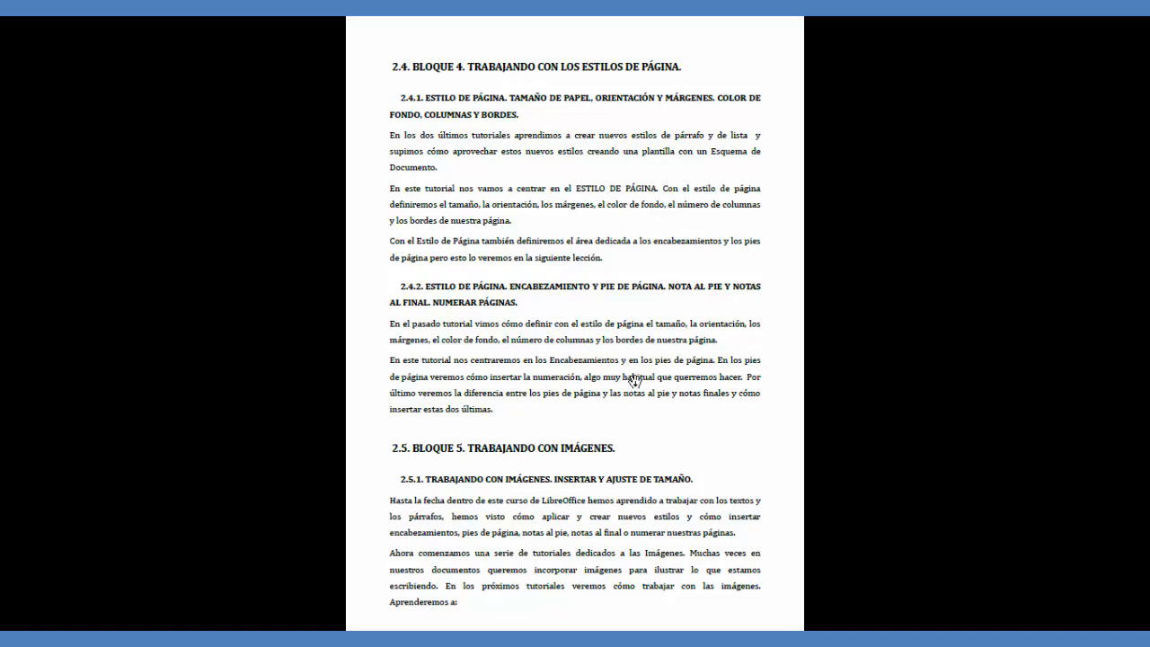
{"action": "scroll", "coordinate": [935, 291], "scroll_direction": "down", "scroll_amount": 1}
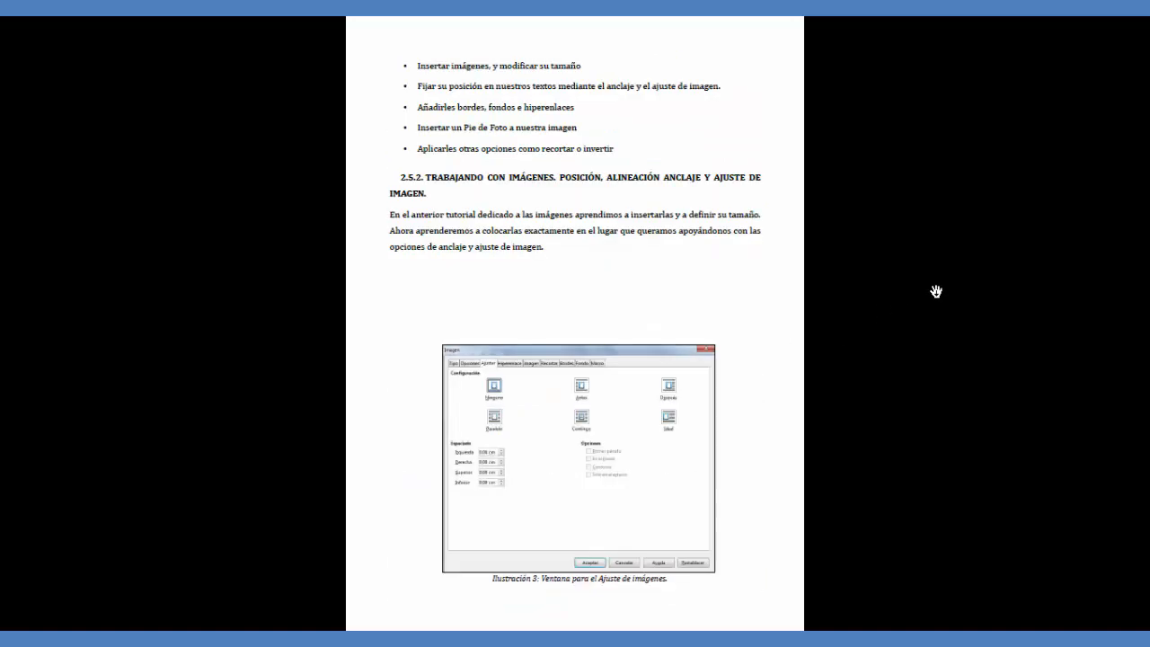
{"action": "scroll", "coordinate": [935, 291], "scroll_direction": "down", "scroll_amount": 1}
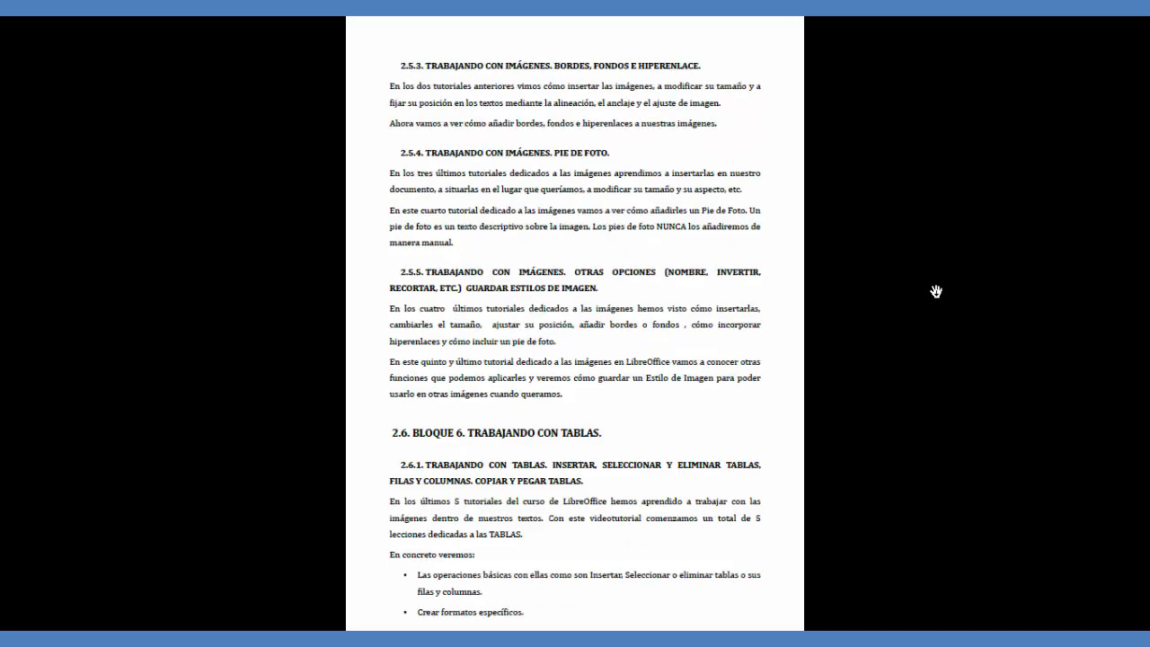
{"action": "scroll", "coordinate": [935, 291], "scroll_direction": "down", "scroll_amount": 1}
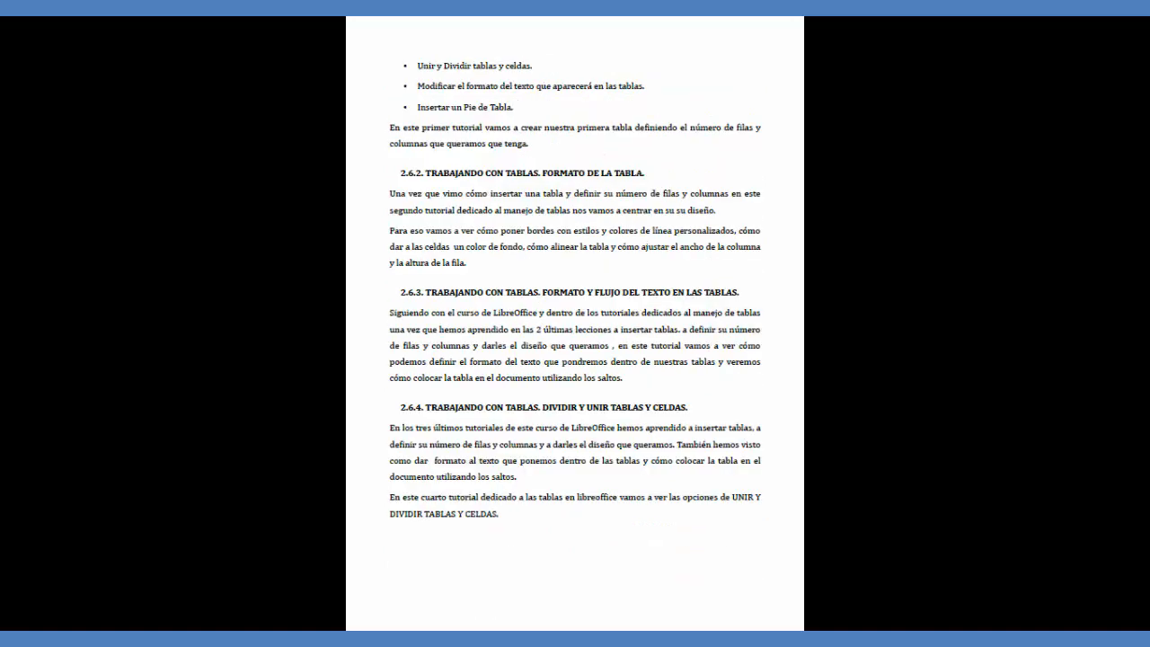
{"action": "key", "text": "Escape"}
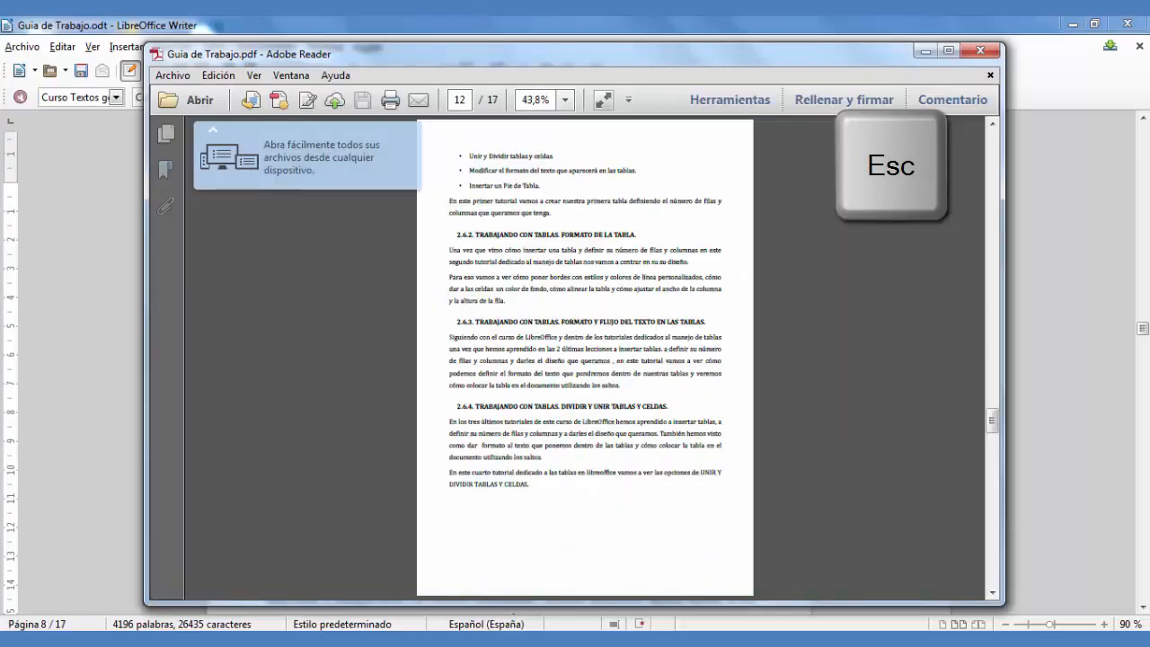
{"action": "left_click", "coordinate": [977, 52]}
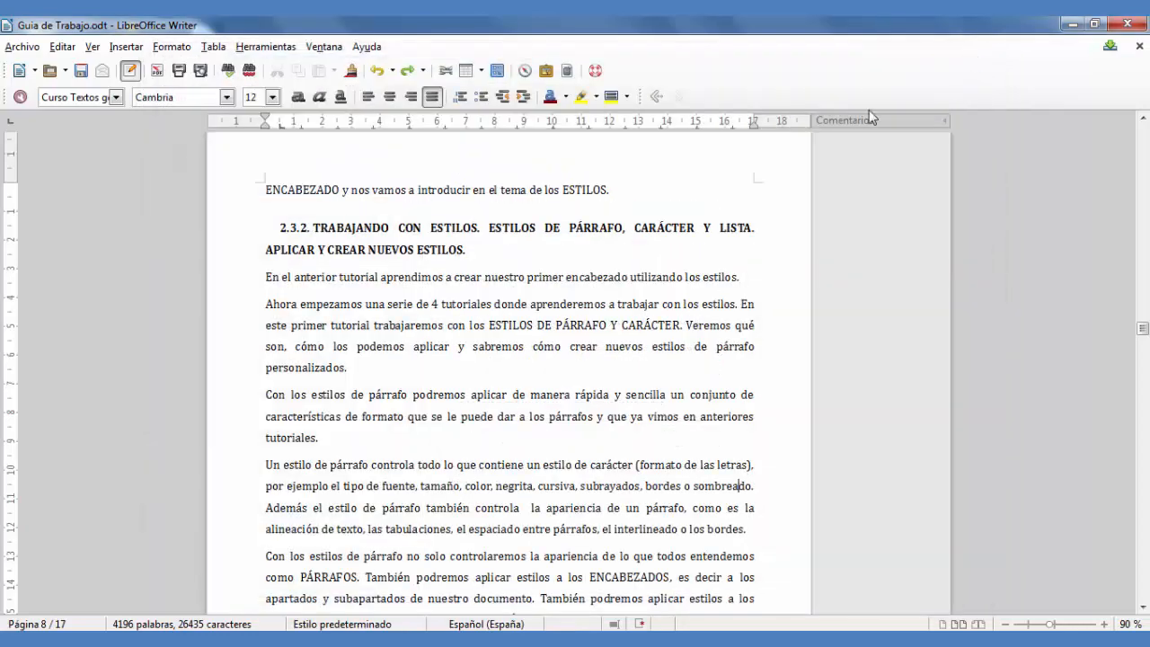
Reopen the PDF export options, set the page layout to Continuo and turn off Abrir en modo a pantalla completa
{"action": "left_click", "coordinate": [21, 46]}
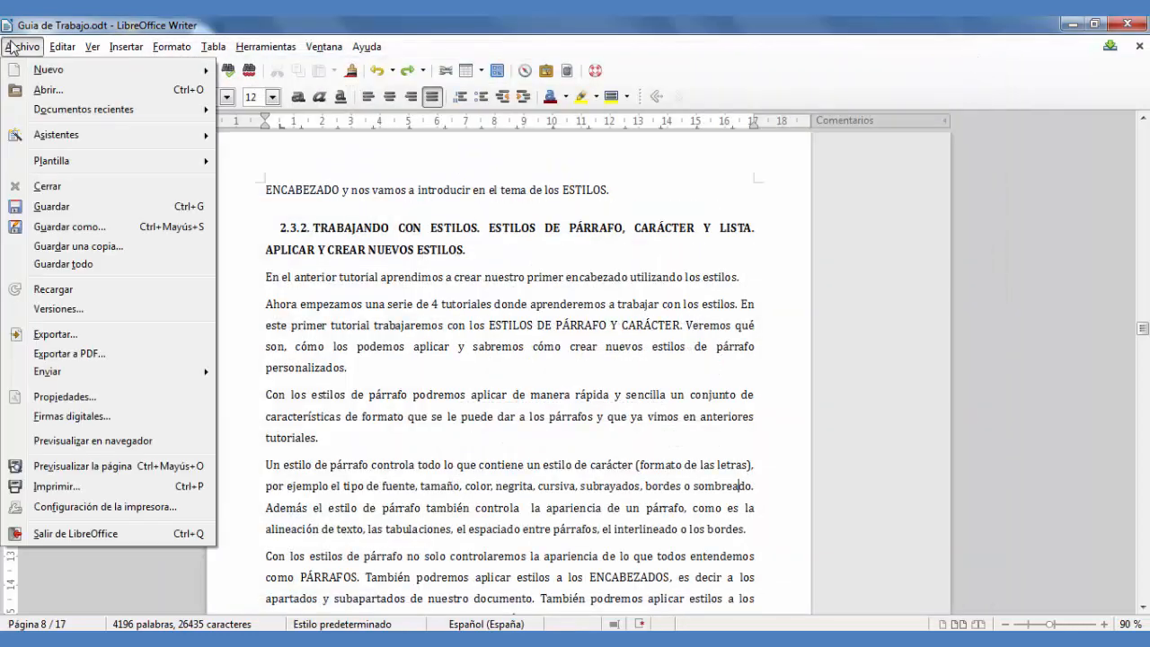
{"action": "left_click", "coordinate": [77, 355]}
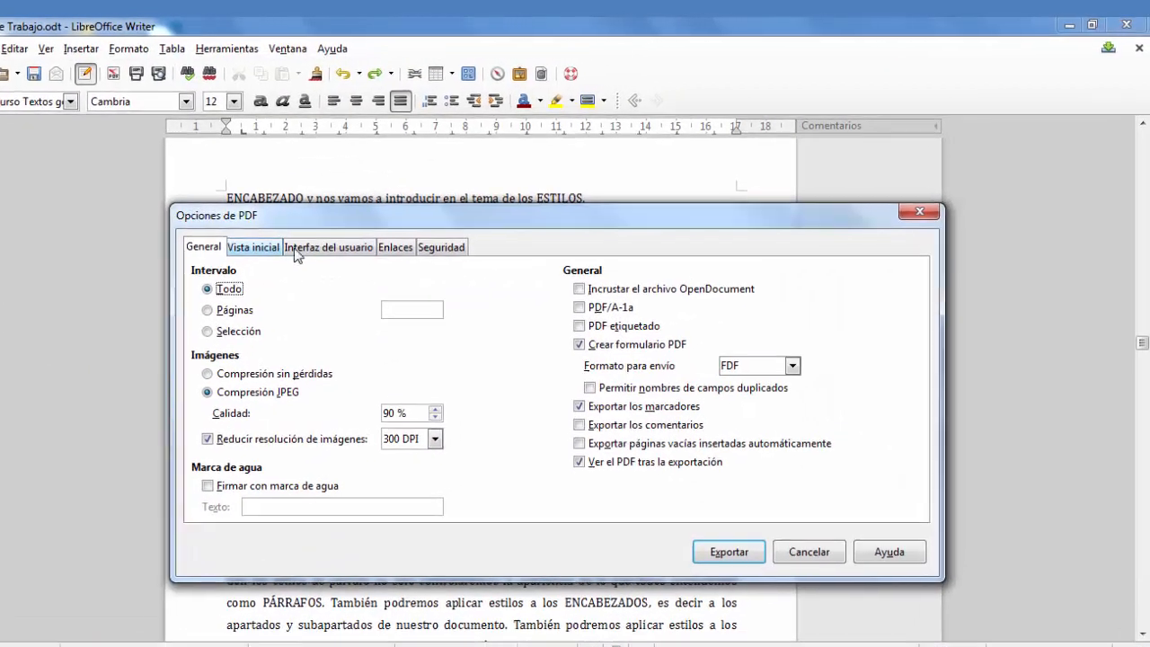
{"action": "left_click", "coordinate": [295, 252]}
{"action": "left_click", "coordinate": [253, 248]}
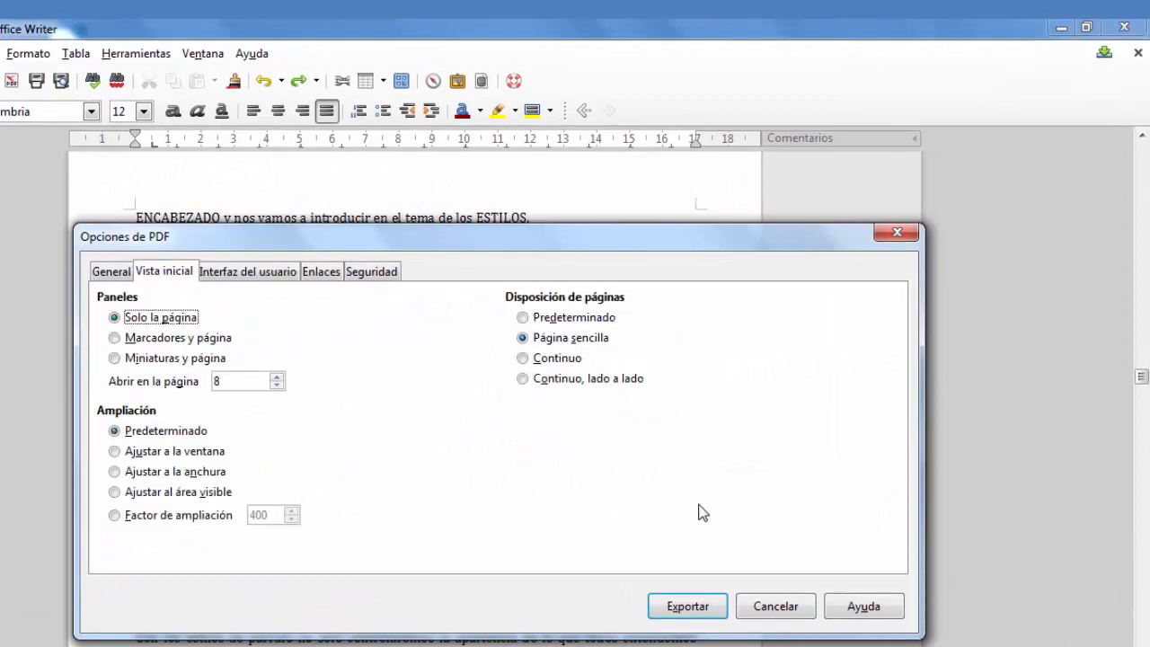
{"action": "left_click", "coordinate": [524, 358]}
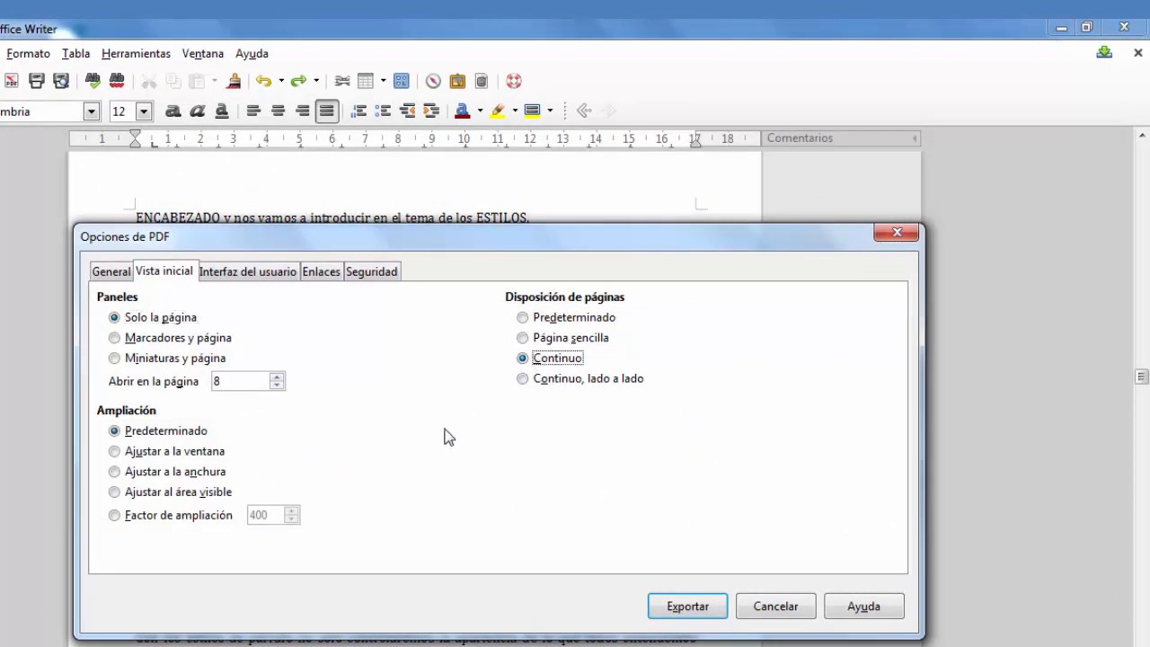
{"action": "left_click", "coordinate": [263, 273]}
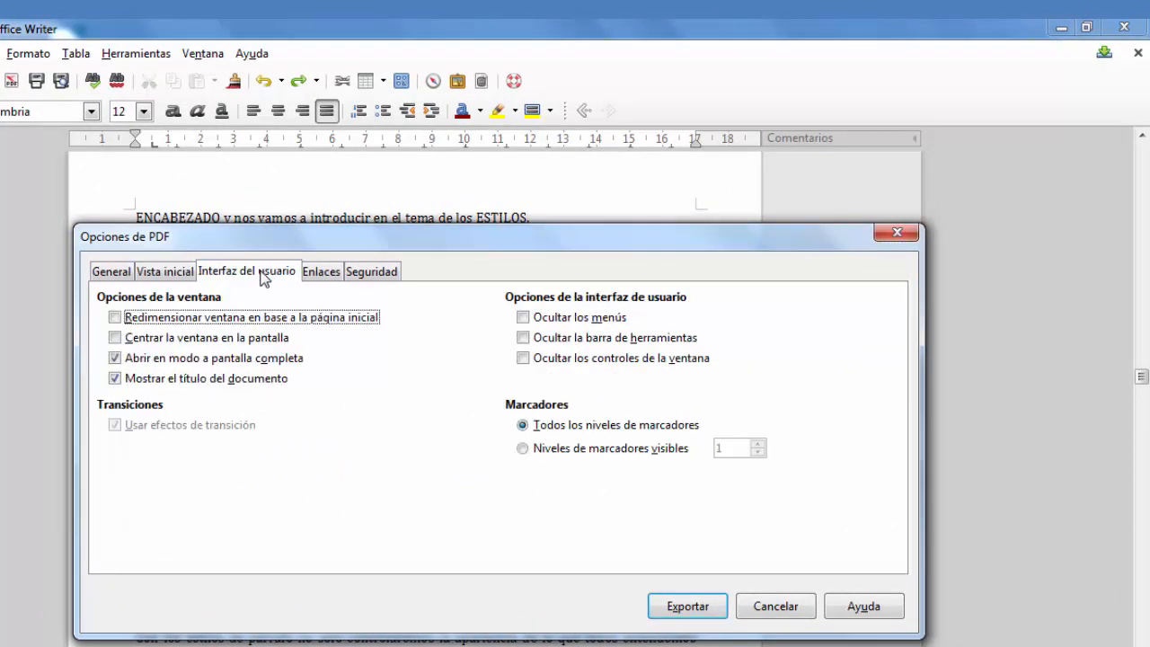
{"action": "left_click", "coordinate": [128, 360]}
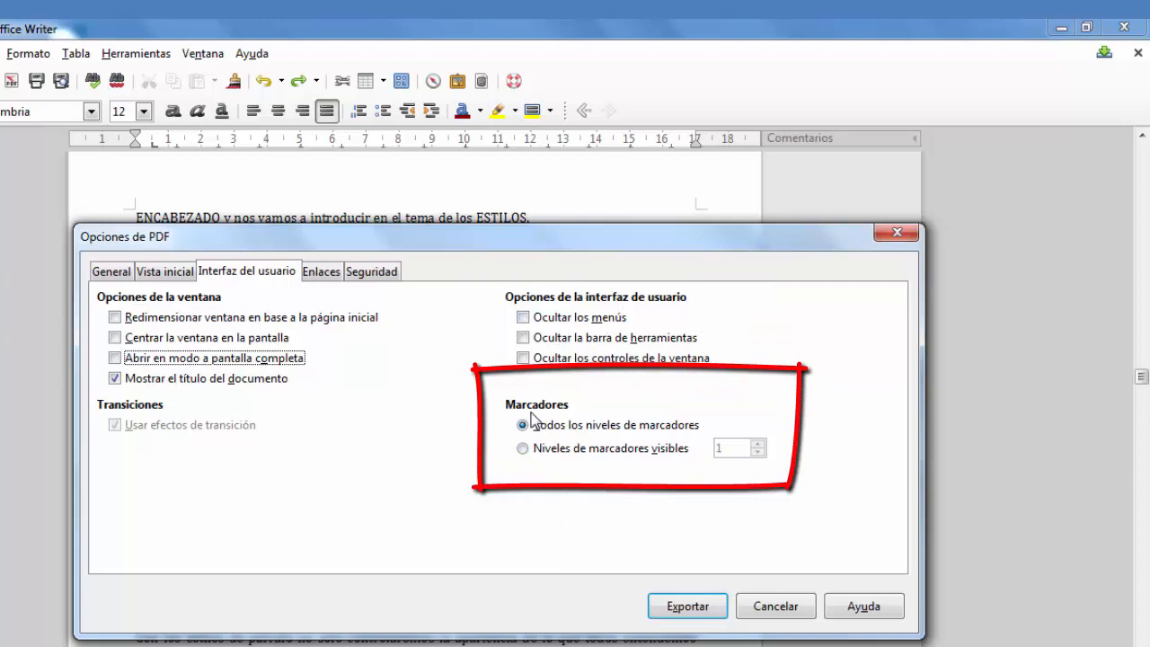
Set the initial view panels to Marcadores y página and check that bookmark export is enabled in the general options
{"action": "left_click", "coordinate": [169, 276]}
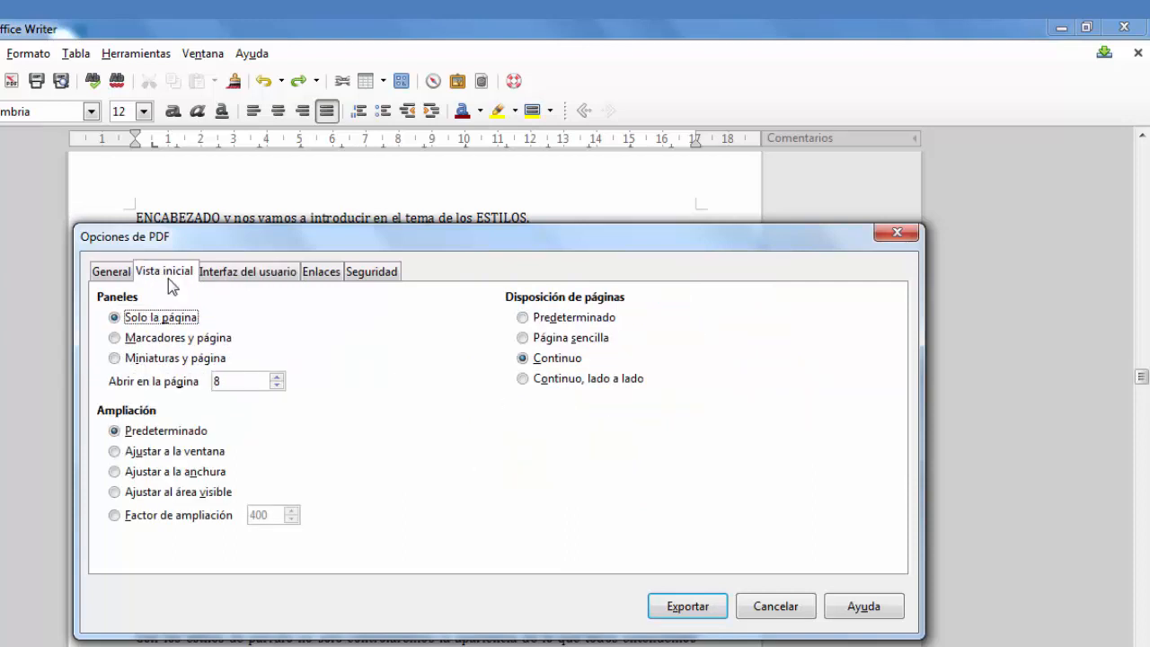
{"action": "left_click", "coordinate": [115, 338]}
{"action": "left_click", "coordinate": [110, 271]}
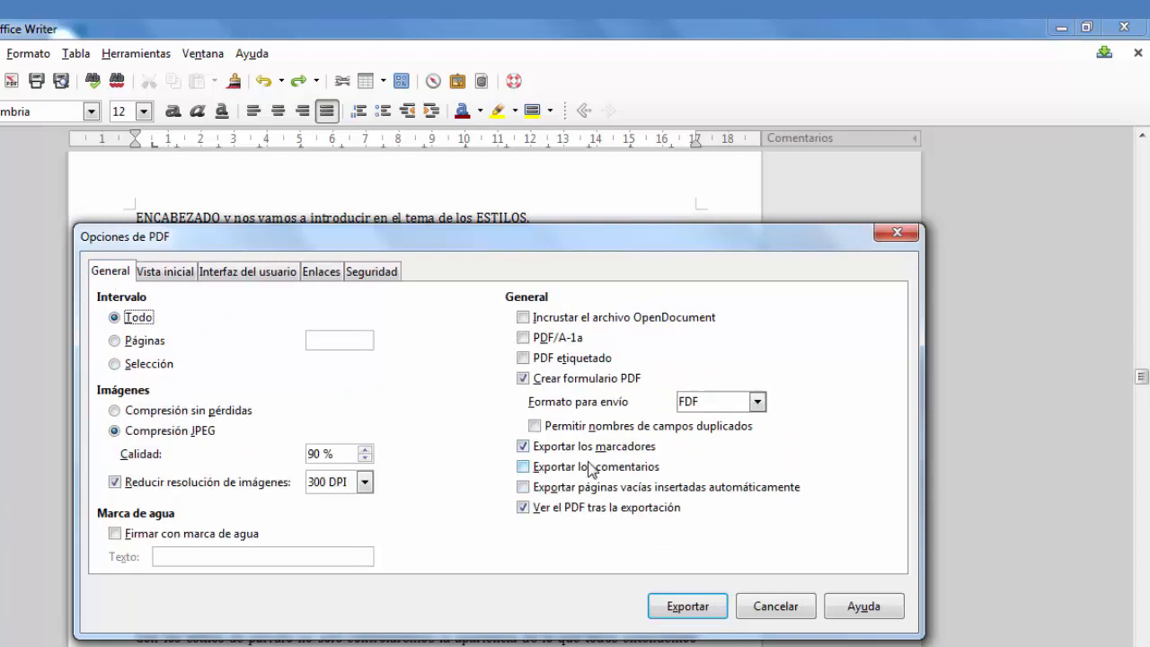
{"action": "left_click", "coordinate": [164, 271]}
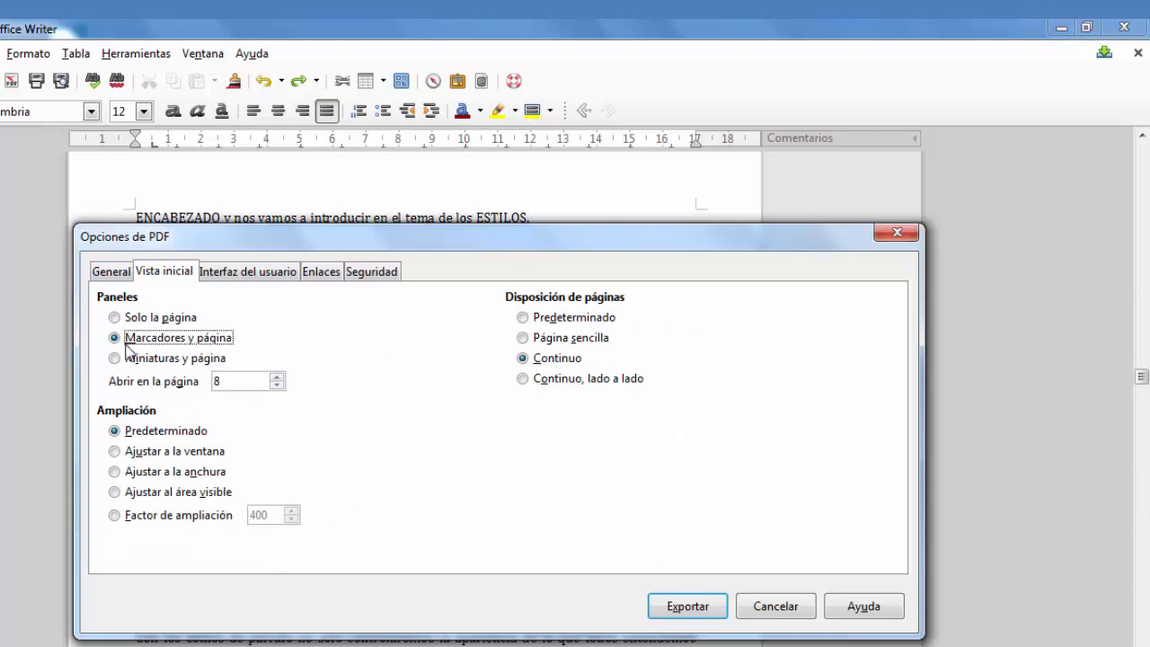
Limit the visible bookmark levels to 1 and enable Ocultar los menús and Ocultar la barra de herramientas
{"action": "left_click", "coordinate": [251, 280]}
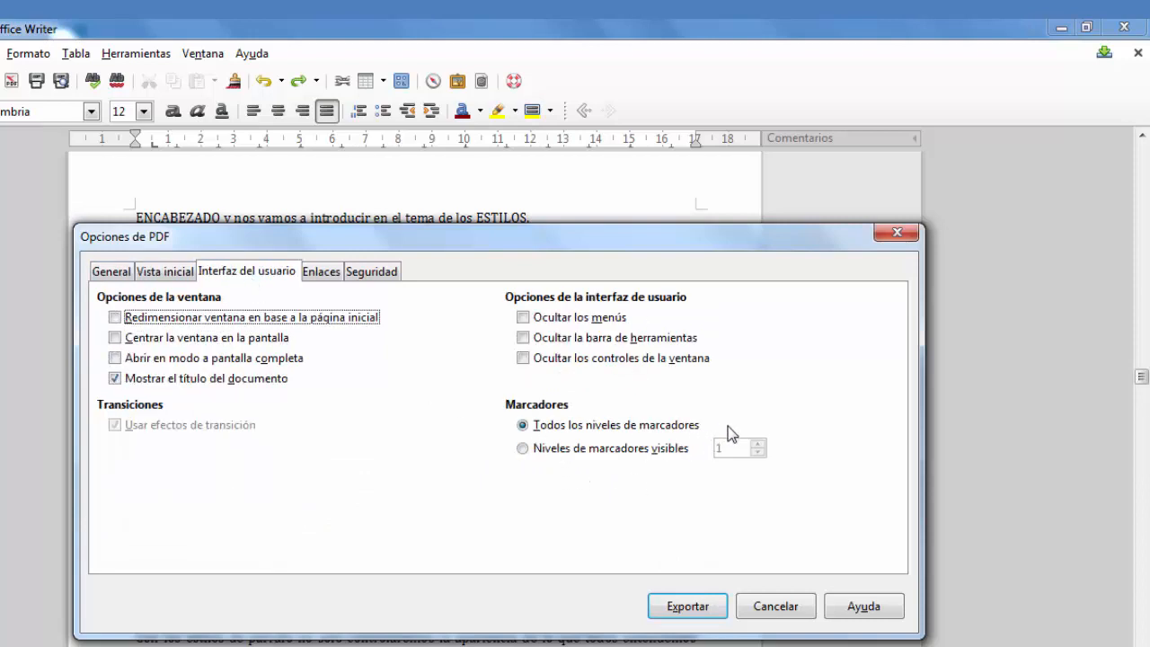
{"action": "left_click", "coordinate": [523, 448]}
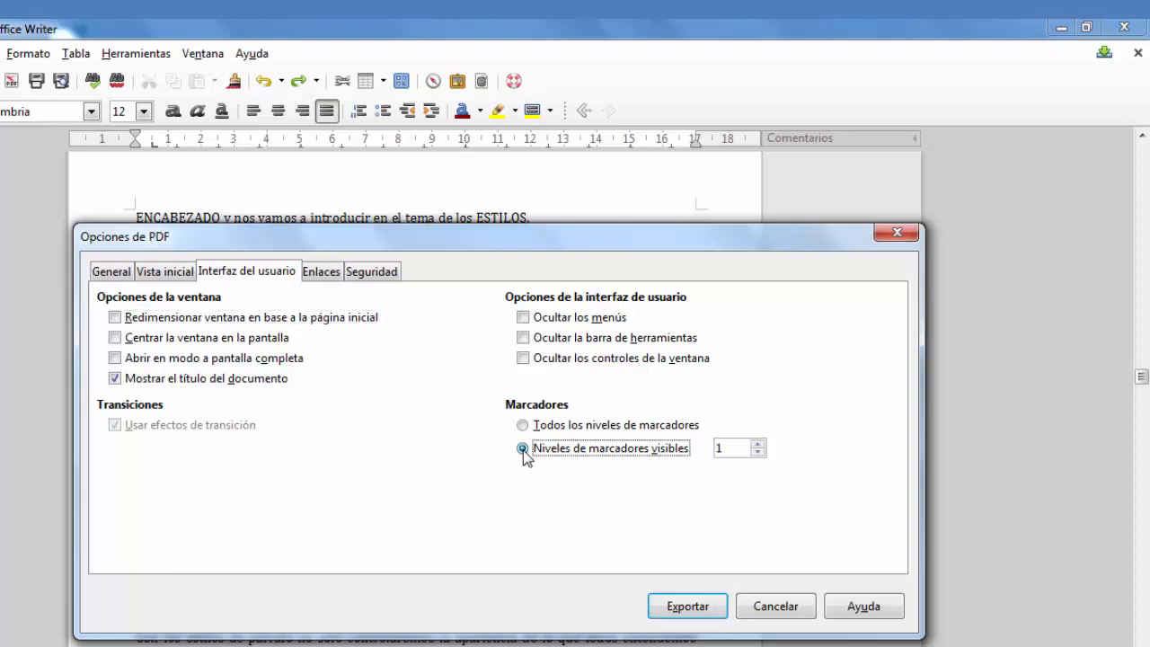
{"action": "left_click", "coordinate": [735, 447]}
{"action": "left_click", "coordinate": [522, 319]}
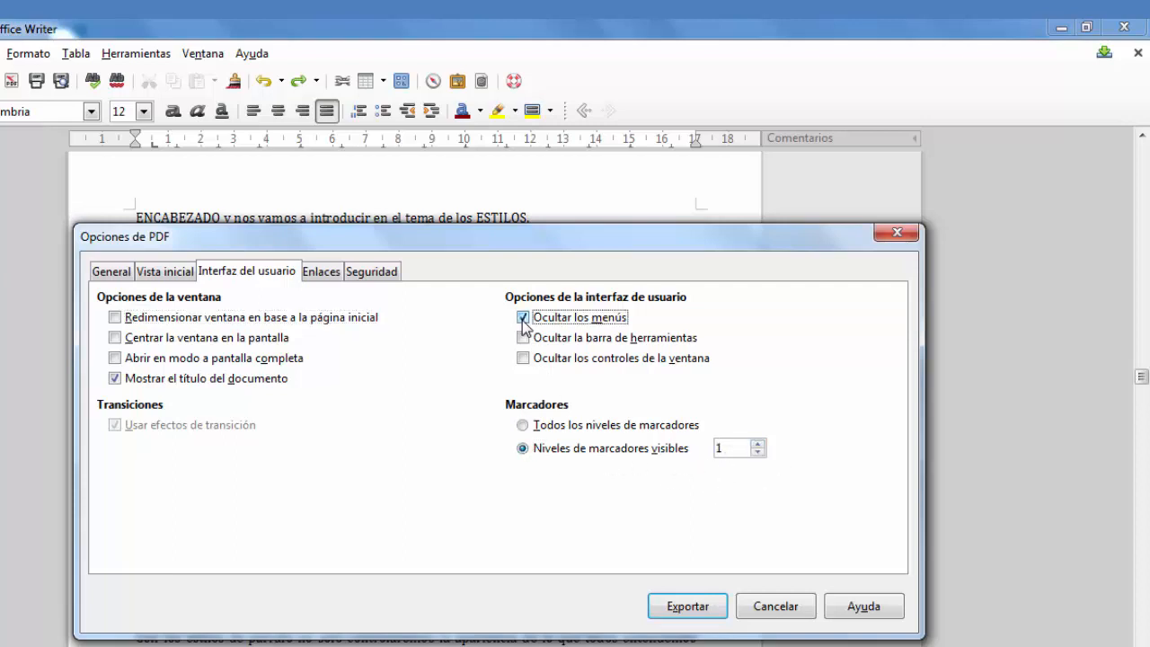
{"action": "left_click", "coordinate": [523, 339]}
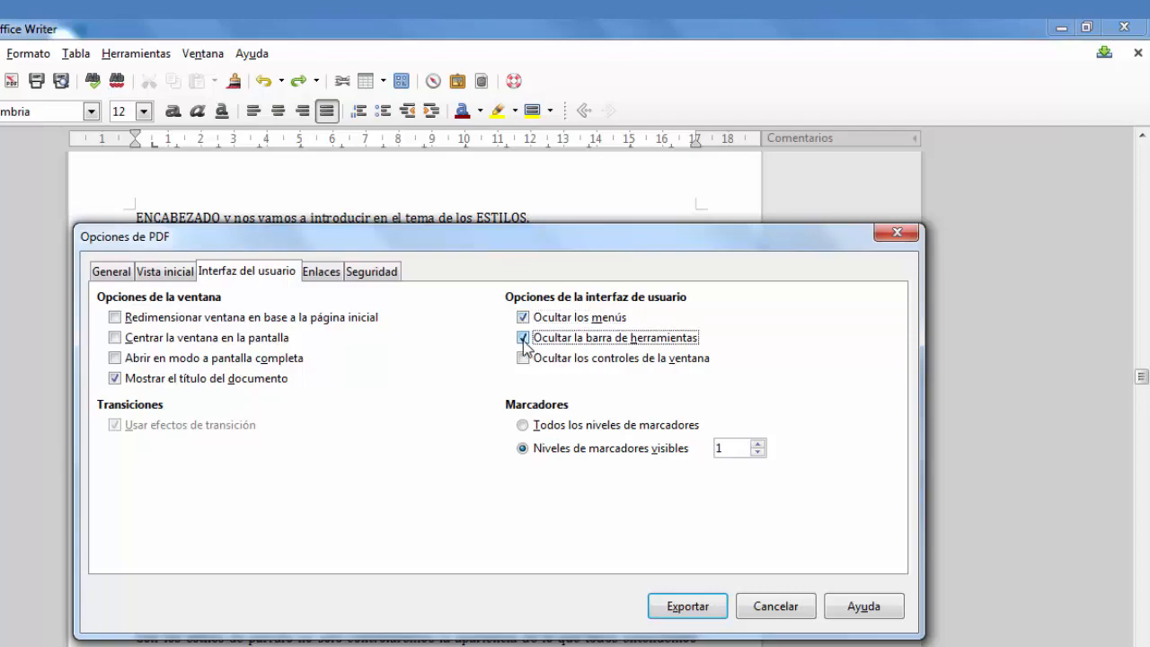
Export Guia de Trabajo.pdf to Escritorio with the new bookmark and interface settings, replacing the existing file
{"action": "left_click", "coordinate": [686, 605]}
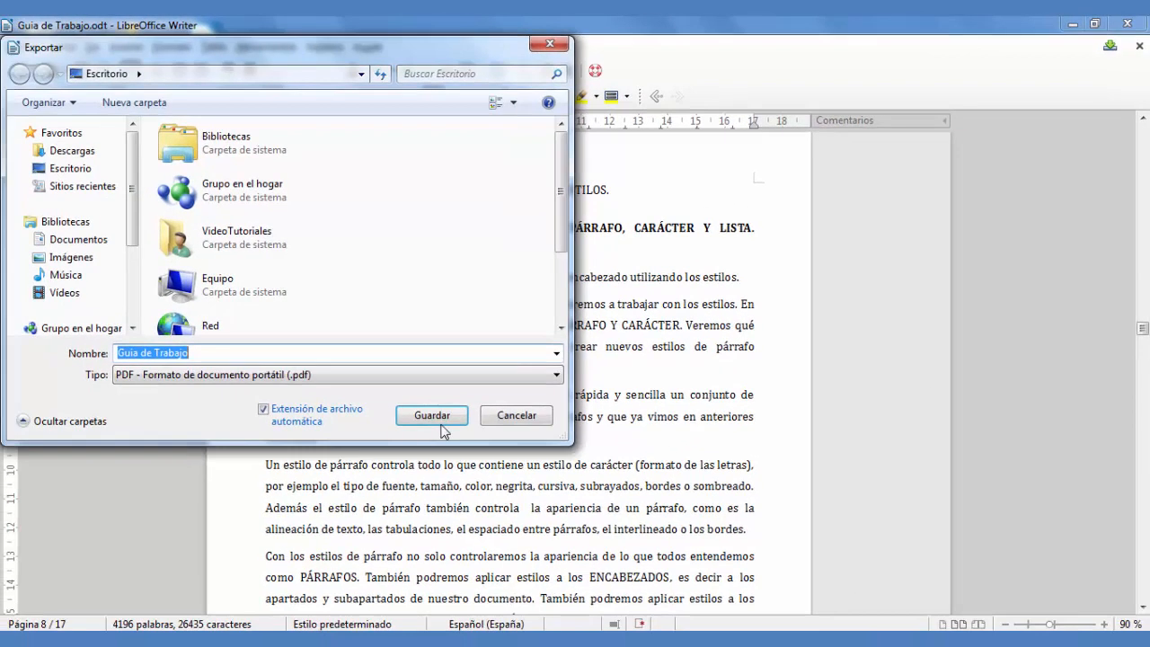
{"action": "left_click", "coordinate": [379, 446]}
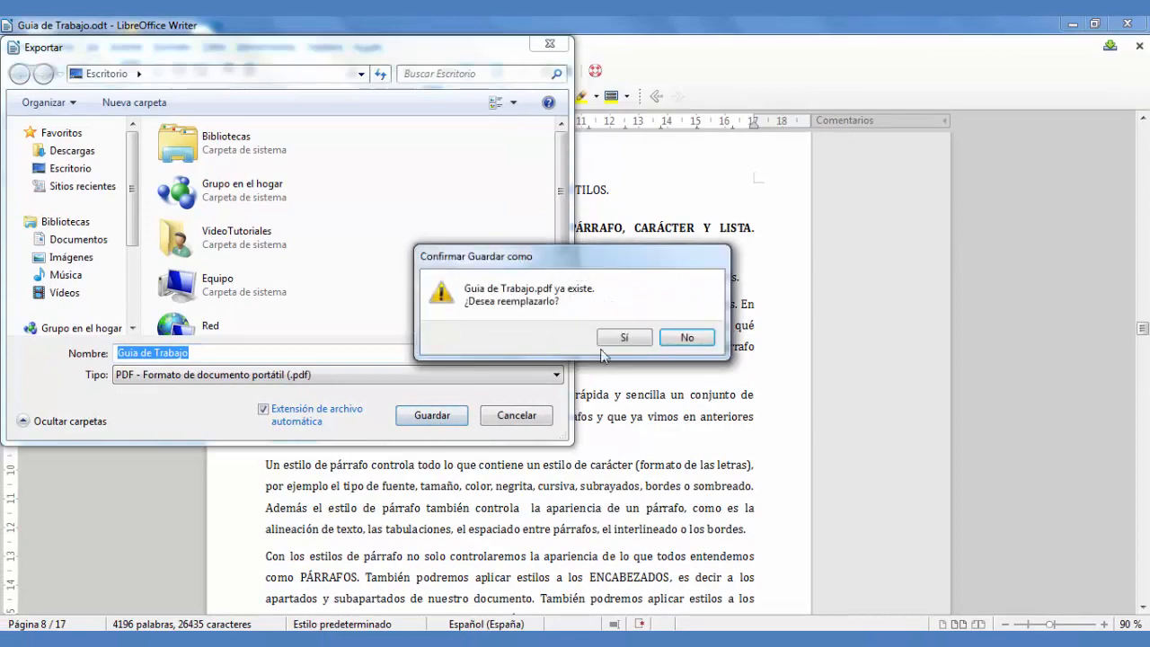
{"action": "left_click", "coordinate": [607, 346]}
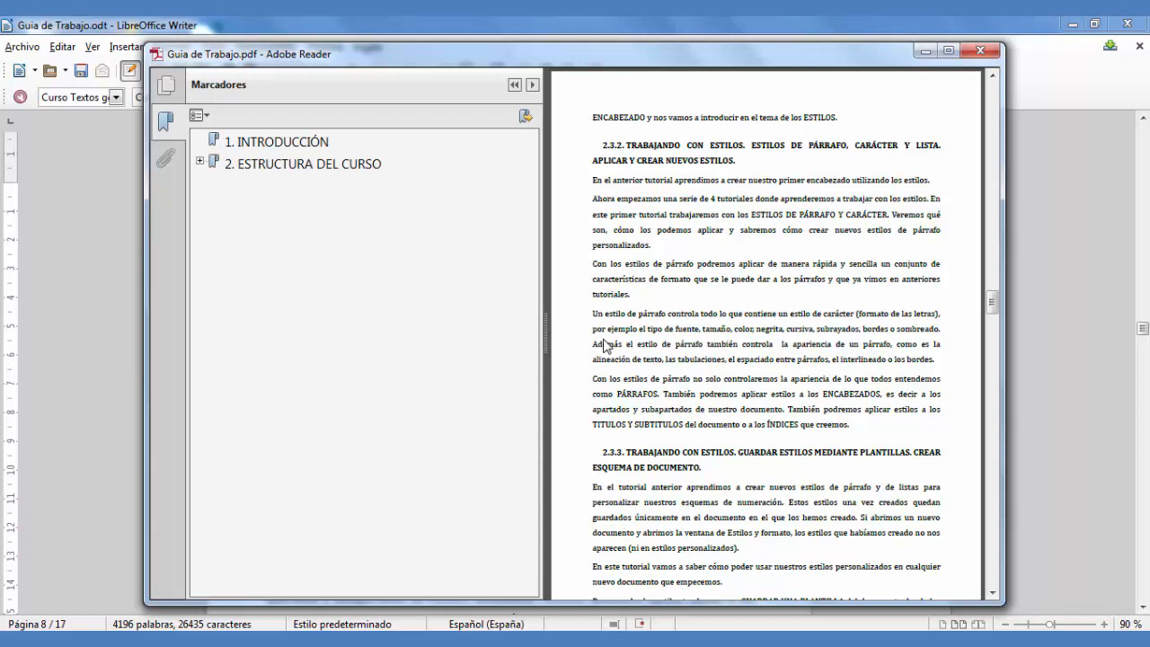
Examine the collapsed bookmark levels under 2. ESTRUCTURA DEL CURSO and the continuous pages in the exported PDF, and close it
{"action": "left_click", "coordinate": [199, 163]}
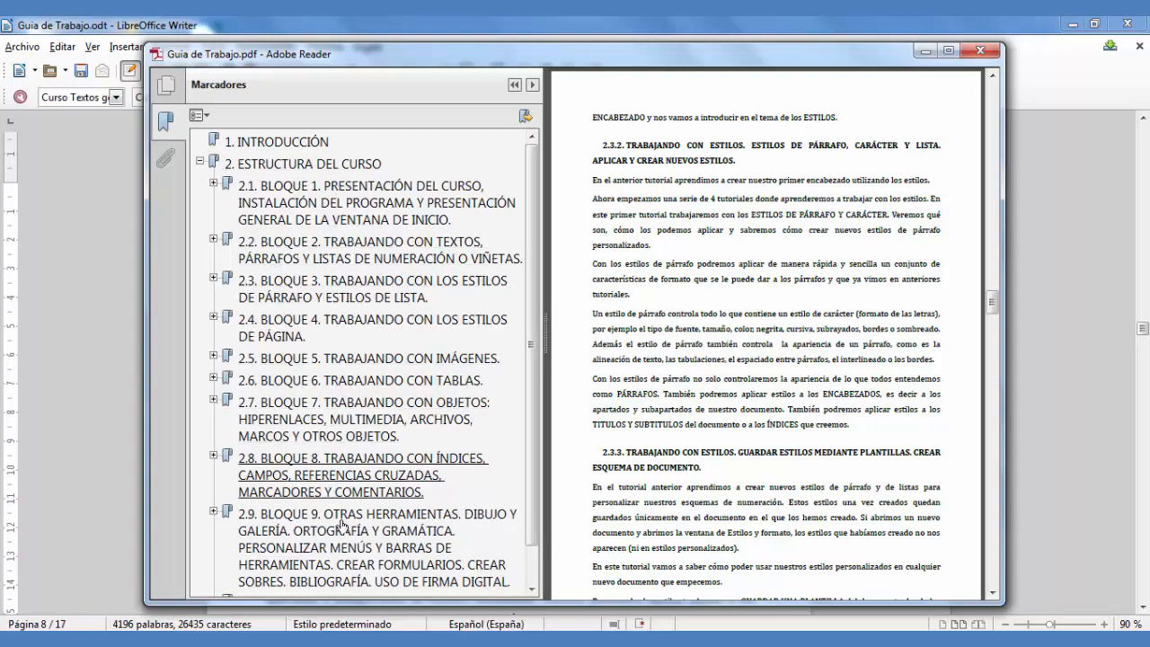
{"action": "left_click", "coordinate": [200, 163]}
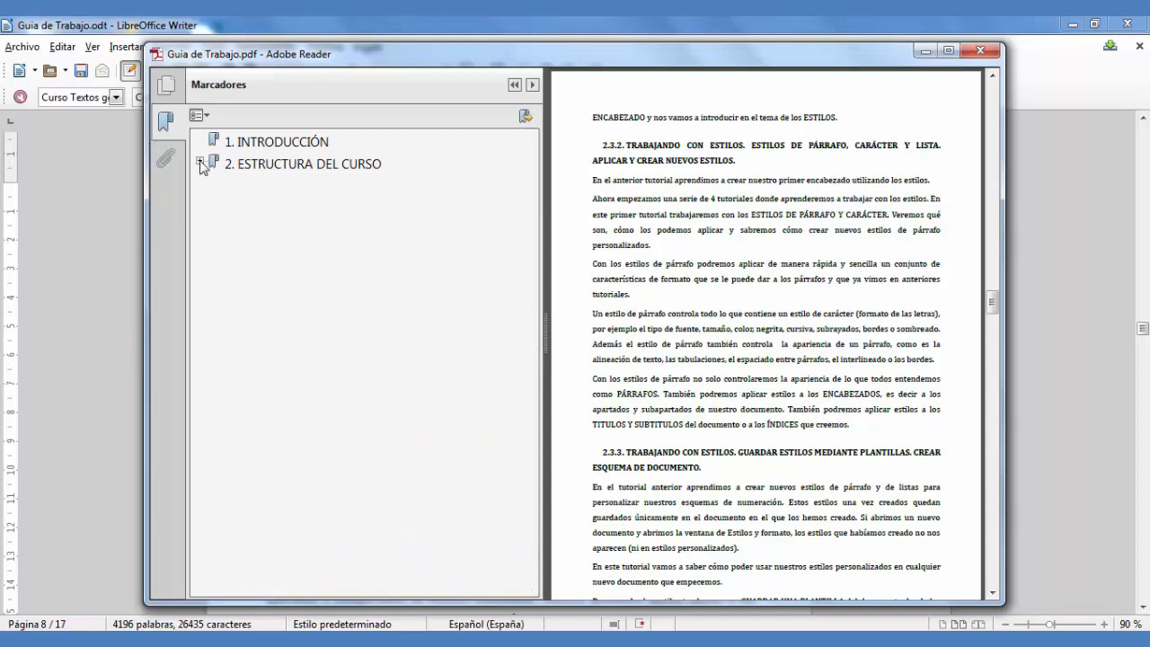
{"action": "scroll", "coordinate": [736, 176], "scroll_direction": "down", "scroll_amount": 8}
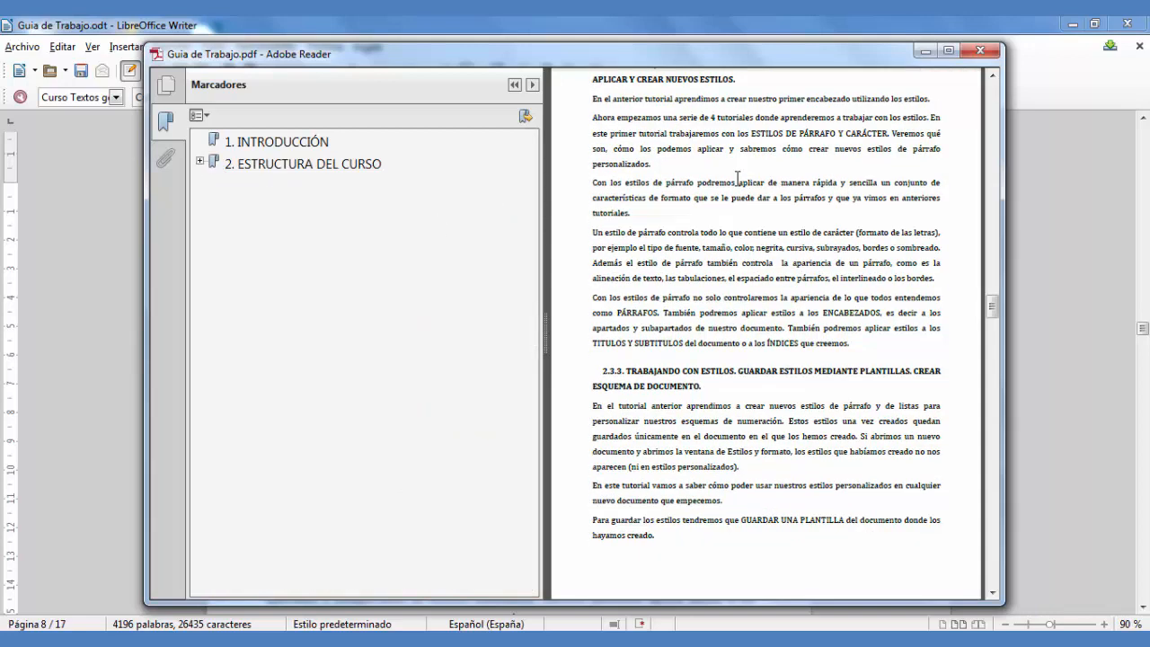
{"action": "scroll", "coordinate": [736, 177], "scroll_direction": "down", "scroll_amount": 1}
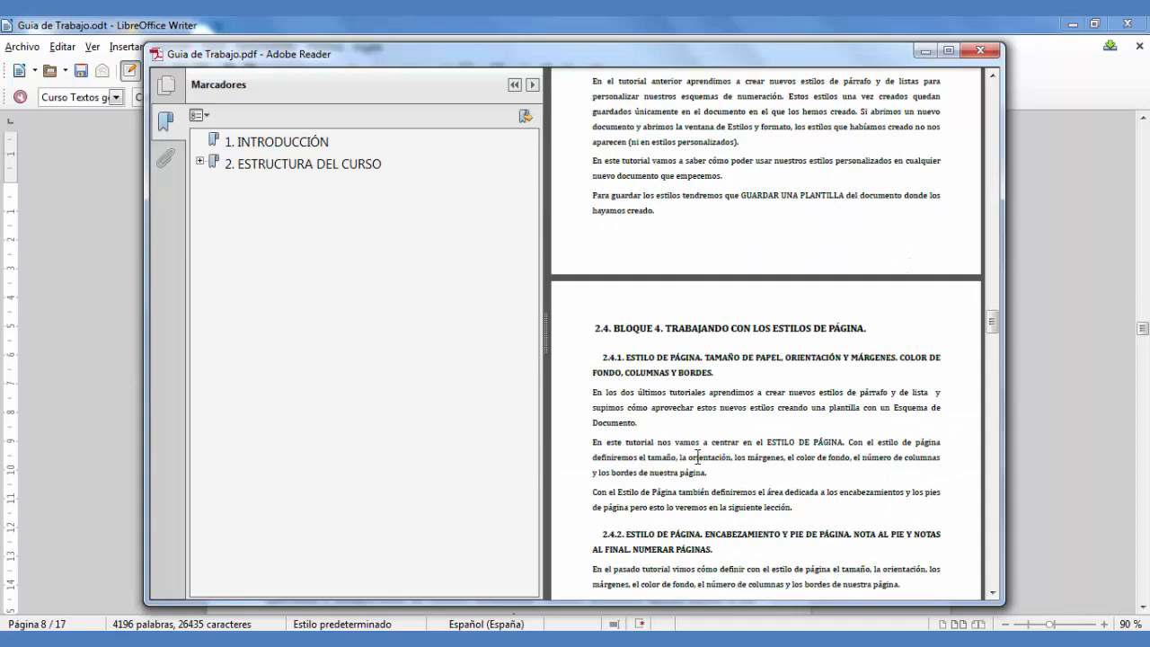
{"action": "left_click", "coordinate": [980, 50]}
Reopen the PDF export options and set a permissions password in the security settings, leaving the opening password empty
{"action": "left_click", "coordinate": [21, 47]}
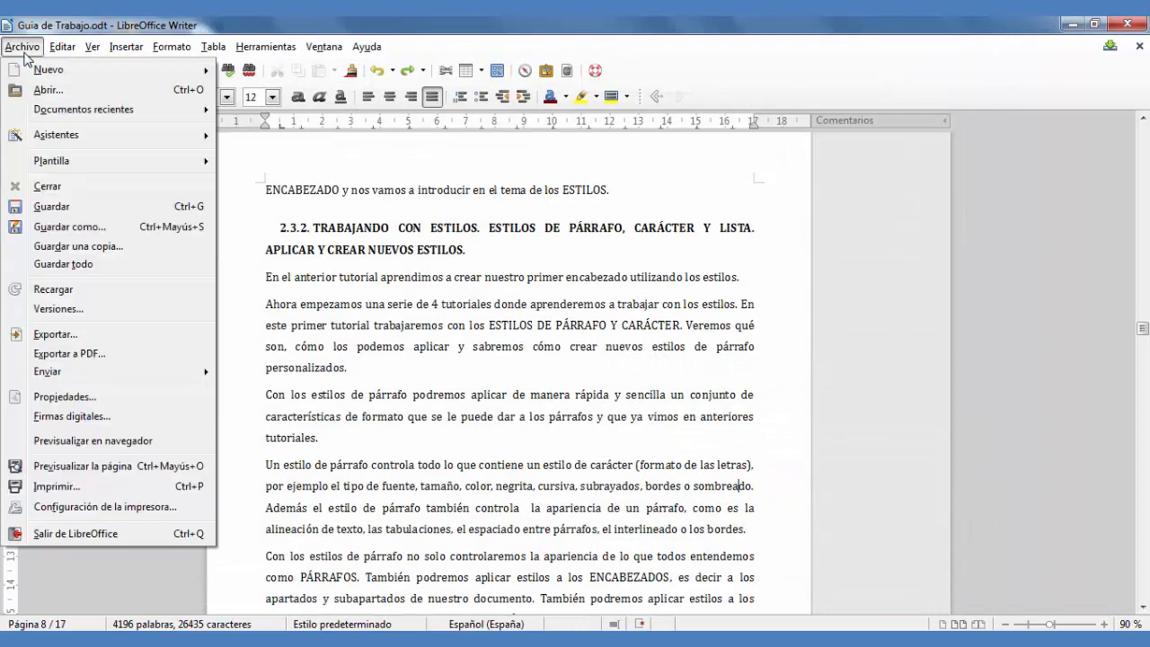
{"action": "left_click", "coordinate": [87, 352]}
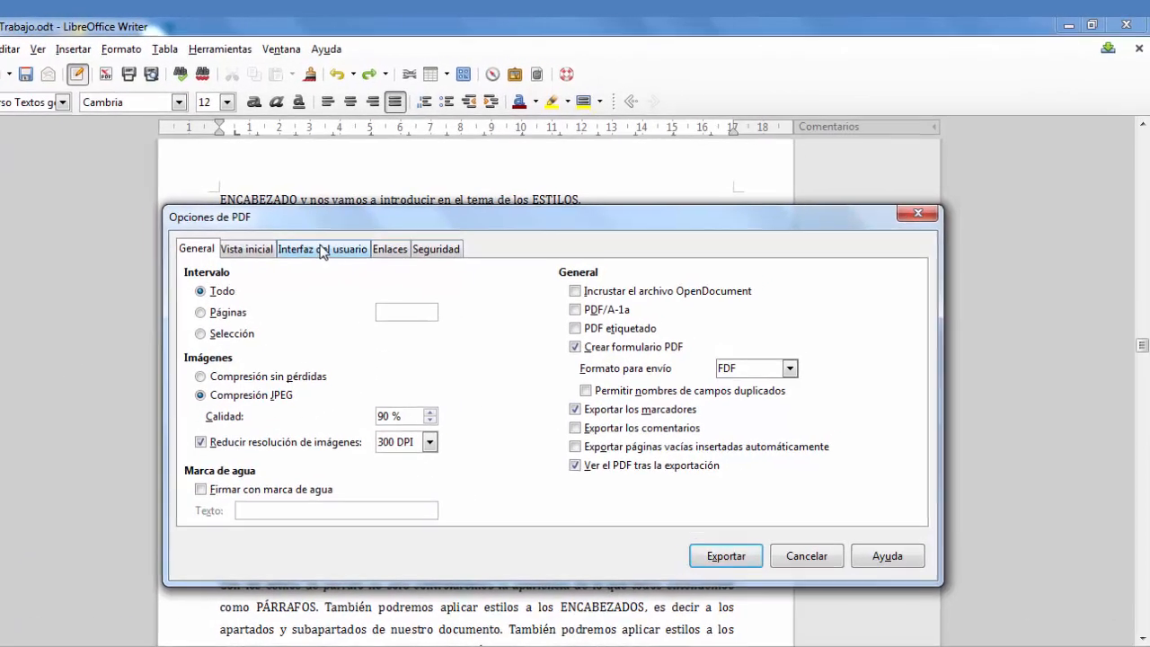
{"action": "left_click", "coordinate": [322, 252]}
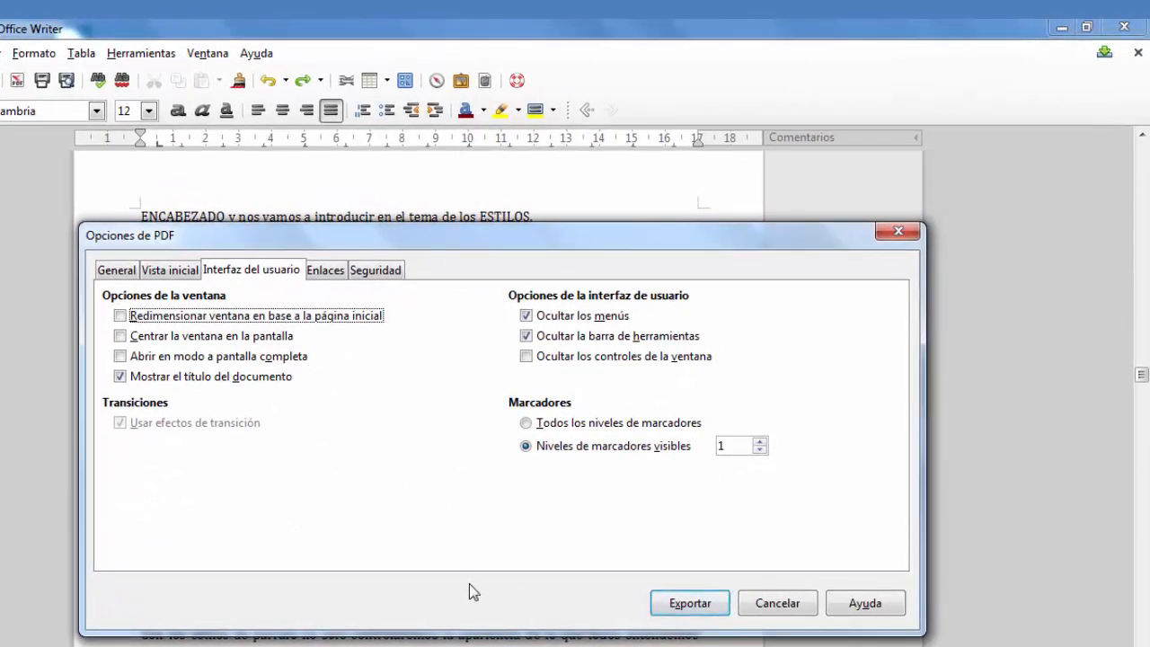
{"action": "left_click", "coordinate": [377, 270]}
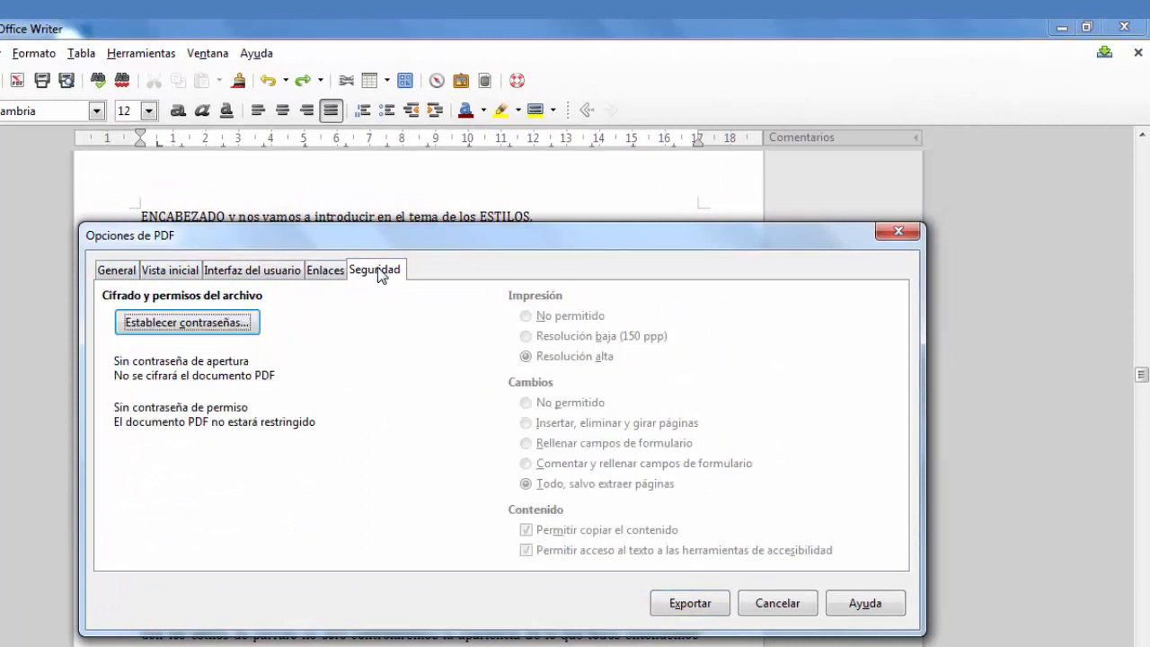
{"action": "left_click", "coordinate": [192, 326]}
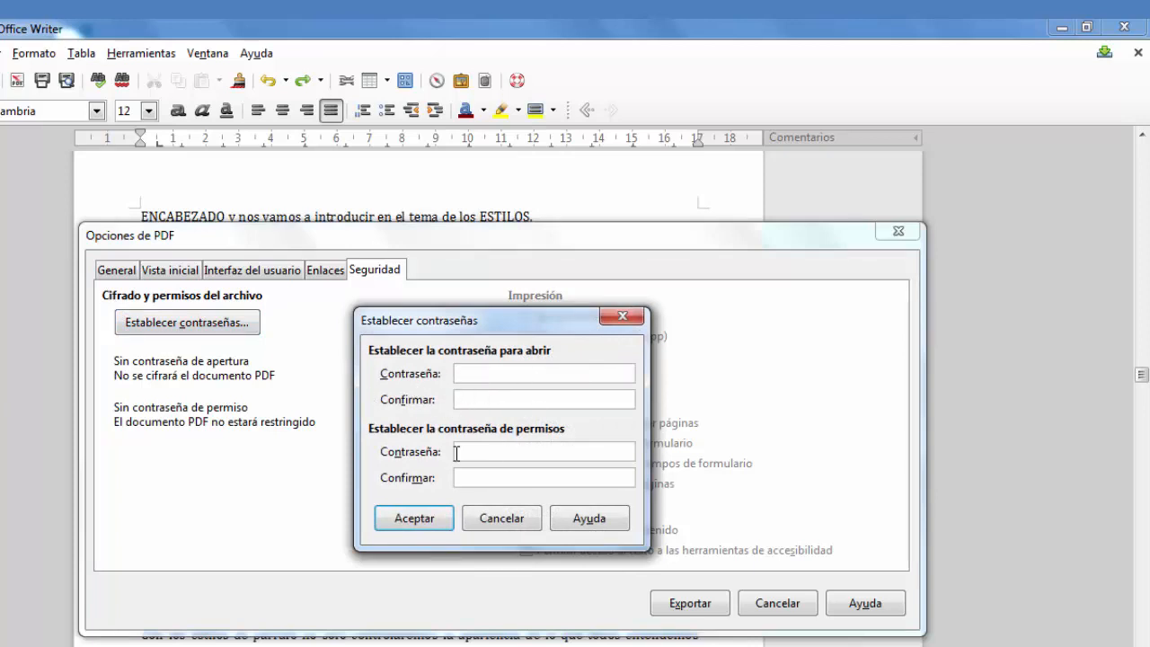
{"action": "left_click_drag", "start_coordinate": [499, 331], "coordinate": [228, 257]}
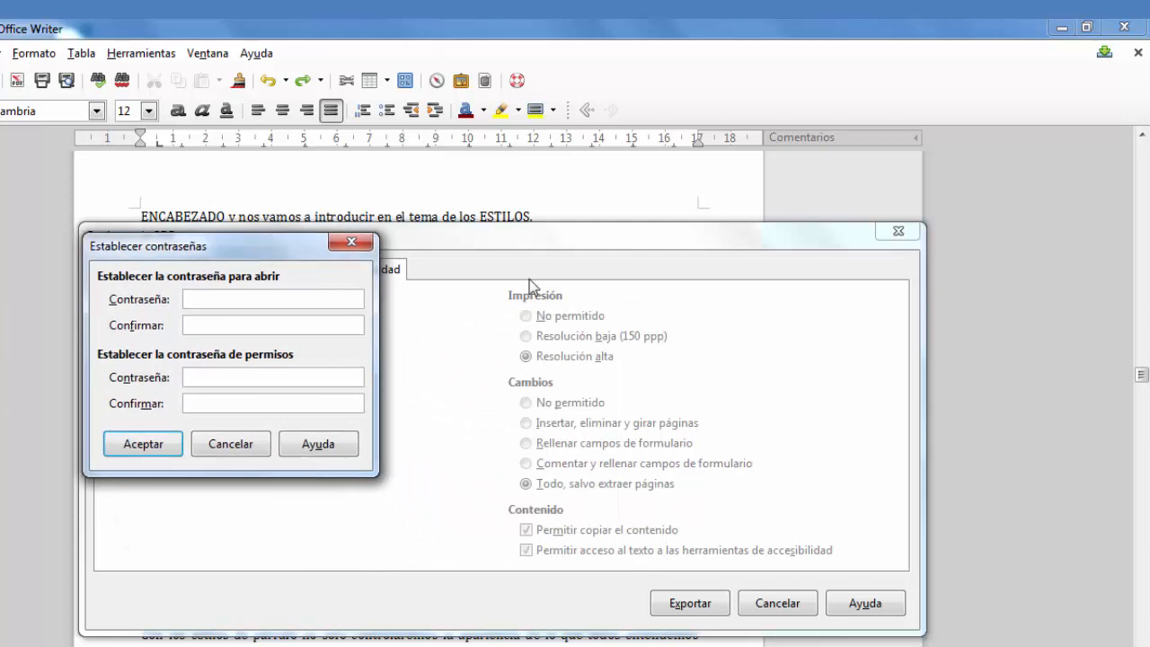
{"action": "left_click", "coordinate": [222, 379]}
{"action": "type", "text": "****"}
{"action": "left_click", "coordinate": [144, 443]}
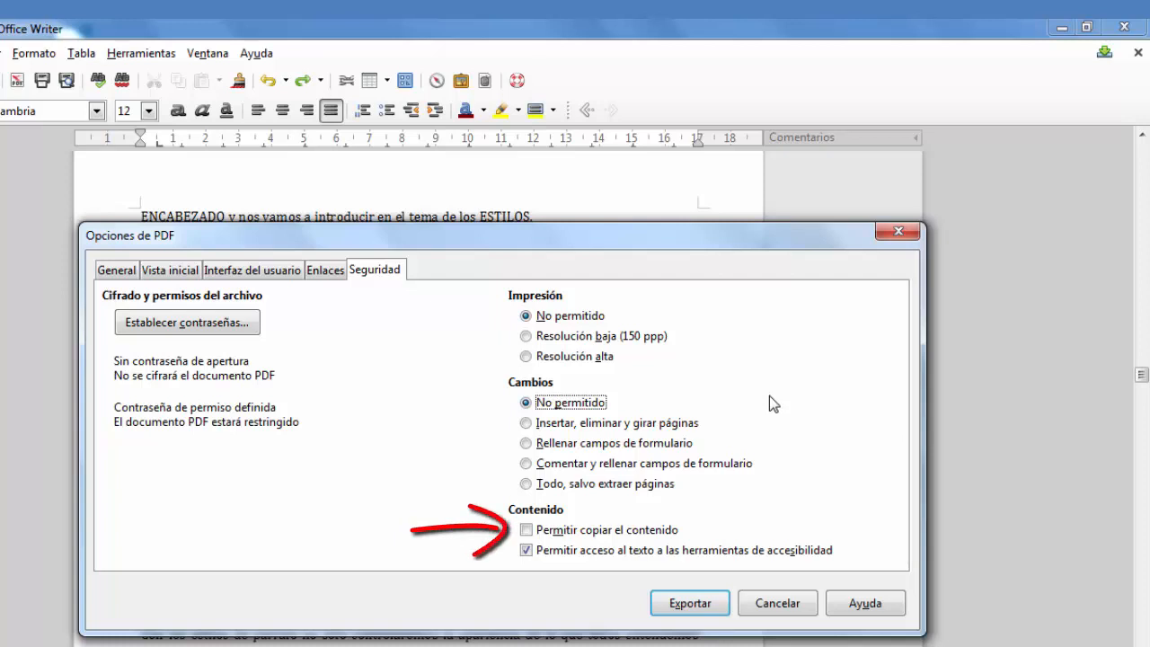
Set printing to Resolución alta and changes to Todo, salvo extraer páginas, and export Guia de Trabajo.pdf to Escritorio, replacing the existing file
{"action": "left_click", "coordinate": [548, 358]}
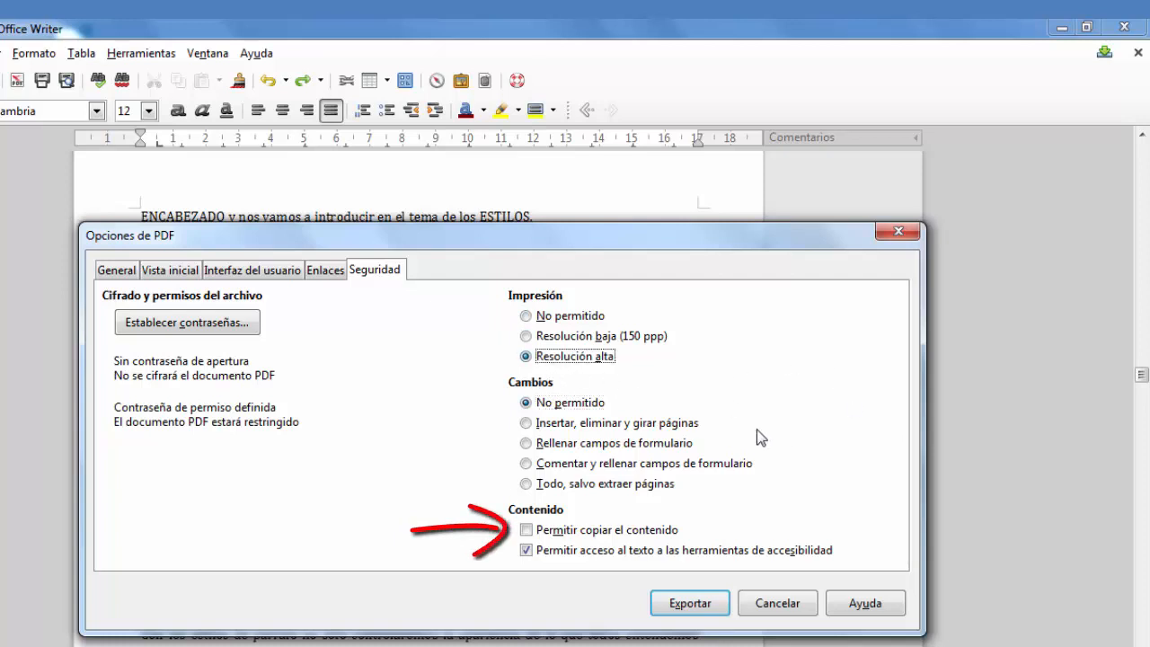
{"action": "left_click", "coordinate": [553, 487]}
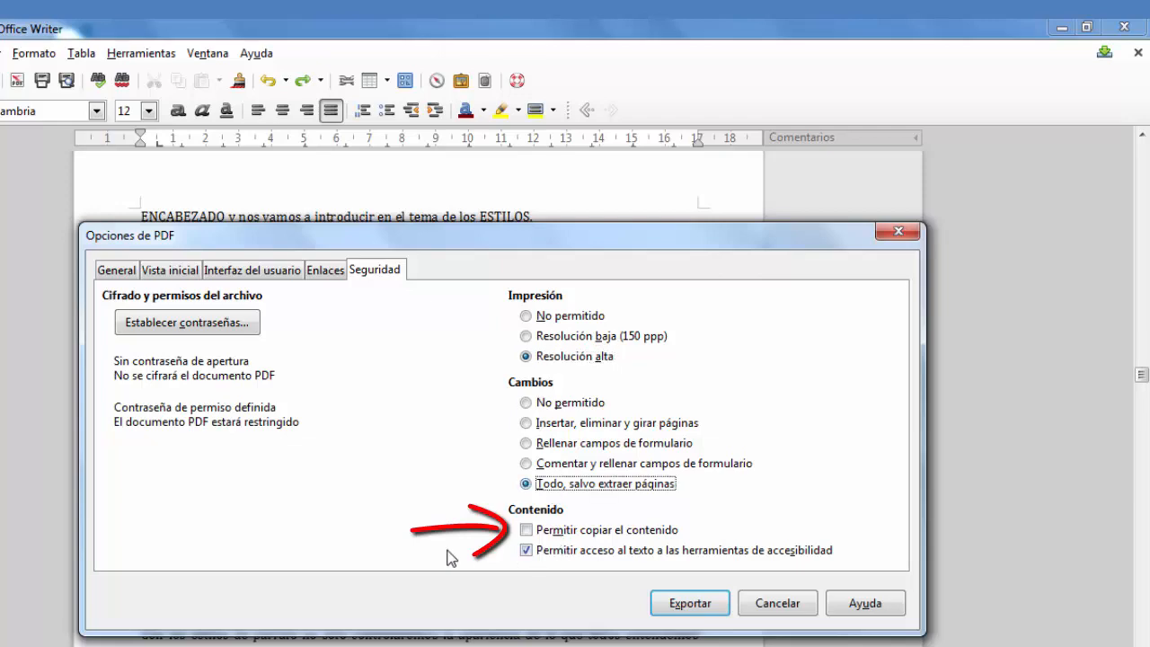
{"action": "left_click", "coordinate": [698, 606]}
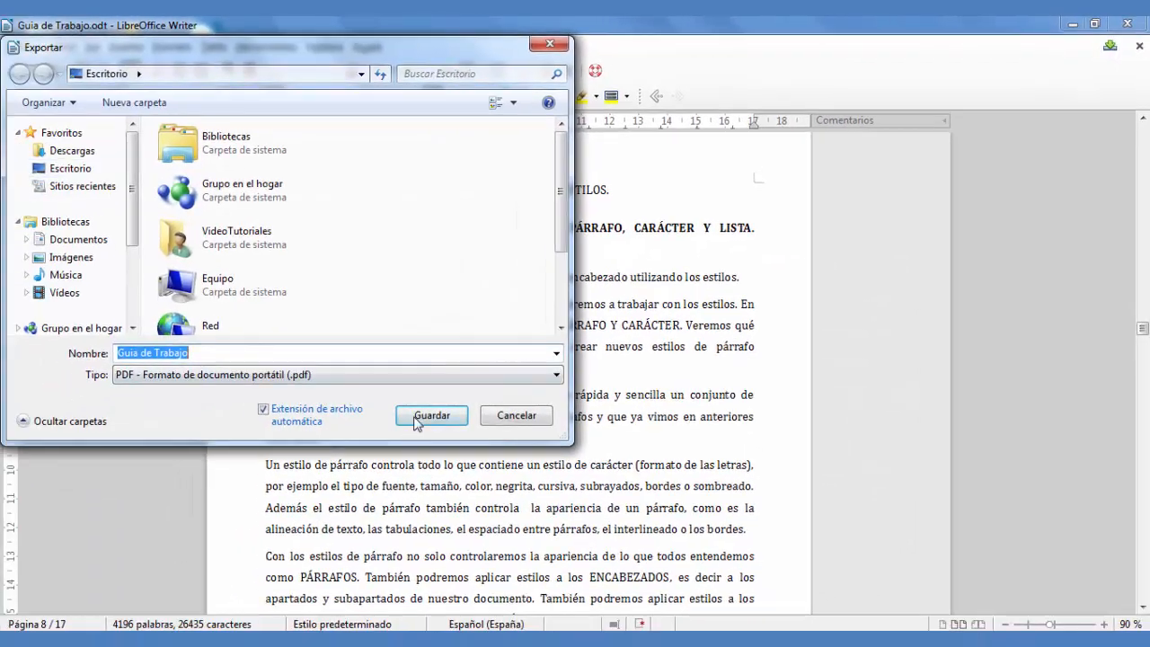
{"action": "left_click", "coordinate": [418, 422]}
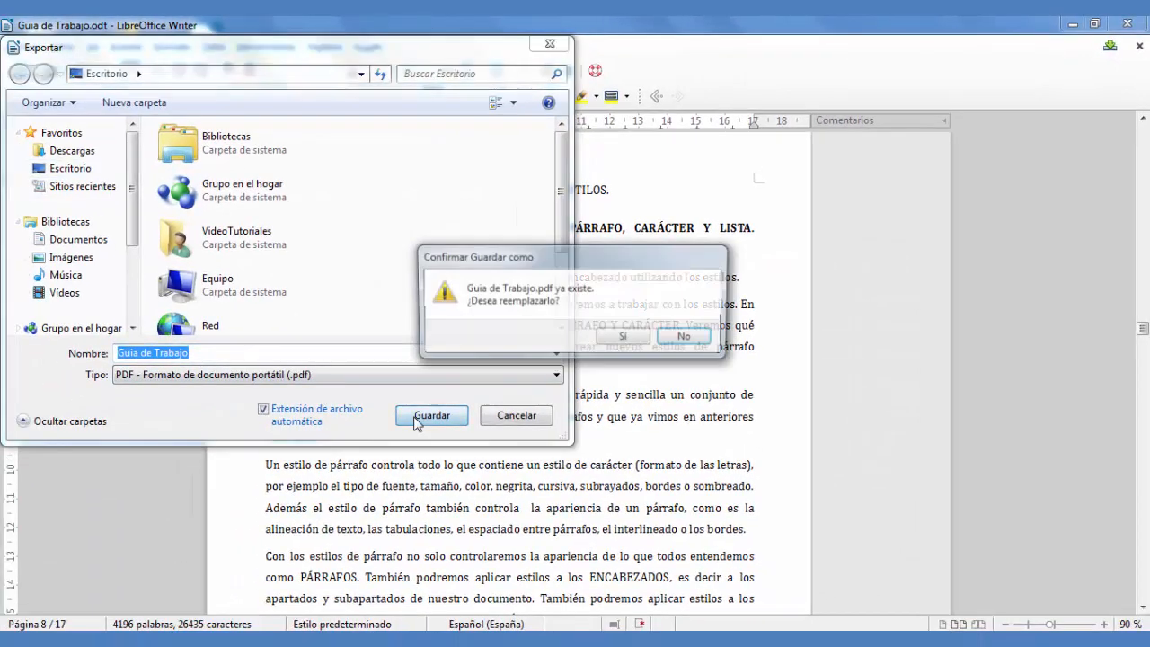
{"action": "left_click", "coordinate": [621, 340]}
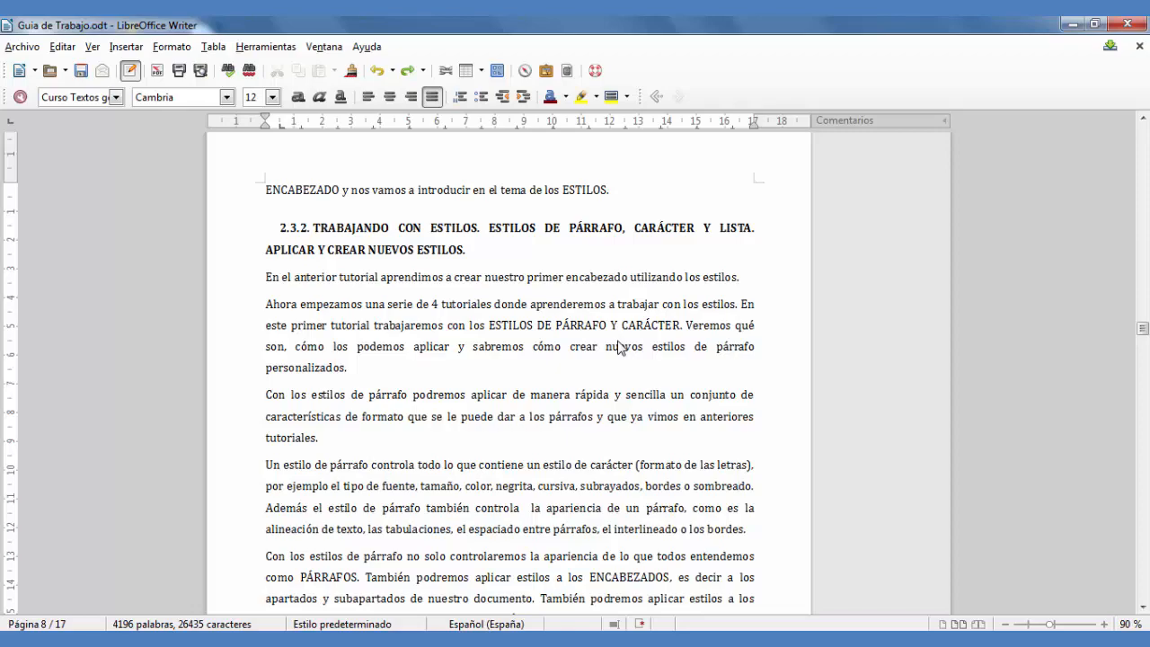
Select the first paragraph under 2. ESTRUCTURA DEL CURSO in the protected PDF and check whether the copy command is available
{"action": "scroll", "coordinate": [617, 346], "scroll_direction": "down", "scroll_amount": 20}
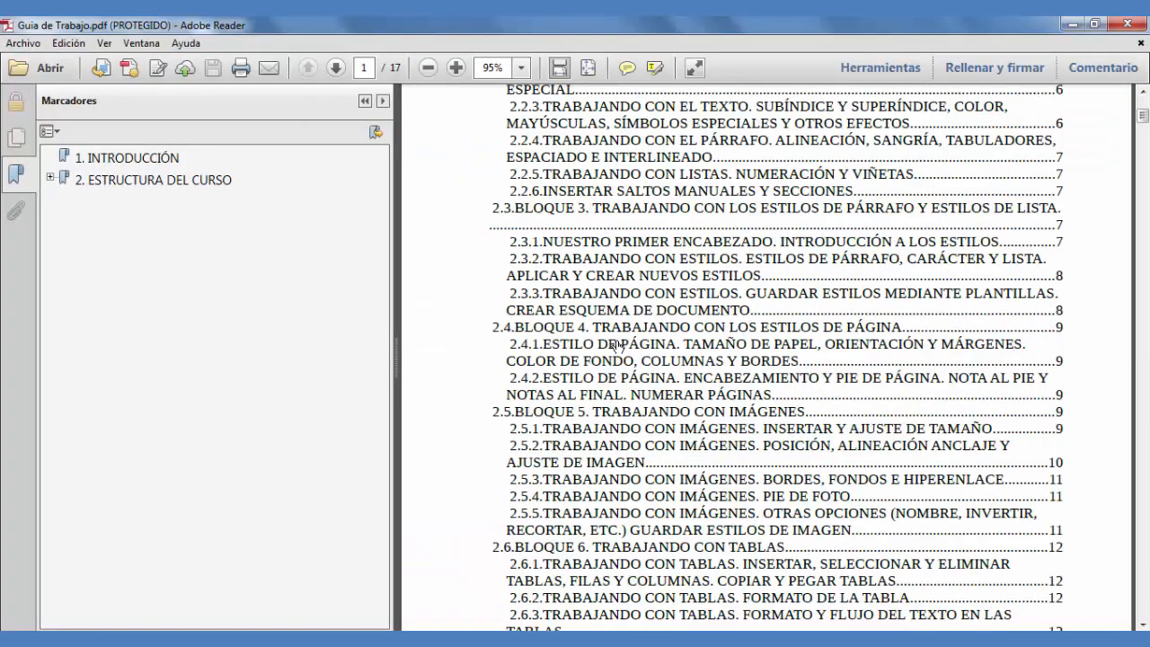
{"action": "scroll", "coordinate": [617, 346], "scroll_direction": "down", "scroll_amount": 20}
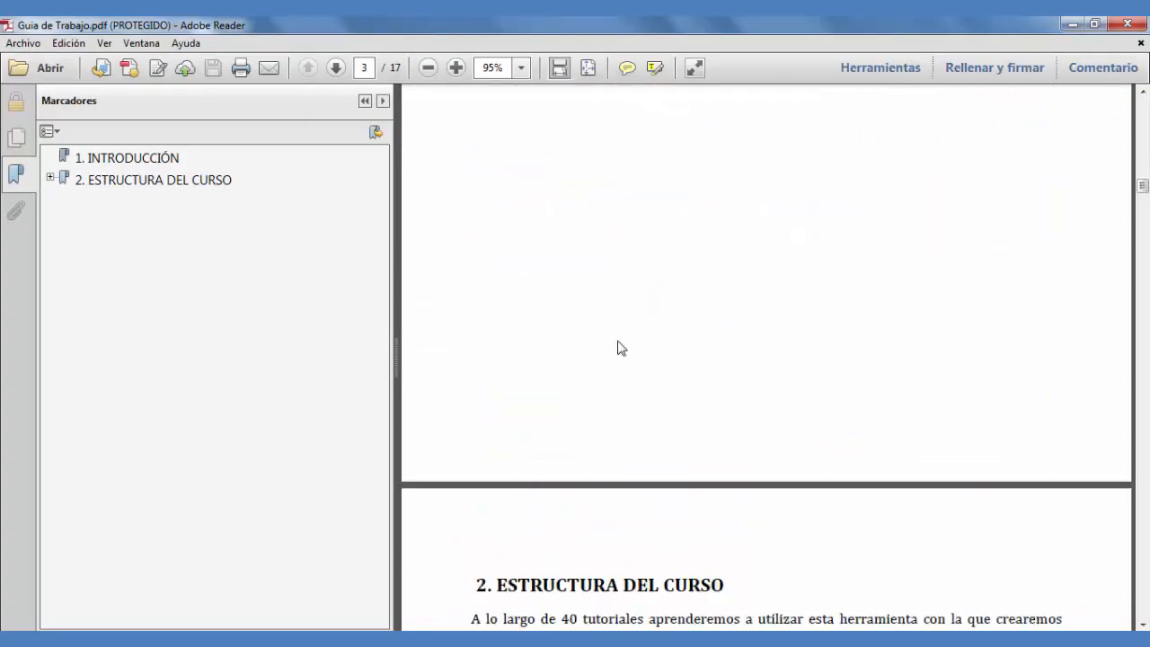
{"action": "scroll", "coordinate": [540, 339], "scroll_direction": "up", "scroll_amount": 5}
{"action": "left_click_drag", "start_coordinate": [472, 335], "coordinate": [1023, 387]}
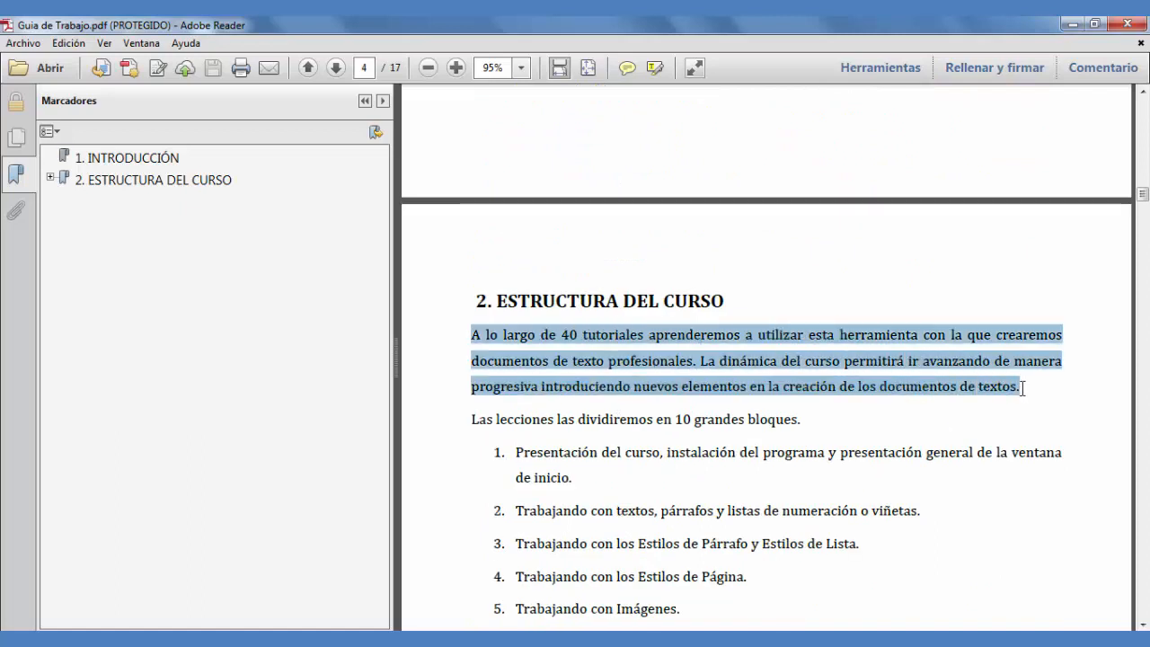
{"action": "left_click", "coordinate": [61, 43]}
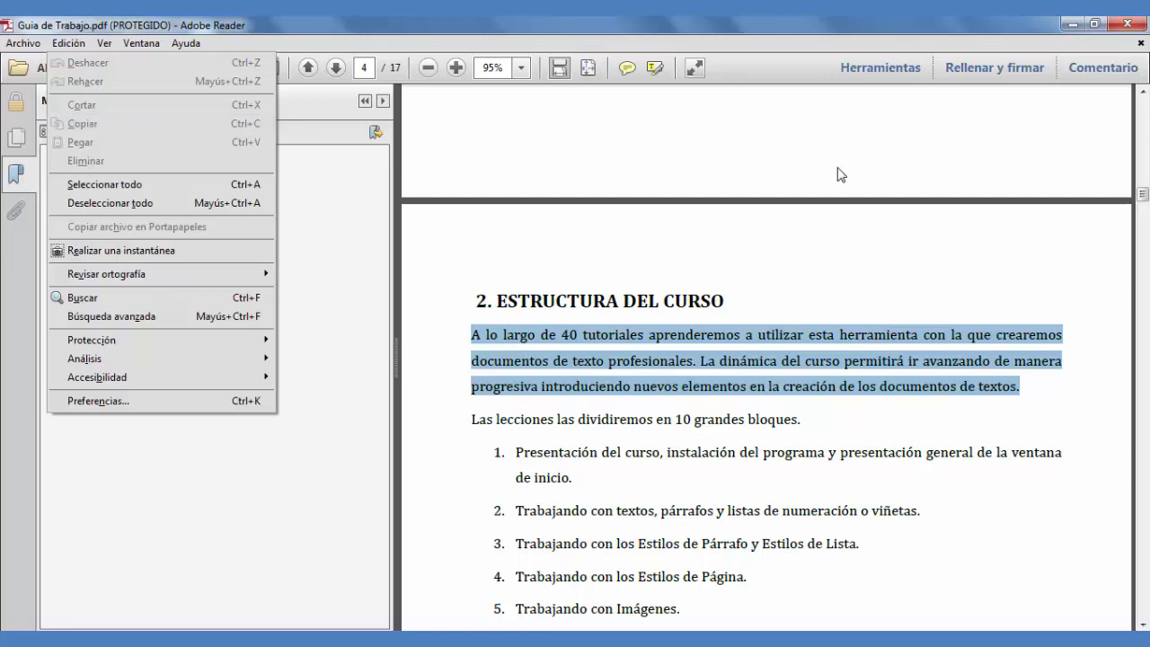
{"action": "left_click", "coordinate": [764, 303]}
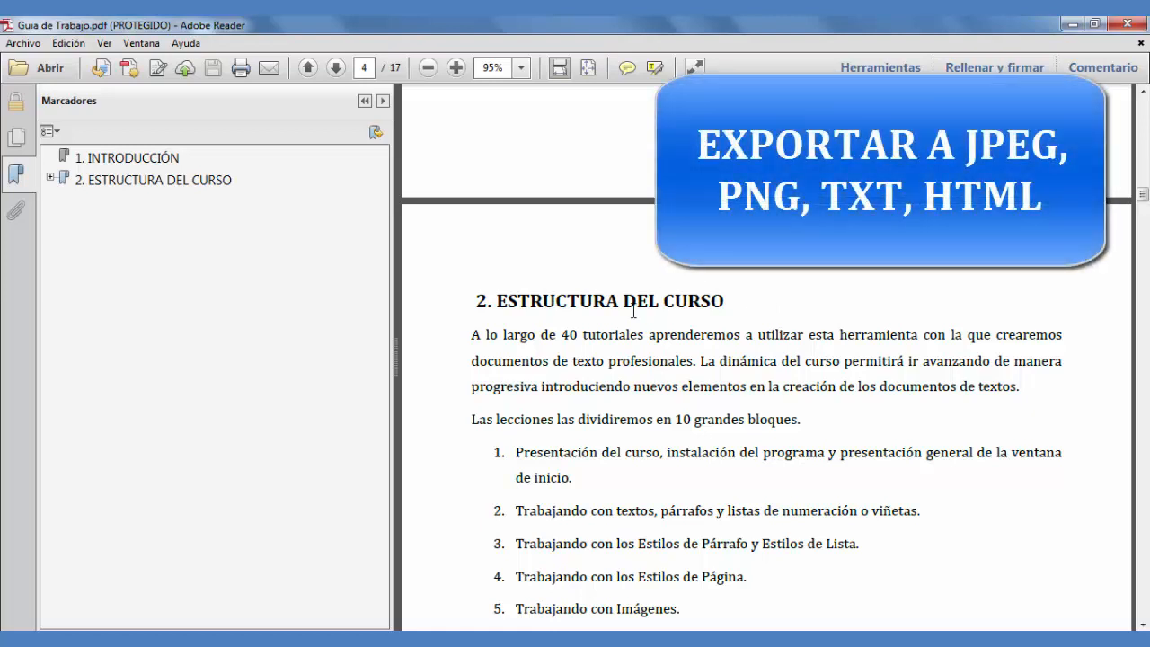
Switch to LibreOffice Writer and export Guia de Trabajo to Escritorio as a JPEG, accepting 793 × 1122 px at 96 PPP
{"action": "left_click", "coordinate": [340, 638]}
{"action": "scroll", "coordinate": [559, 385], "scroll_direction": "down", "scroll_amount": 1}
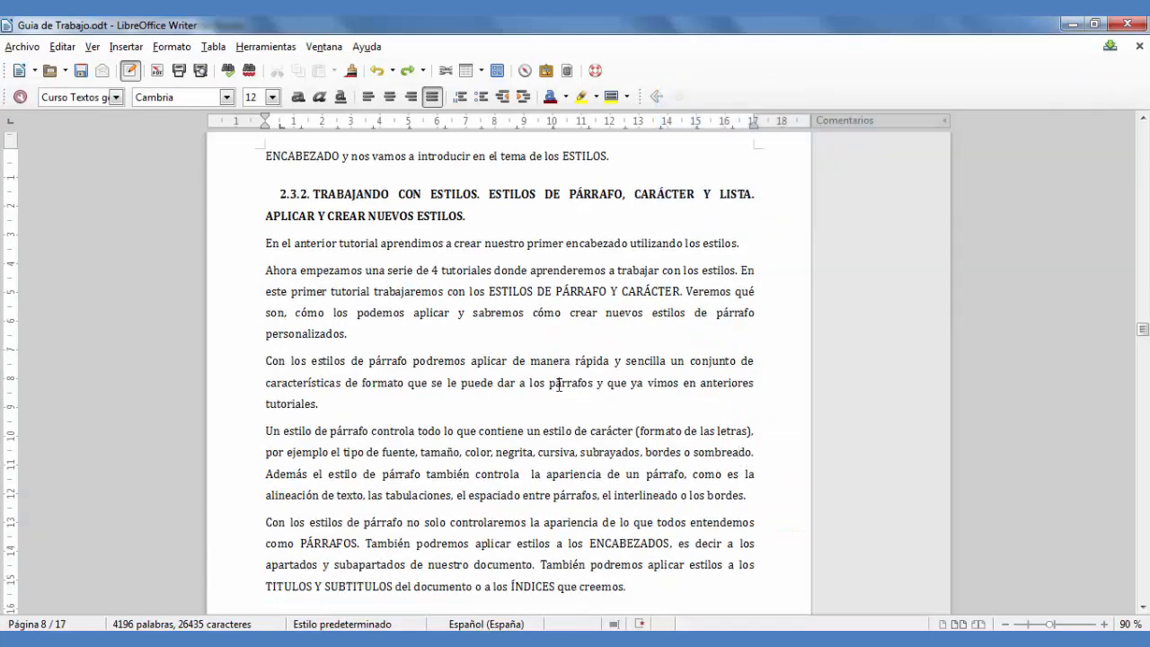
{"action": "left_click", "coordinate": [1005, 624]}
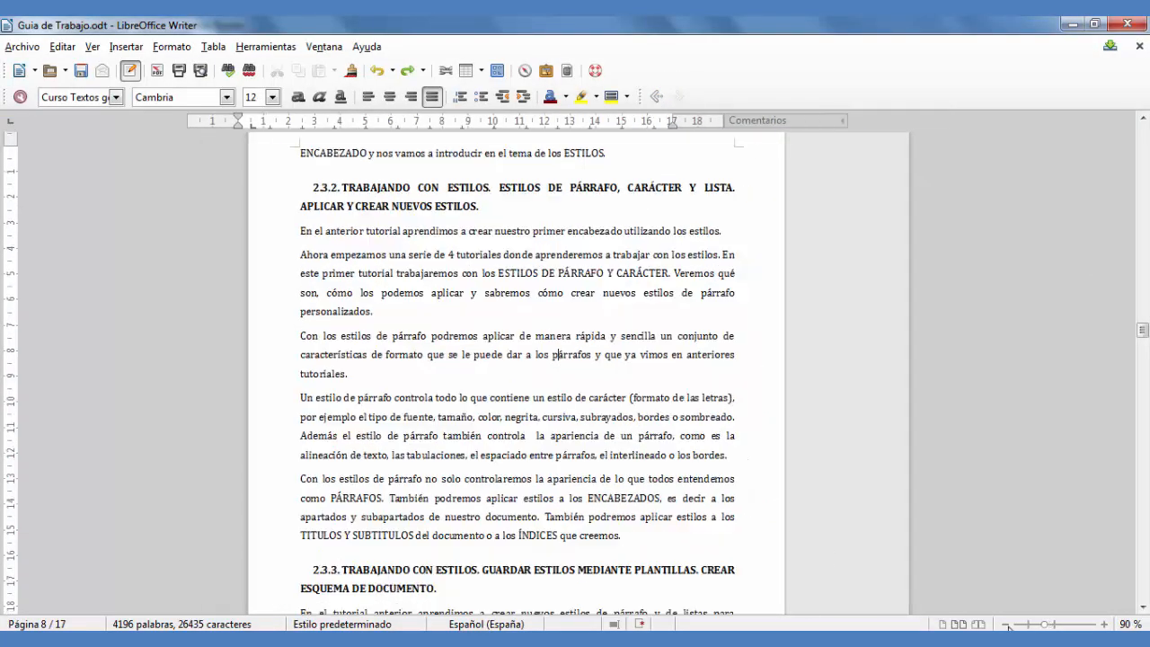
{"action": "left_click", "coordinate": [1005, 624]}
{"action": "scroll", "coordinate": [597, 447], "scroll_direction": "down", "scroll_amount": 1}
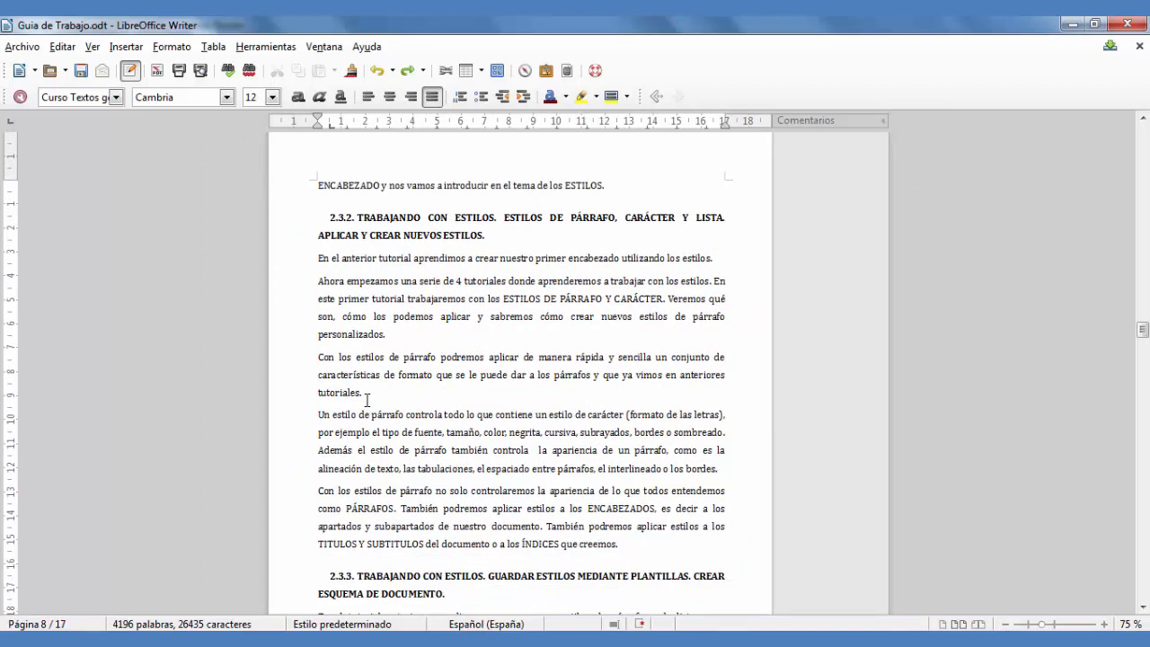
{"action": "left_click", "coordinate": [23, 52]}
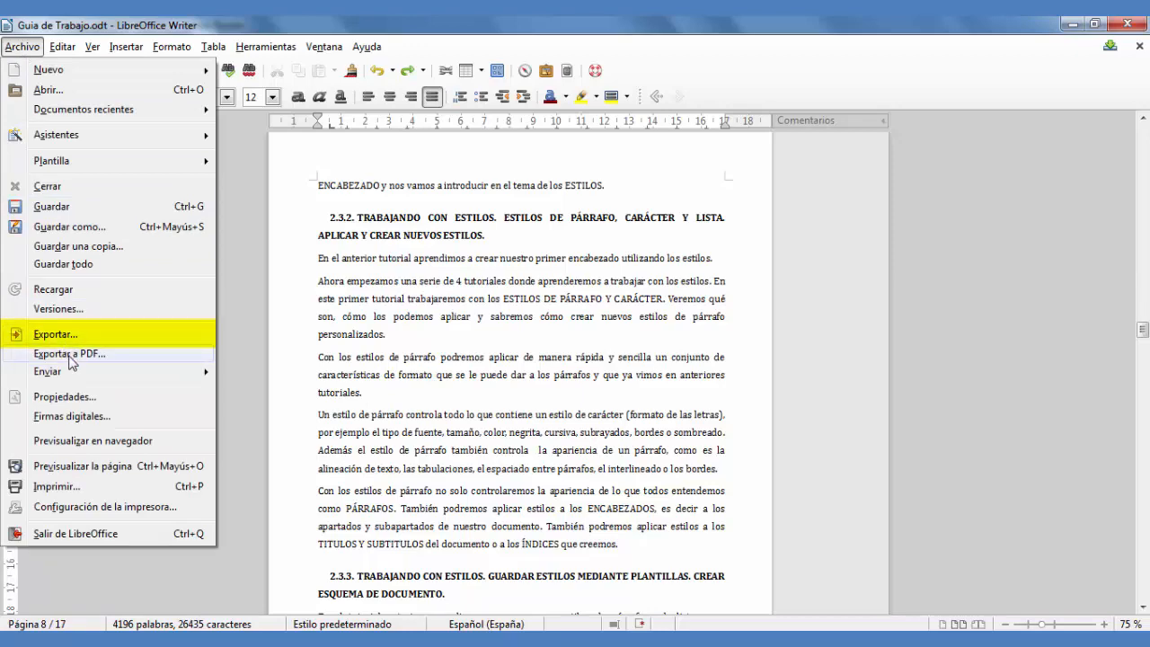
{"action": "left_click", "coordinate": [61, 333]}
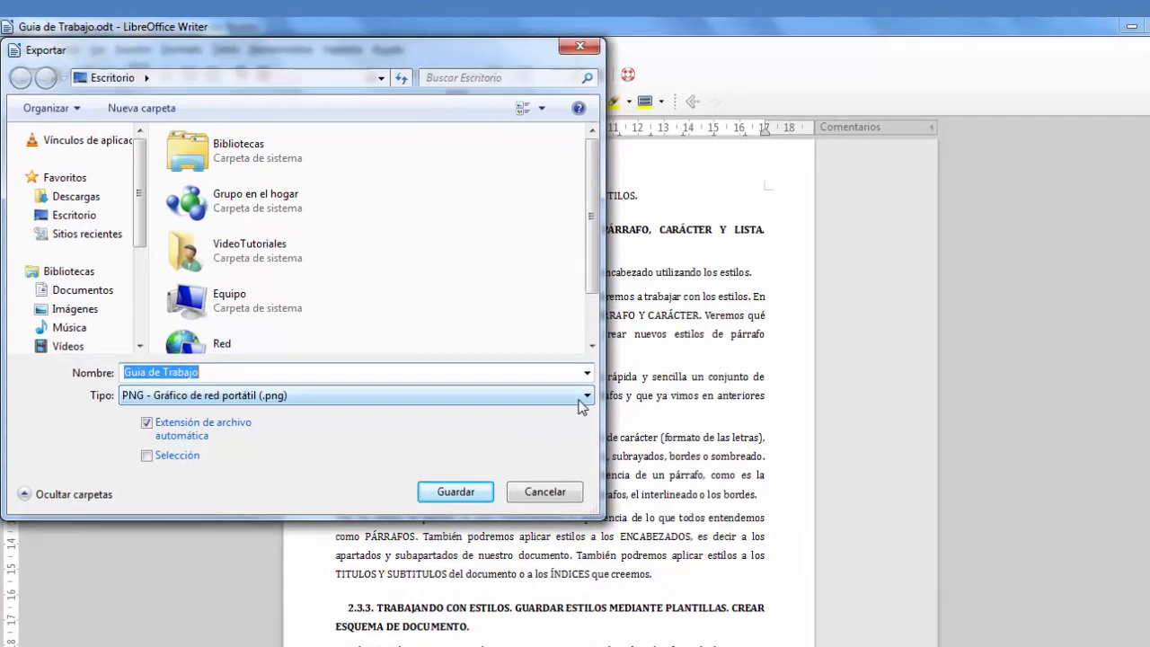
{"action": "left_click", "coordinate": [579, 401]}
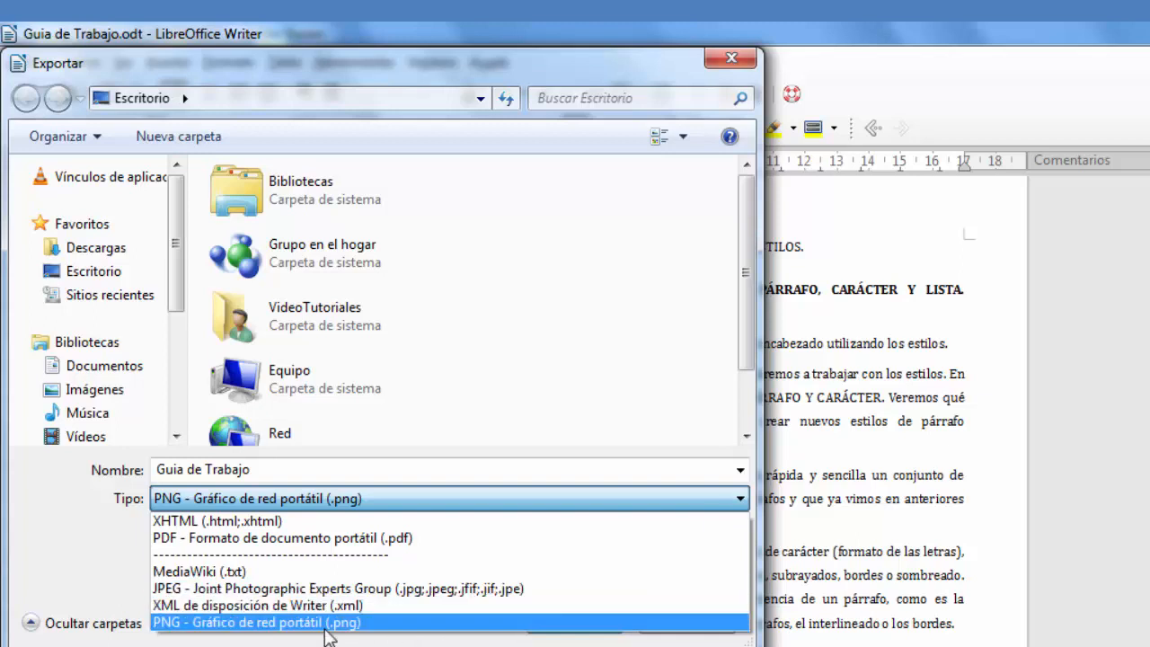
{"action": "left_click", "coordinate": [326, 589]}
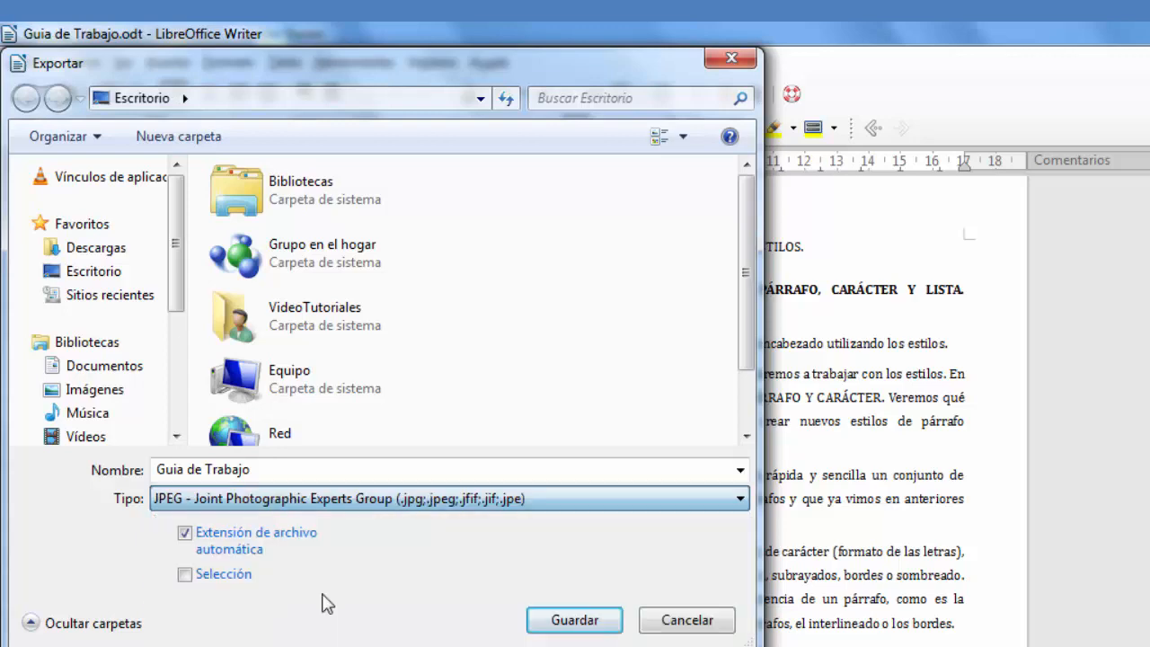
{"action": "left_click", "coordinate": [608, 624]}
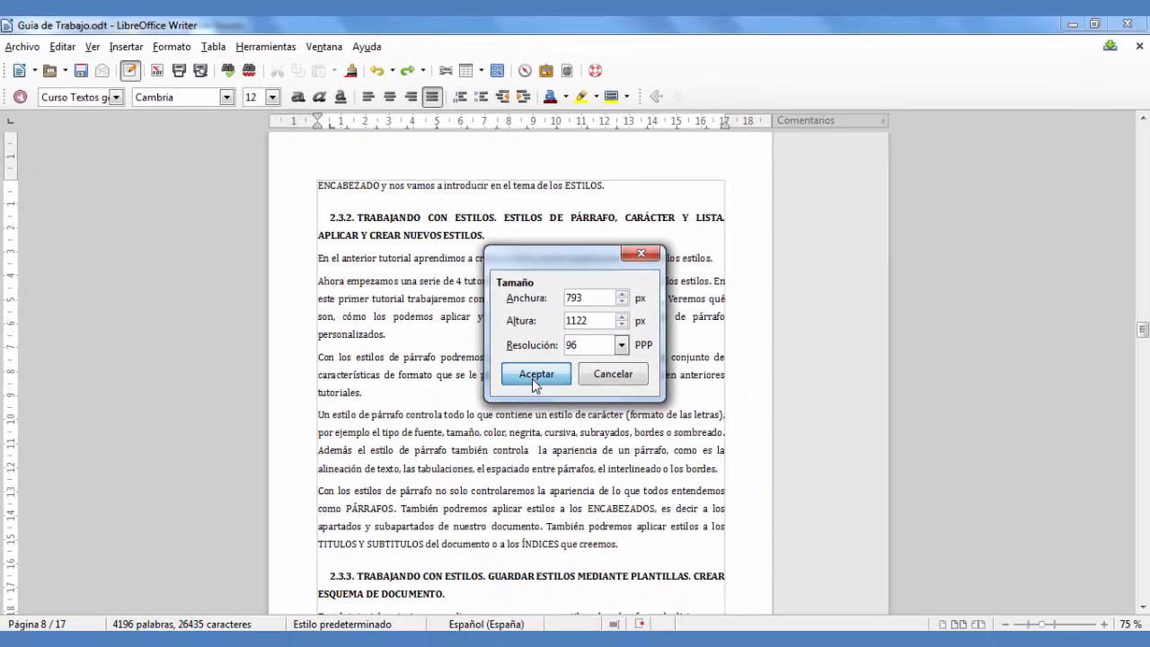
{"action": "left_click", "coordinate": [535, 373]}
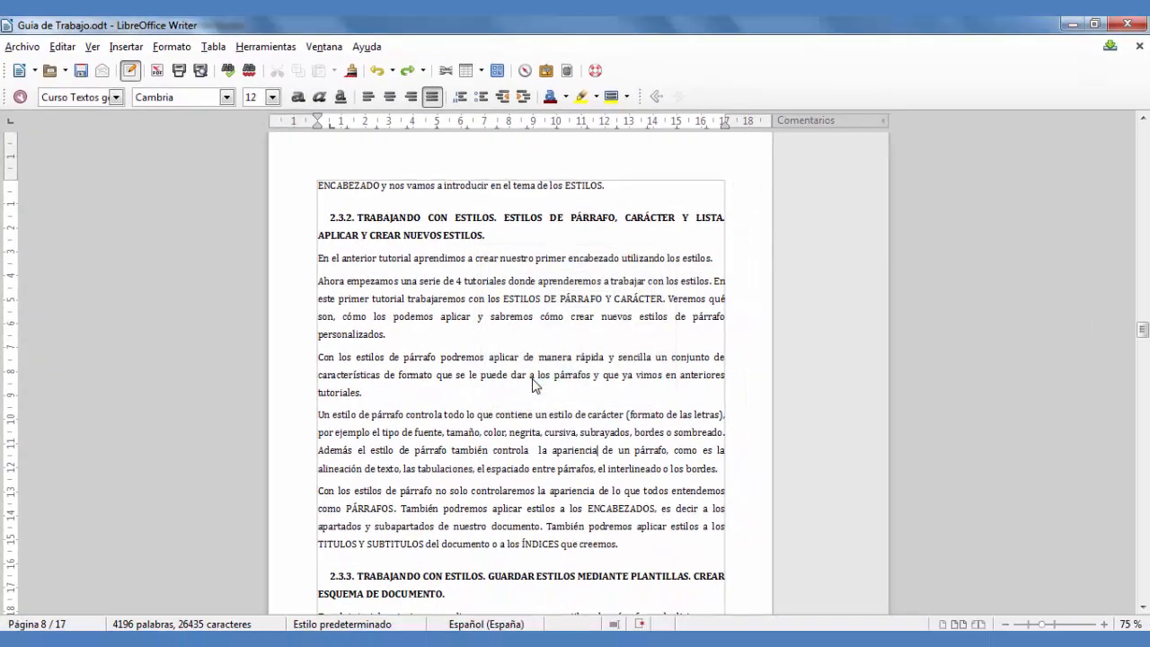
Show the desktop and open the exported Guia de Trabajo JPEG image
{"action": "right_click", "coordinate": [548, 638]}
{"action": "left_click", "coordinate": [593, 575]}
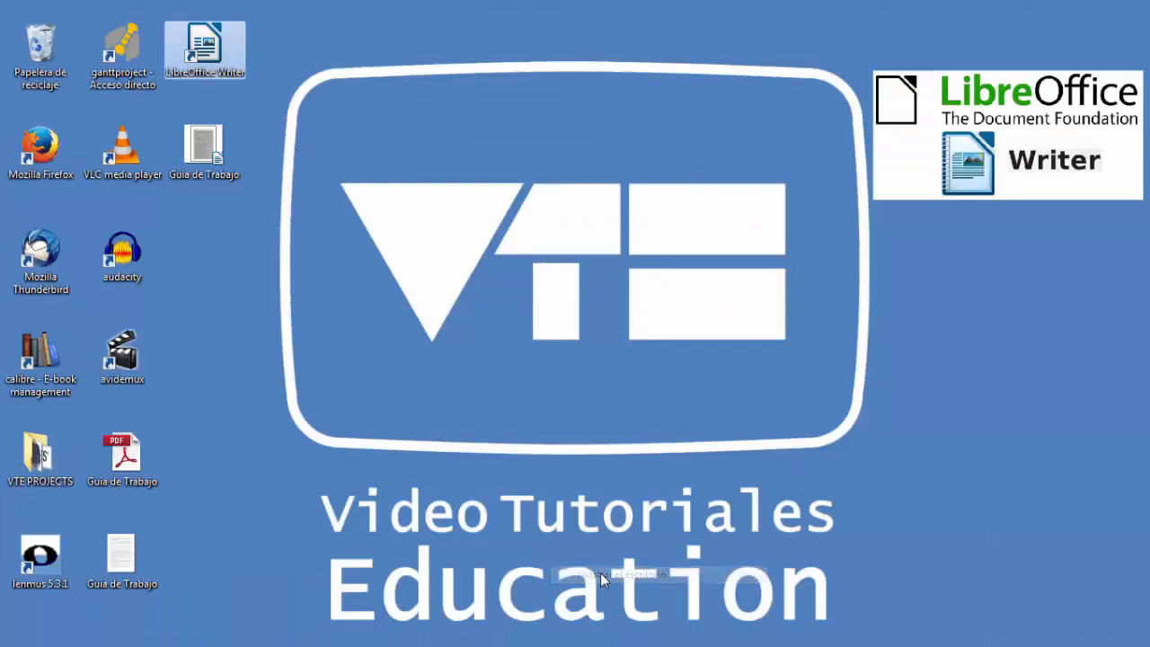
{"action": "double_click", "coordinate": [126, 567]}
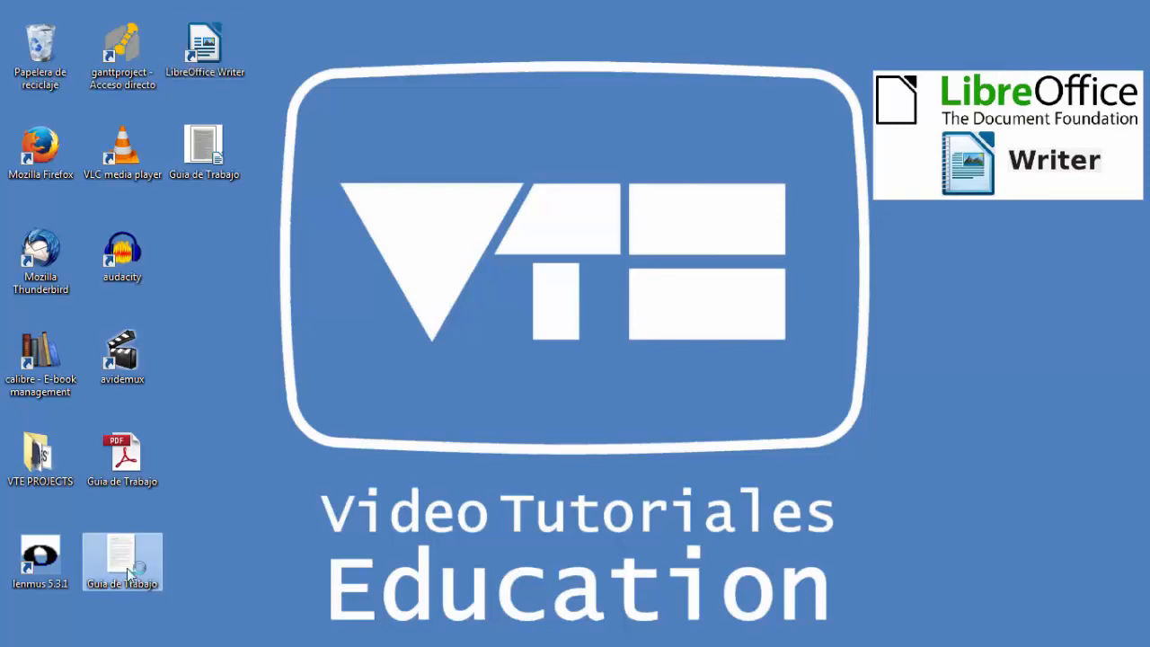